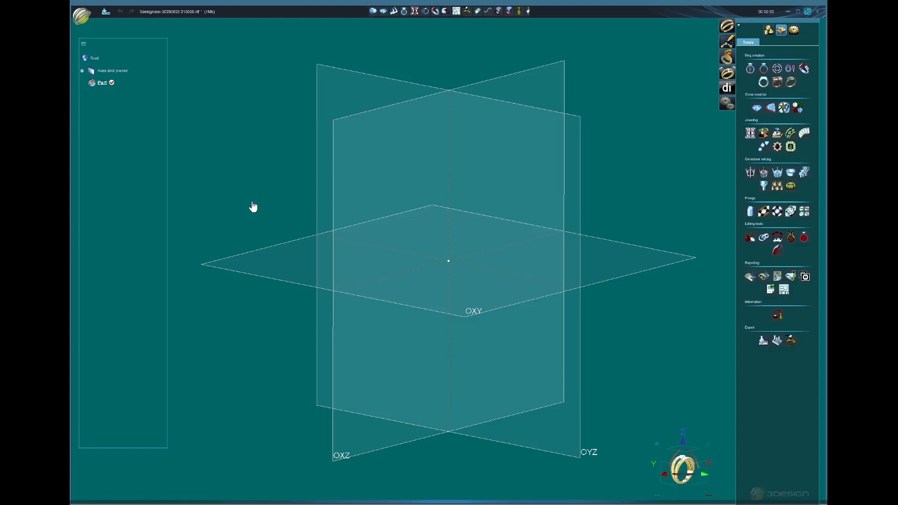
# Start a ring size construction on the OXZ plane, keep the US sizing standard, and set the size to 6 1/2.
pyautogui.moveTo(440, 191); pyautogui.dragTo(445, 228, button='middle')
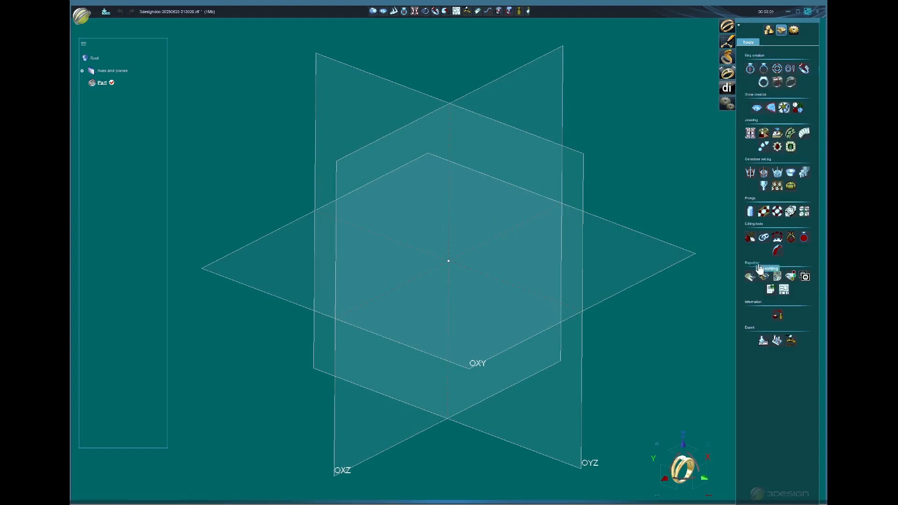
pyautogui.click(777, 131)
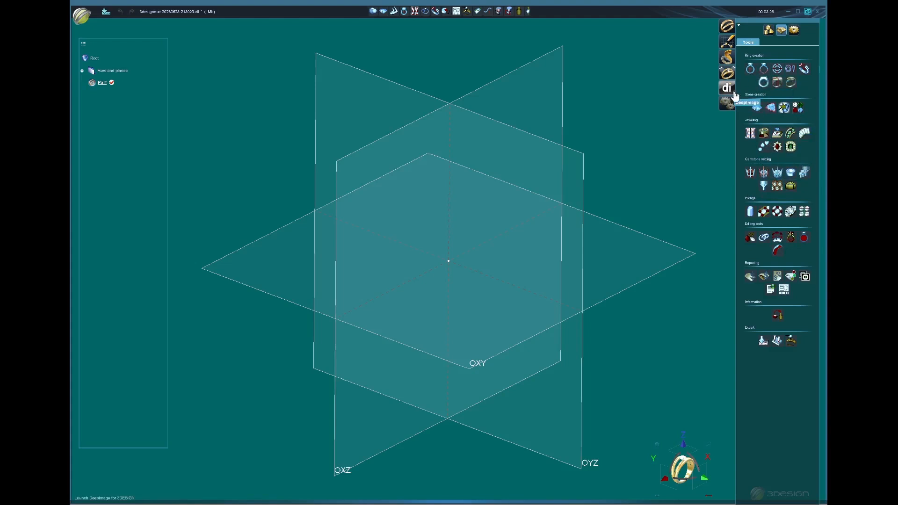
pyautogui.click(750, 69)
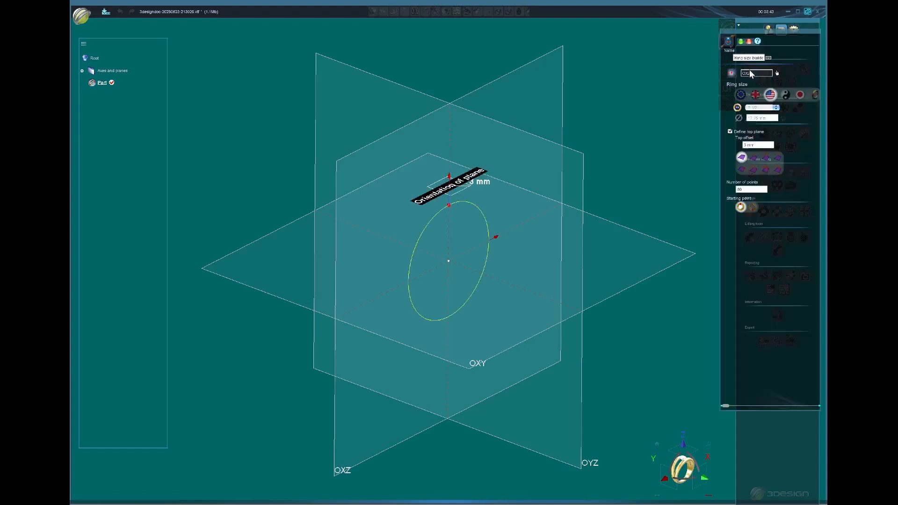
pyautogui.moveTo(544, 311); pyautogui.dragTo(478, 275, button='middle')
pyautogui.moveTo(423, 237); pyautogui.dragTo(408, 170, button='middle')
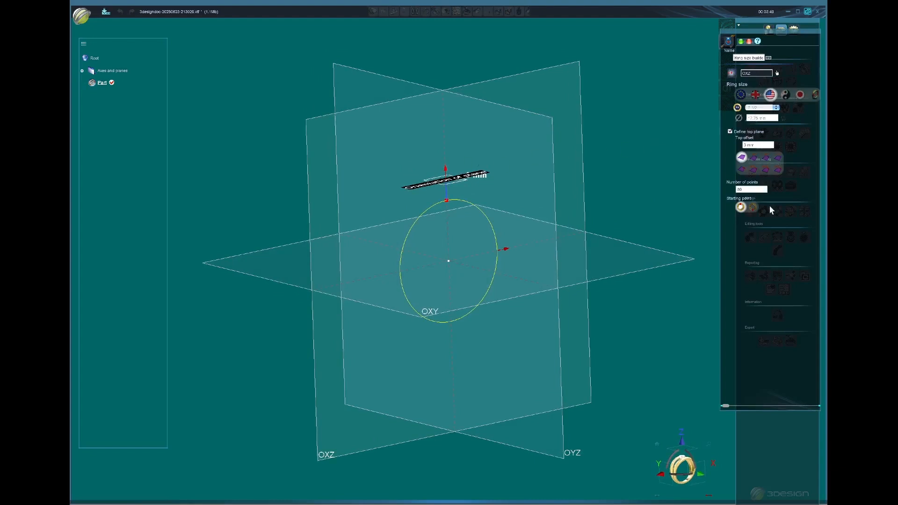
pyautogui.click(755, 97)
pyautogui.click(815, 96)
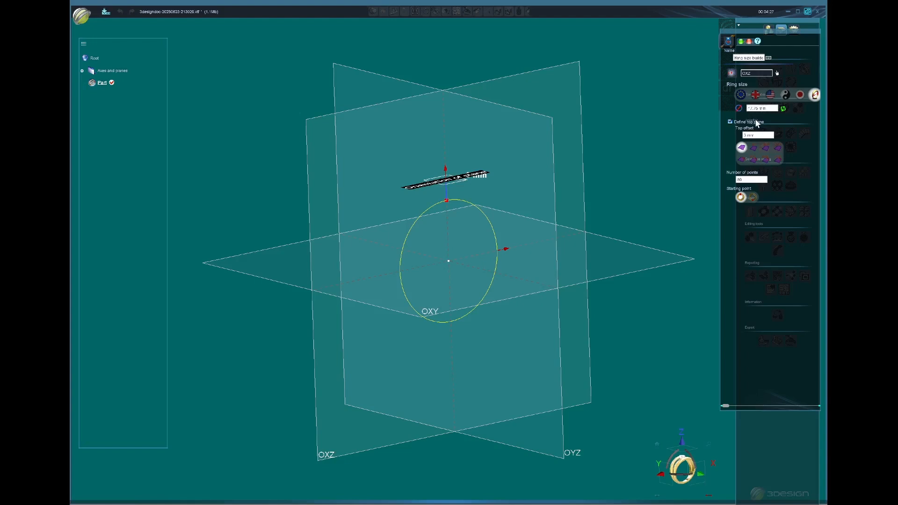
pyautogui.click(768, 101)
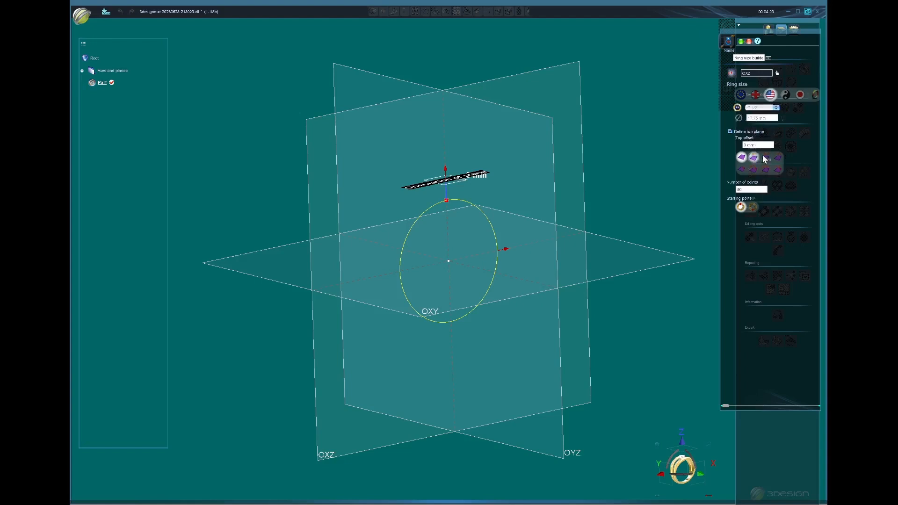
pyautogui.click(761, 108)
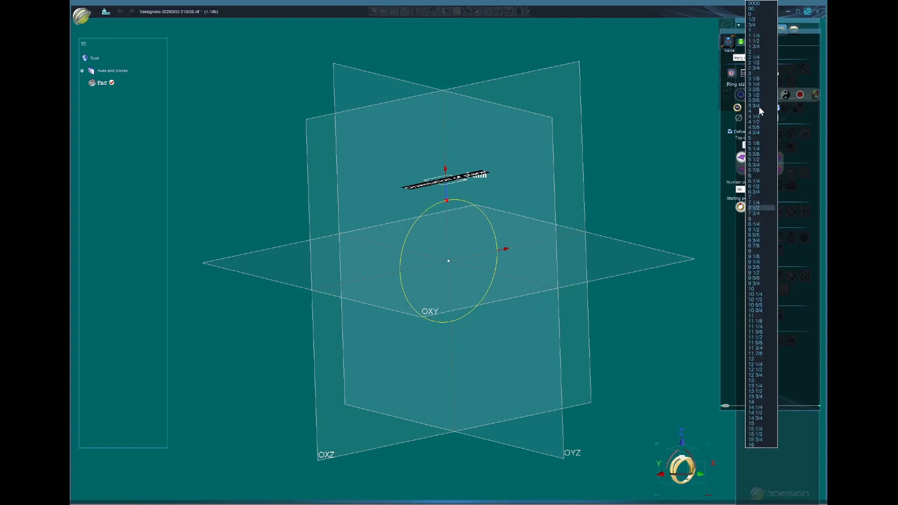
pyautogui.click(754, 186)
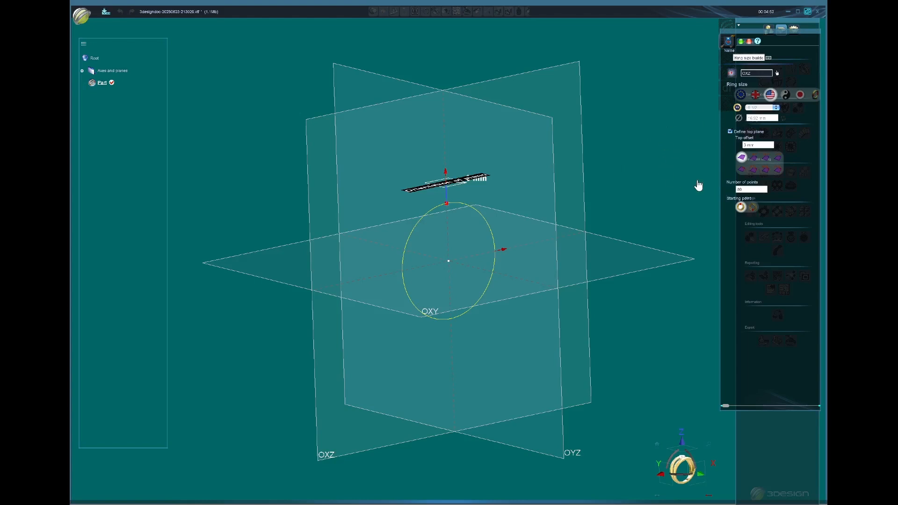
# Switch the ring's top plane definition off and back on.
pyautogui.click(730, 132)
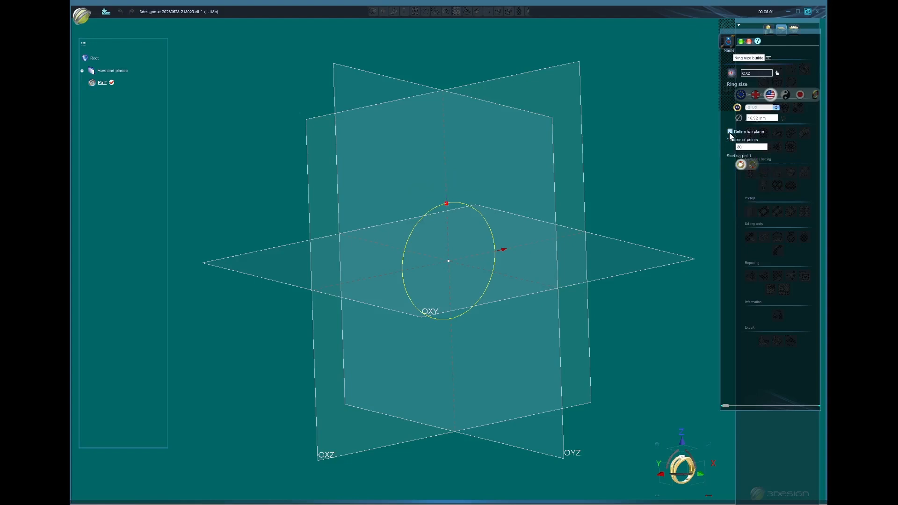
pyautogui.moveTo(394, 354); pyautogui.dragTo(355, 339, button='middle')
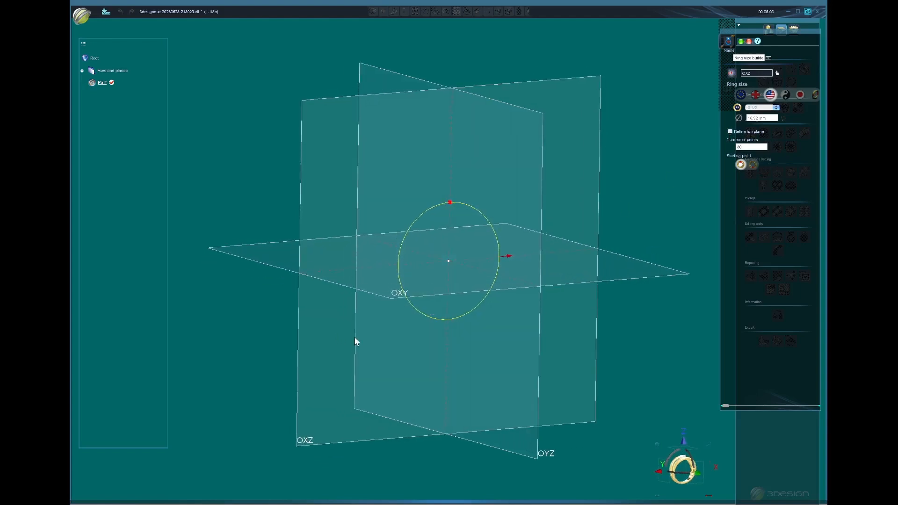
pyautogui.click(730, 133)
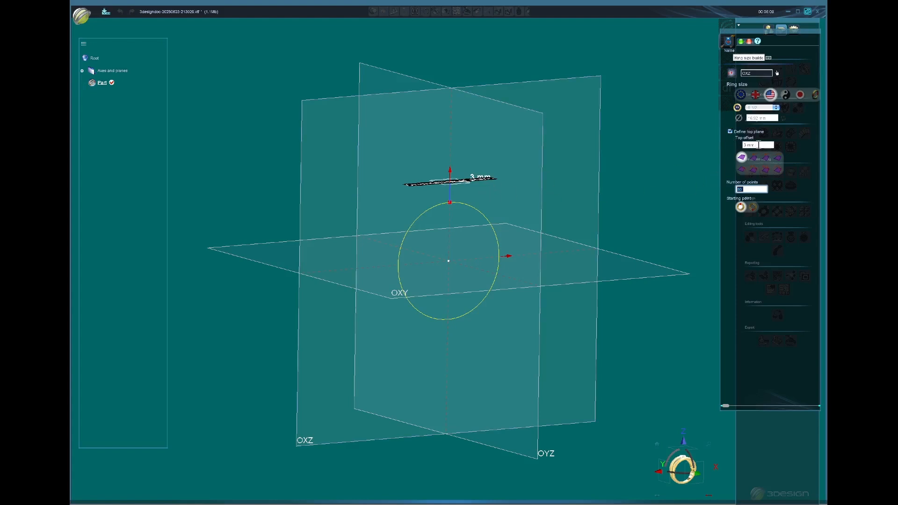
# Set the top plane's offset above the ring to 5.5 mm and confirm the ring size construction.
pyautogui.moveTo(453, 176)
pyautogui.mouseDown()
pyautogui.moveTo(453, 152)
pyautogui.moveTo(451, 173)
pyautogui.mouseUp()
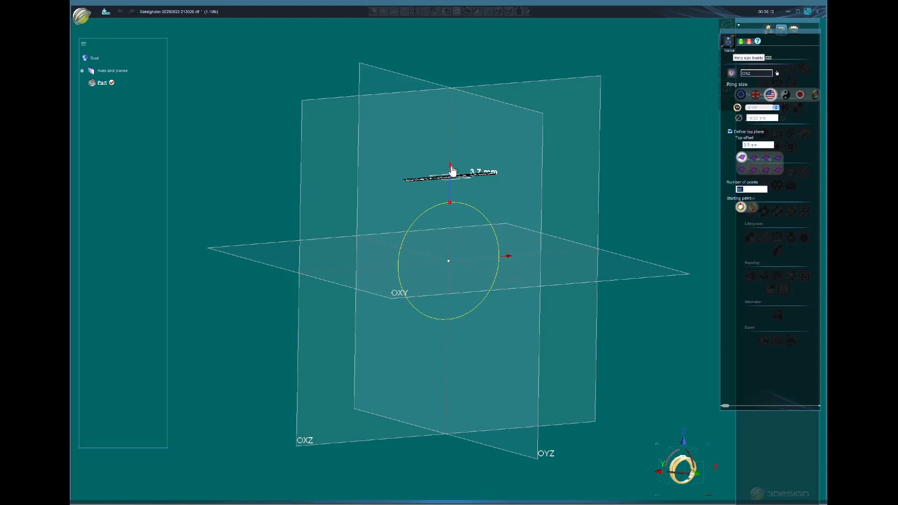
pyautogui.click(765, 145)
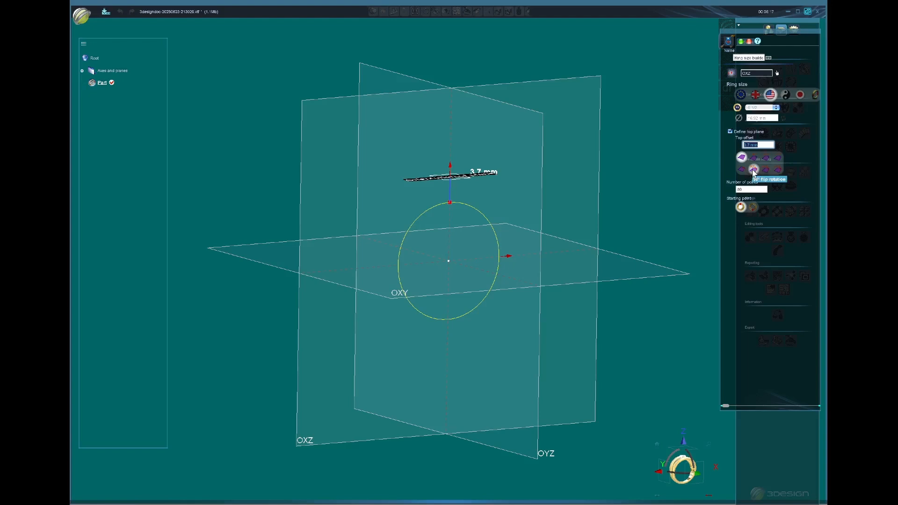
pyautogui.write('5.5')
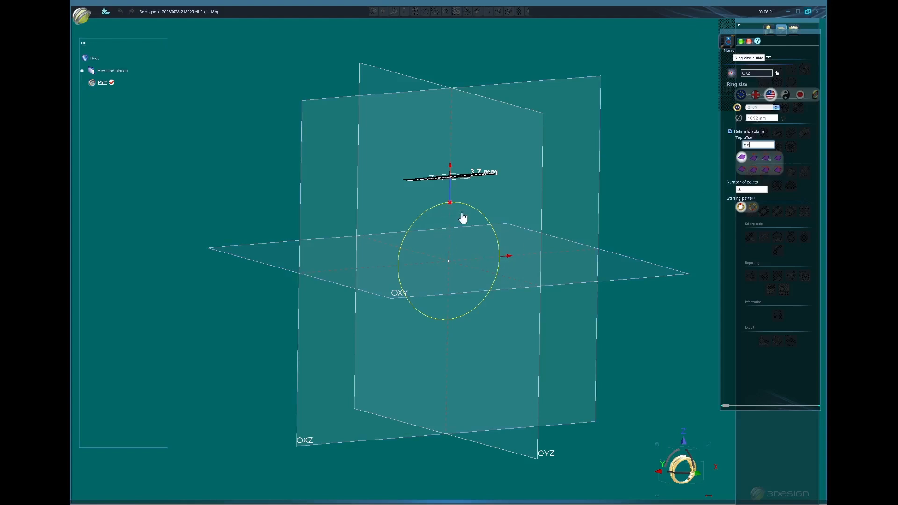
pyautogui.press('Return')
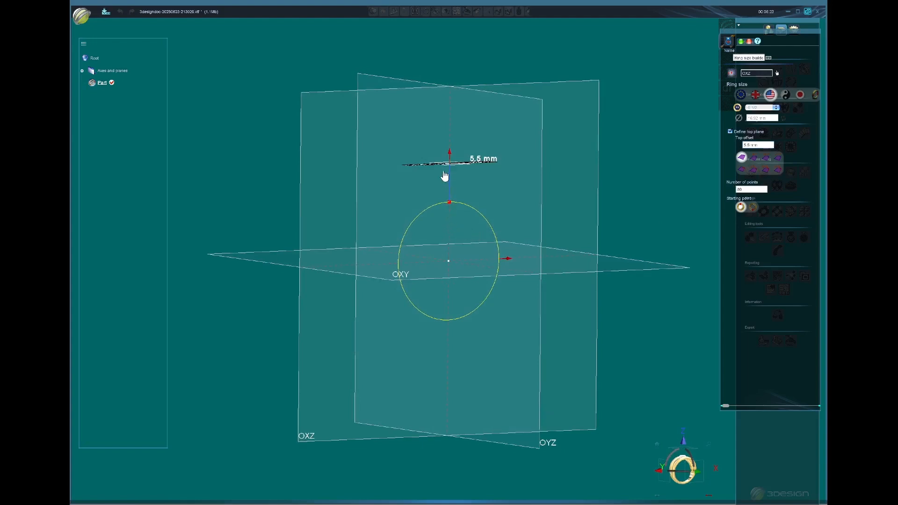
pyautogui.moveTo(440, 170); pyautogui.dragTo(439, 193, button='middle')
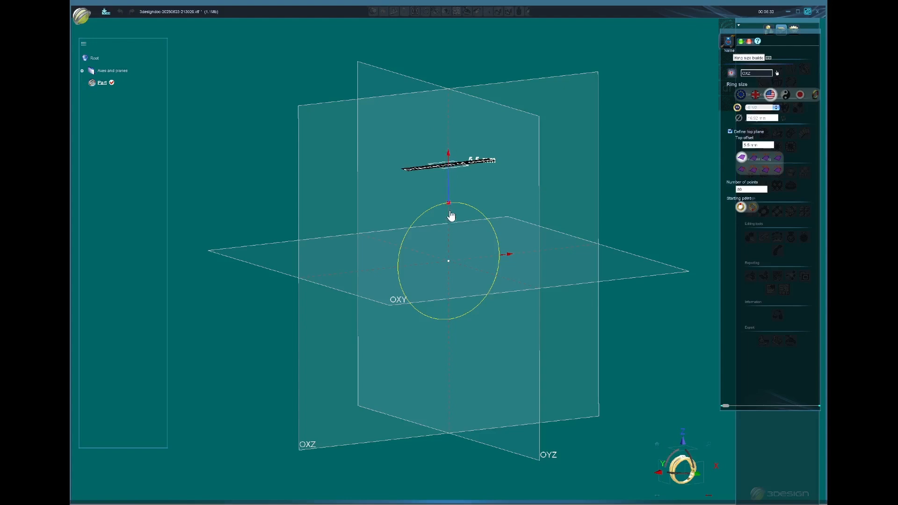
pyautogui.moveTo(465, 265); pyautogui.dragTo(453, 235, button='middle')
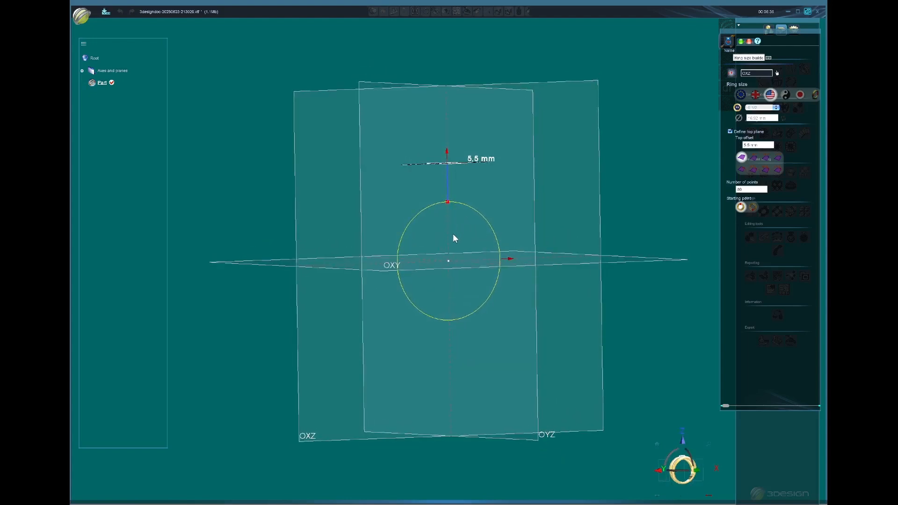
pyautogui.moveTo(487, 265)
pyautogui.mouseDown(button='middle')
pyautogui.moveTo(453, 267)
pyautogui.moveTo(478, 261)
pyautogui.mouseUp(button='middle')
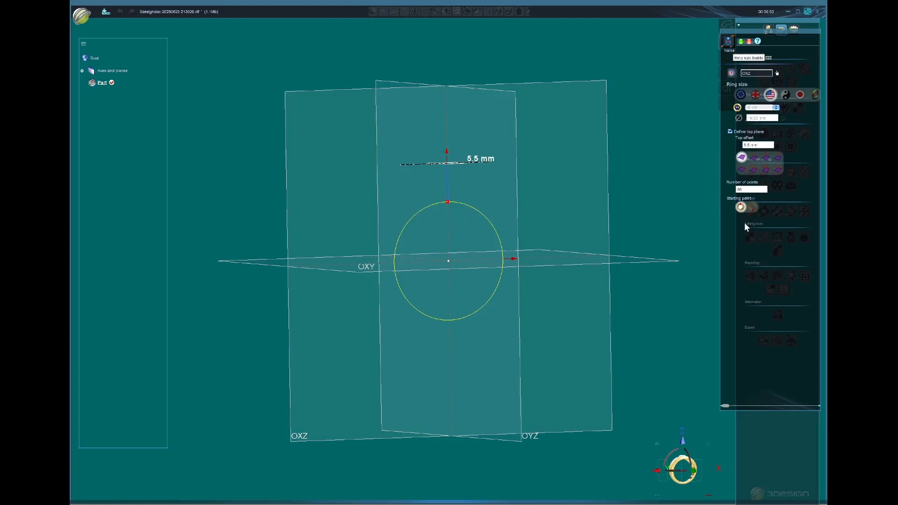
pyautogui.moveTo(410, 223); pyautogui.dragTo(445, 208, button='middle')
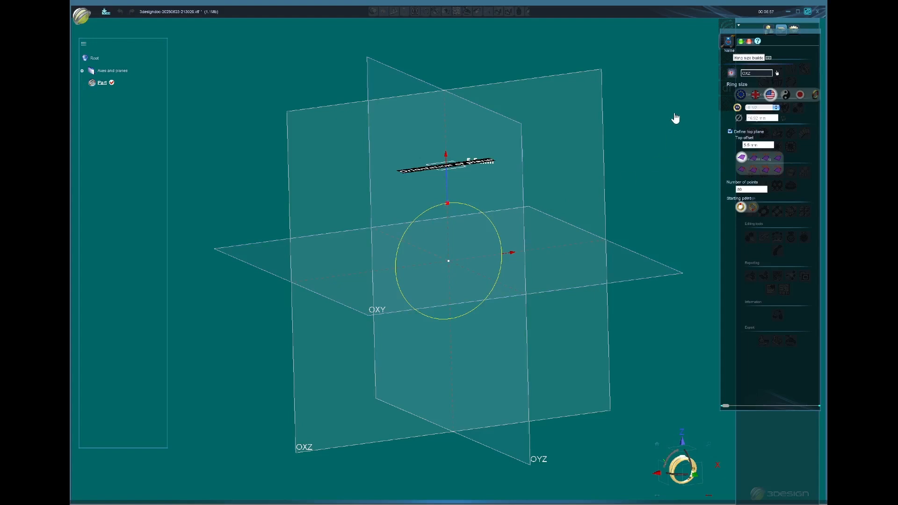
pyautogui.click(742, 41)
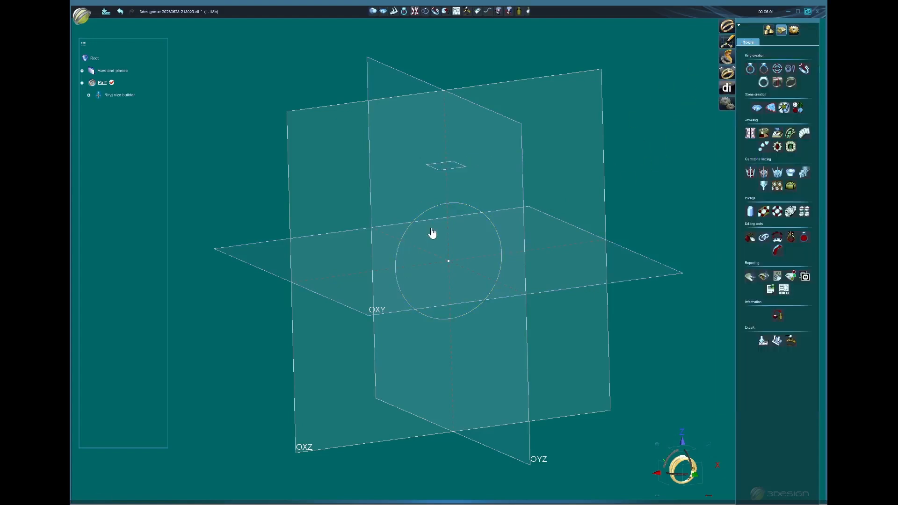
# Start a stone on the ring size construction's top plane and open the material library for it.
pyautogui.moveTo(424, 188); pyautogui.dragTo(423, 168, button='middle')
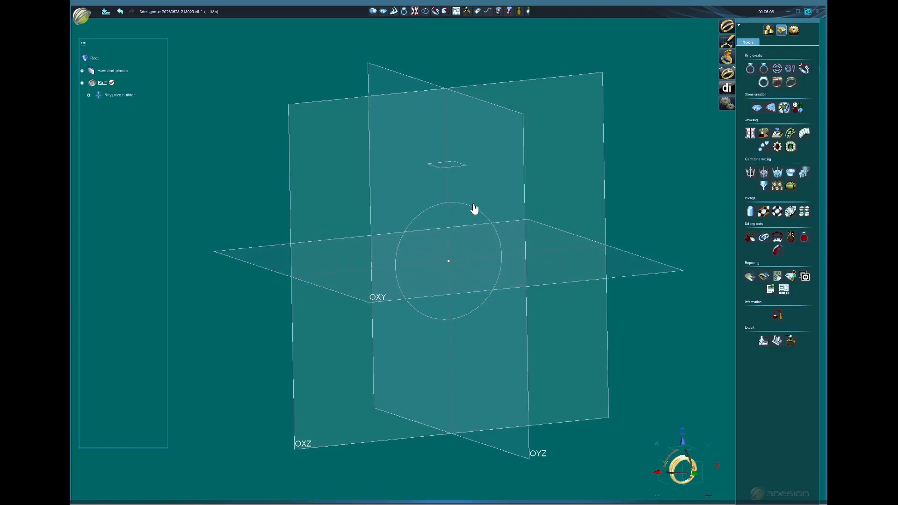
pyautogui.click(449, 174)
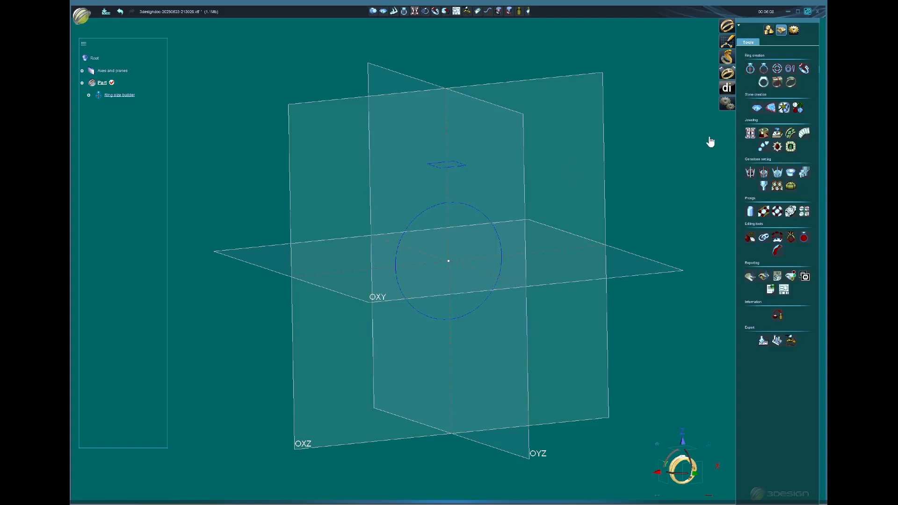
pyautogui.click(756, 109)
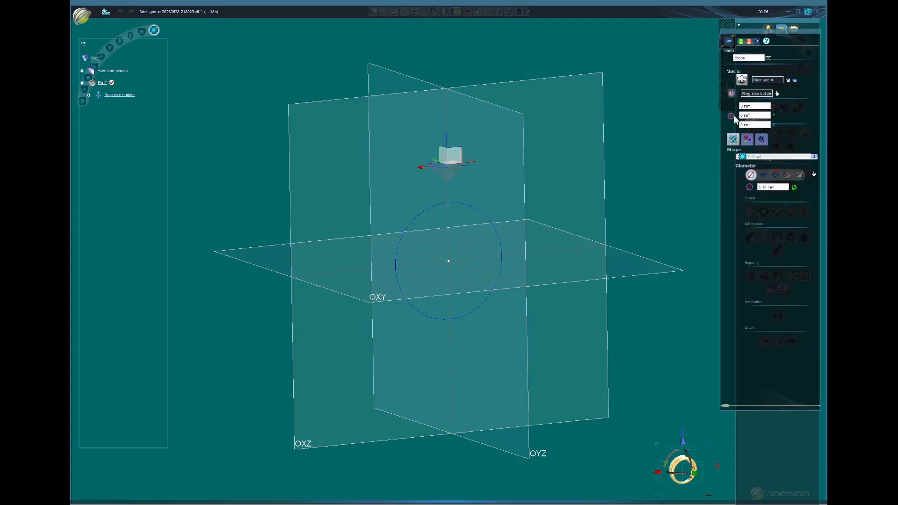
pyautogui.click(788, 80)
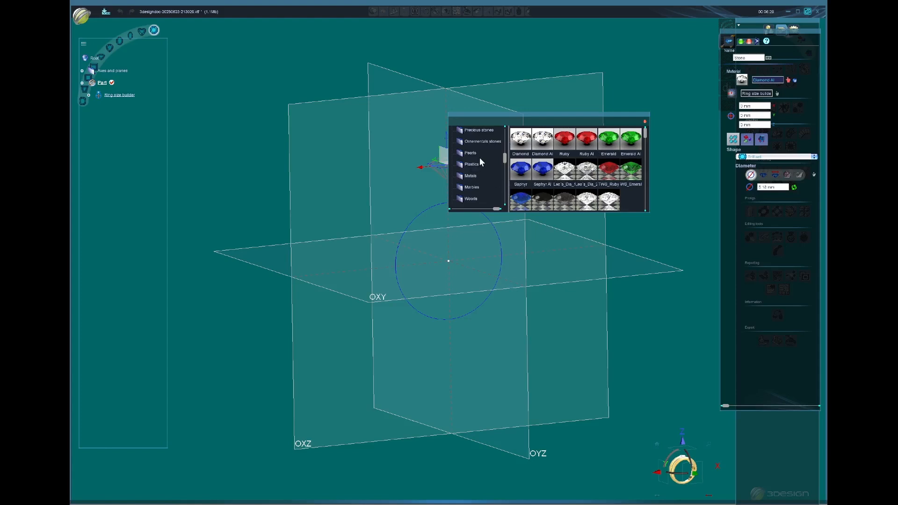
# Examine the precious stone and ornamental stone materials available in the material library.
pyautogui.scroll(1, 479, 146)
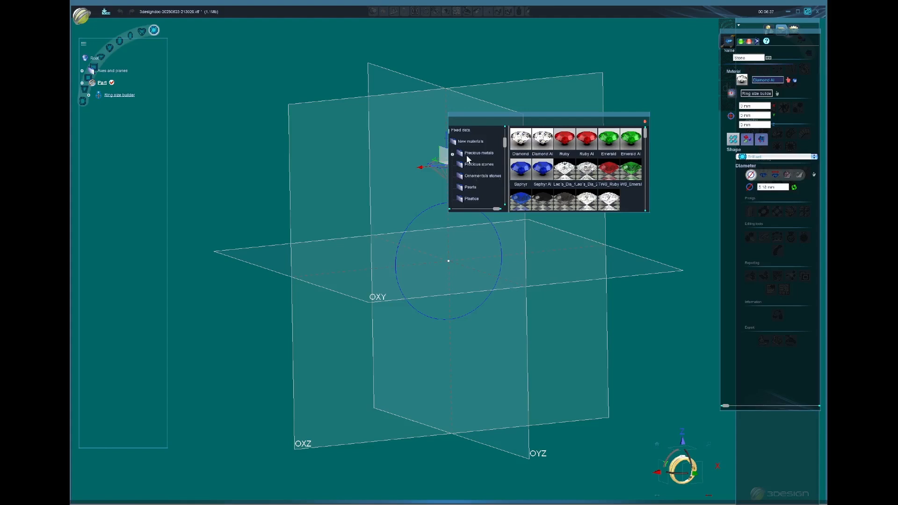
pyautogui.scroll(-1, 482, 167)
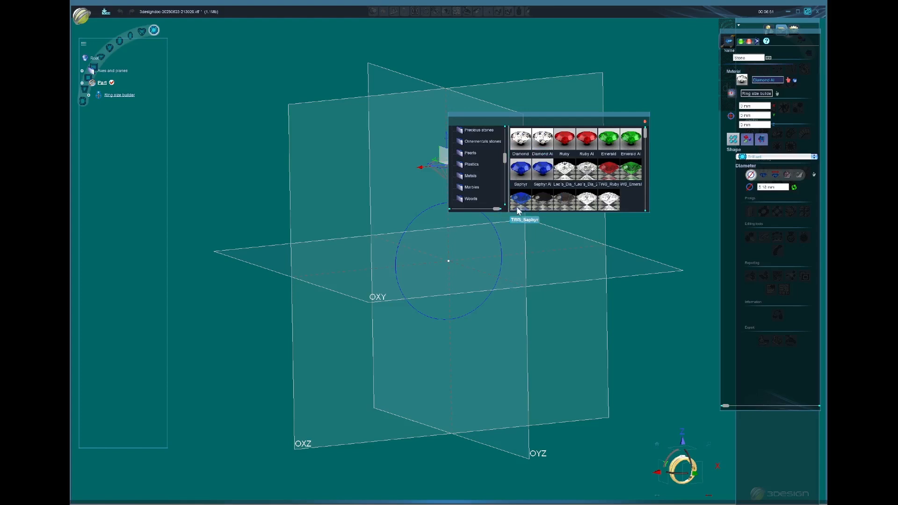
pyautogui.click(544, 140)
pyautogui.click(481, 142)
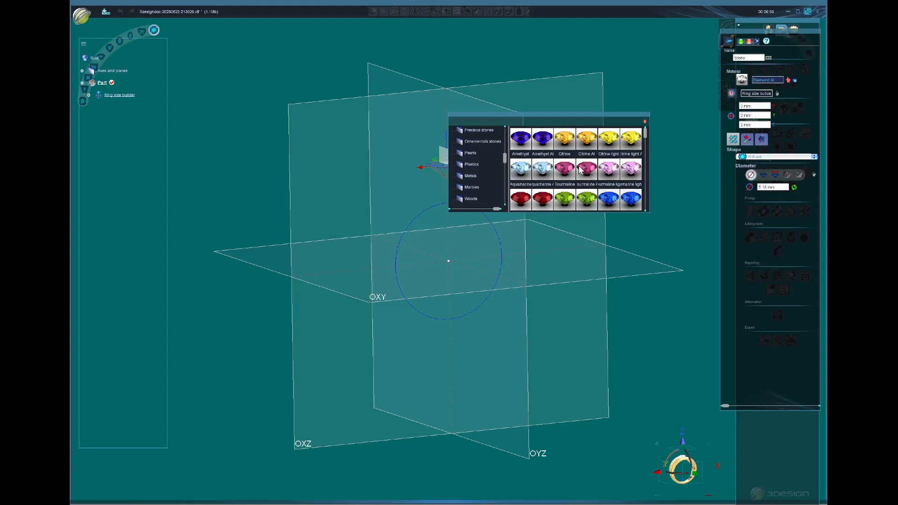
pyautogui.scroll(-2, 579, 169)
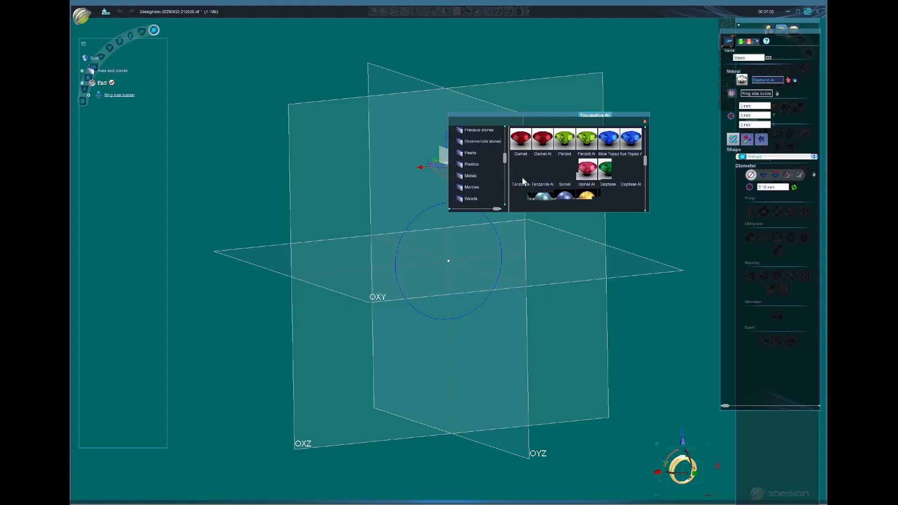
pyautogui.scroll(-2, 522, 176)
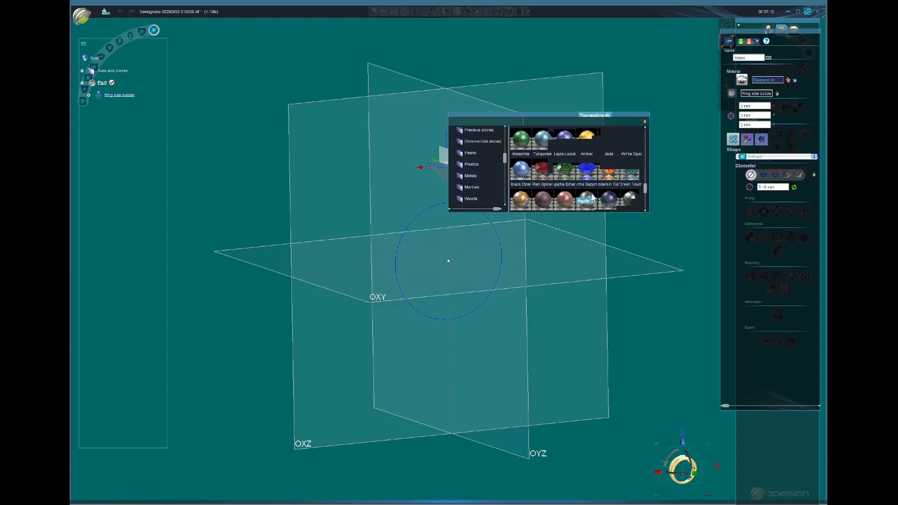
pyautogui.scroll(-1, 609, 197)
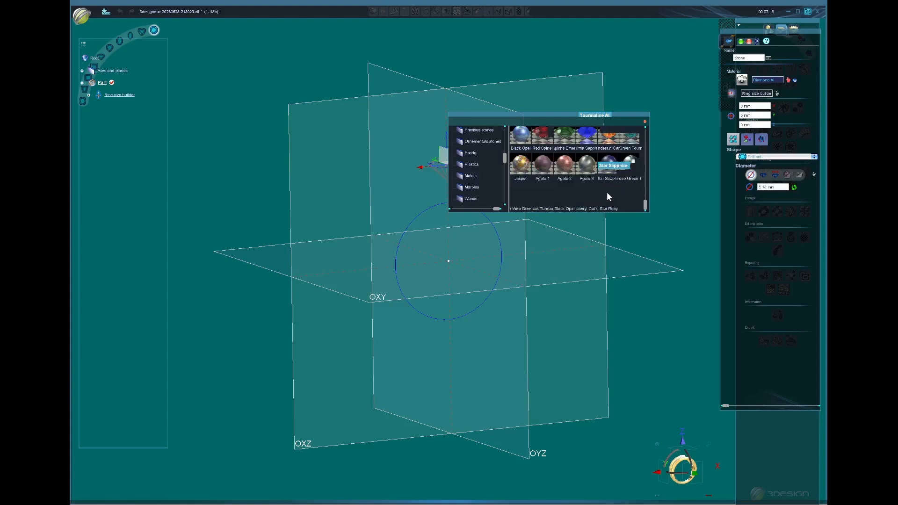
pyautogui.scroll(2, 607, 193)
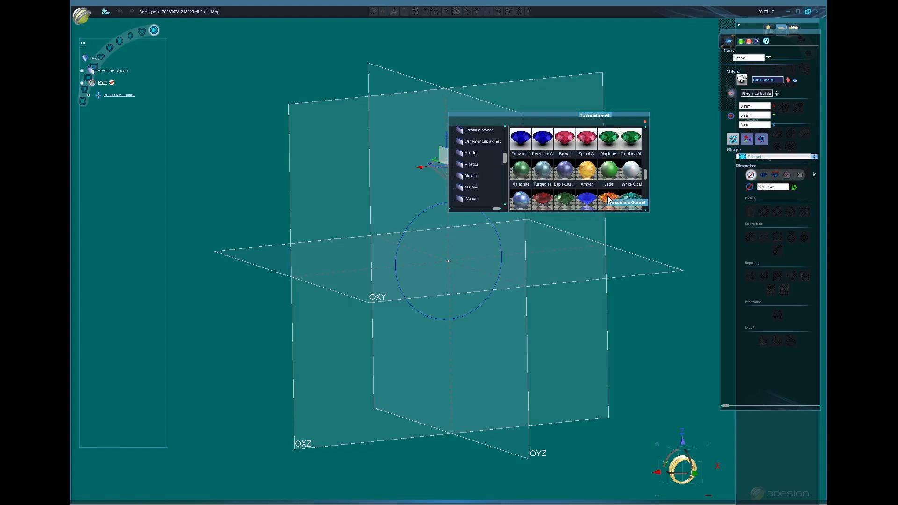
pyautogui.scroll(-2, 599, 197)
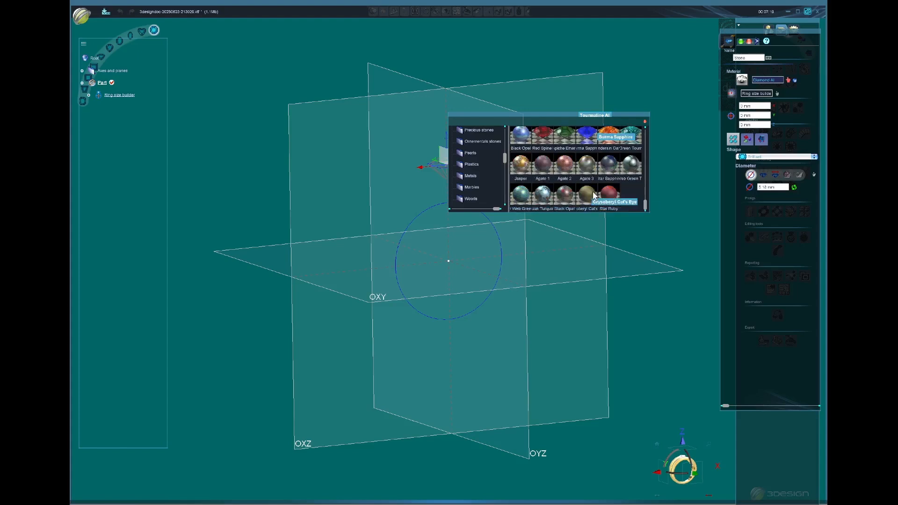
# Review the pearl, plastic, metal, marble and wood materials in the library.
pyautogui.click(471, 154)
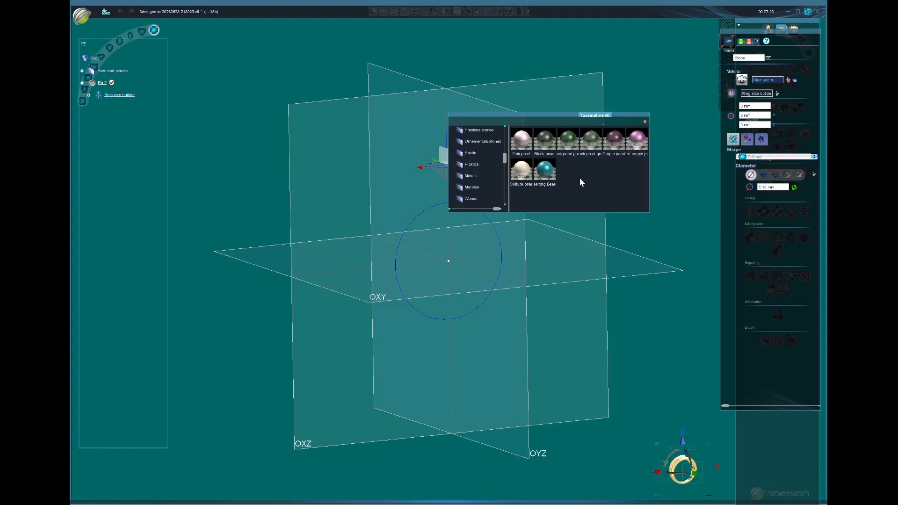
pyautogui.click(472, 167)
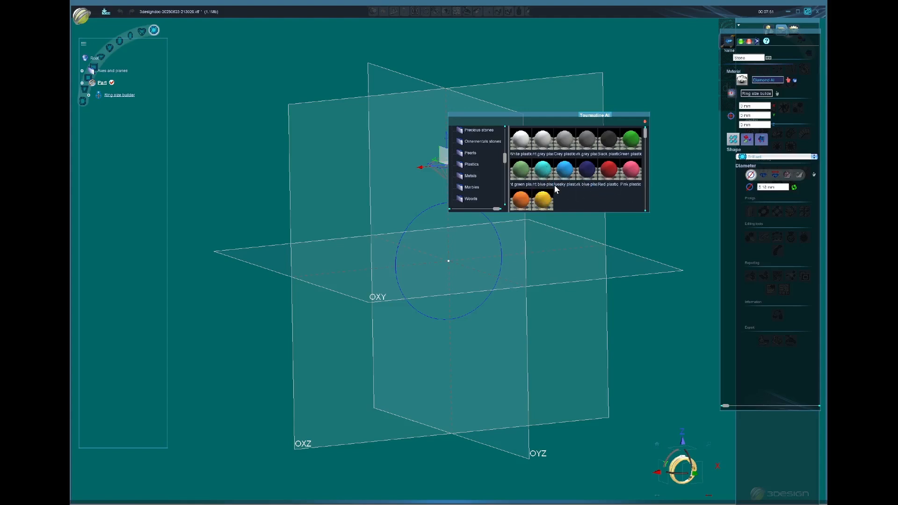
pyautogui.click(470, 176)
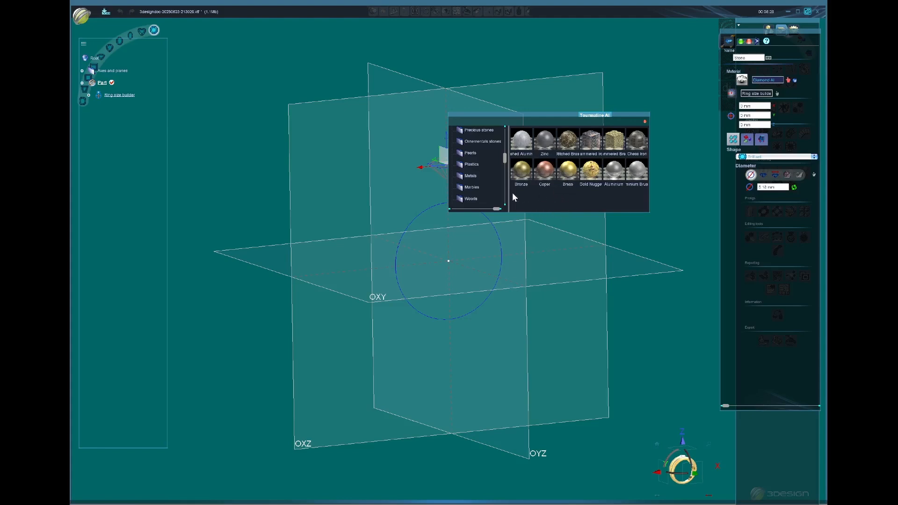
pyautogui.click(472, 189)
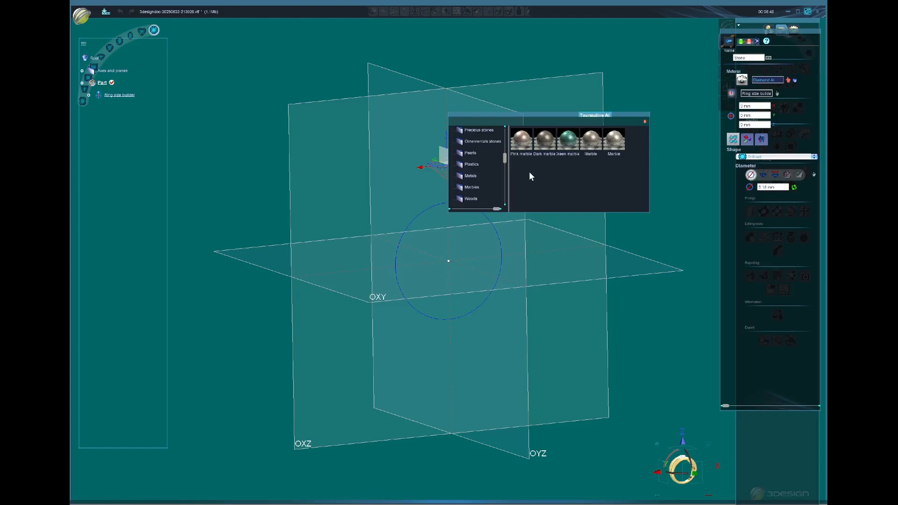
pyautogui.click(472, 199)
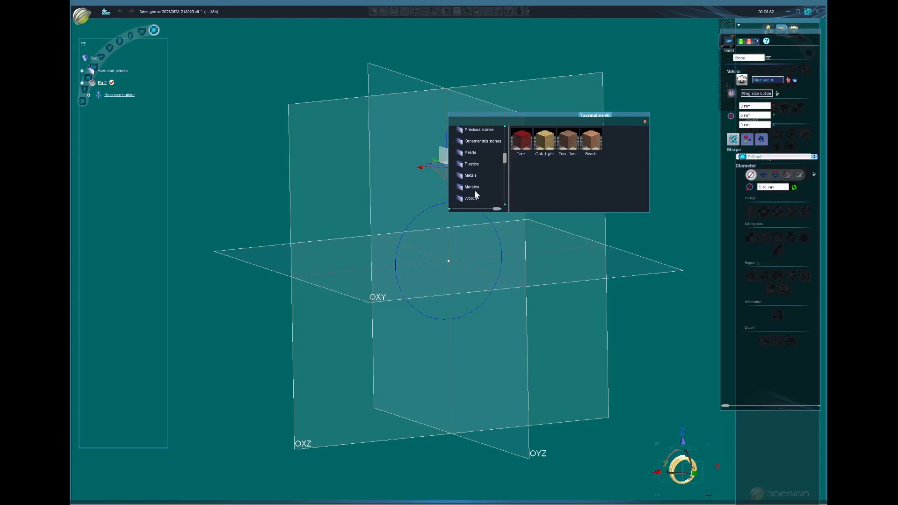
pyautogui.scroll(3, 475, 190)
pyautogui.scroll(-3, 477, 195)
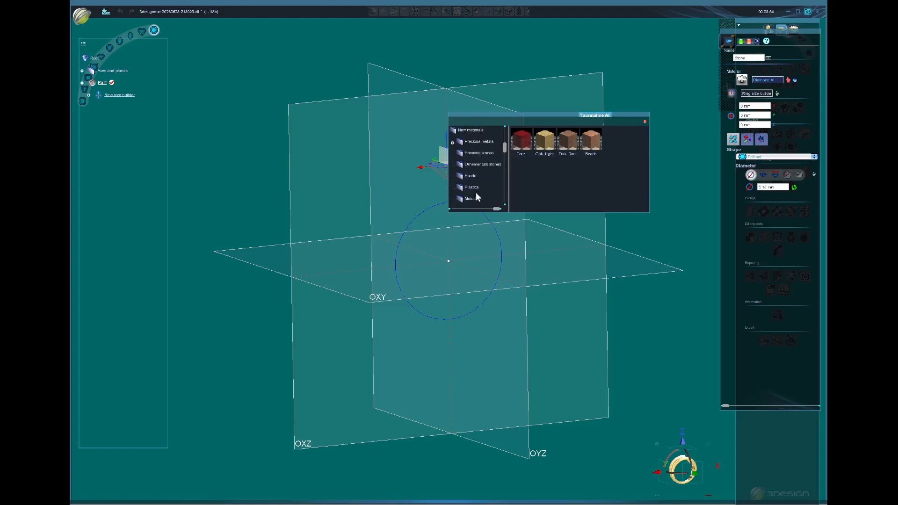
# Switch the stone's material from Diamond AI to Ruby AI and back to Diamond AI.
pyautogui.click(482, 153)
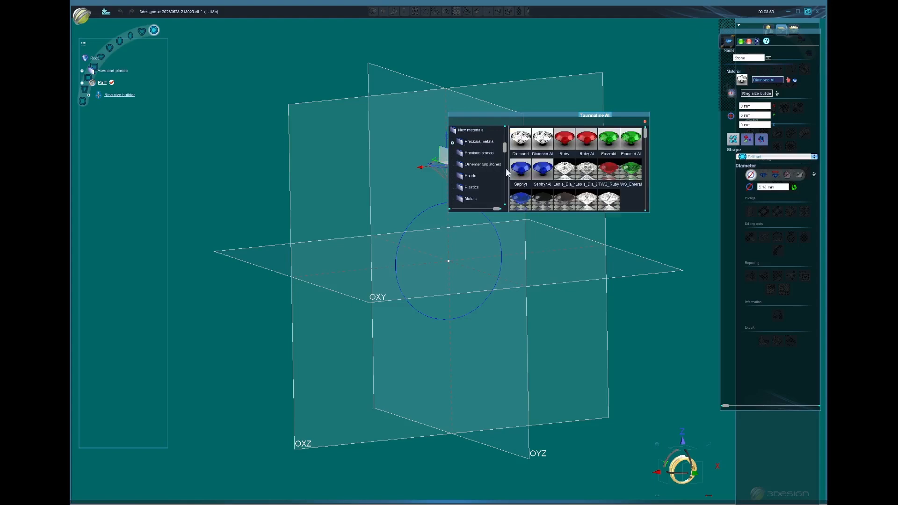
pyautogui.click(542, 146)
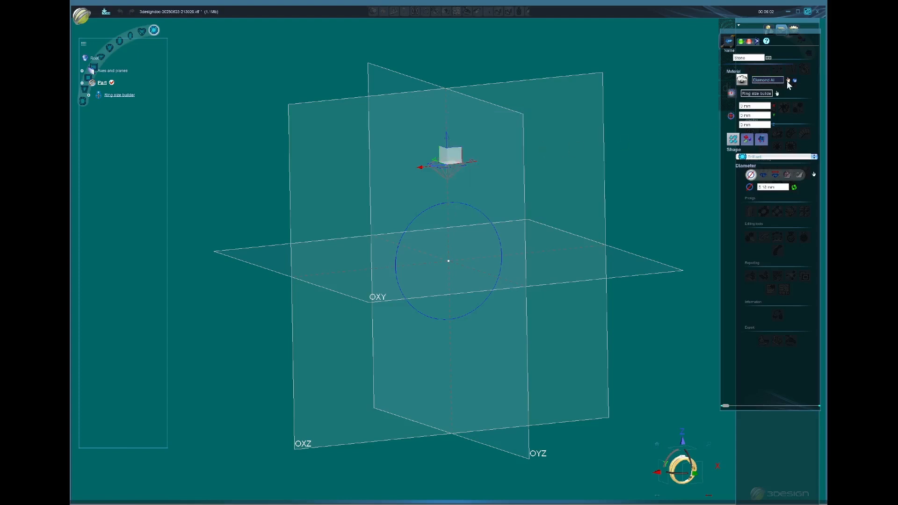
pyautogui.click(789, 81)
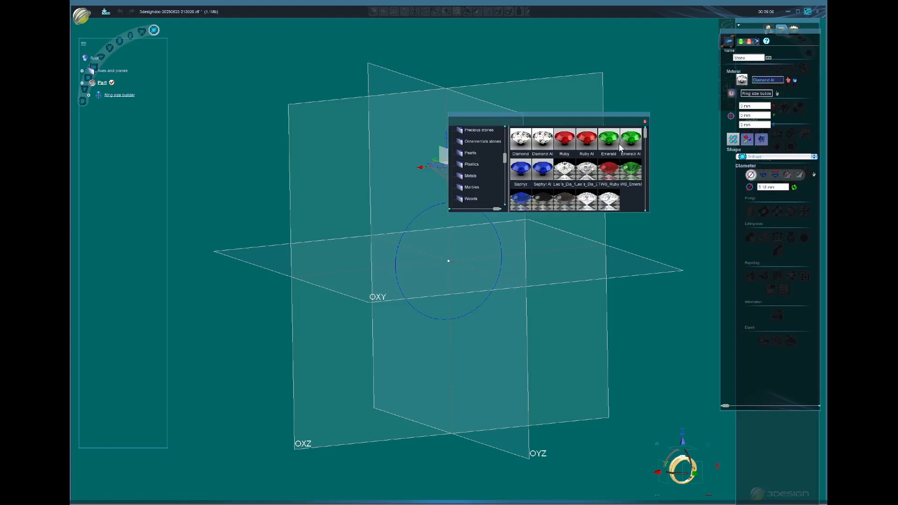
pyautogui.click(587, 141)
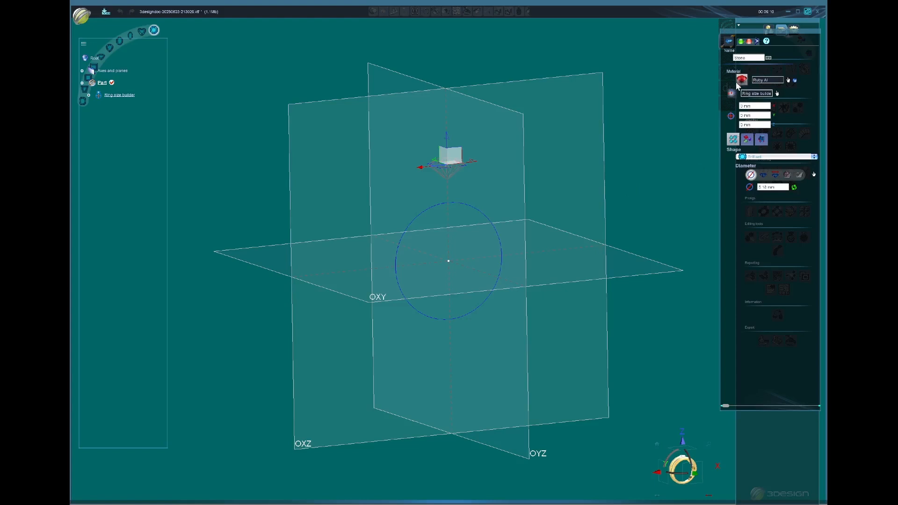
pyautogui.click(787, 81)
pyautogui.click(546, 145)
# Review the stone's available shapes, its cut proportions, and its facet and diamond clarity settings.
pyautogui.click(753, 158)
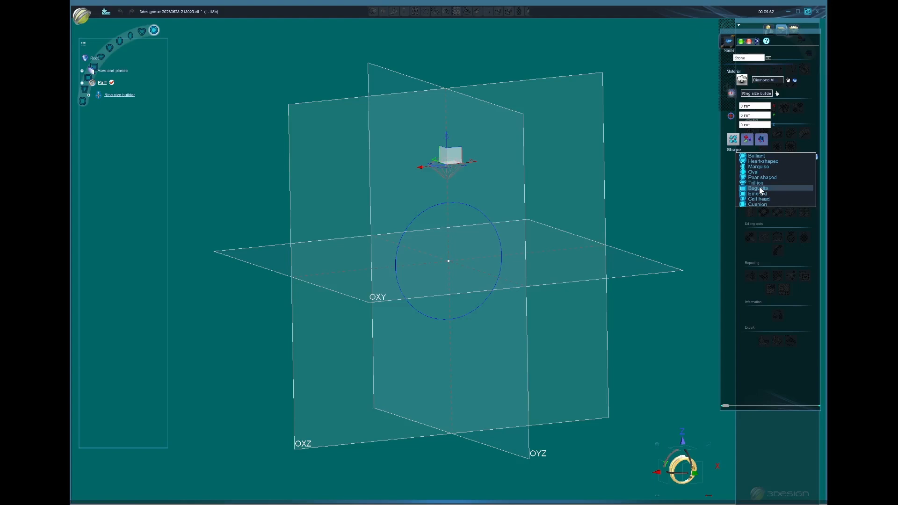
pyautogui.click(728, 182)
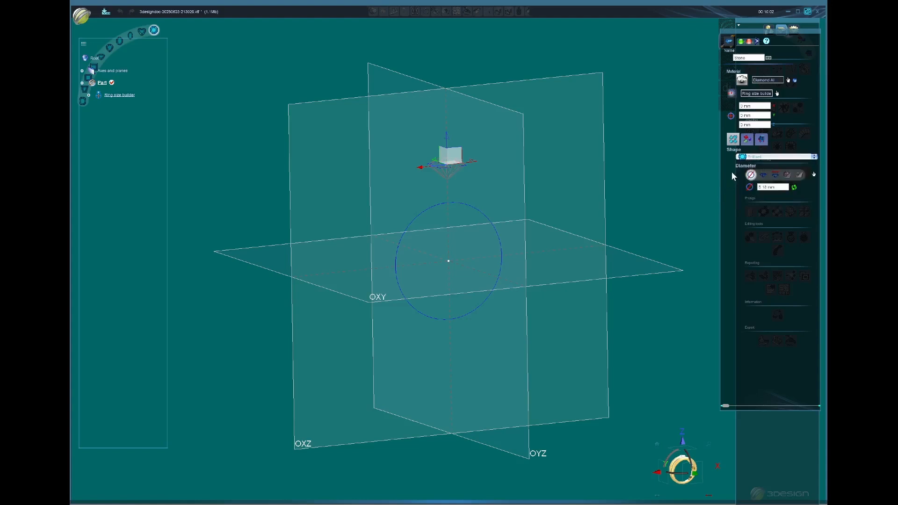
pyautogui.click(748, 139)
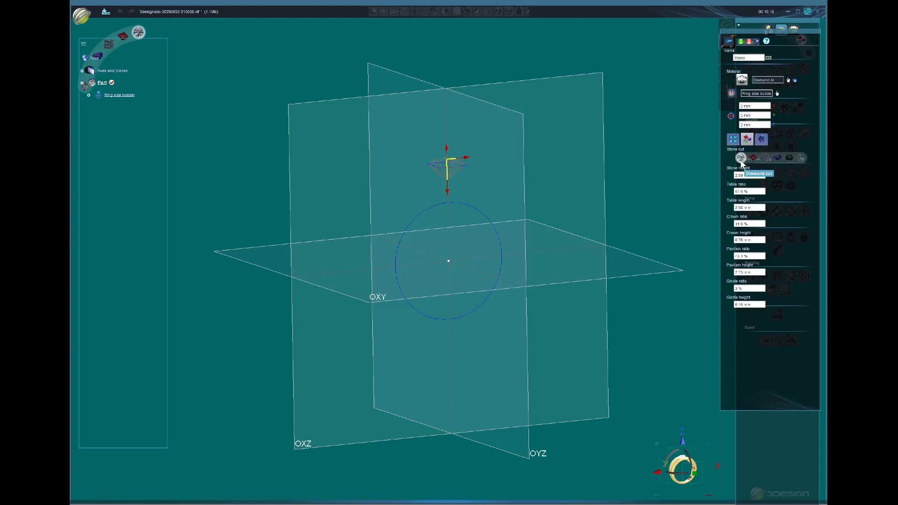
pyautogui.click(761, 140)
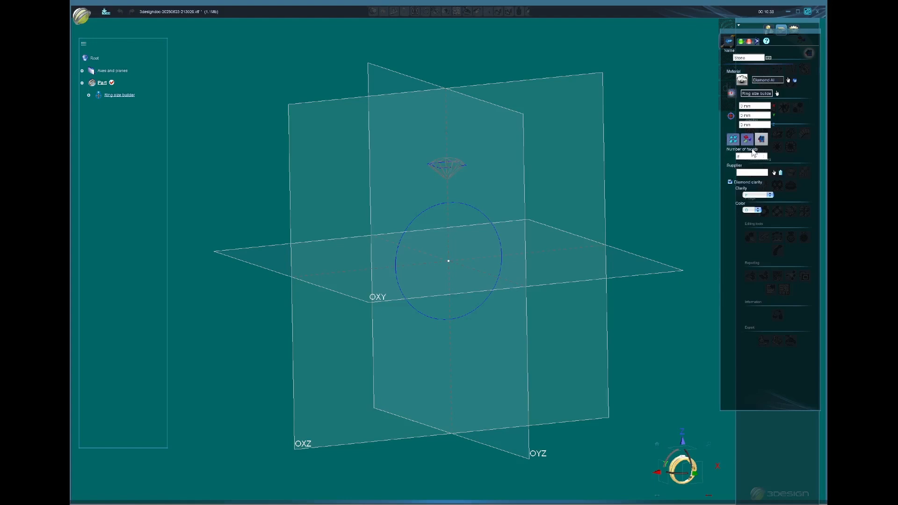
pyautogui.click(733, 142)
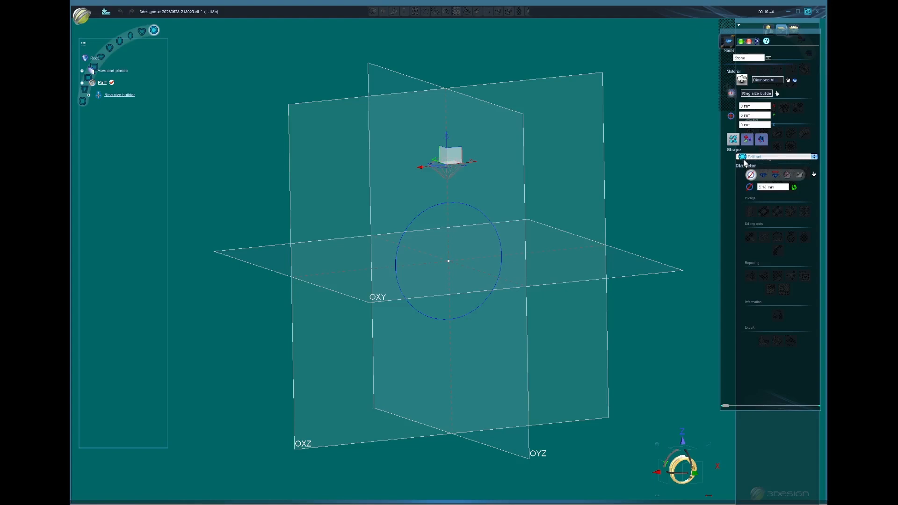
# Switch the brilliant stone's sizing method to carat weight and back to diameter.
pyautogui.moveTo(485, 145); pyautogui.dragTo(483, 178, button='middle')
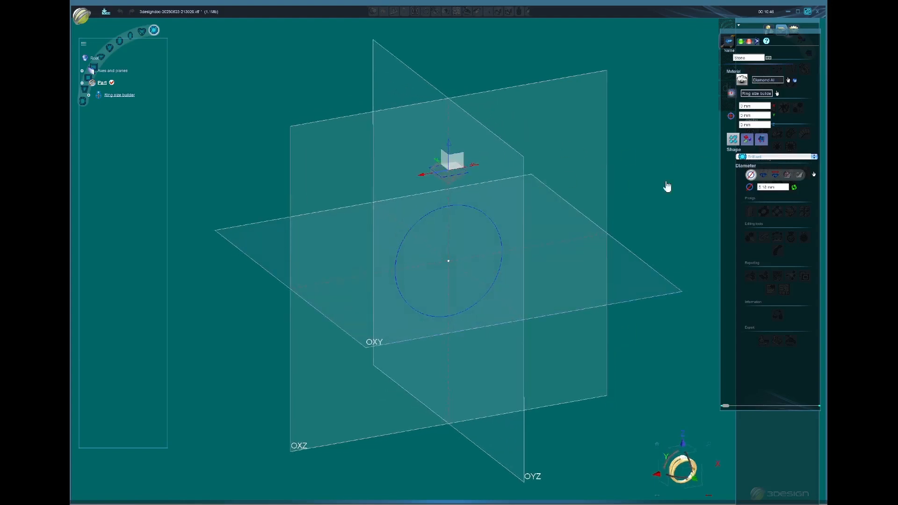
pyautogui.click(762, 177)
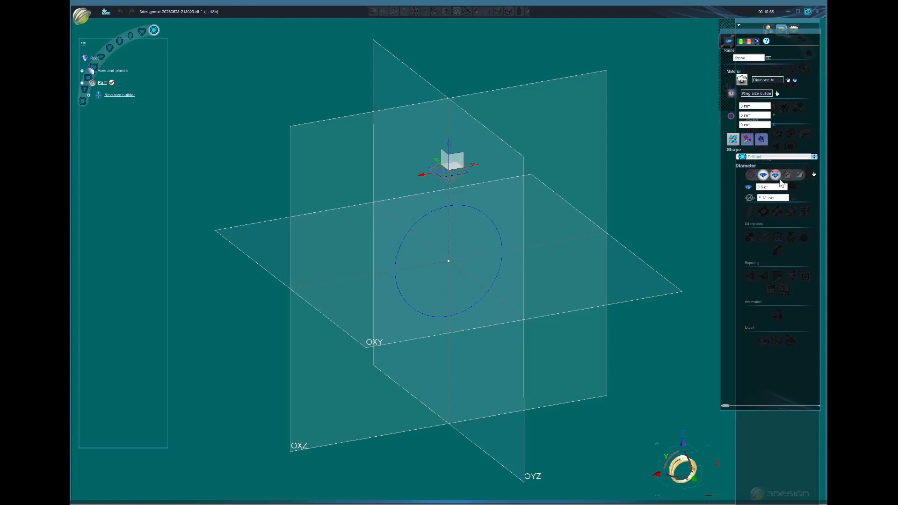
pyautogui.click(751, 177)
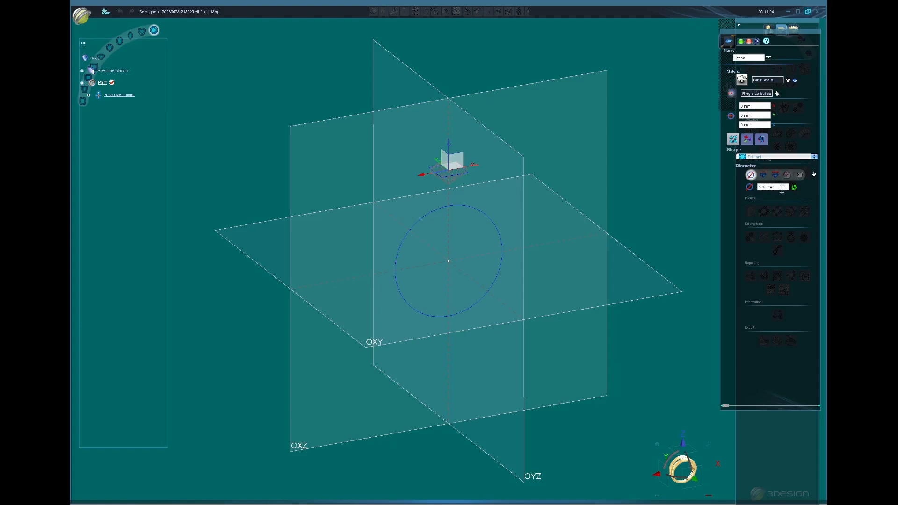
# Set the brilliant stone's diameter to 5 mm and confirm the stone on the ring's top plane.
pyautogui.tripleClick(783, 188)
pyautogui.write('5')
pyautogui.click(741, 42)
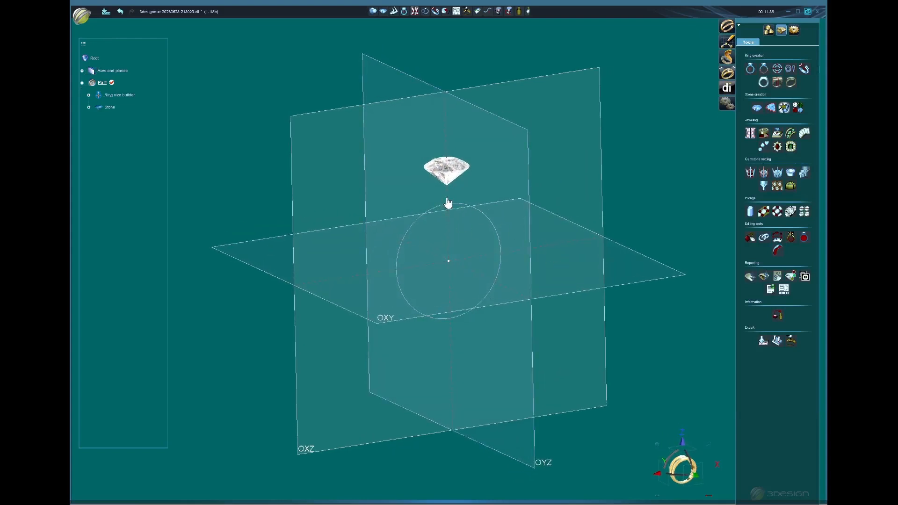
pyautogui.moveTo(362, 119); pyautogui.dragTo(371, 110, button='middle')
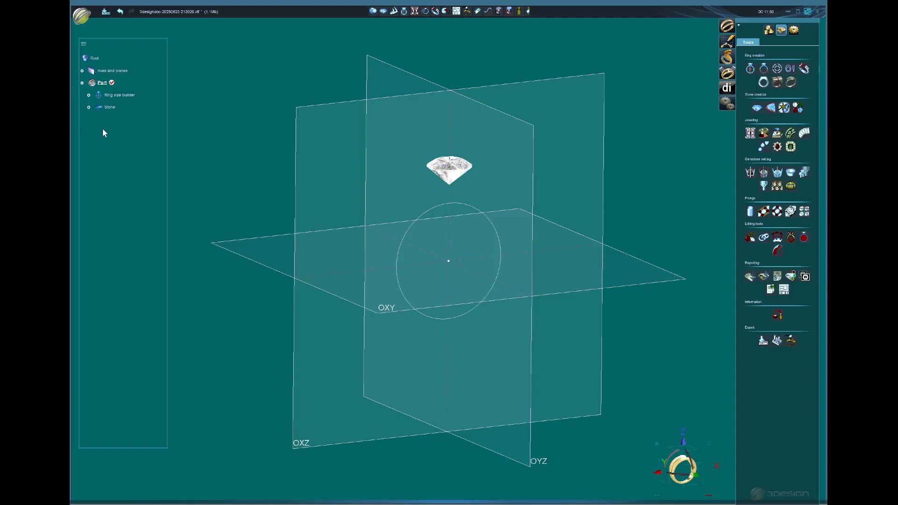
# Hide the ring size construction and show it again.
pyautogui.click(443, 171)
pyautogui.click(452, 172)
pyautogui.rightClick(119, 98)
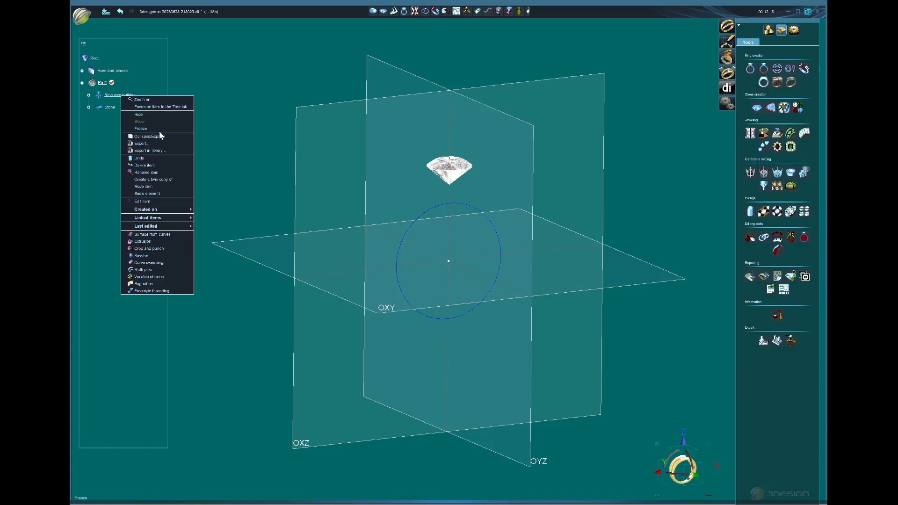
pyautogui.click(140, 115)
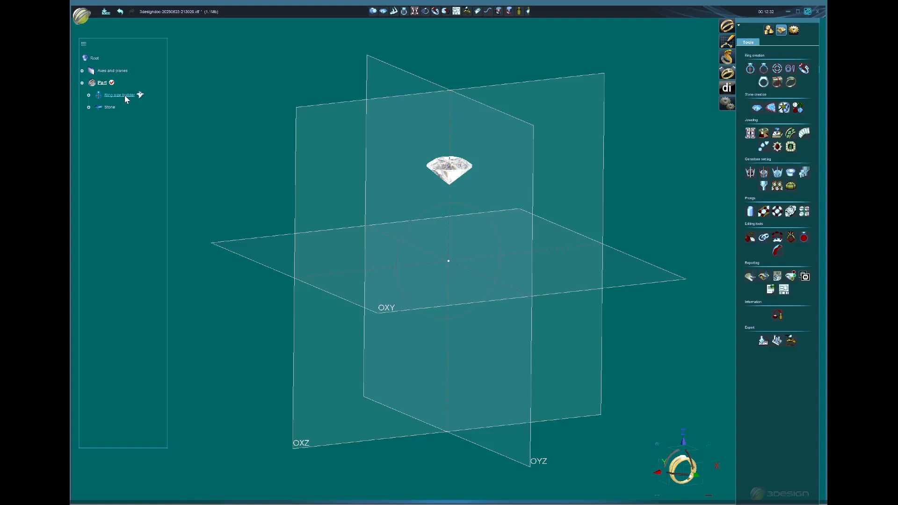
pyautogui.rightClick(124, 97)
pyautogui.click(147, 121)
# Select the stone, hide it, and set it to frozen instead.
pyautogui.click(109, 108)
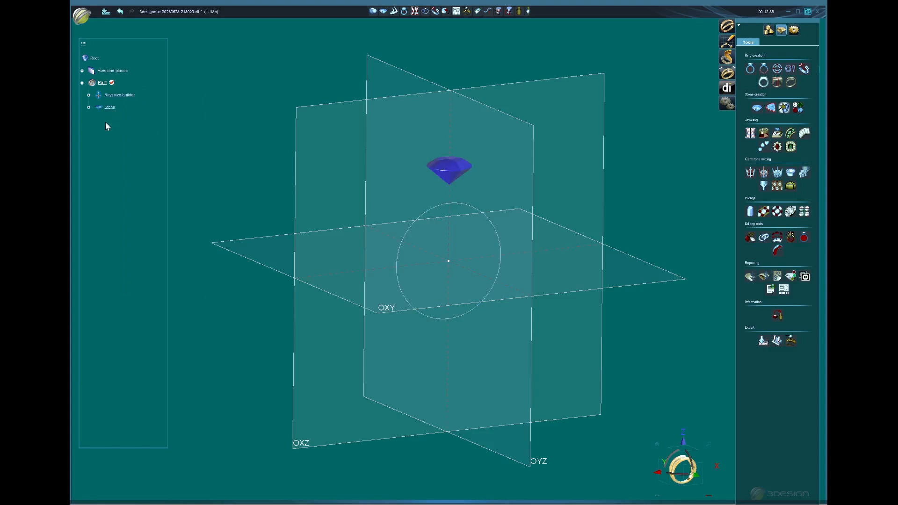
pyautogui.moveTo(430, 227); pyautogui.dragTo(421, 239, button='middle')
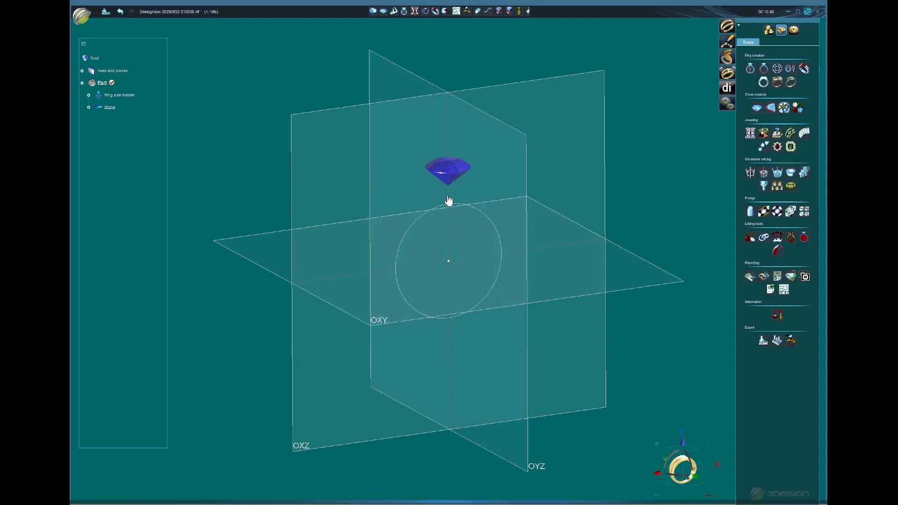
pyautogui.rightClick(107, 107)
pyautogui.click(127, 125)
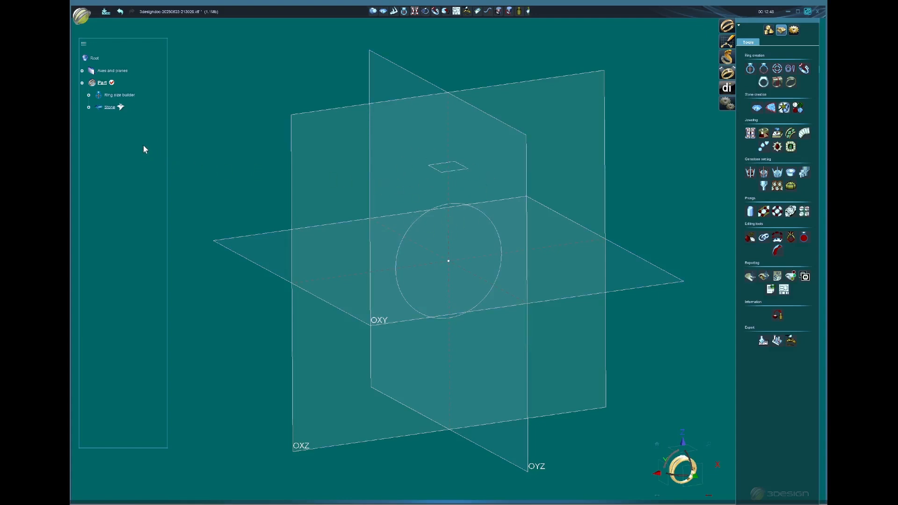
pyautogui.rightClick(110, 108)
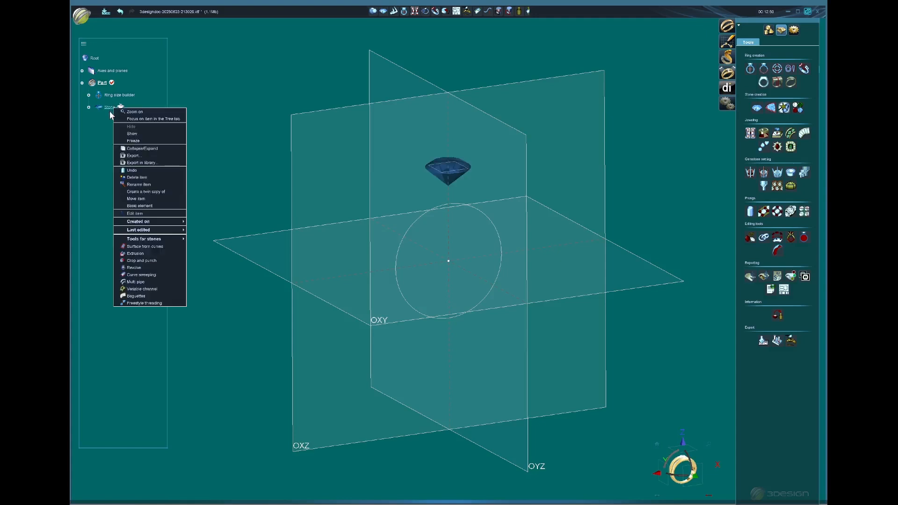
pyautogui.click(130, 141)
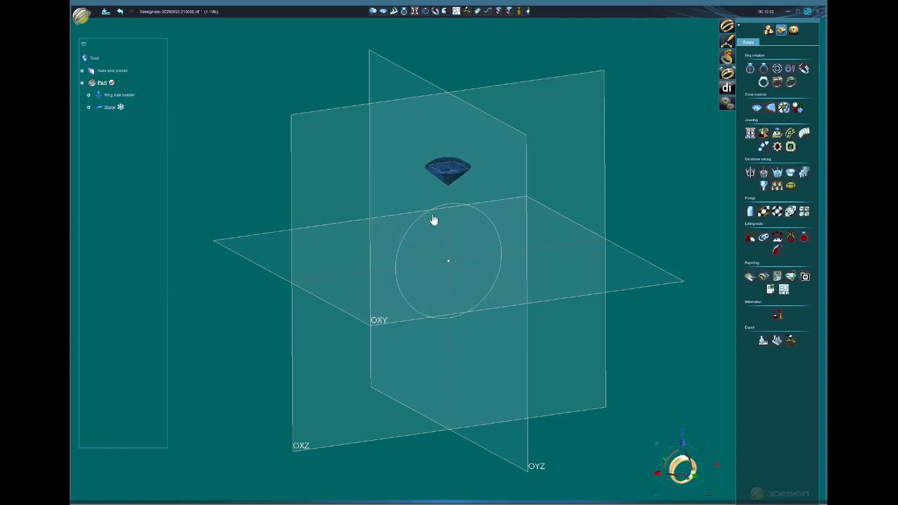
# Unfreeze the stone, try hiding and freezing it once more, and leave it unfrozen, displayed and deselected.
pyautogui.moveTo(433, 244); pyautogui.dragTo(396, 186, button='middle')
pyautogui.moveTo(485, 193); pyautogui.dragTo(449, 216, button='middle')
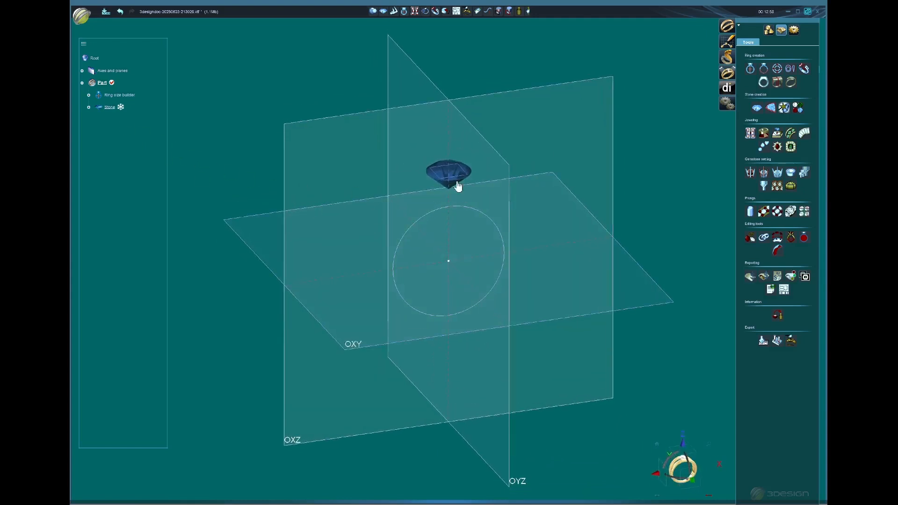
pyautogui.moveTo(453, 201); pyautogui.dragTo(440, 262, button='middle')
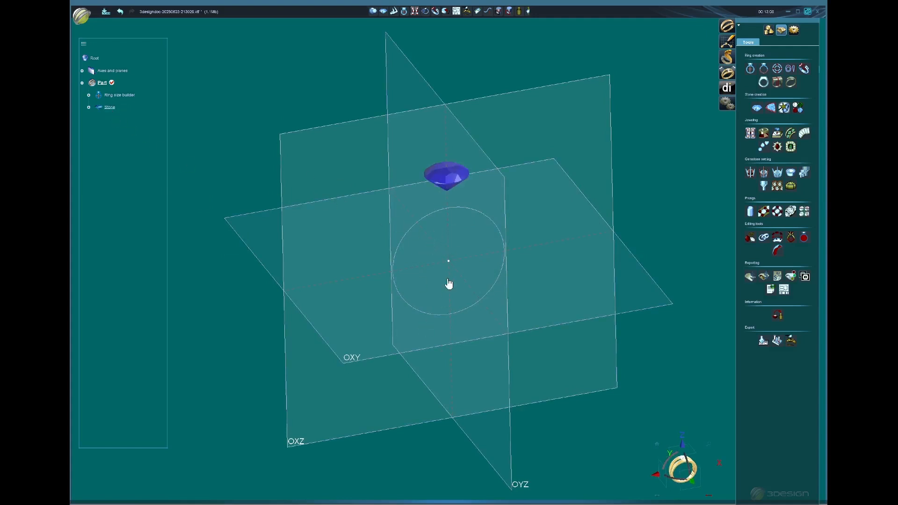
pyautogui.moveTo(366, 299); pyautogui.dragTo(437, 213, button='middle')
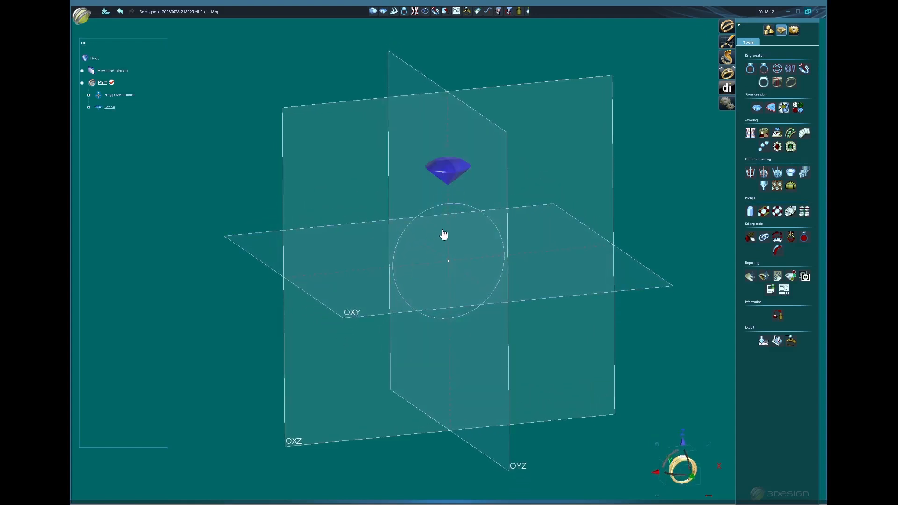
pyautogui.press('g')
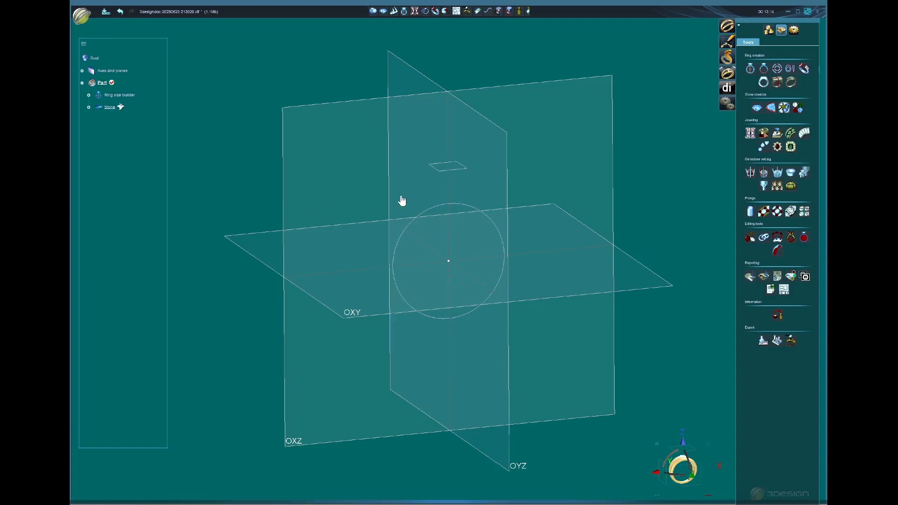
pyautogui.press('f')
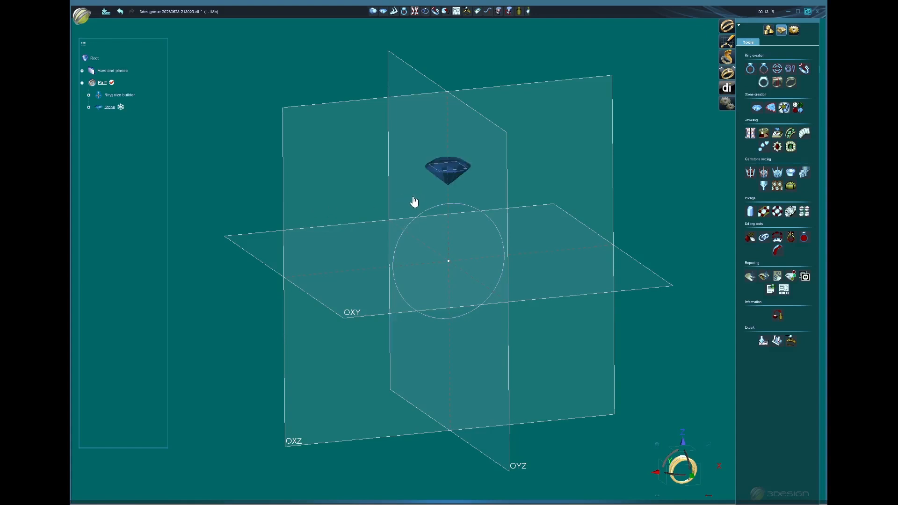
pyautogui.press('f')
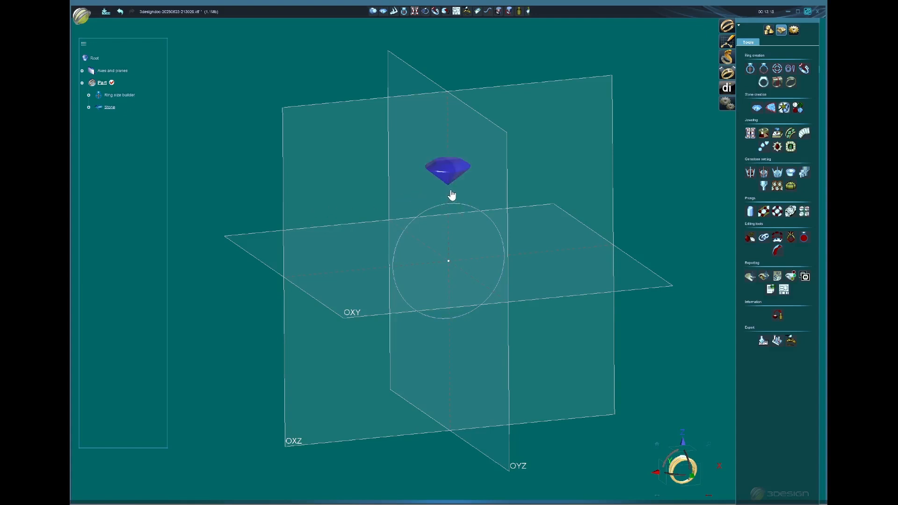
pyautogui.click(450, 169)
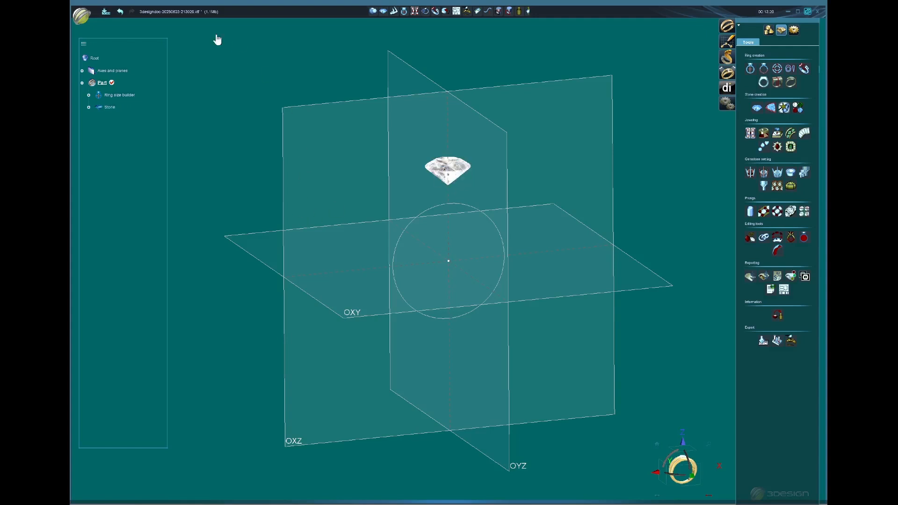
# Try a wider display of the construction tree and leave it slightly narrower than at the start.
pyautogui.moveTo(452, 193); pyautogui.dragTo(455, 218, button='middle')
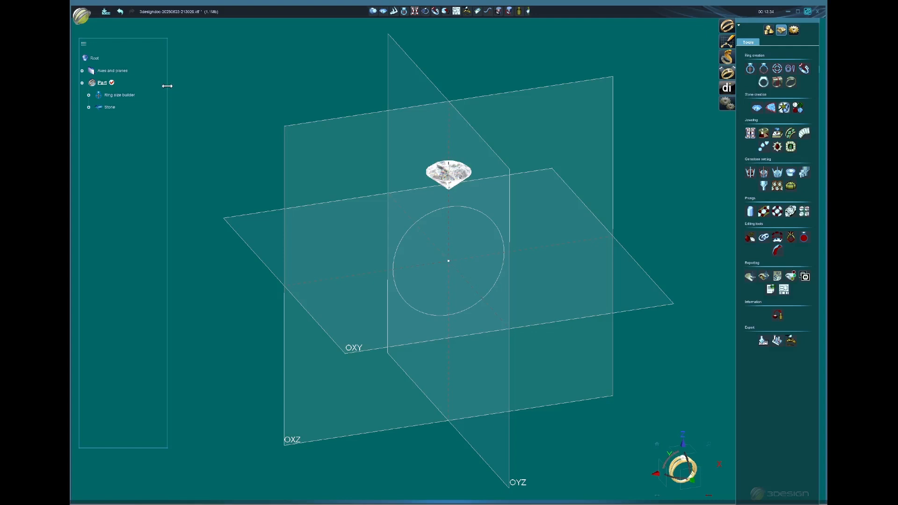
pyautogui.moveTo(167, 85)
pyautogui.mouseDown()
pyautogui.moveTo(270, 97)
pyautogui.moveTo(163, 96)
pyautogui.mouseUp()
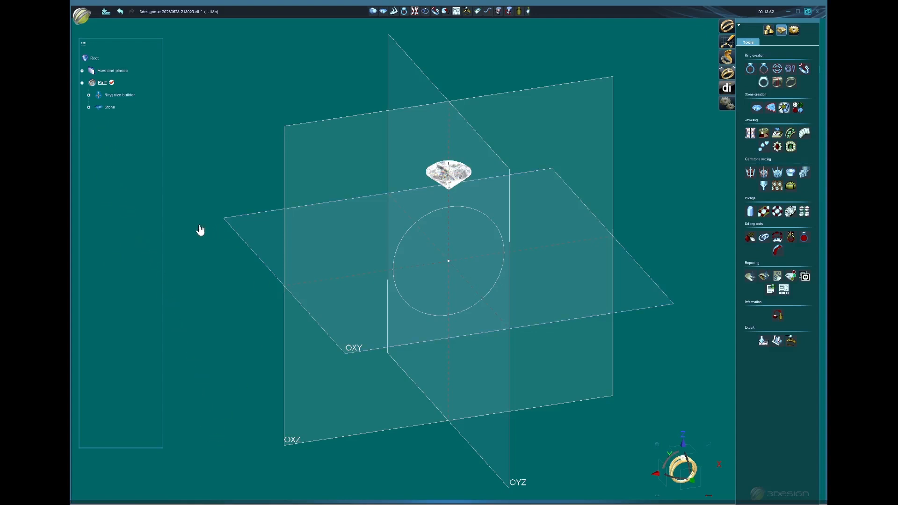
pyautogui.moveTo(164, 223); pyautogui.dragTo(232, 227)
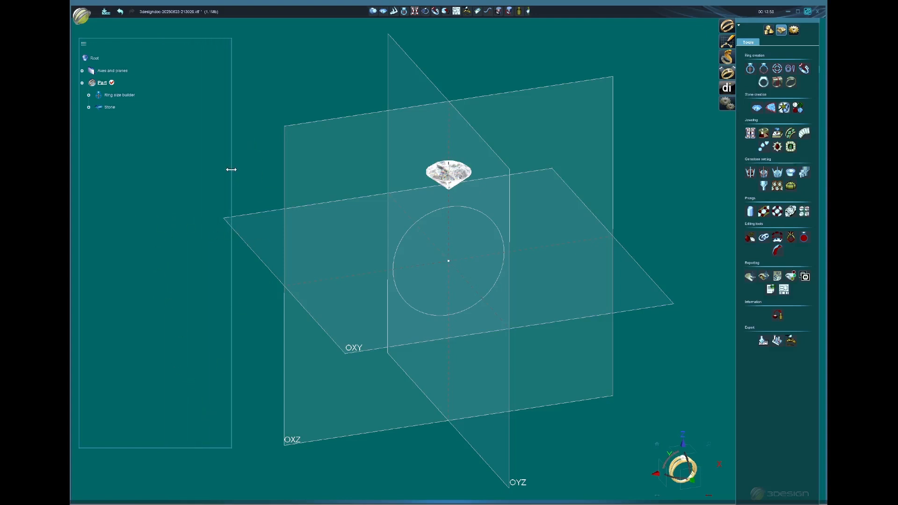
pyautogui.moveTo(232, 170); pyautogui.dragTo(158, 177)
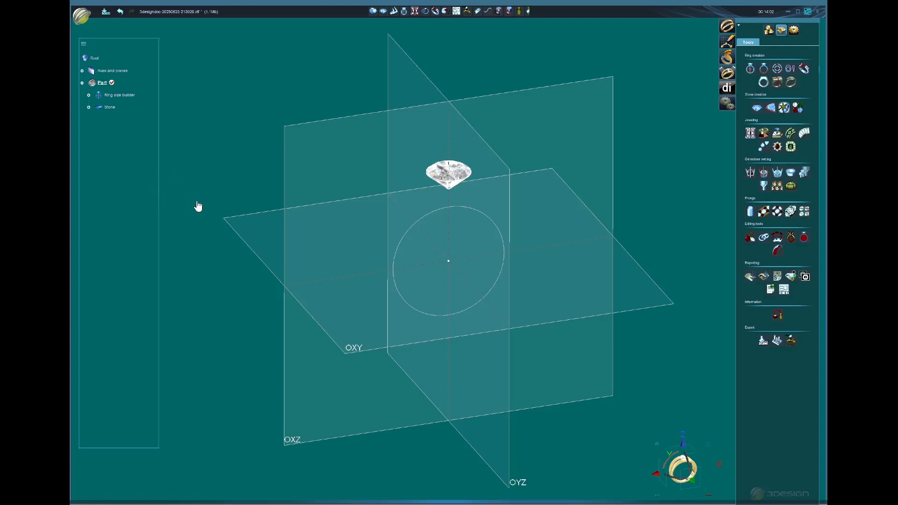
# Examine the diamond, ring rail and reference planes from several angles, including the isometric view.
pyautogui.moveTo(209, 201); pyautogui.dragTo(210, 194, button='middle')
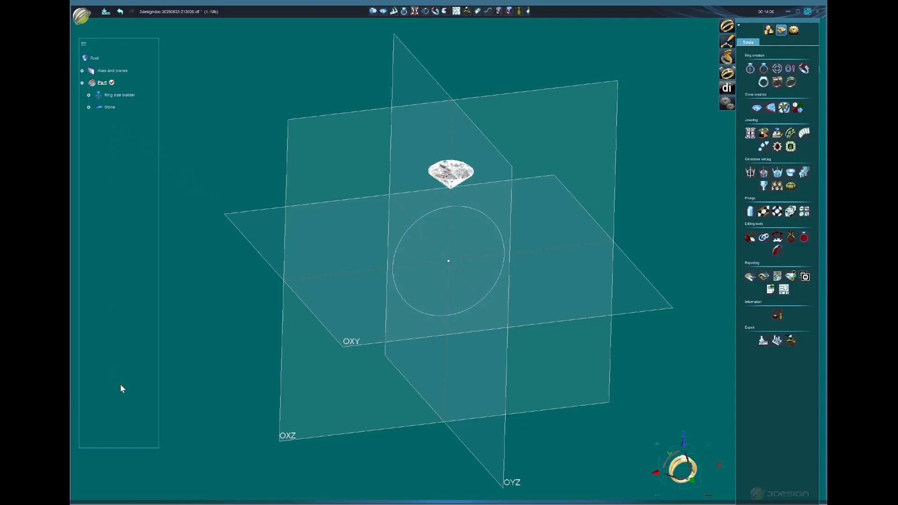
pyautogui.moveTo(331, 345); pyautogui.dragTo(532, 372, button='middle')
pyautogui.moveTo(415, 144); pyautogui.dragTo(442, 148, button='middle')
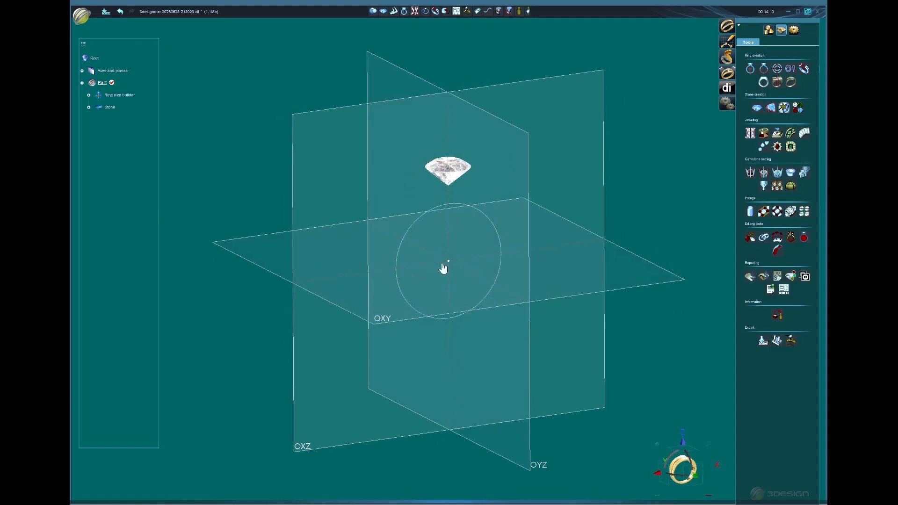
pyautogui.moveTo(492, 284); pyautogui.dragTo(462, 259, button='middle')
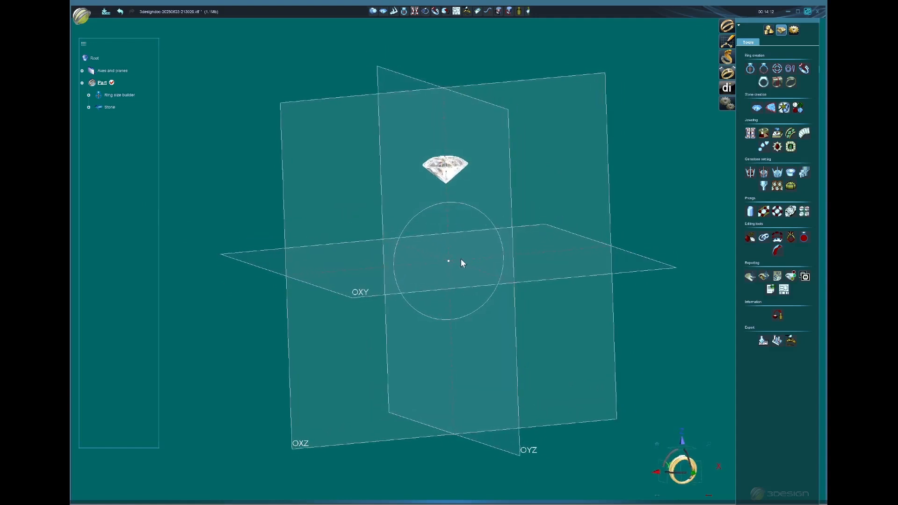
pyautogui.moveTo(469, 328)
pyautogui.mouseDown(button='middle')
pyautogui.moveTo(458, 297)
pyautogui.moveTo(443, 309)
pyautogui.moveTo(472, 307)
pyautogui.moveTo(474, 323)
pyautogui.mouseUp(button='middle')
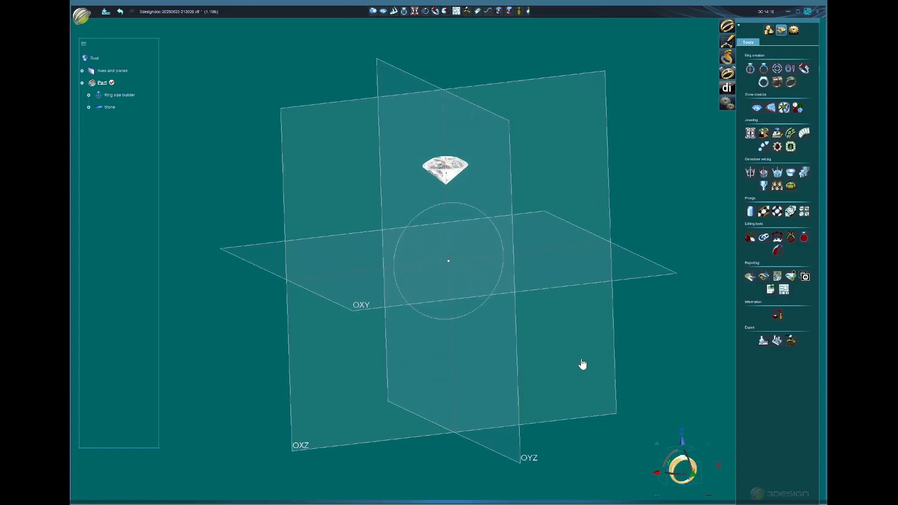
pyautogui.click(657, 445)
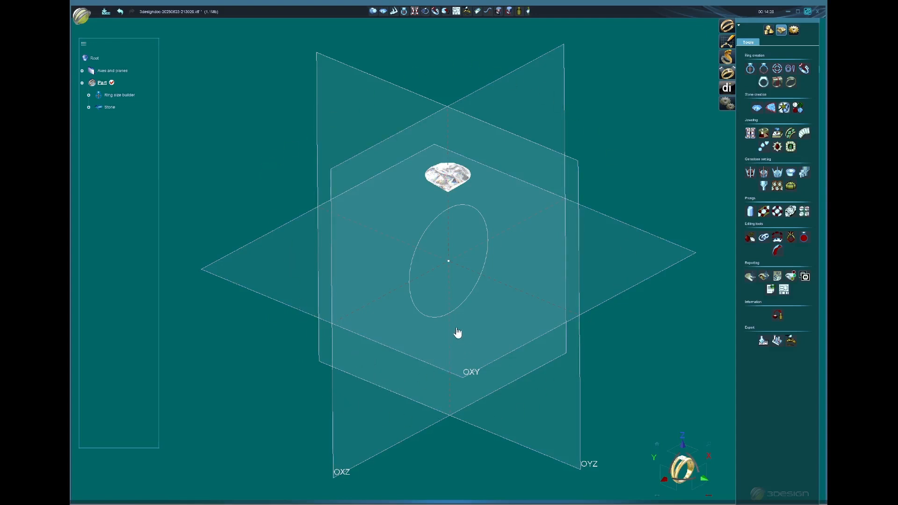
pyautogui.moveTo(457, 335); pyautogui.dragTo(461, 312, button='middle')
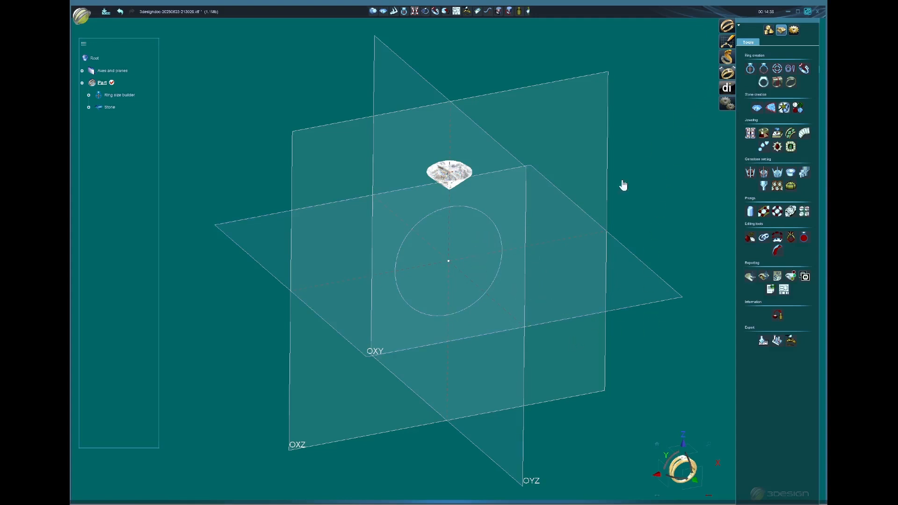
pyautogui.moveTo(567, 271); pyautogui.dragTo(564, 245, button='middle')
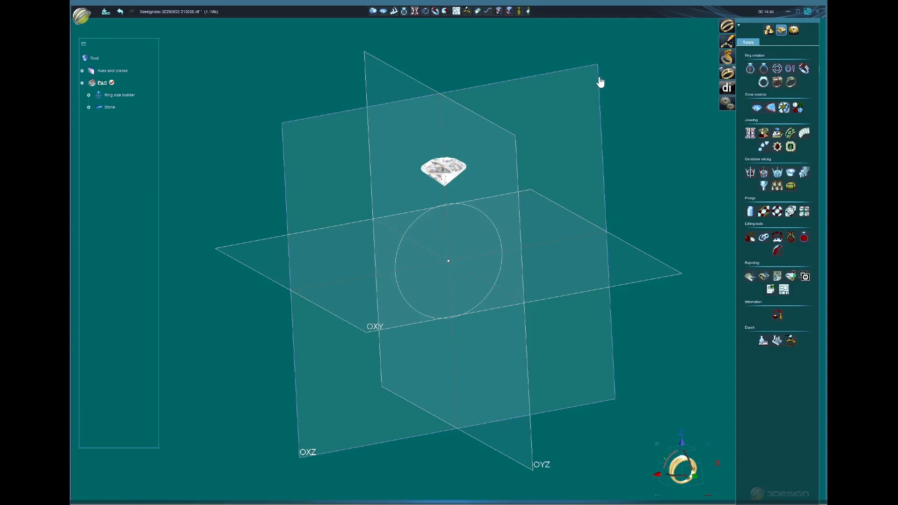
# Start a new sketch on the OXZ plane, through the ring rail.
pyautogui.click(578, 73)
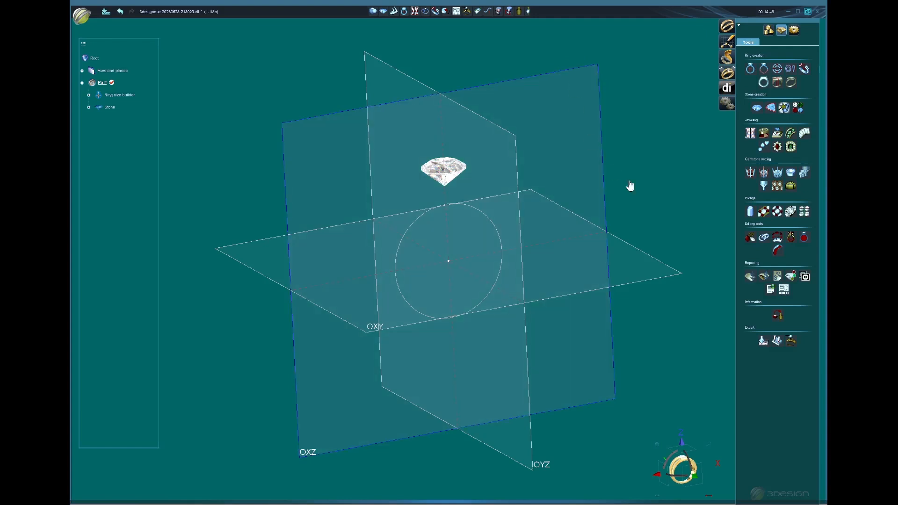
pyautogui.click(727, 42)
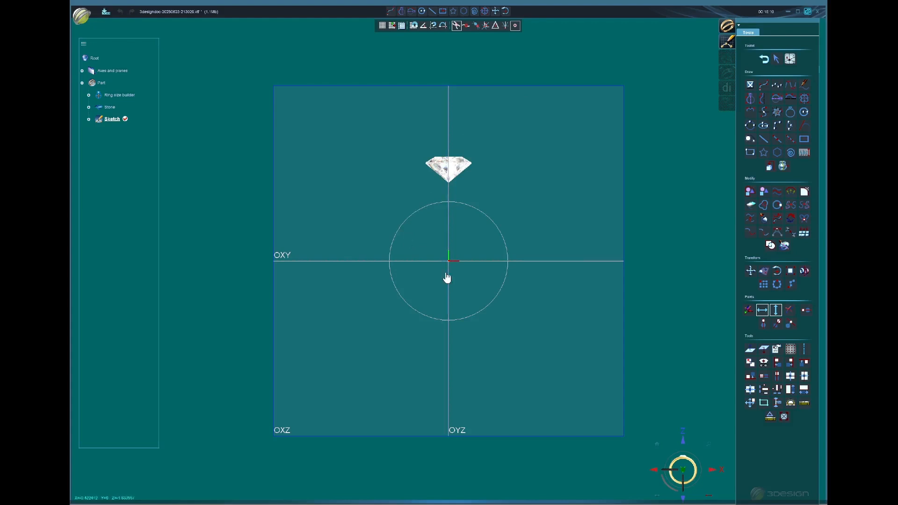
pyautogui.scroll(1, 447, 278)
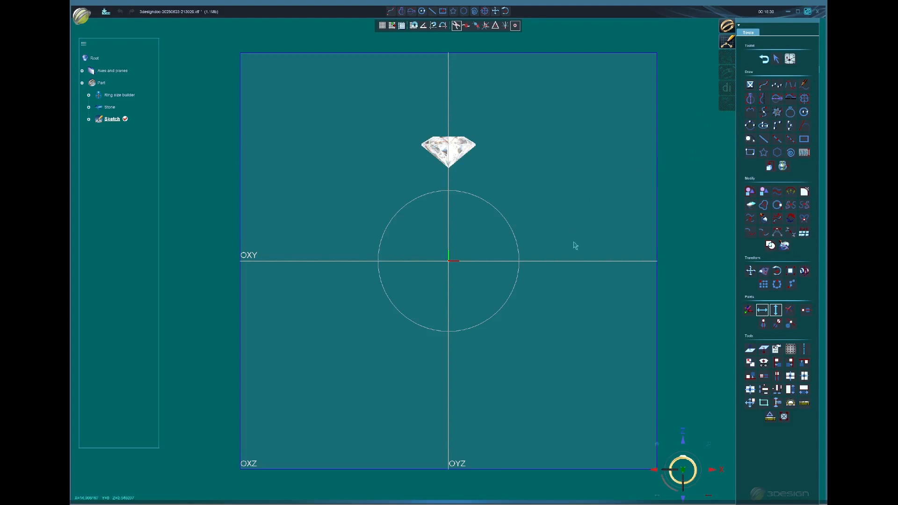
pyautogui.scroll(1, 495, 292)
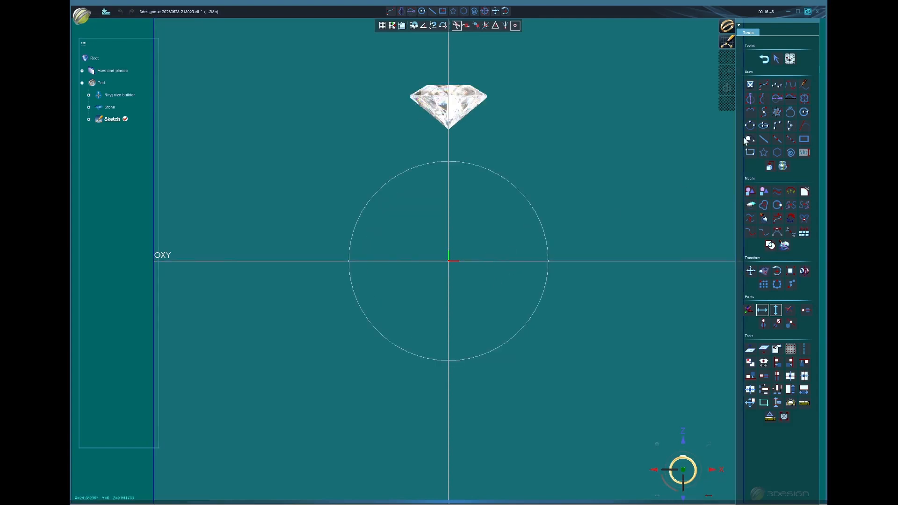
pyautogui.click(749, 99)
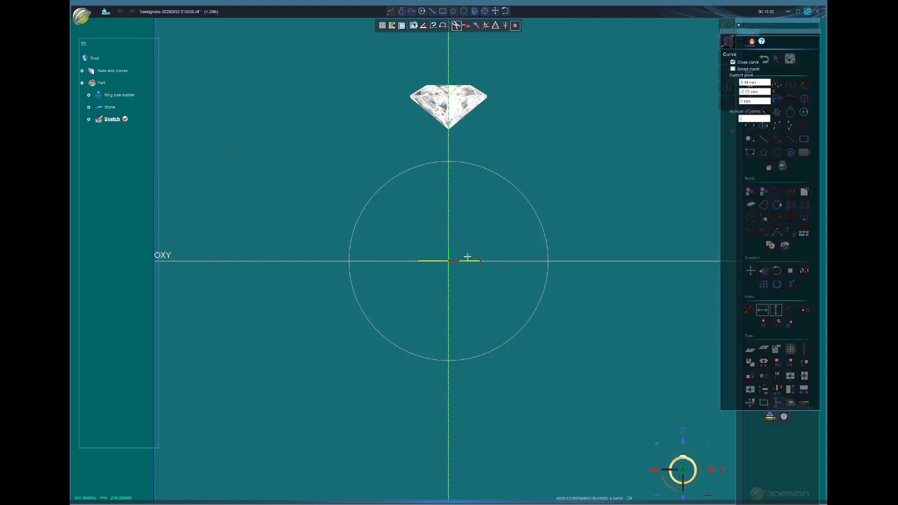
pyautogui.click(433, 227)
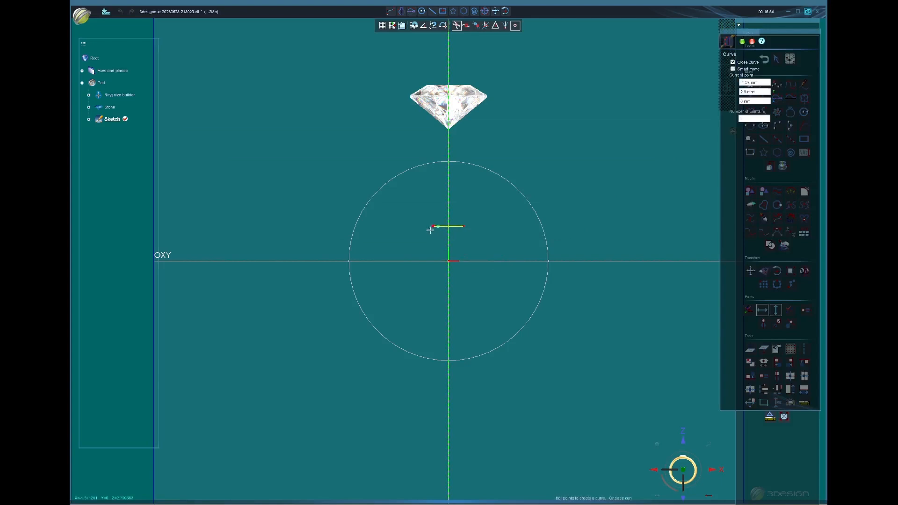
pyautogui.click(418, 235)
pyautogui.click(412, 246)
pyautogui.click(410, 261)
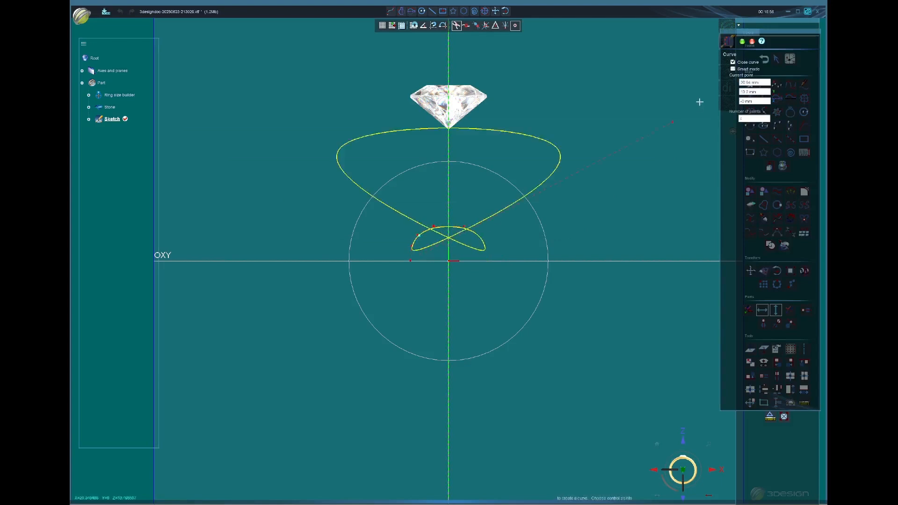
pyautogui.click(752, 42)
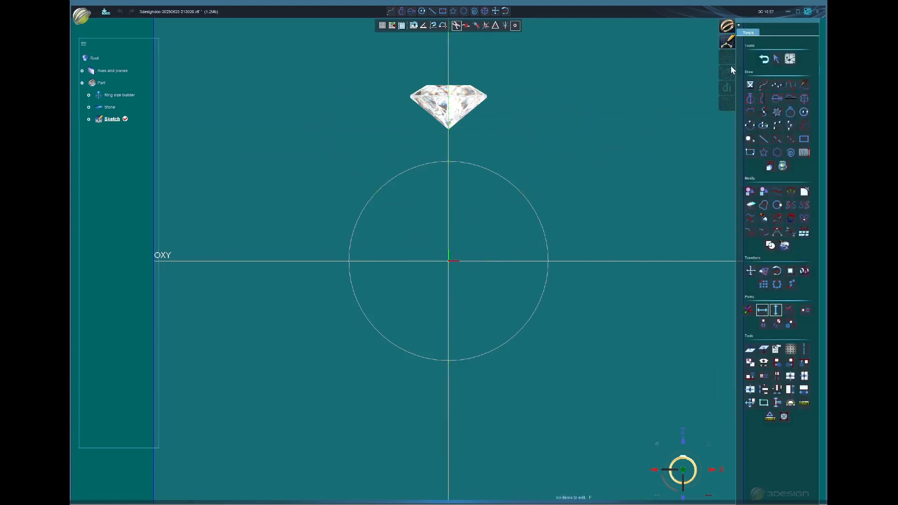
pyautogui.click(749, 99)
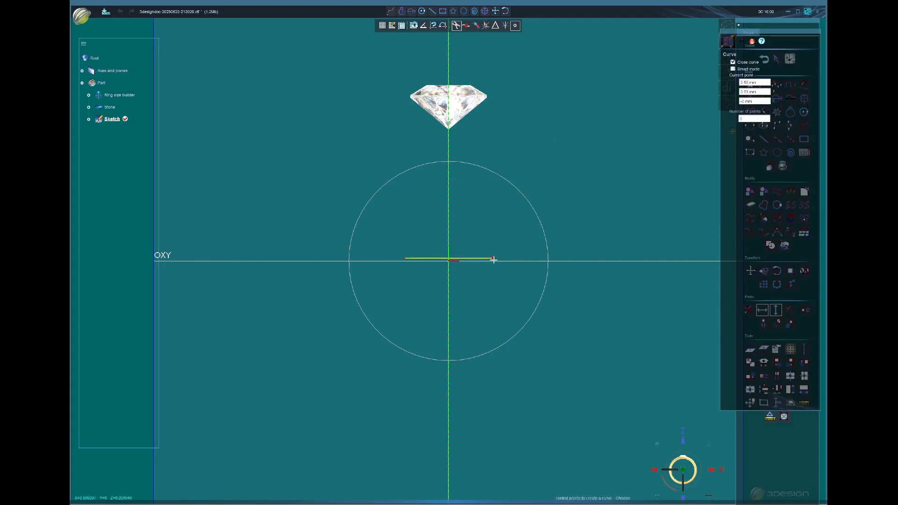
pyautogui.click(460, 228)
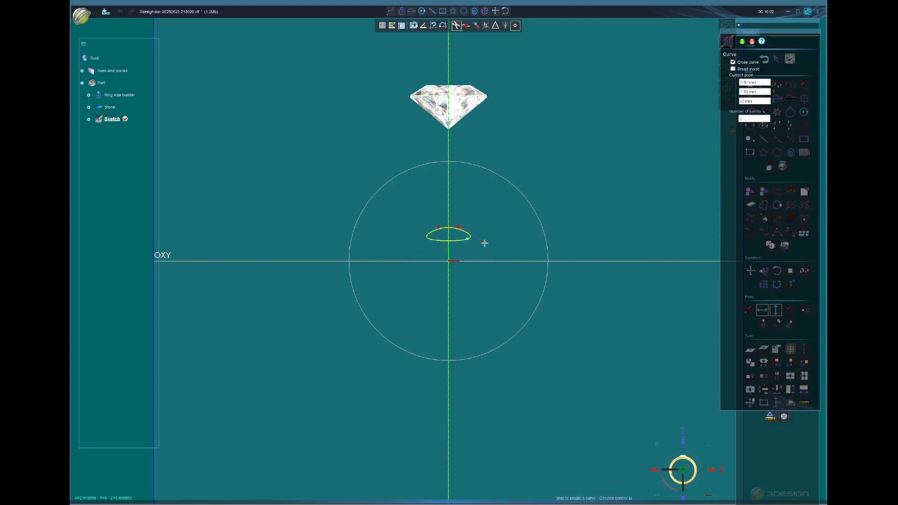
pyautogui.click(483, 241)
pyautogui.click(449, 262)
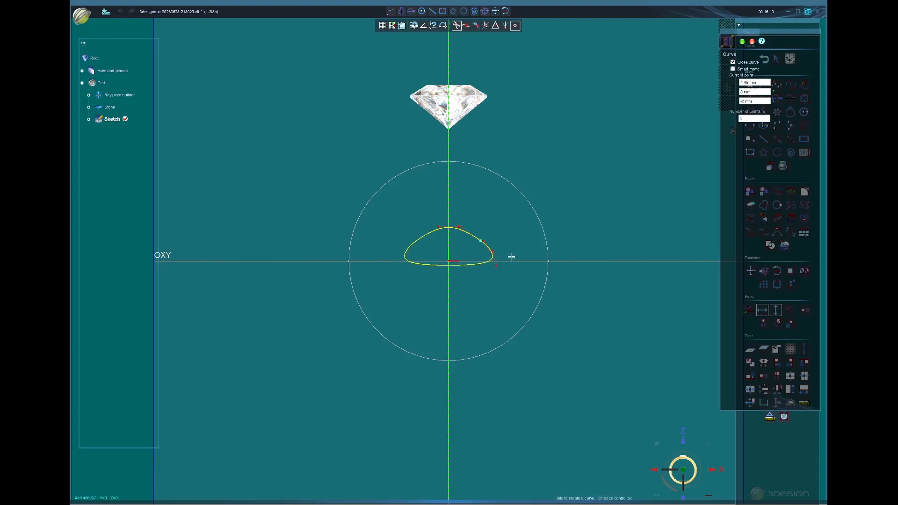
pyautogui.click(752, 42)
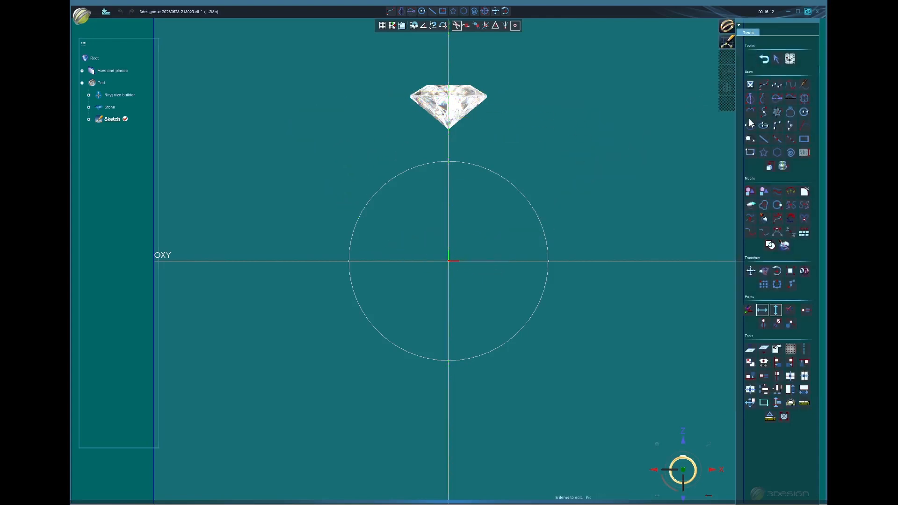
# Draw a closed D-shaped curve symmetric about the vertical axis at the ring's centre, about 4.4 mm wide and 2.4 mm high.
pyautogui.click(441, 236)
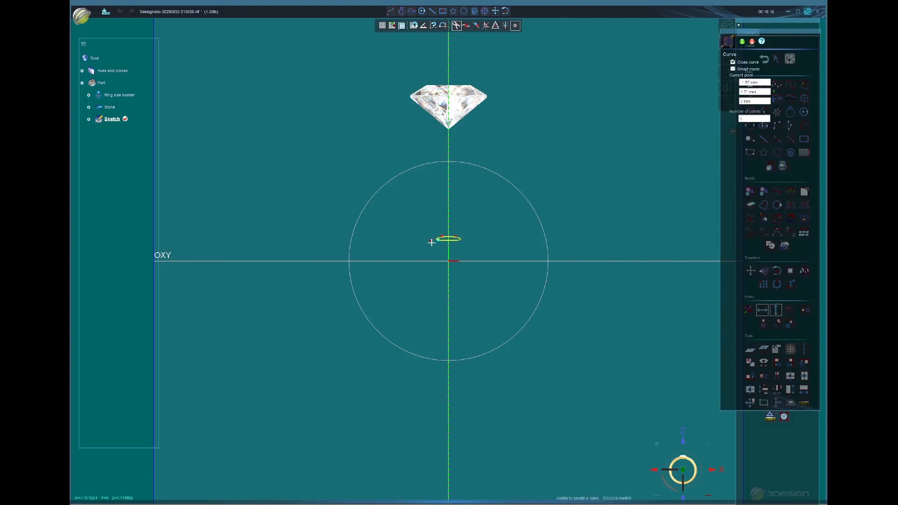
pyautogui.click(431, 241)
pyautogui.click(424, 258)
pyautogui.click(424, 264)
pyautogui.click(743, 42)
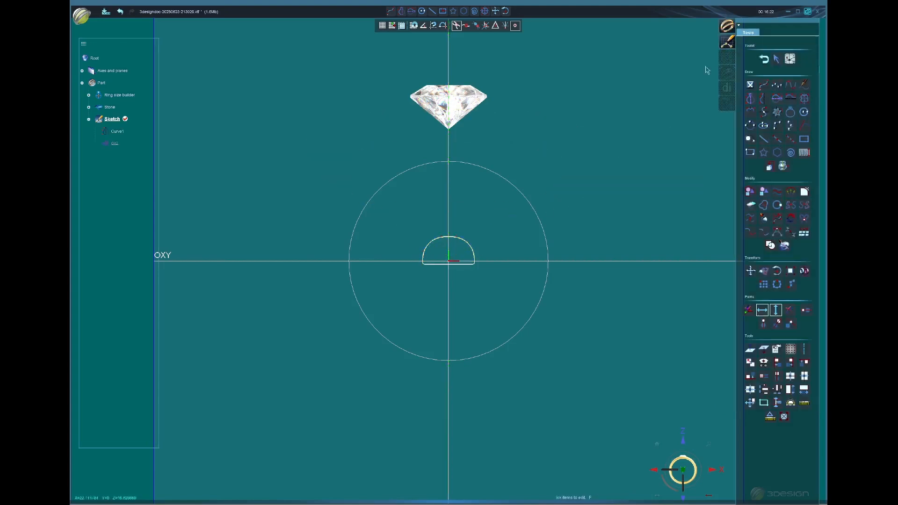
# Reshape the D-shaped curve by nudging its shoulder, crown and side control points slightly inward.
pyautogui.scroll(3, 475, 231)
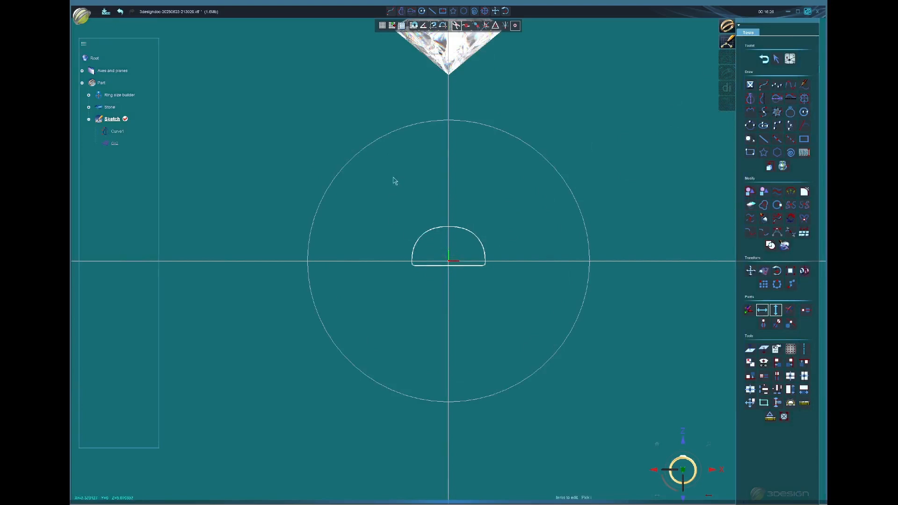
pyautogui.scroll(2, 435, 245)
pyautogui.click(419, 229)
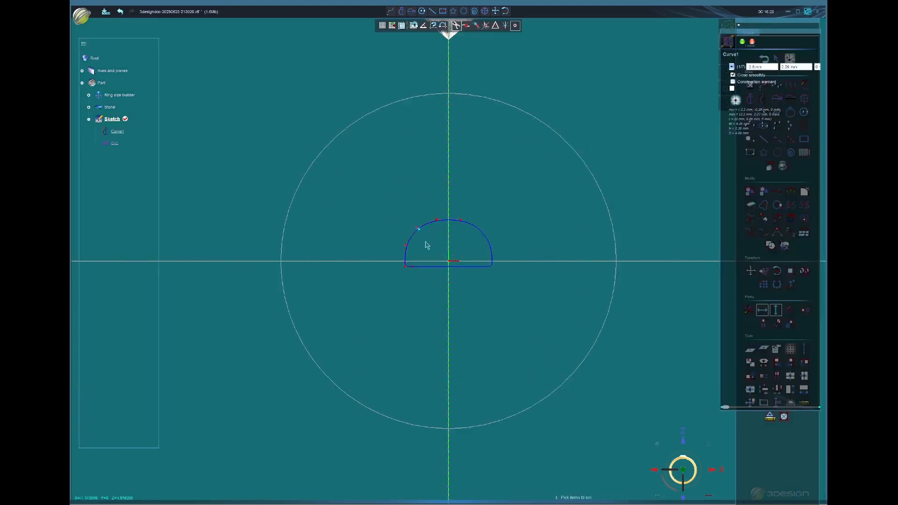
pyautogui.scroll(2, 427, 245)
pyautogui.click(406, 214)
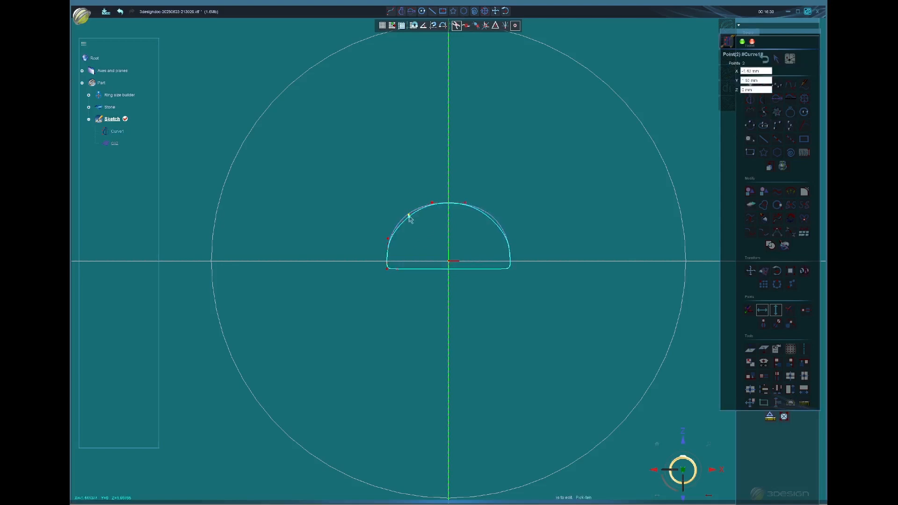
pyautogui.moveTo(435, 207); pyautogui.dragTo(434, 205)
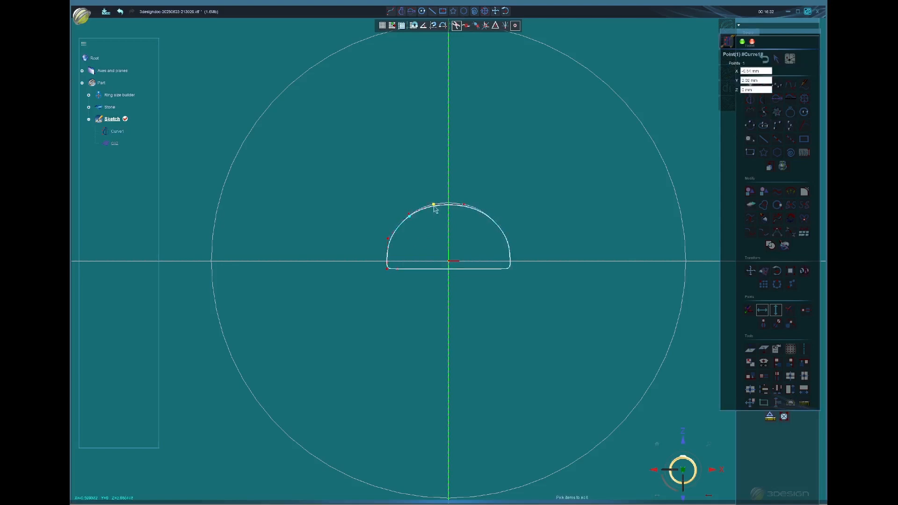
pyautogui.click(389, 241)
pyautogui.moveTo(388, 240); pyautogui.dragTo(391, 237)
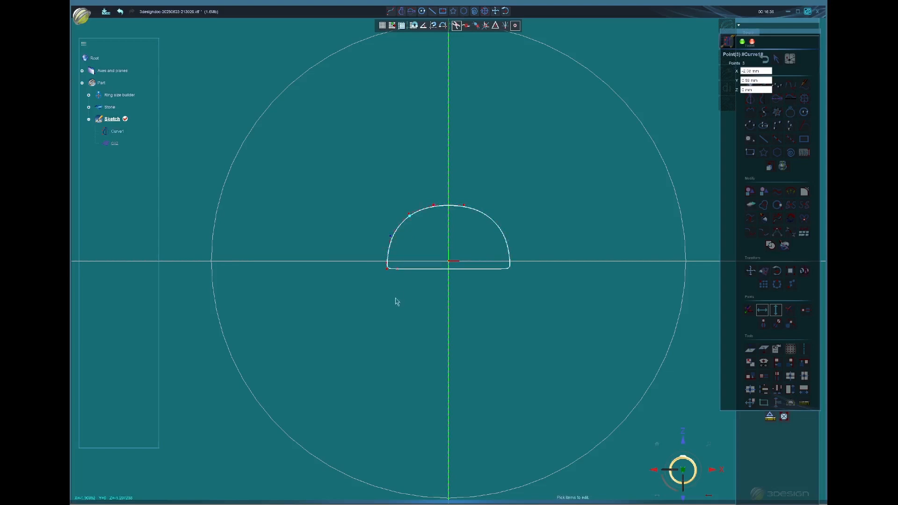
# Move the shoulder control point of the D-shaped curve slightly outward and down, and accept the reshaped curve.
pyautogui.click(393, 270)
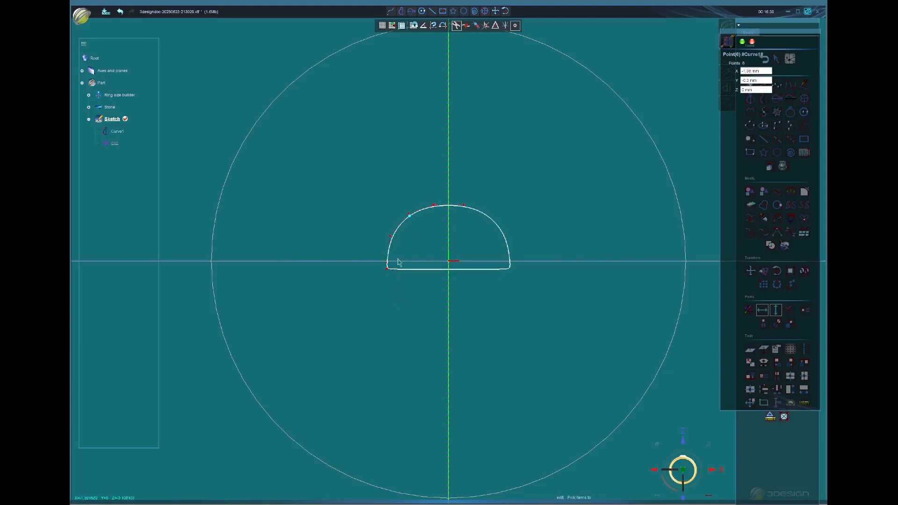
pyautogui.click(391, 238)
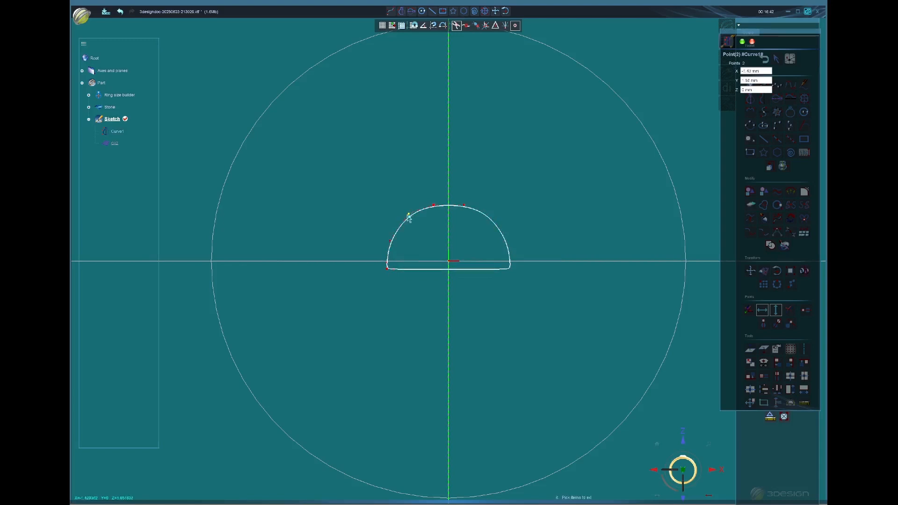
pyautogui.moveTo(408, 215); pyautogui.dragTo(405, 218)
pyautogui.scroll(-3, 473, 285)
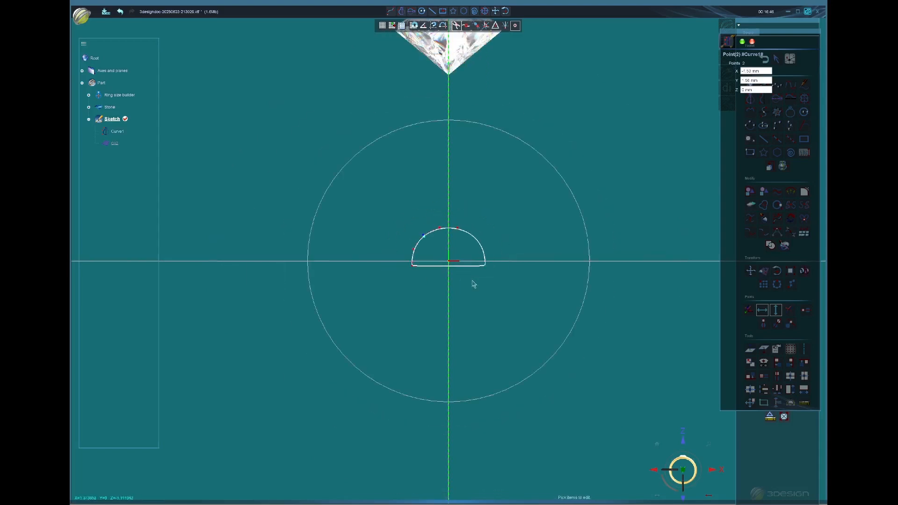
pyautogui.click(743, 42)
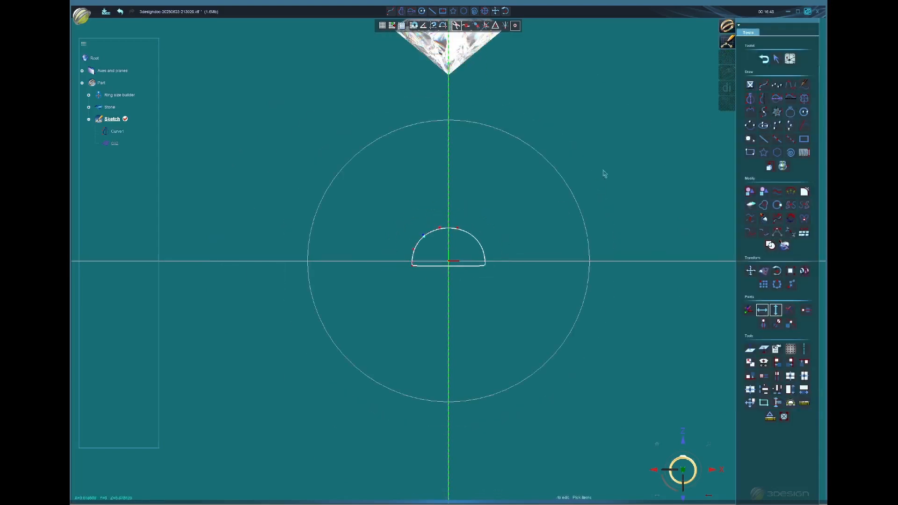
# Open the D-shaped curve in the Scale command.
pyautogui.click(486, 254)
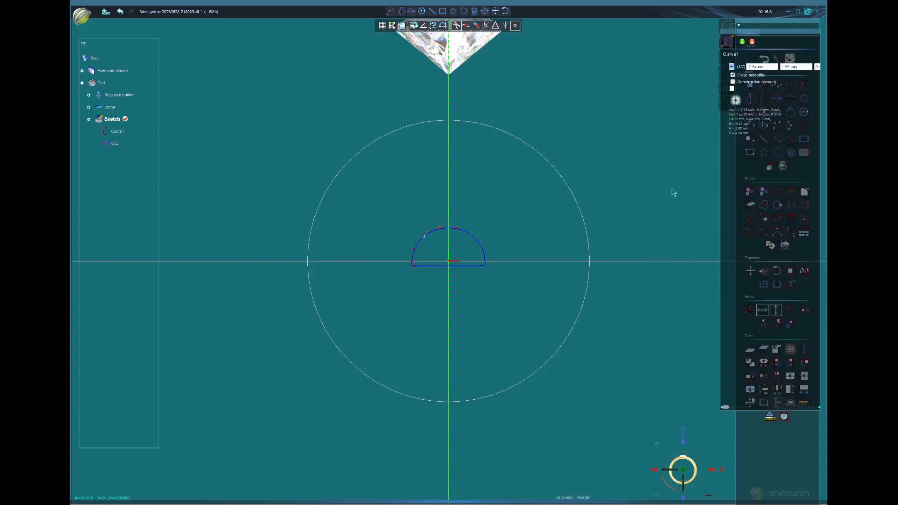
pyautogui.click(753, 42)
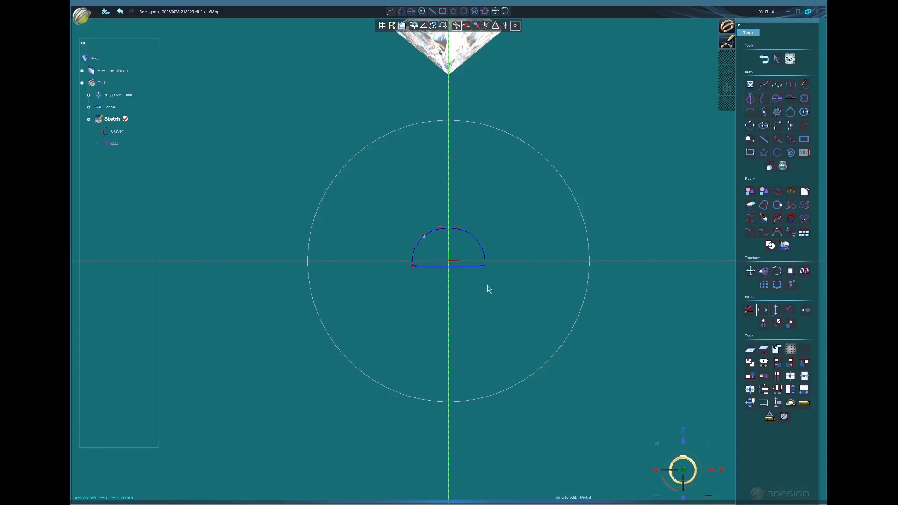
pyautogui.click(790, 271)
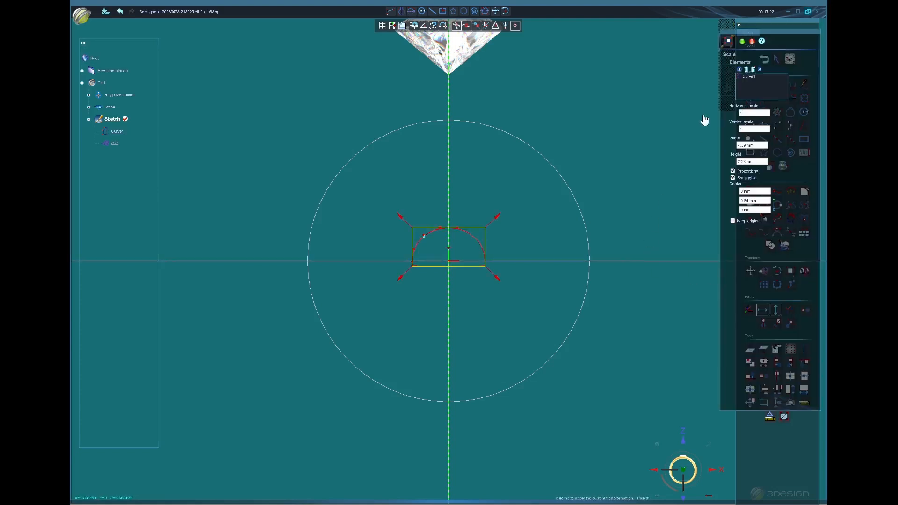
# Try stretching the curve non-proportionally about its centre, to 5.1 mm wide and 3.05 mm high.
pyautogui.click(733, 177)
pyautogui.click(733, 172)
pyautogui.click(762, 148)
pyautogui.scroll(10, 761, 148)
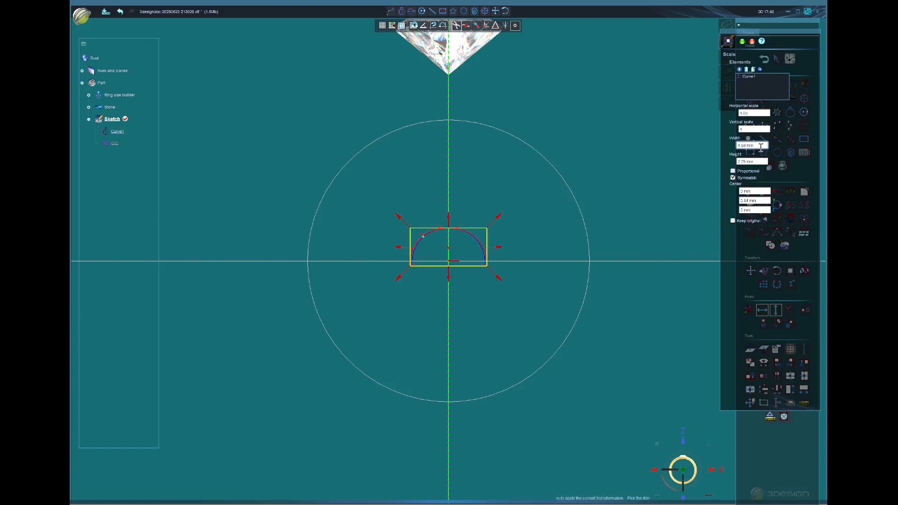
pyautogui.scroll(3, 762, 147)
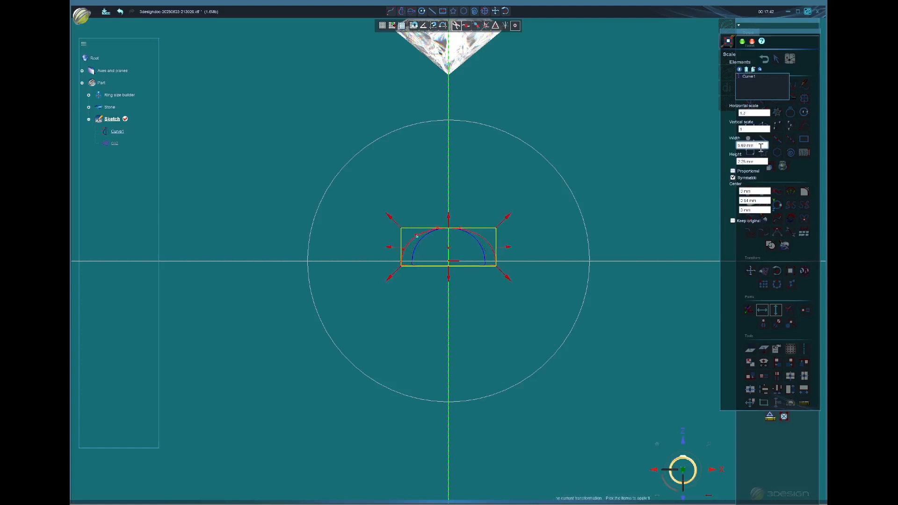
pyautogui.scroll(-5, 762, 147)
pyautogui.click(757, 161)
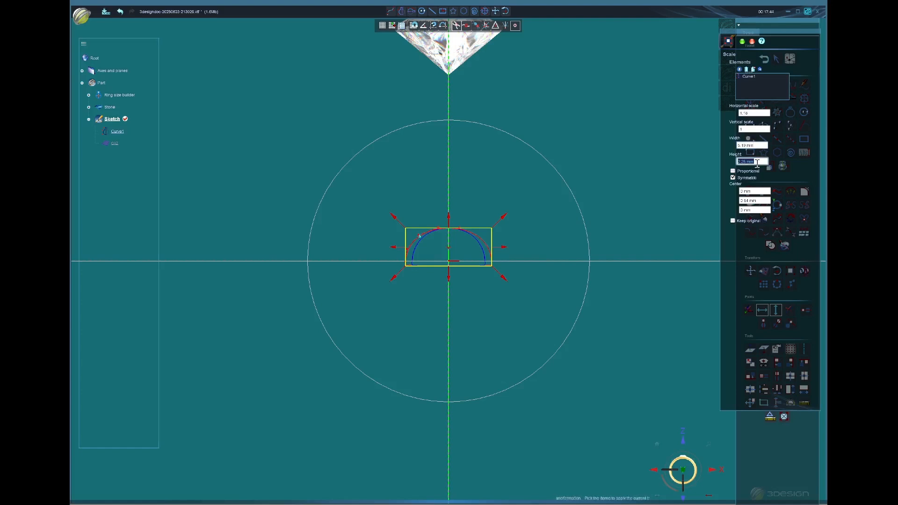
pyautogui.scroll(4, 757, 163)
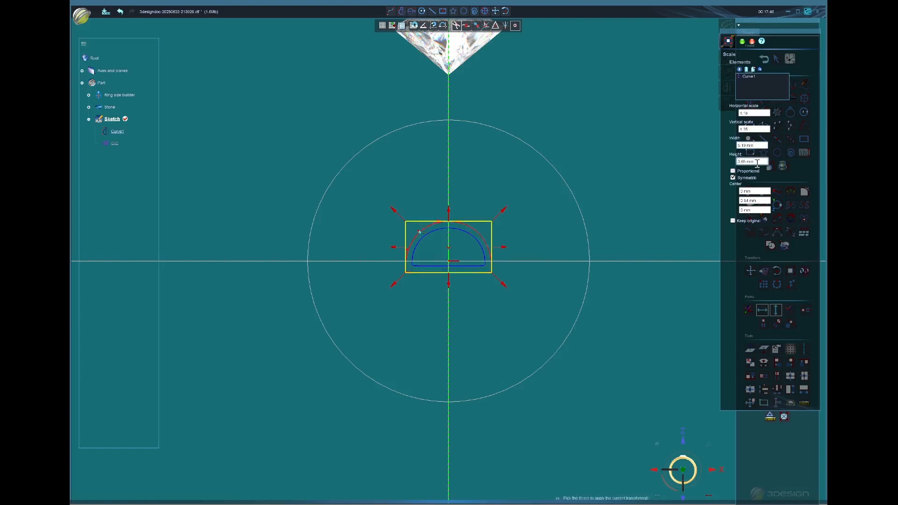
# Try proportional scaling by stepping the curve's width down to its original size.
pyautogui.click(733, 171)
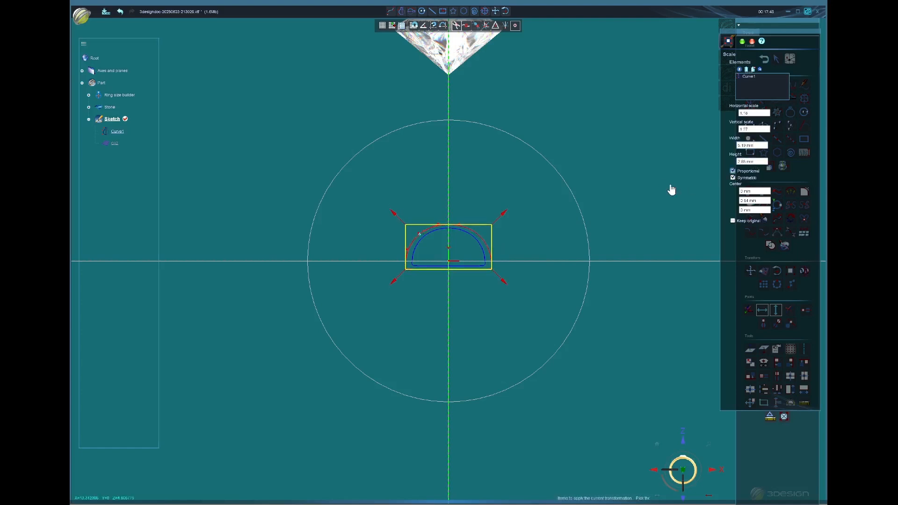
pyautogui.scroll(-5, 760, 146)
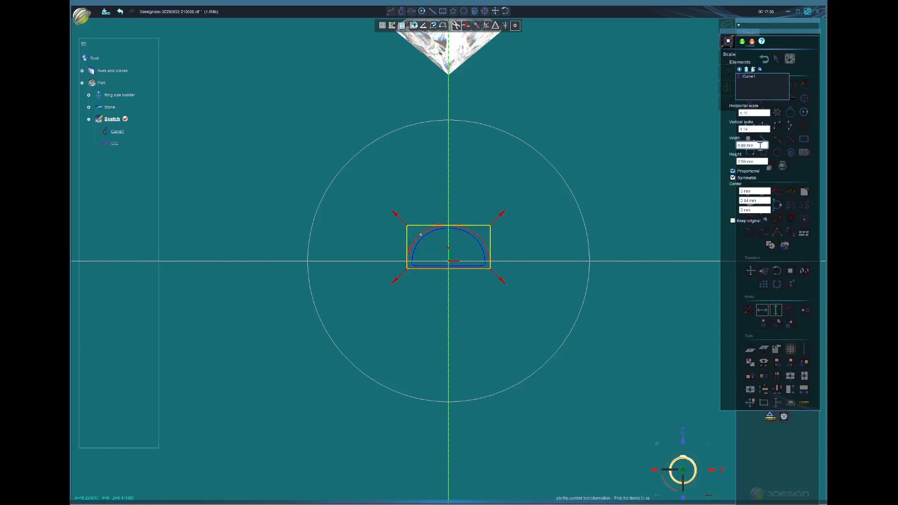
pyautogui.scroll(-3, 761, 146)
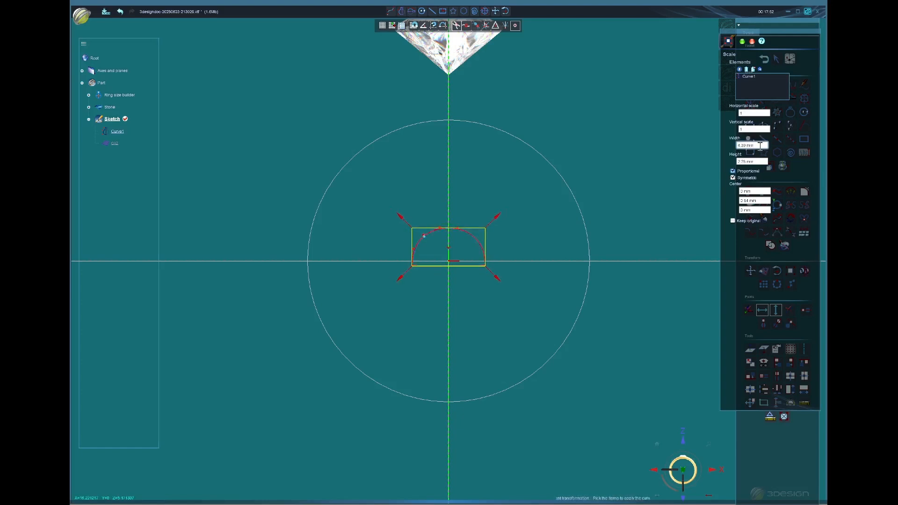
# Try changing only the curve's height with proportional and symmetric scaling off, including a height of 2.65 mm.
pyautogui.click(734, 171)
pyautogui.click(733, 178)
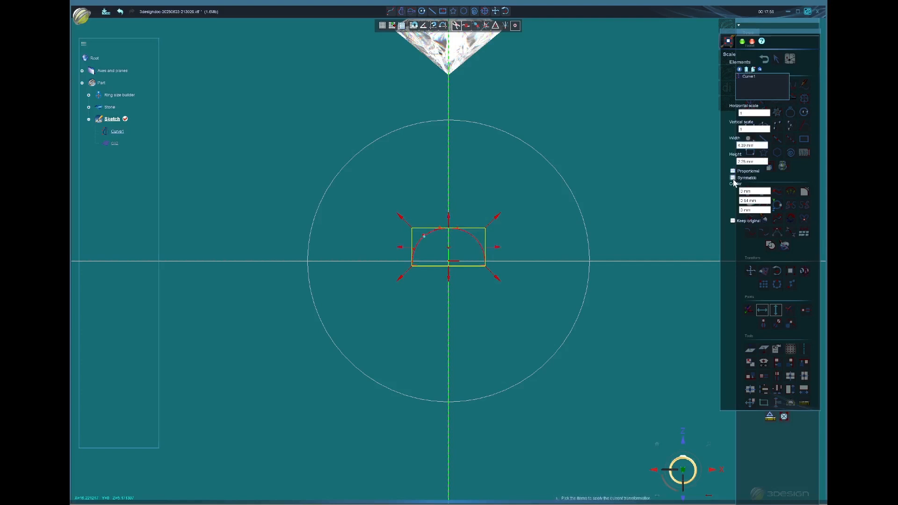
pyautogui.click(759, 162)
pyautogui.write('2.65')
pyautogui.press('Return')
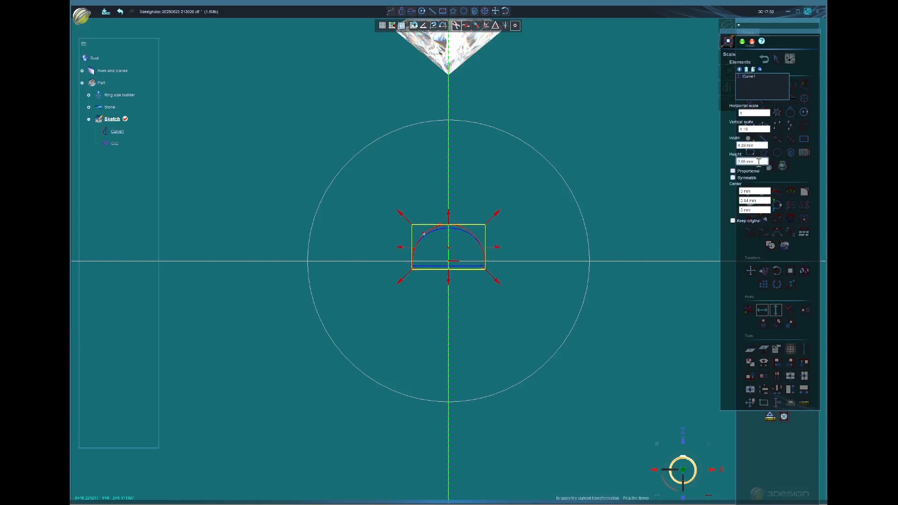
pyautogui.scroll(2, 759, 161)
pyautogui.scroll(-3, 759, 162)
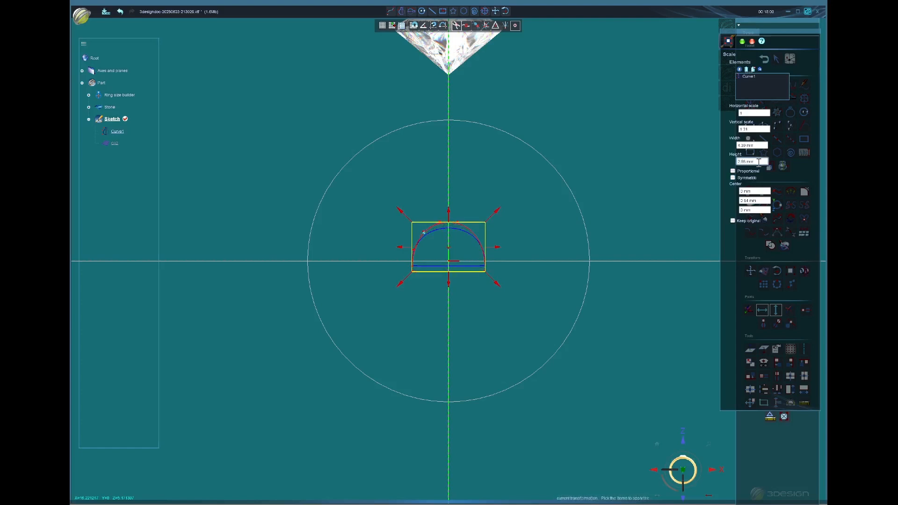
pyautogui.scroll(-3, 759, 162)
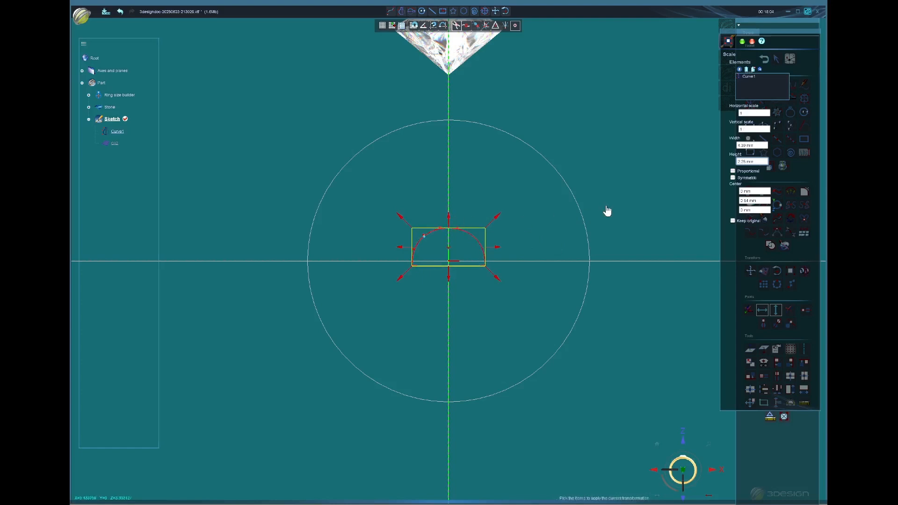
pyautogui.scroll(6, 756, 162)
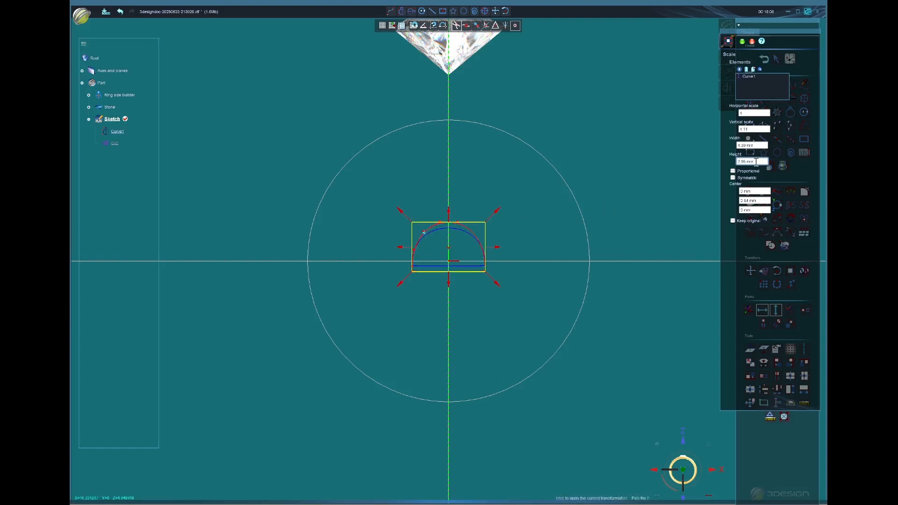
pyautogui.scroll(-4, 756, 161)
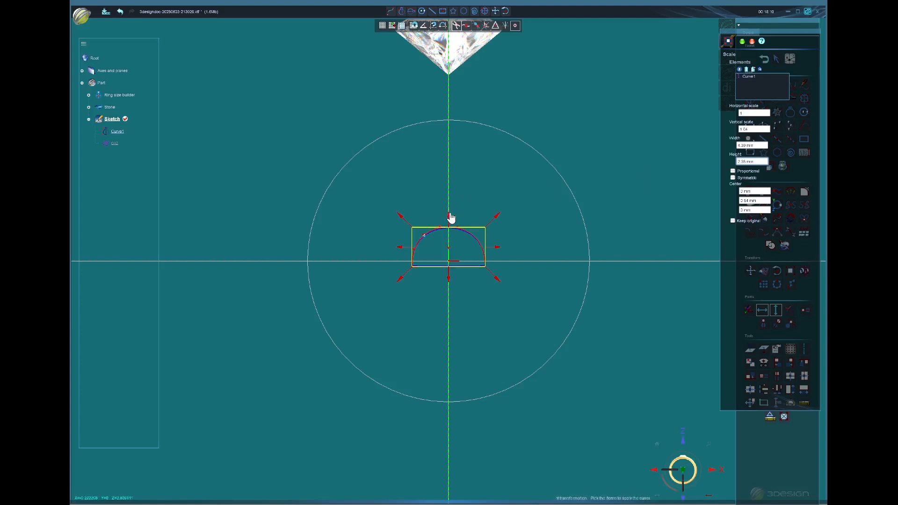
# Try stretching the curve freehand from its top and side handles, then bring it back near its original size.
pyautogui.moveTo(451, 222); pyautogui.dragTo(455, 209)
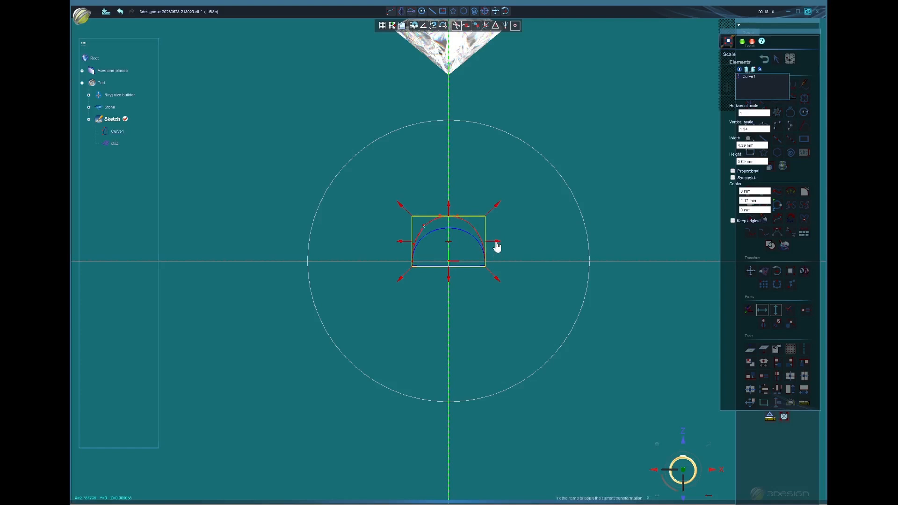
pyautogui.moveTo(495, 246)
pyautogui.mouseDown()
pyautogui.moveTo(517, 244)
pyautogui.moveTo(496, 260)
pyautogui.mouseUp()
pyautogui.moveTo(449, 210); pyautogui.dragTo(447, 218)
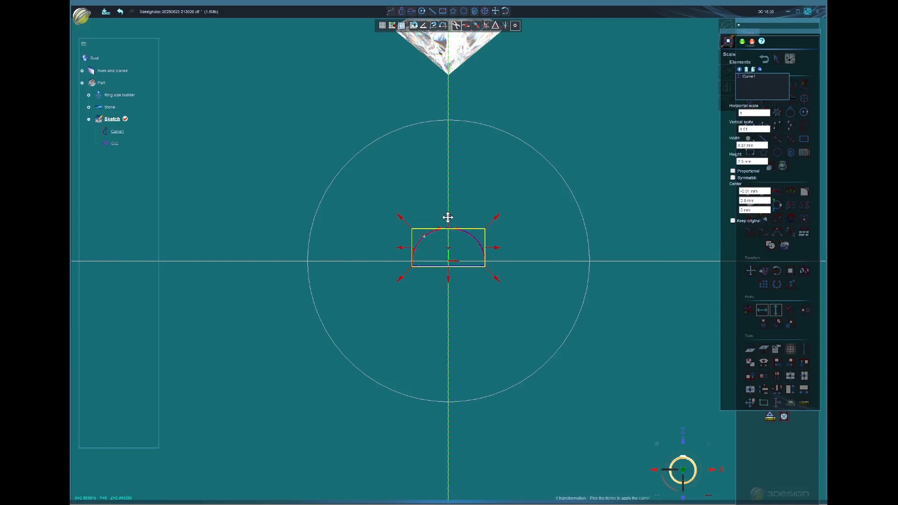
# Scale the curve symmetrically to a width of 2.5 mm and, with proportional scaling off, a height of 1.5 mm.
pyautogui.click(734, 178)
pyautogui.click(733, 171)
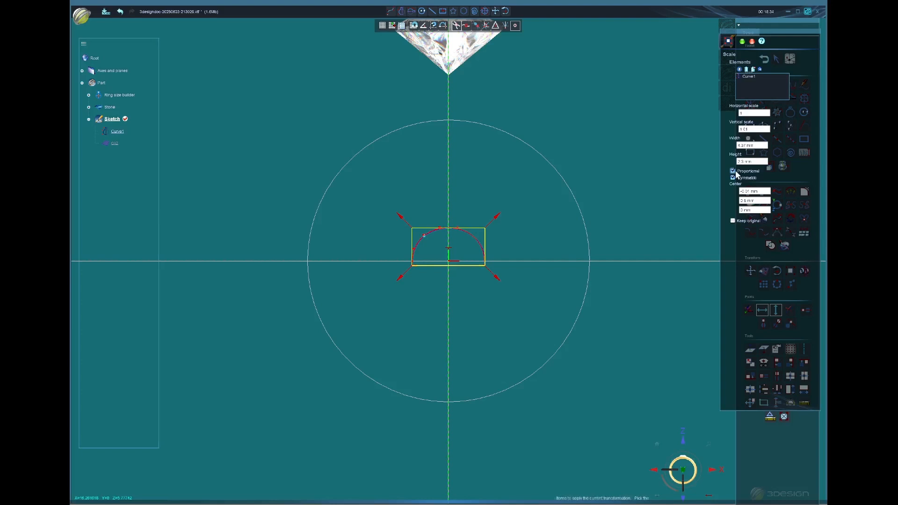
pyautogui.click(753, 145)
pyautogui.write('2.5')
pyautogui.click(759, 162)
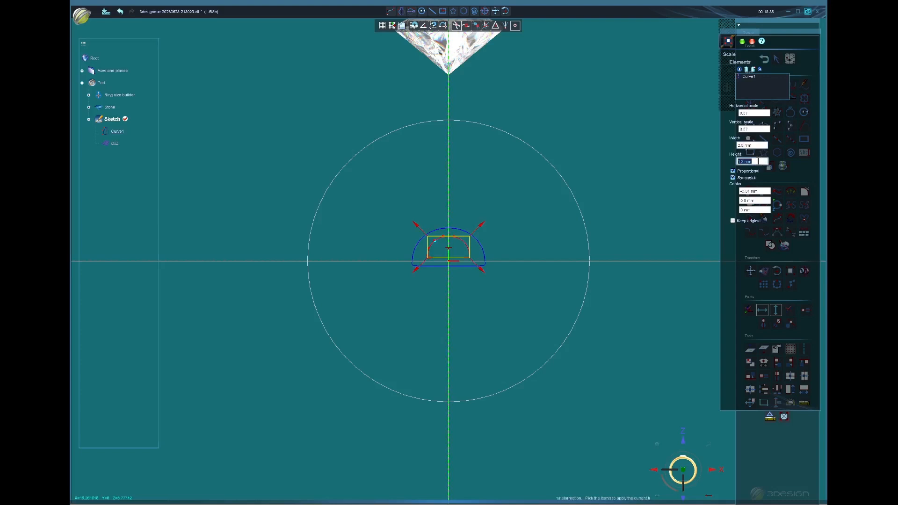
pyautogui.click(733, 171)
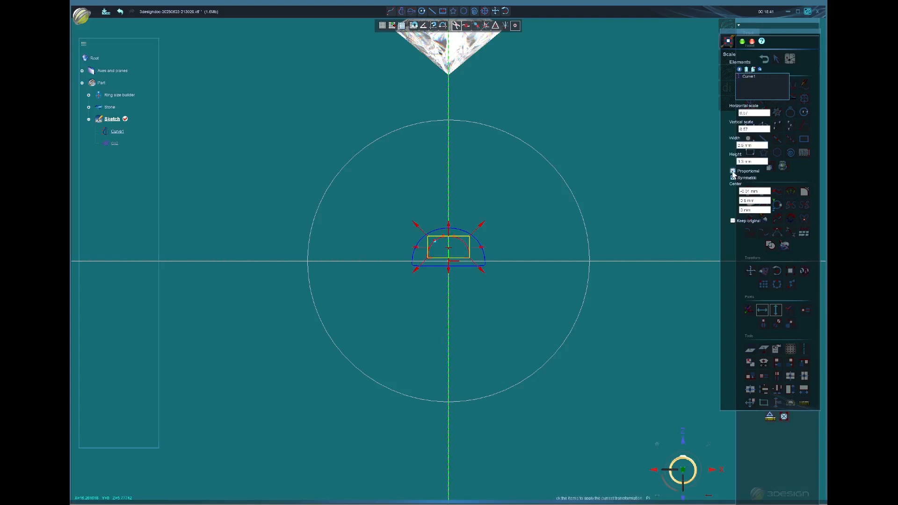
pyautogui.click(762, 162)
pyautogui.write('1.5')
pyautogui.click(758, 144)
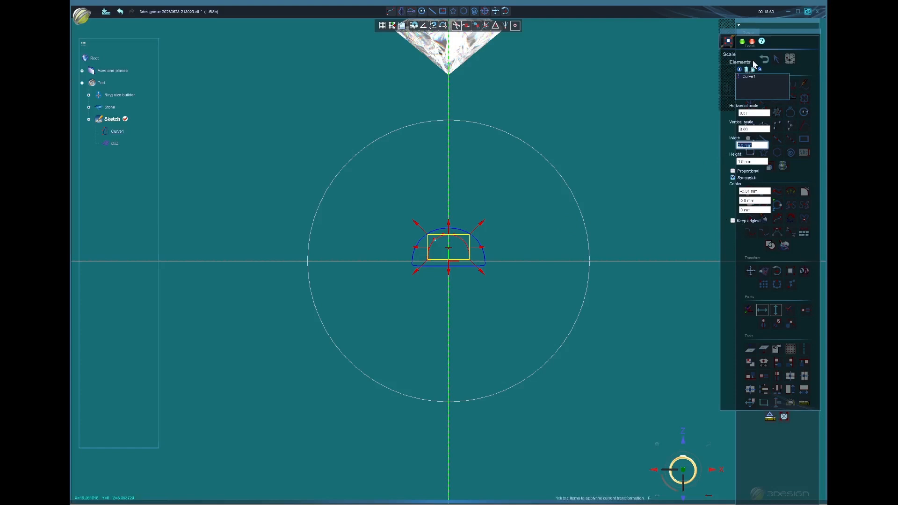
pyautogui.click(742, 41)
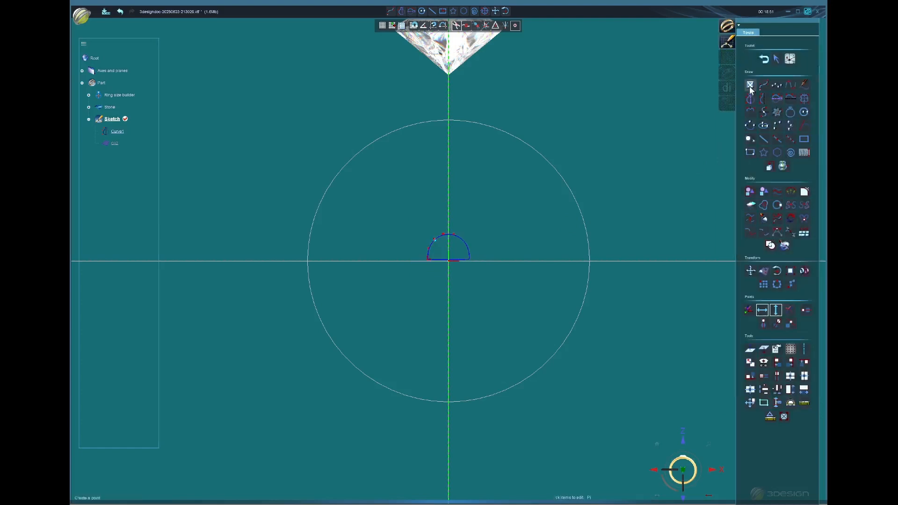
# Finish the sketch and view the D-shaped profile inside the ring rail from the front and at a slight angle.
pyautogui.click(764, 62)
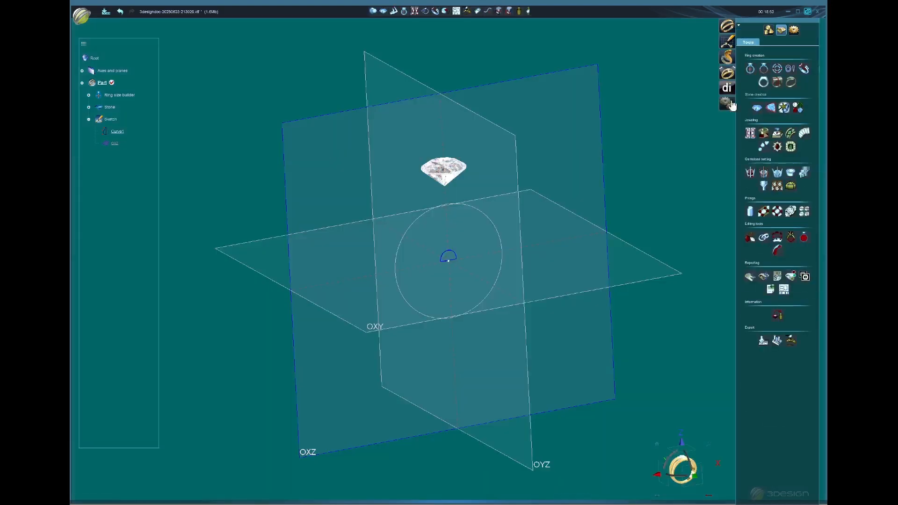
pyautogui.click(686, 475)
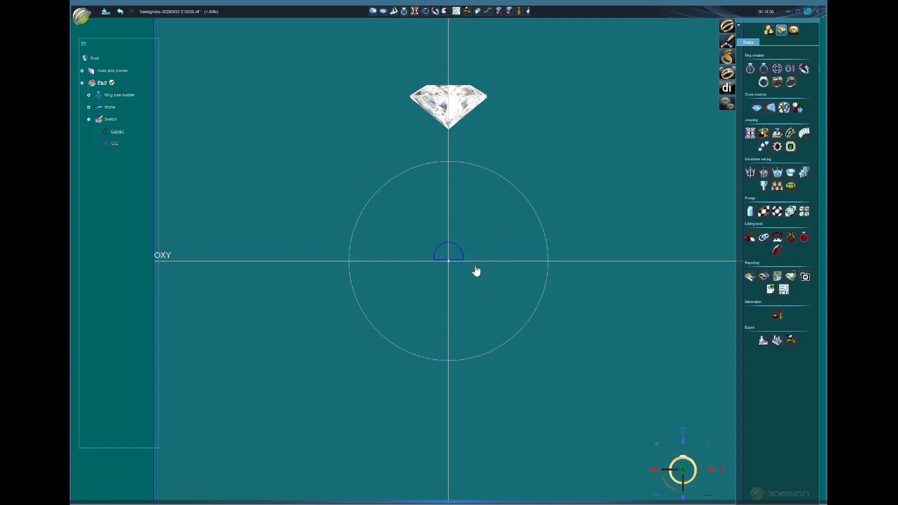
pyautogui.moveTo(394, 217); pyautogui.dragTo(460, 247, button='middle')
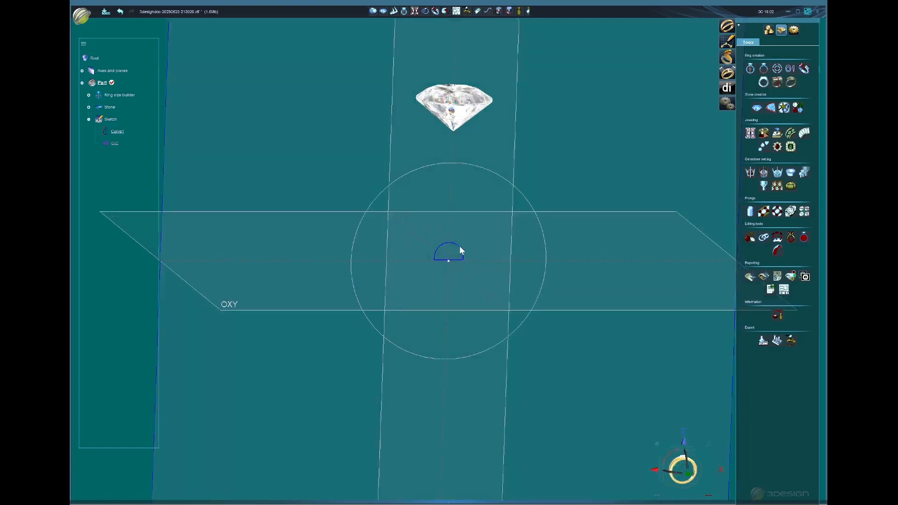
# Select the ring size rail and start a sweep along it with the Sweeping Wizard.
pyautogui.click(481, 173)
pyautogui.moveTo(547, 297); pyautogui.dragTo(482, 241, button='middle')
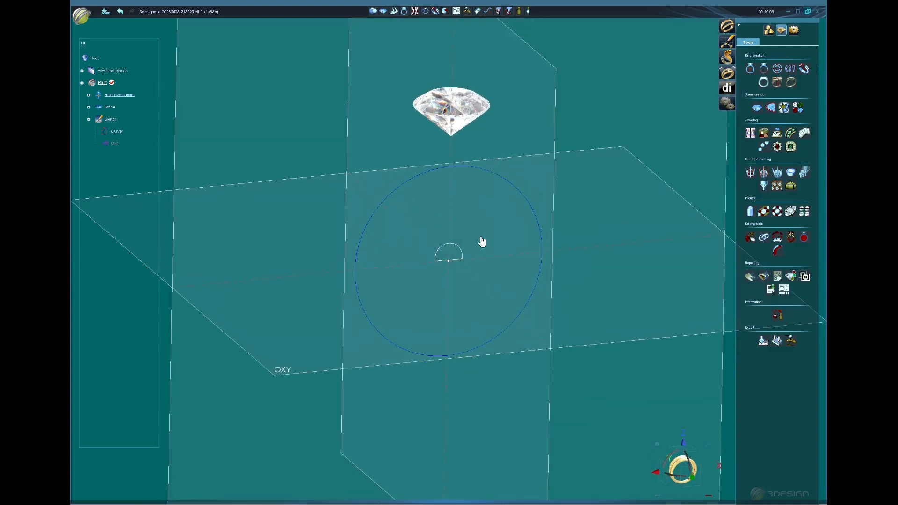
pyautogui.click(804, 69)
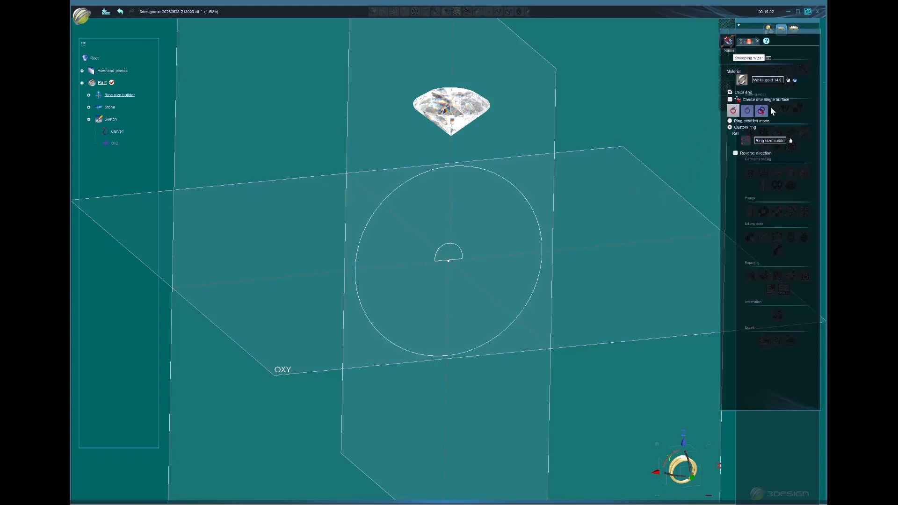
pyautogui.moveTo(651, 193); pyautogui.dragTo(392, 169, button='middle')
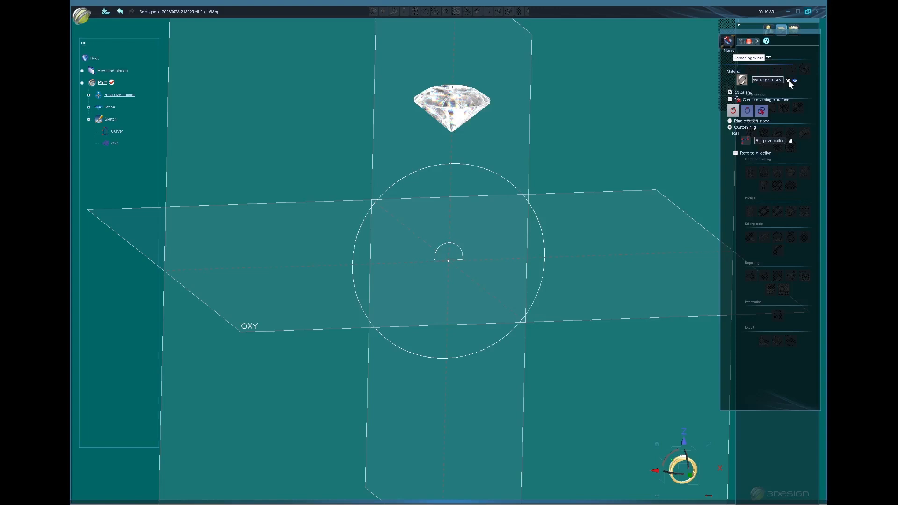
# Assign the White gold 14K material from the Gold 14K precious metals to the sweep.
pyautogui.click(789, 80)
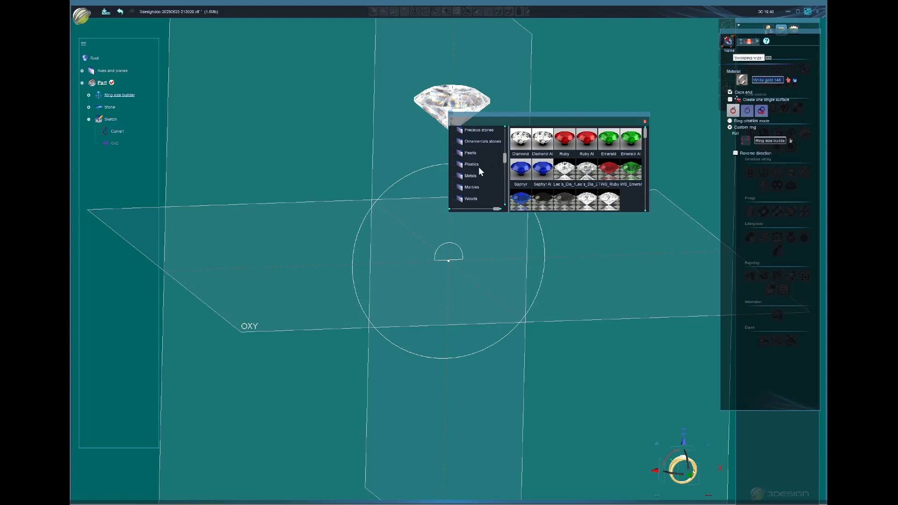
pyautogui.scroll(1, 478, 167)
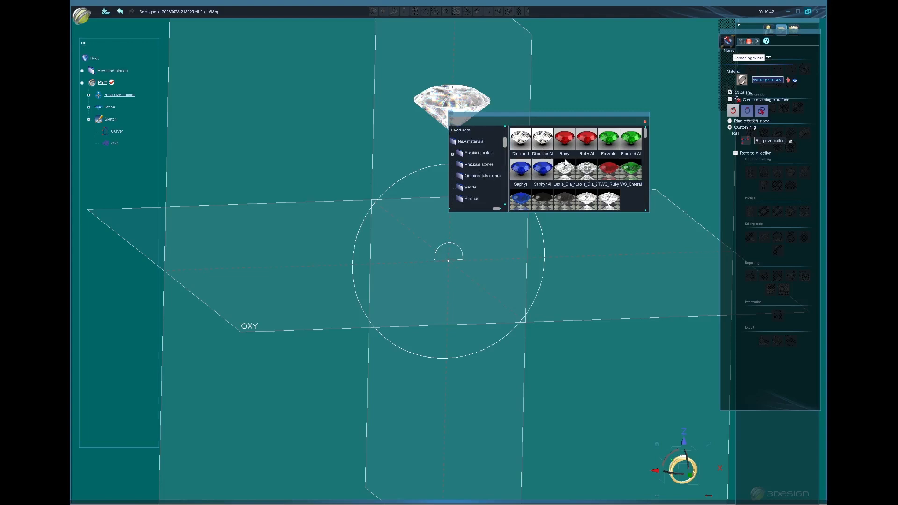
pyautogui.click(453, 155)
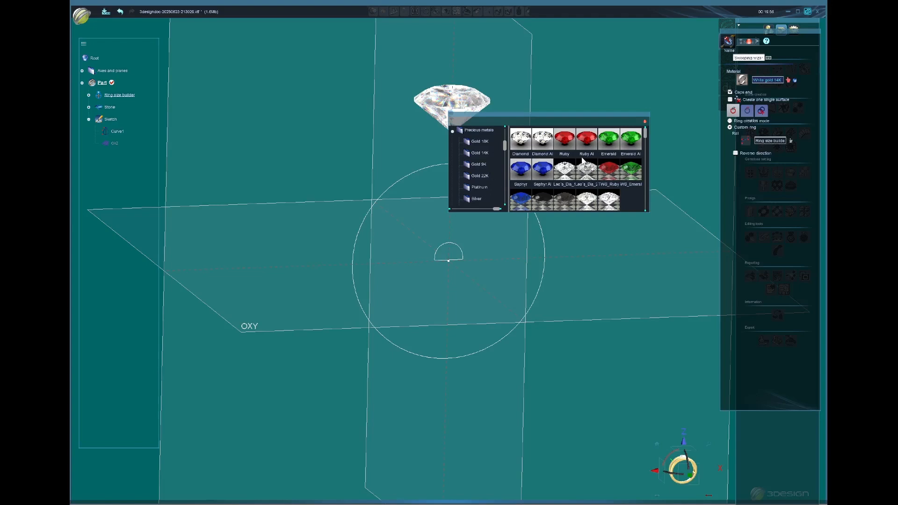
pyautogui.click(477, 153)
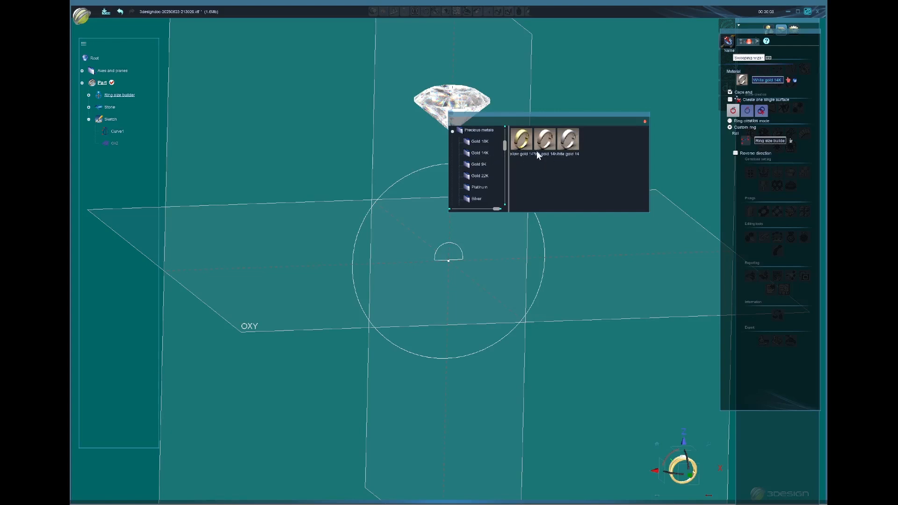
pyautogui.click(570, 147)
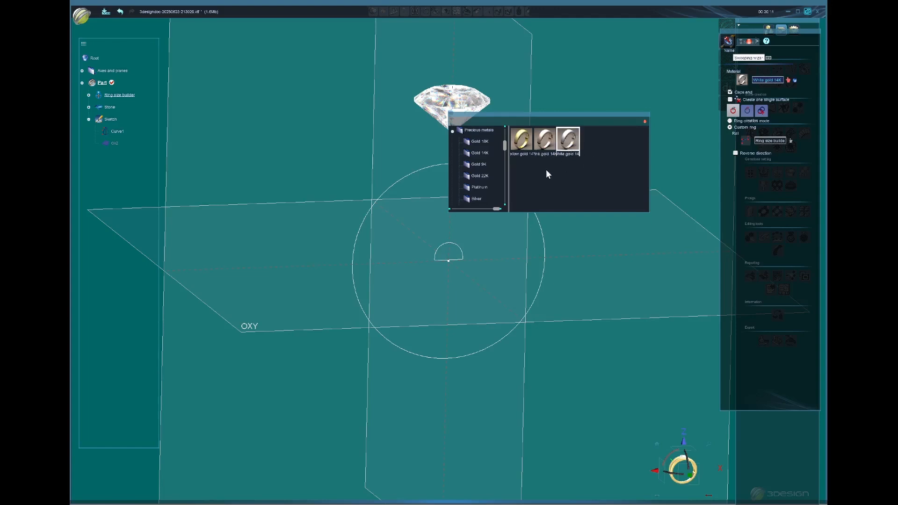
pyautogui.doubleClick(570, 147)
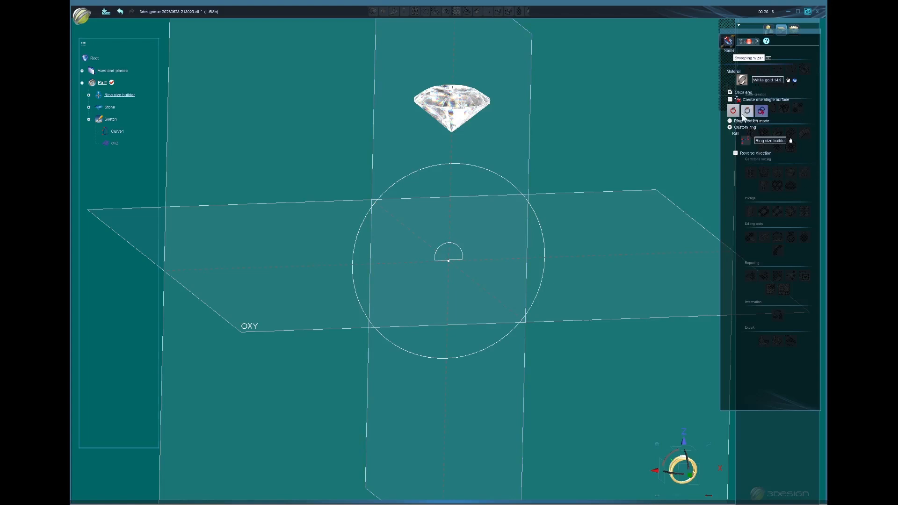
pyautogui.moveTo(502, 233); pyautogui.dragTo(472, 191, button='middle')
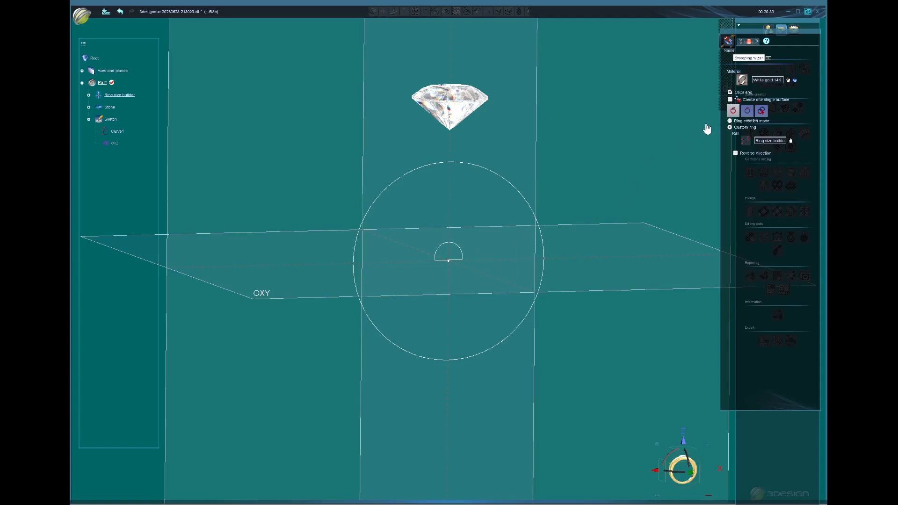
pyautogui.moveTo(558, 129); pyautogui.dragTo(545, 158, button='middle')
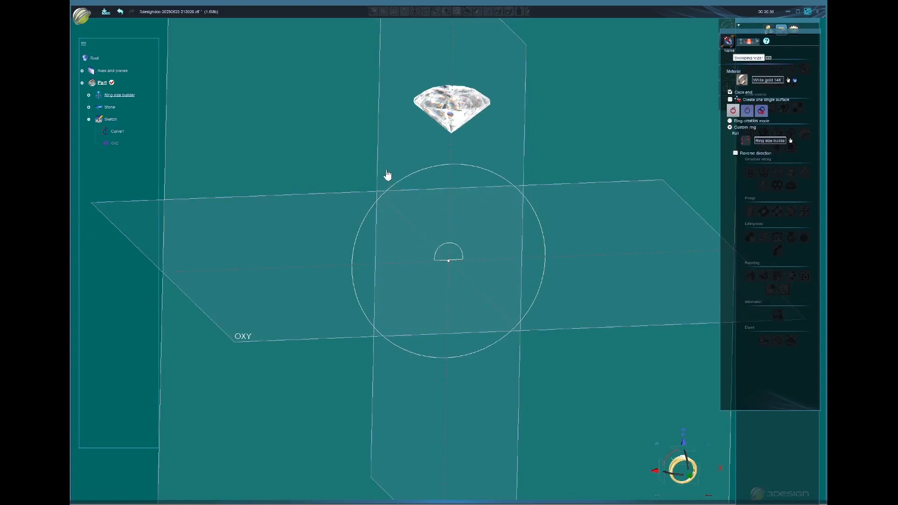
# Turn off the sweep's end caps and look at the rail and D-shaped profile from several slight angles.
pyautogui.click(730, 92)
pyautogui.moveTo(461, 212); pyautogui.dragTo(462, 190, button='middle')
pyautogui.moveTo(411, 237); pyautogui.dragTo(436, 255, button='middle')
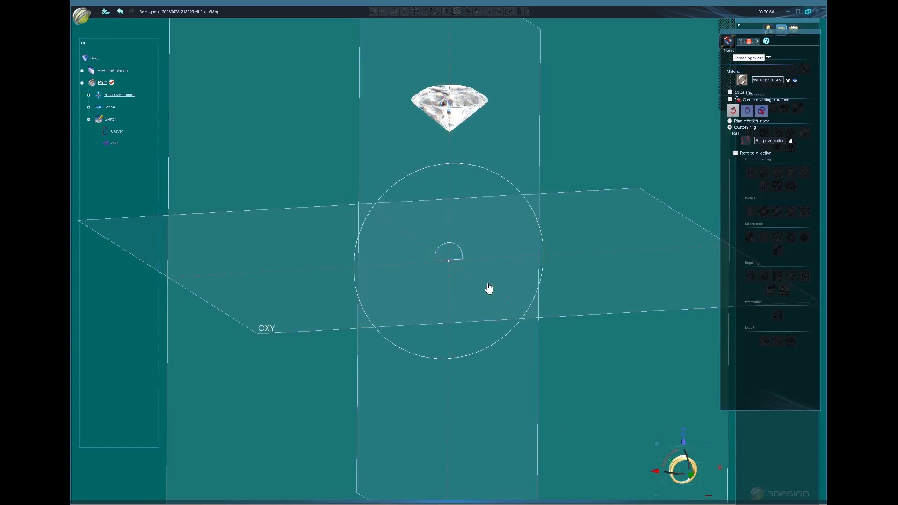
pyautogui.moveTo(490, 289); pyautogui.dragTo(524, 270, button='middle')
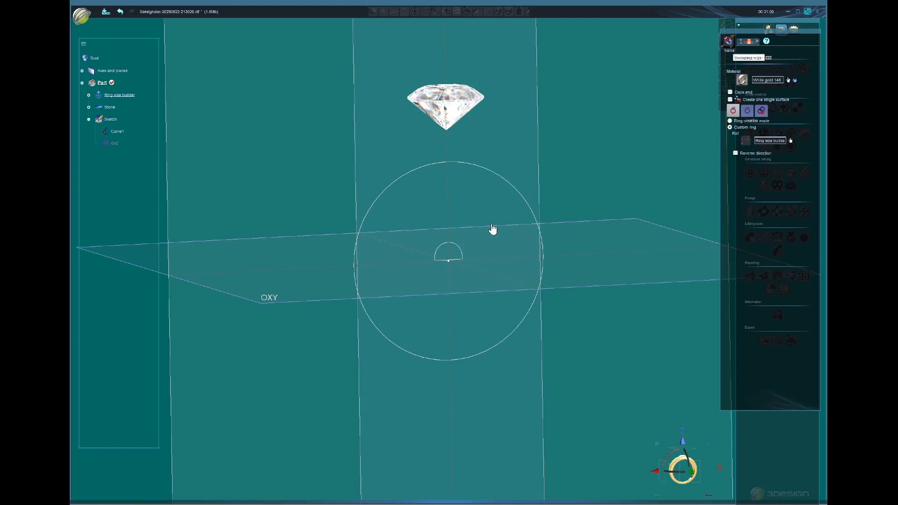
pyautogui.moveTo(457, 211); pyautogui.dragTo(459, 223, button='middle')
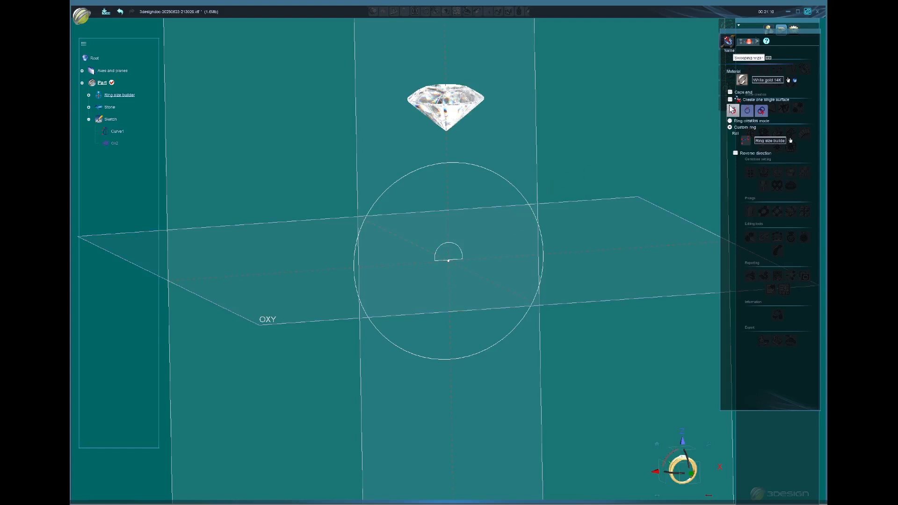
pyautogui.moveTo(632, 248); pyautogui.dragTo(463, 255, button='middle')
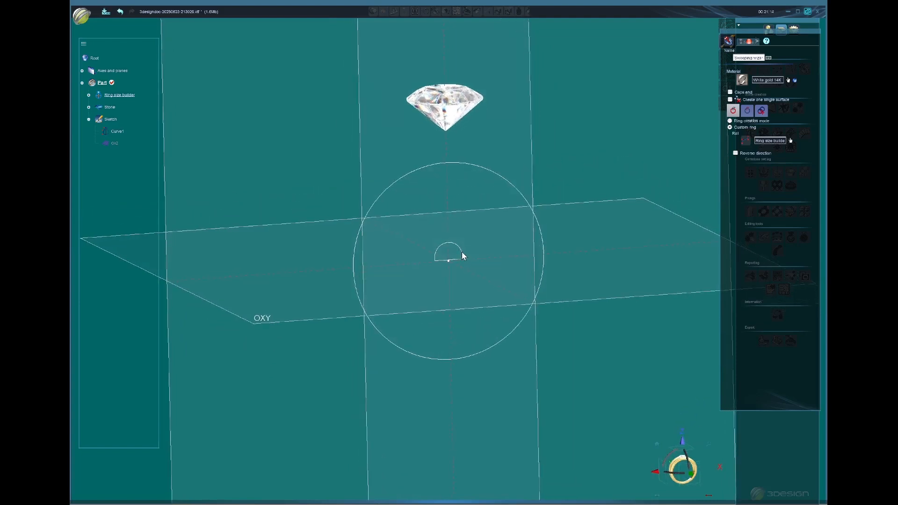
pyautogui.moveTo(626, 258); pyautogui.dragTo(621, 269, button='middle')
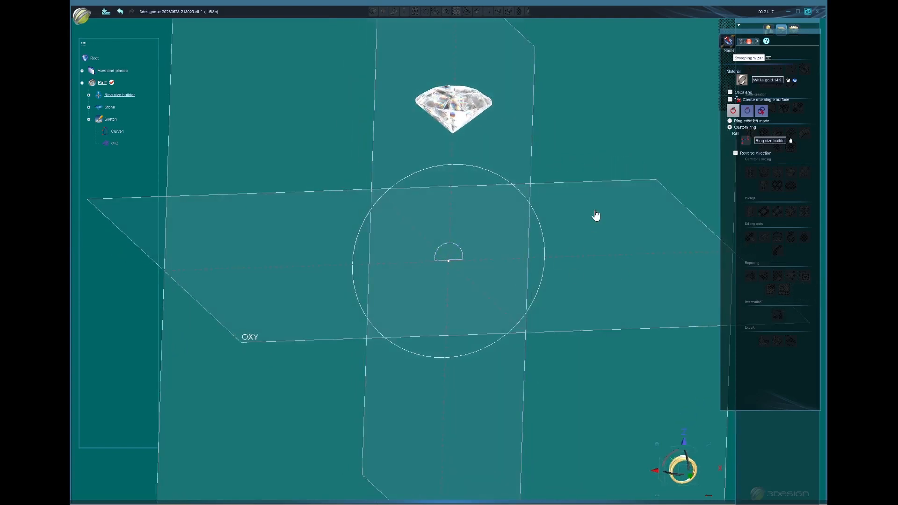
pyautogui.moveTo(595, 211); pyautogui.dragTo(594, 202, button='middle')
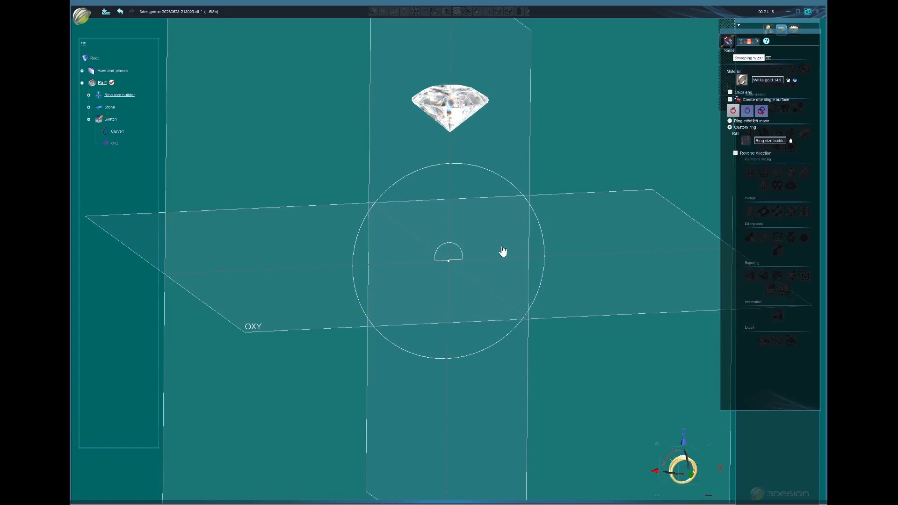
# Turn the sweep's end caps back on and enable creating one single surface.
pyautogui.click(733, 112)
pyautogui.click(731, 100)
pyautogui.moveTo(506, 284); pyautogui.dragTo(529, 255, button='middle')
pyautogui.moveTo(445, 218); pyautogui.dragTo(466, 221, button='middle')
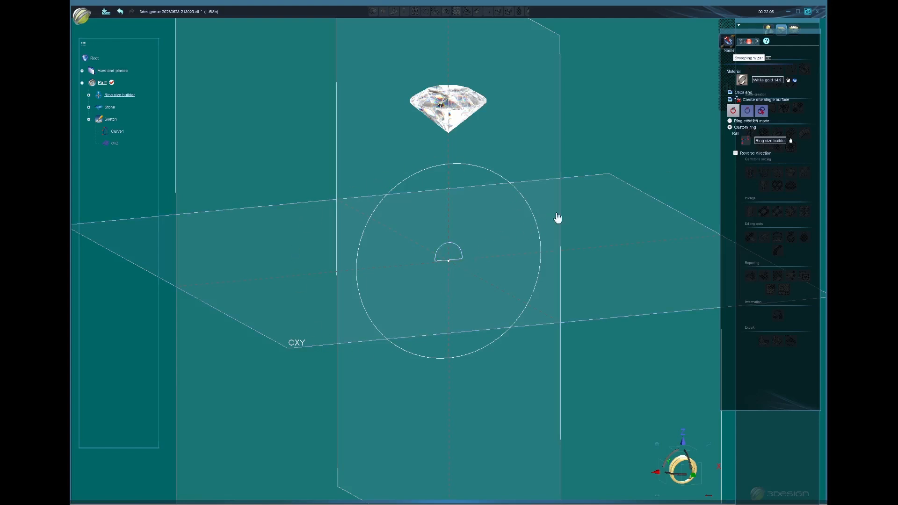
# Add a section to the sweep at position 0 and assign the D-shaped curve inside the rail to it.
pyautogui.click(747, 111)
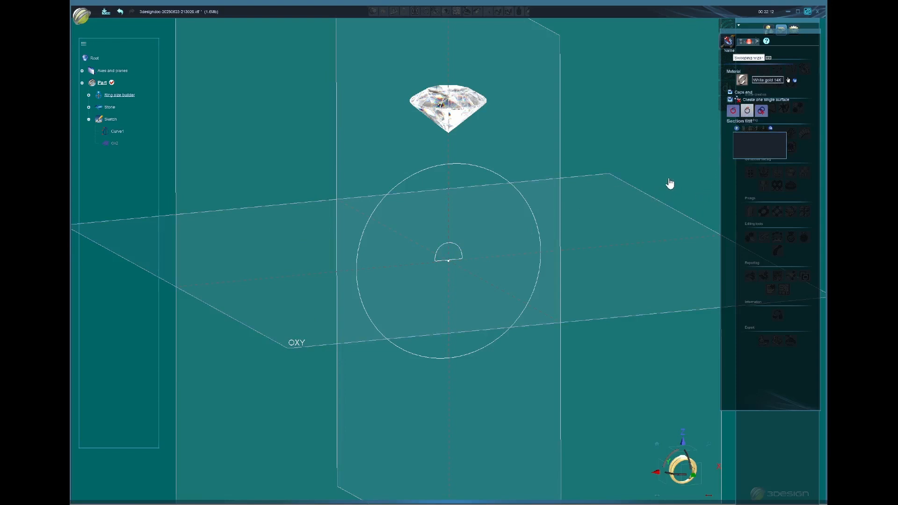
pyautogui.click(737, 128)
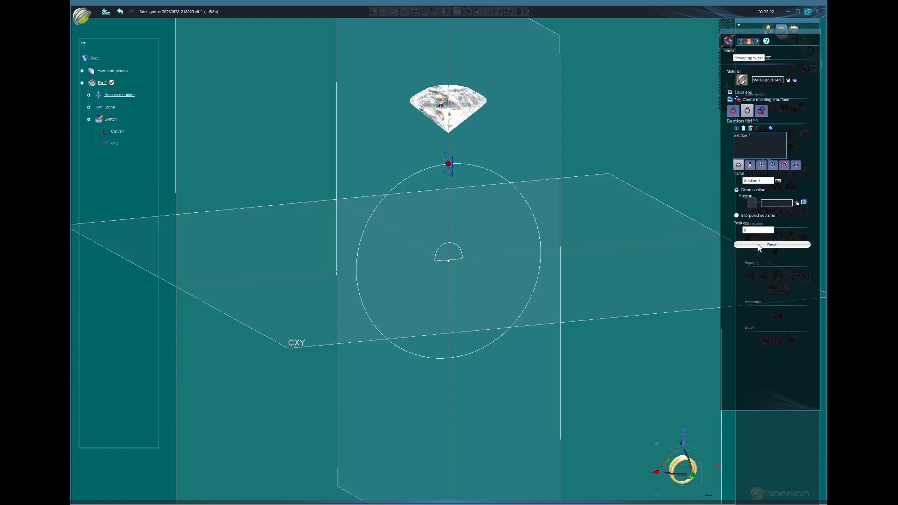
pyautogui.click(797, 203)
pyautogui.click(436, 255)
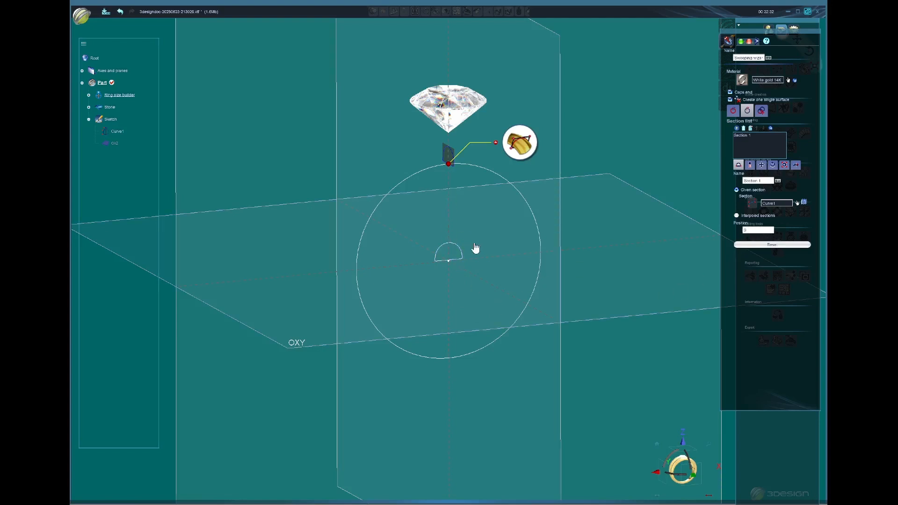
pyautogui.moveTo(474, 245); pyautogui.dragTo(457, 303, button='middle')
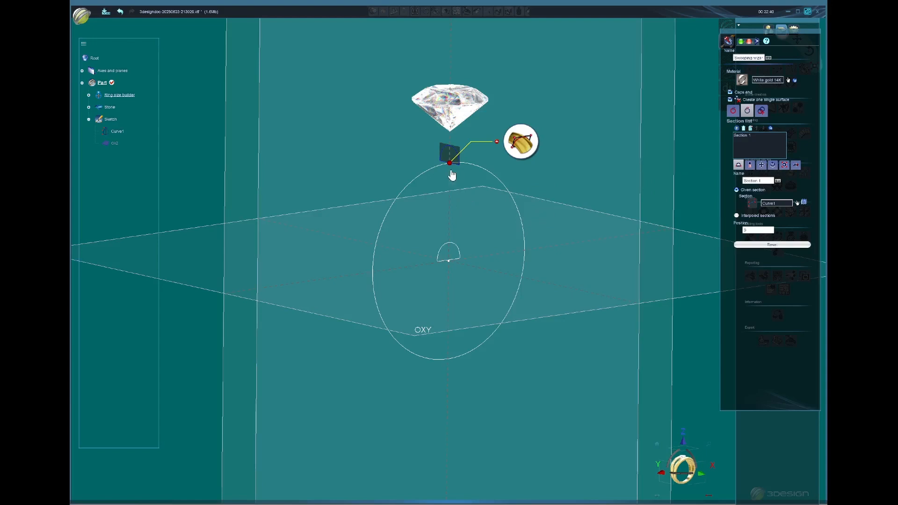
# Try moving the section freehand in side view, about 2.16 mm sideways off the rail and back toward its centre.
pyautogui.moveTo(450, 163)
pyautogui.mouseDown()
pyautogui.moveTo(403, 207)
pyautogui.moveTo(417, 176)
pyautogui.moveTo(448, 169)
pyautogui.moveTo(413, 174)
pyautogui.moveTo(450, 167)
pyautogui.mouseUp()
pyautogui.click(762, 168)
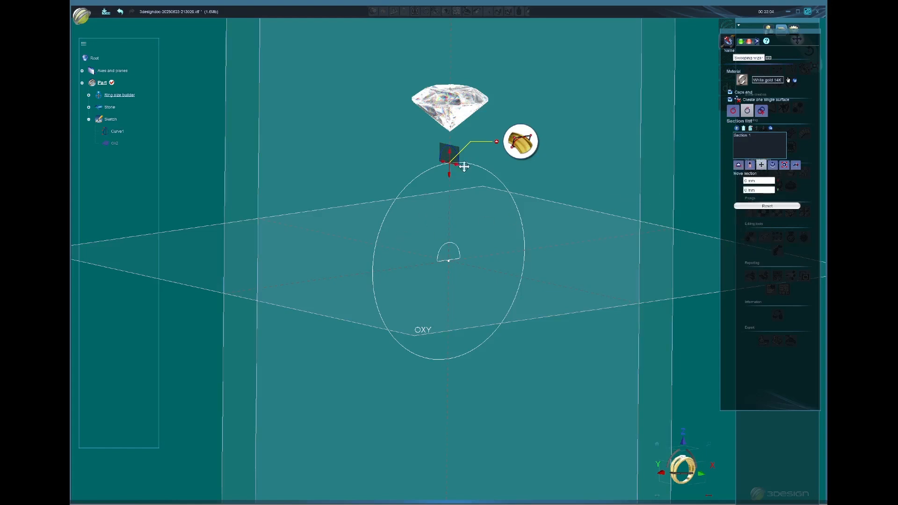
pyautogui.moveTo(463, 164)
pyautogui.mouseDown()
pyautogui.moveTo(451, 167)
pyautogui.moveTo(459, 168)
pyautogui.moveTo(449, 179)
pyautogui.moveTo(449, 163)
pyautogui.moveTo(449, 173)
pyautogui.mouseUp()
pyautogui.moveTo(448, 296); pyautogui.dragTo(576, 293, button='middle')
pyautogui.click(673, 484)
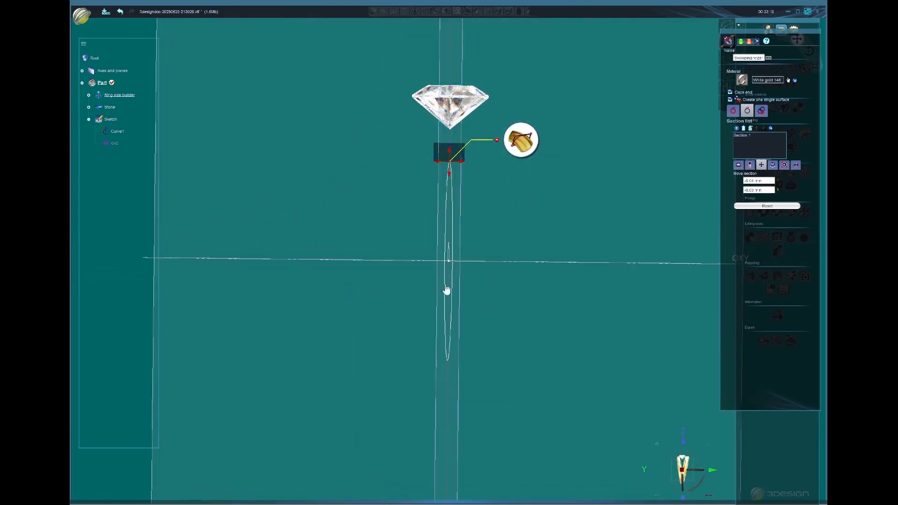
pyautogui.click(673, 474)
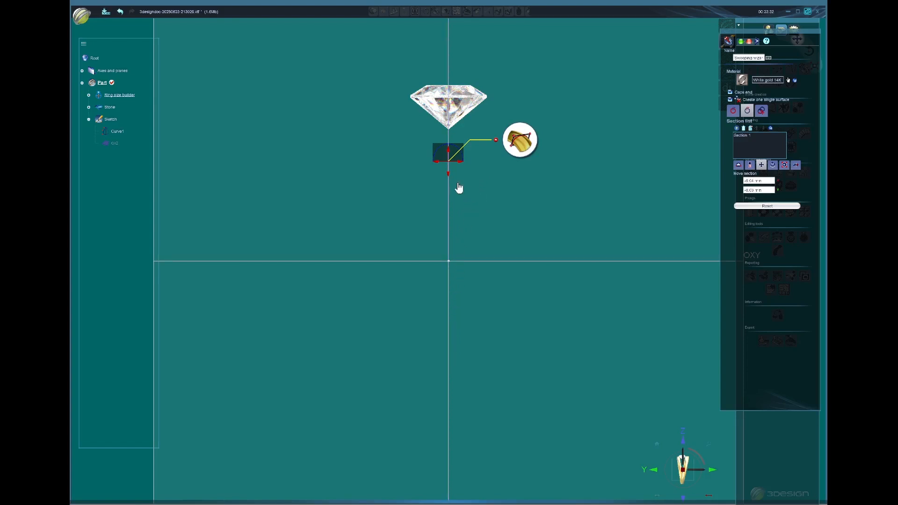
pyautogui.moveTo(463, 161); pyautogui.dragTo(487, 162)
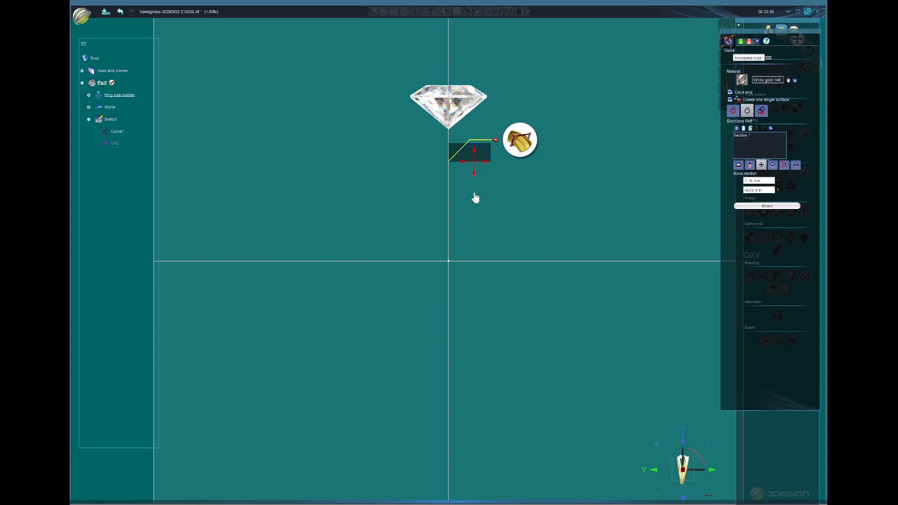
pyautogui.moveTo(481, 197); pyautogui.dragTo(469, 203, button='middle')
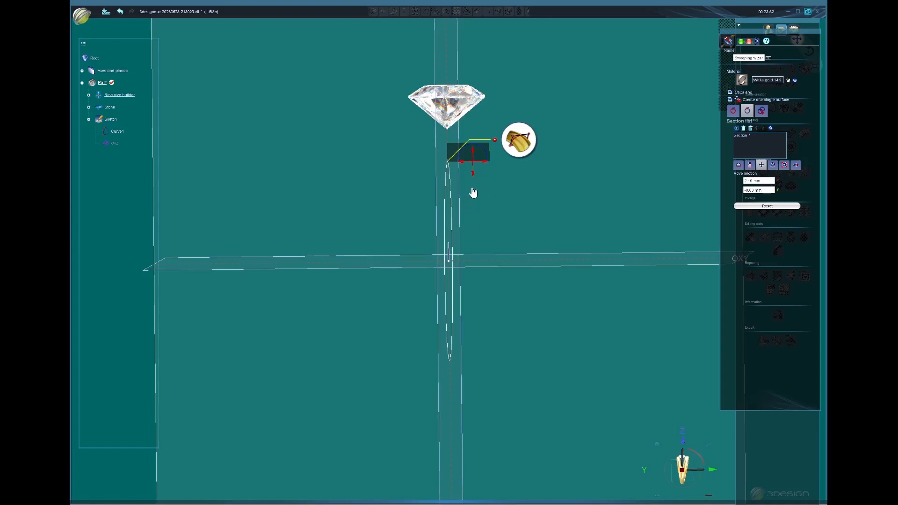
pyautogui.moveTo(487, 163); pyautogui.dragTo(464, 173)
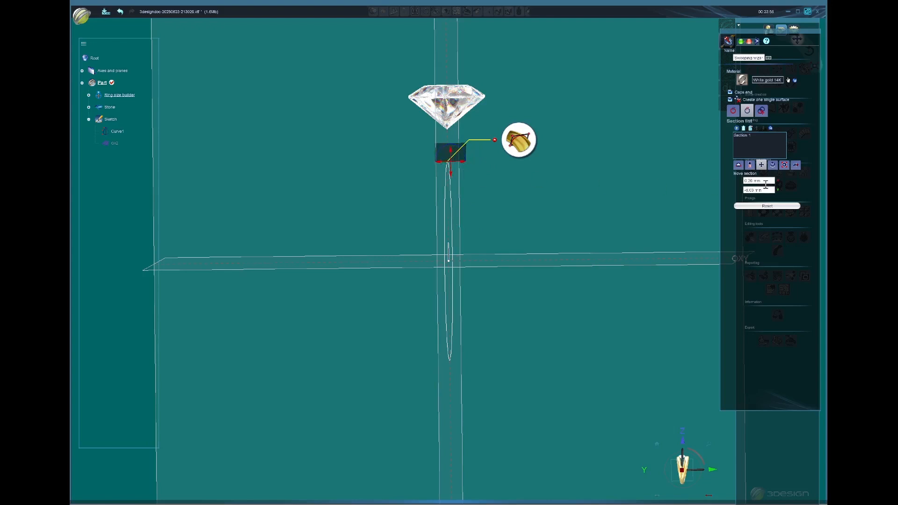
# Set both of the section's move offsets to 0 mm.
pyautogui.doubleClick(766, 185)
pyautogui.write('0')
pyautogui.doubleClick(775, 190)
pyautogui.write('0')
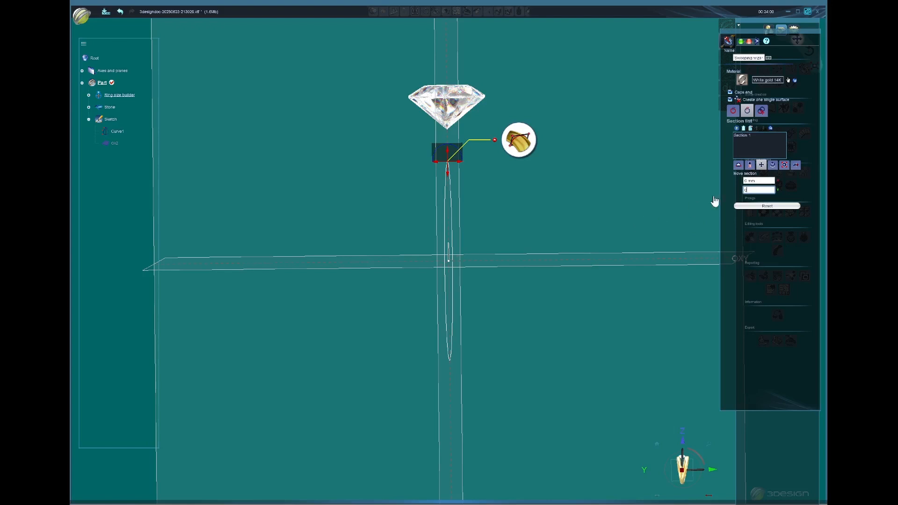
# Try rotating the section slightly about its point on the rail, then reset its angle.
pyautogui.click(773, 166)
pyautogui.moveTo(493, 173)
pyautogui.mouseDown()
pyautogui.moveTo(485, 187)
pyautogui.moveTo(486, 144)
pyautogui.moveTo(481, 180)
pyautogui.moveTo(488, 154)
pyautogui.moveTo(488, 164)
pyautogui.mouseUp()
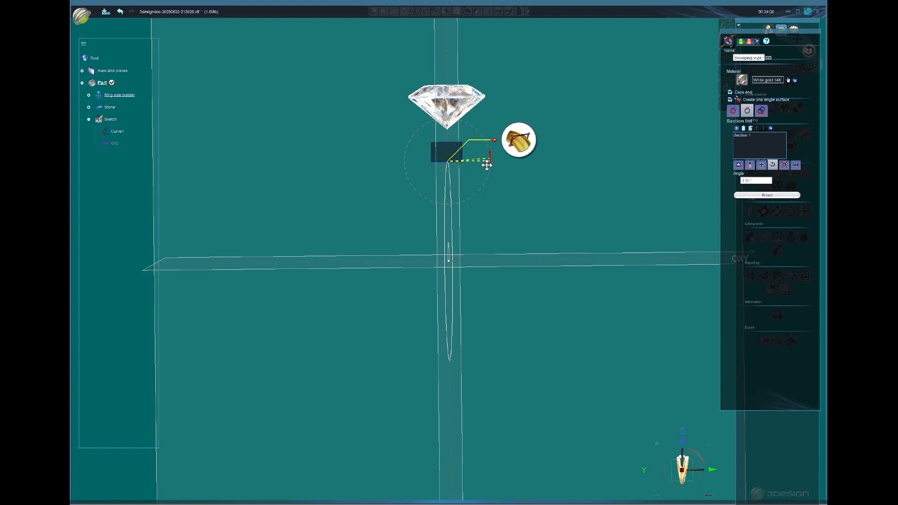
pyautogui.doubleClick(755, 181)
# Show the section's scale settings and examine how the section sits on top of the rail from side angles.
pyautogui.click(785, 165)
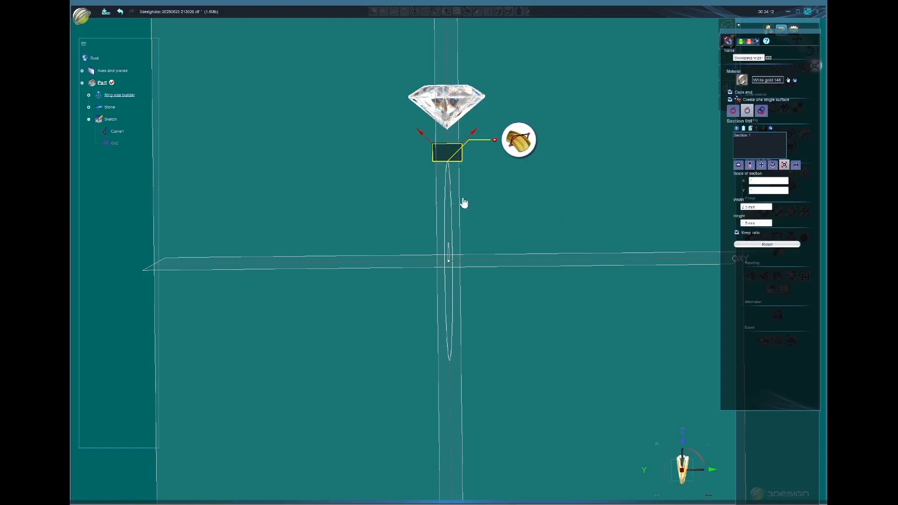
pyautogui.moveTo(542, 207); pyautogui.dragTo(507, 218, button='middle')
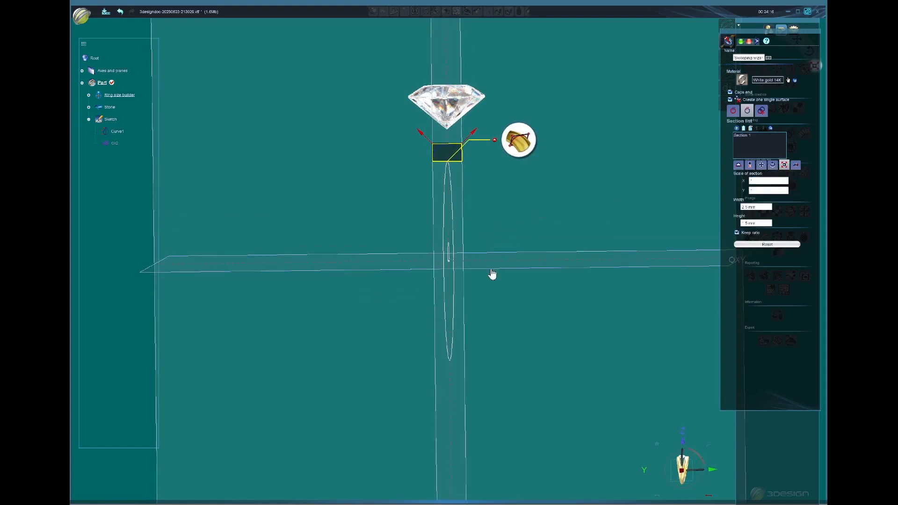
pyautogui.moveTo(491, 274); pyautogui.dragTo(447, 264, button='middle')
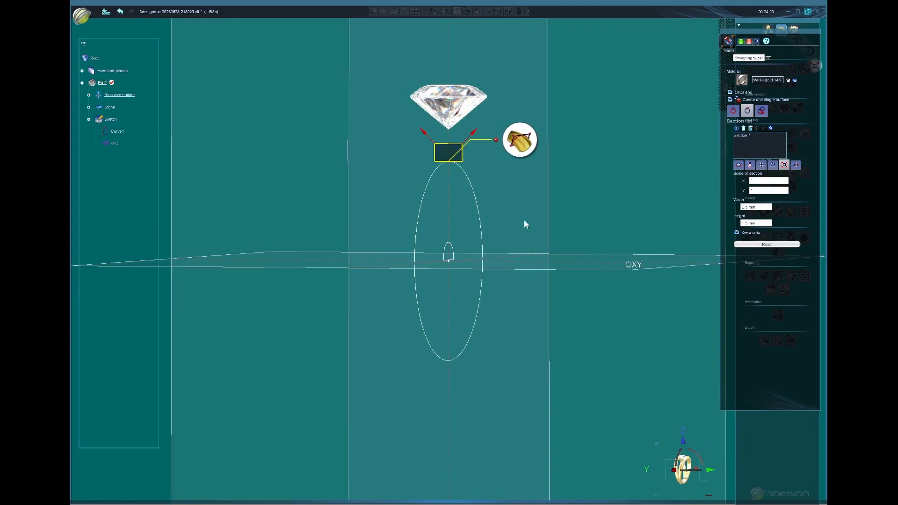
pyautogui.moveTo(524, 223); pyautogui.dragTo(504, 189, button='middle')
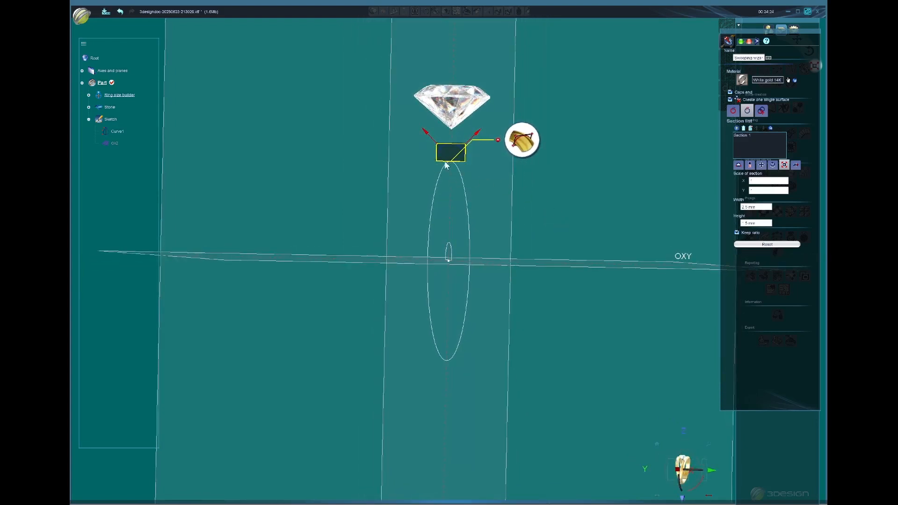
pyautogui.moveTo(494, 252)
pyautogui.mouseDown(button='middle')
pyautogui.moveTo(542, 258)
pyautogui.moveTo(481, 240)
pyautogui.mouseUp(button='middle')
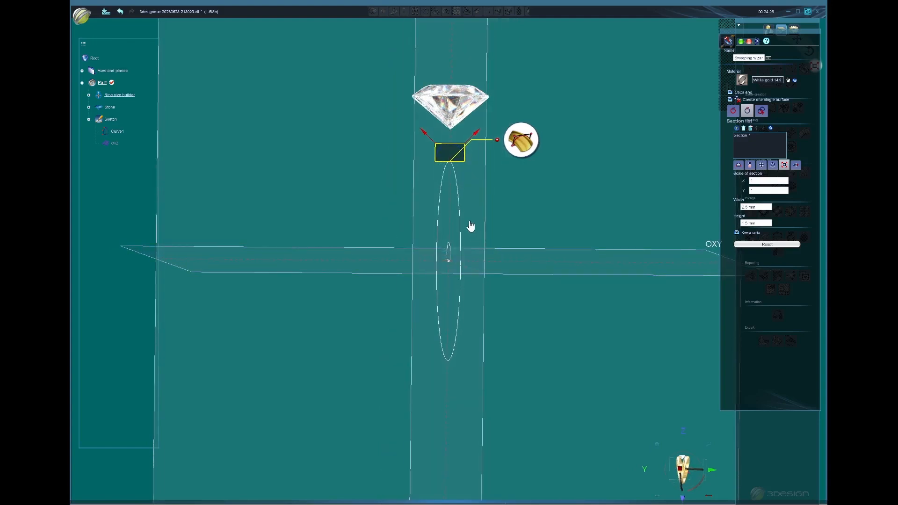
# Add a second section to the sweep using the D-shaped profile curve and place it at the bottom of the rail, position 0.5.
pyautogui.moveTo(471, 200); pyautogui.dragTo(469, 208, button='middle')
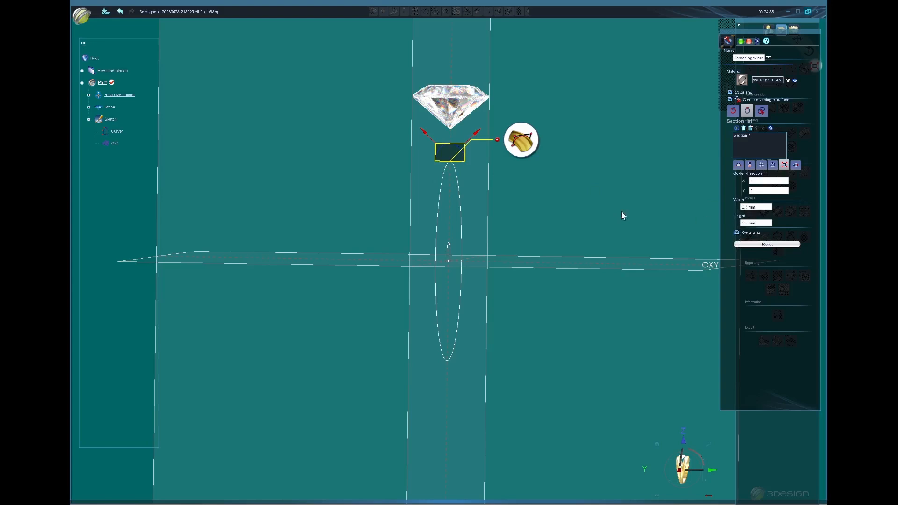
pyautogui.moveTo(621, 211); pyautogui.dragTo(591, 211, button='middle')
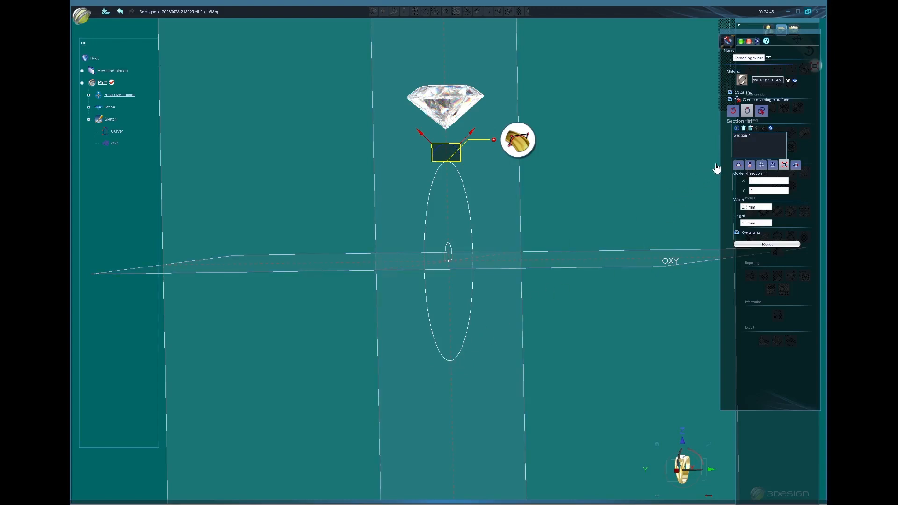
pyautogui.click(737, 128)
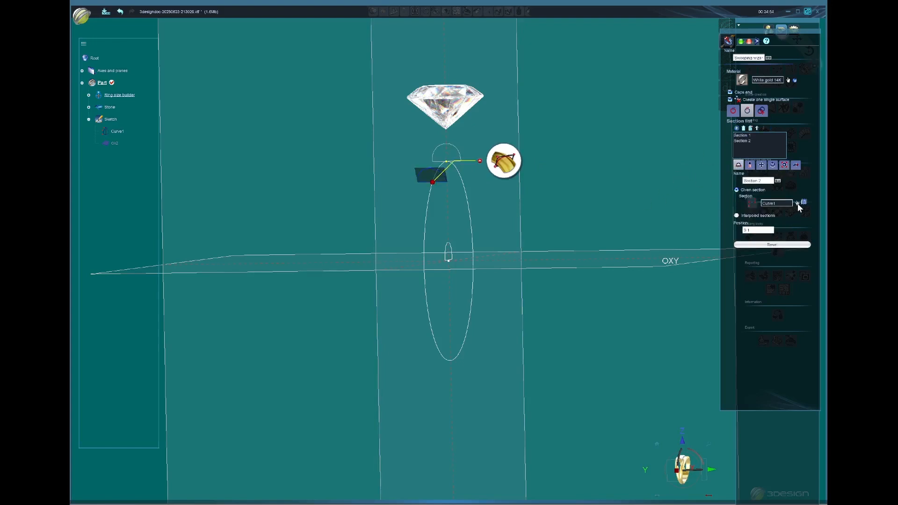
pyautogui.click(798, 203)
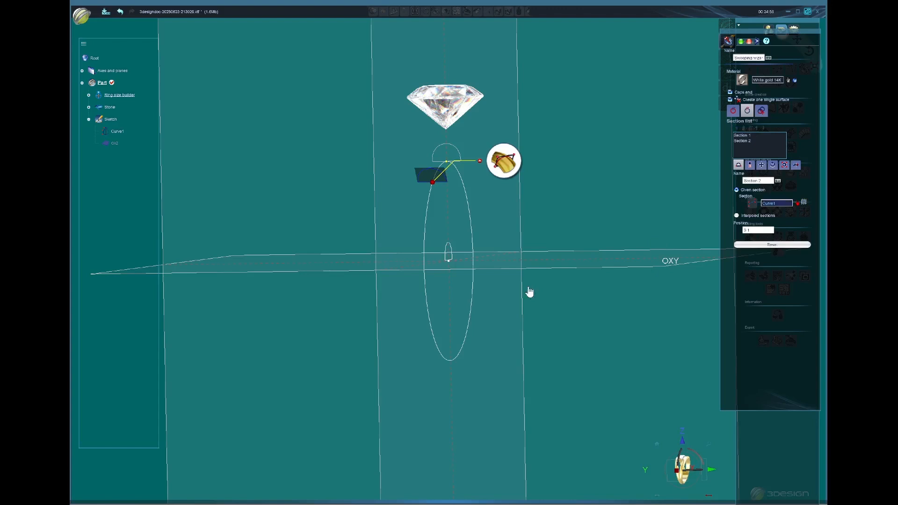
pyautogui.click(449, 249)
pyautogui.moveTo(435, 187); pyautogui.dragTo(453, 367)
pyautogui.moveTo(510, 403); pyautogui.dragTo(329, 258, button='middle')
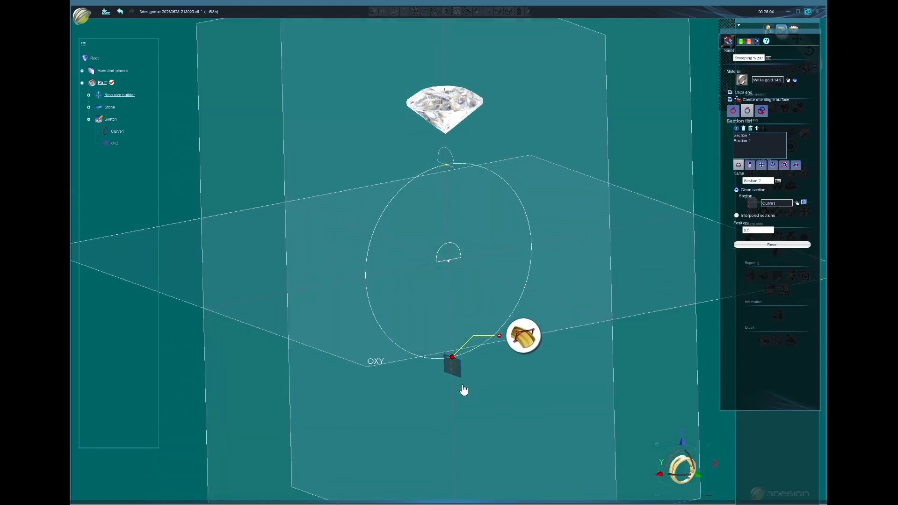
# Turn off Keep ratio for the second section, set its width to 2 mm, and validate the sweep to create the band.
pyautogui.click(785, 165)
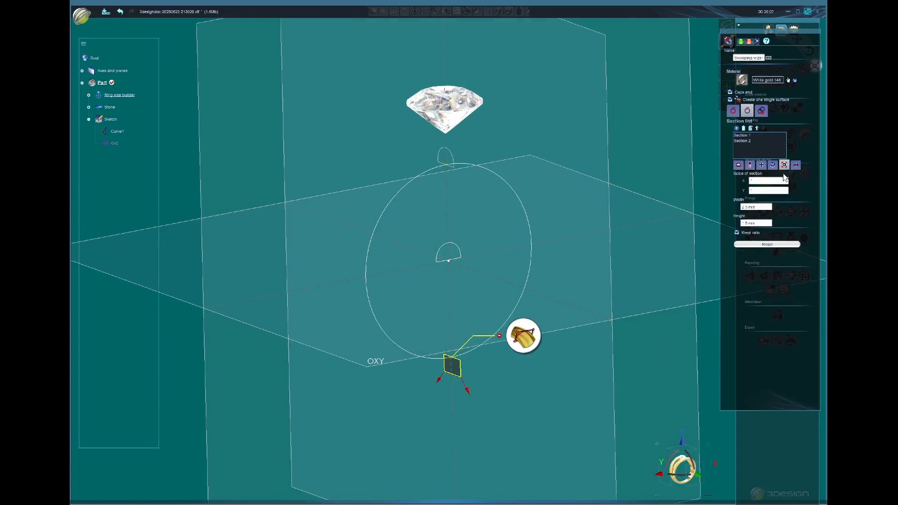
pyautogui.click(737, 233)
pyautogui.tripleClick(762, 208)
pyautogui.tripleClick(762, 223)
pyautogui.moveTo(554, 388); pyautogui.dragTo(621, 360, button='middle')
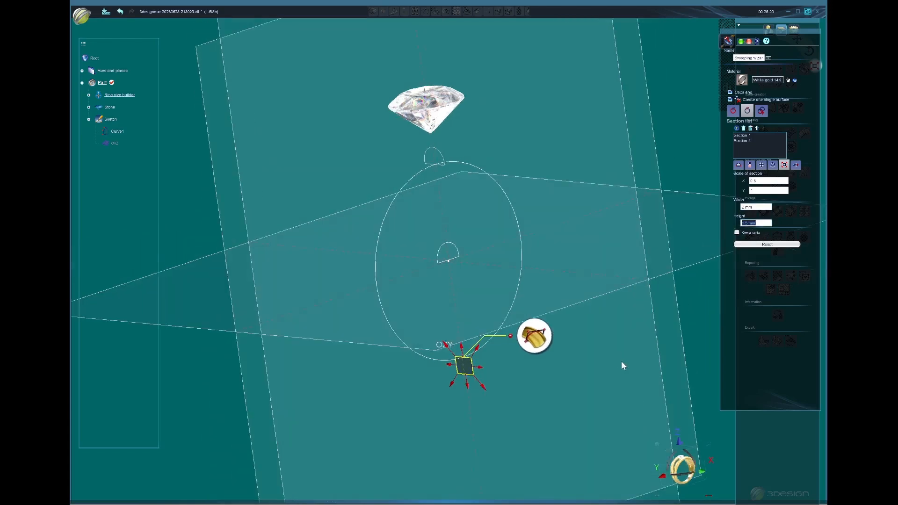
pyautogui.moveTo(445, 345); pyautogui.dragTo(502, 198, button='middle')
pyautogui.moveTo(607, 207); pyautogui.dragTo(696, 305, button='middle')
pyautogui.moveTo(639, 145); pyautogui.dragTo(585, 184, button='middle')
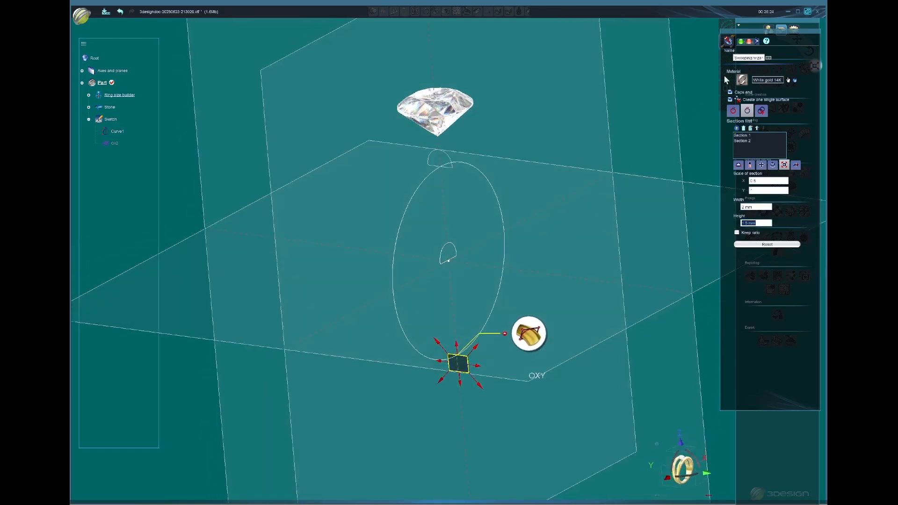
pyautogui.click(741, 41)
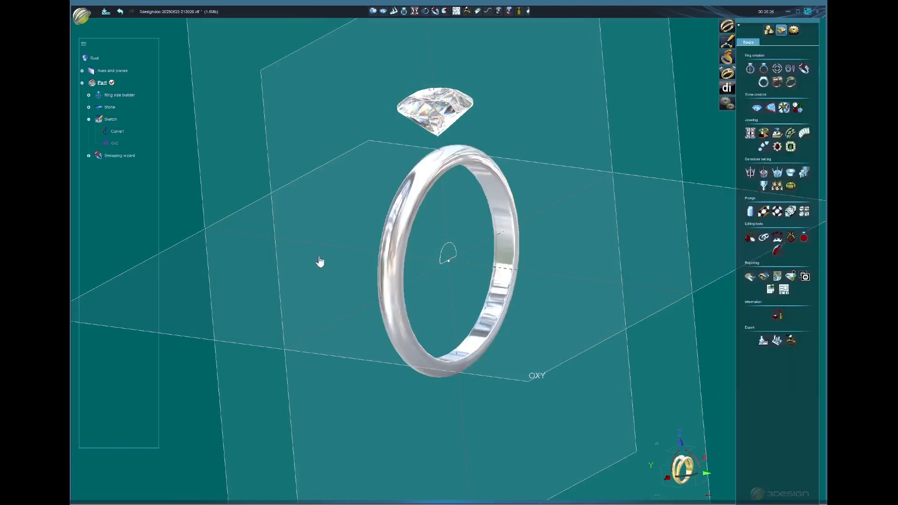
# Check the band in side and front views and hide the D-shaped profile curve at the ring's centre.
pyautogui.moveTo(316, 261); pyautogui.dragTo(445, 328, button='middle')
pyautogui.click(665, 478)
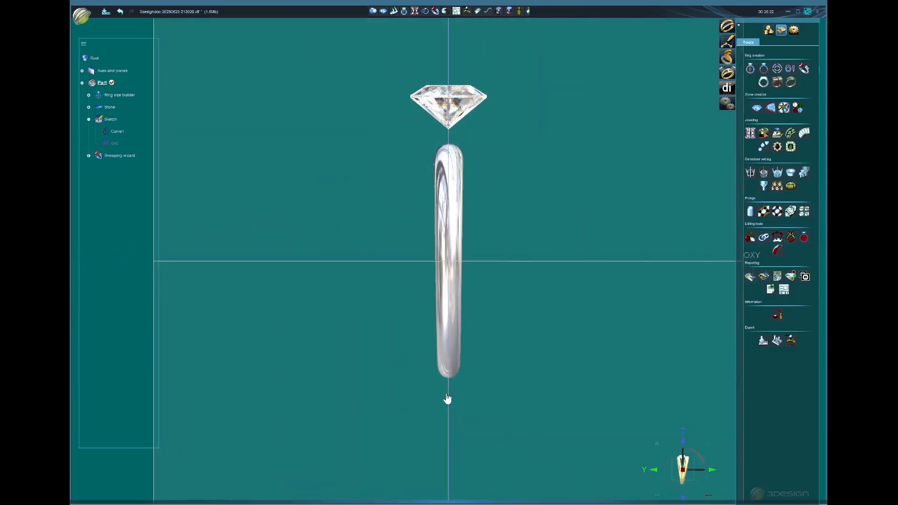
pyautogui.click(711, 471)
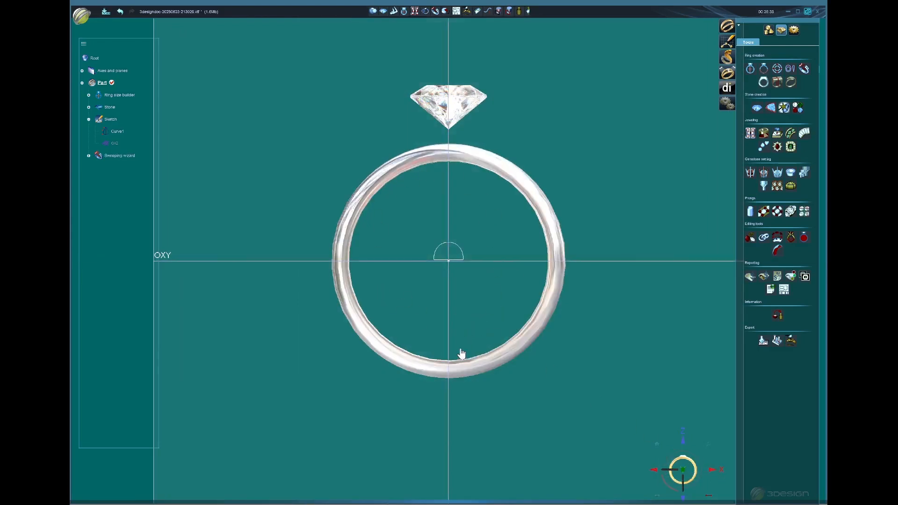
pyautogui.click(462, 250)
pyautogui.press('g')
pyautogui.scroll(-2, 445, 281)
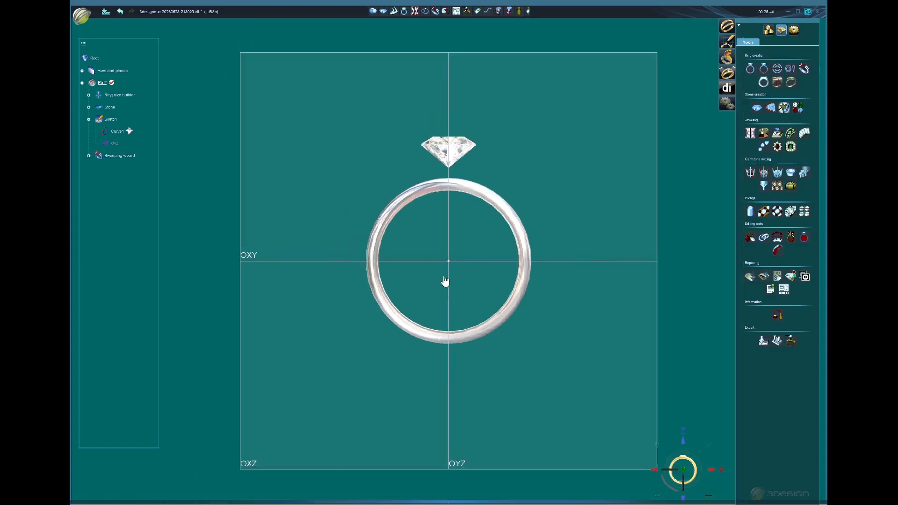
# Examine the ring and diamond against the OXY, OXZ and OYZ reference planes from front and angled views.
pyautogui.moveTo(516, 104); pyautogui.dragTo(498, 143, button='middle')
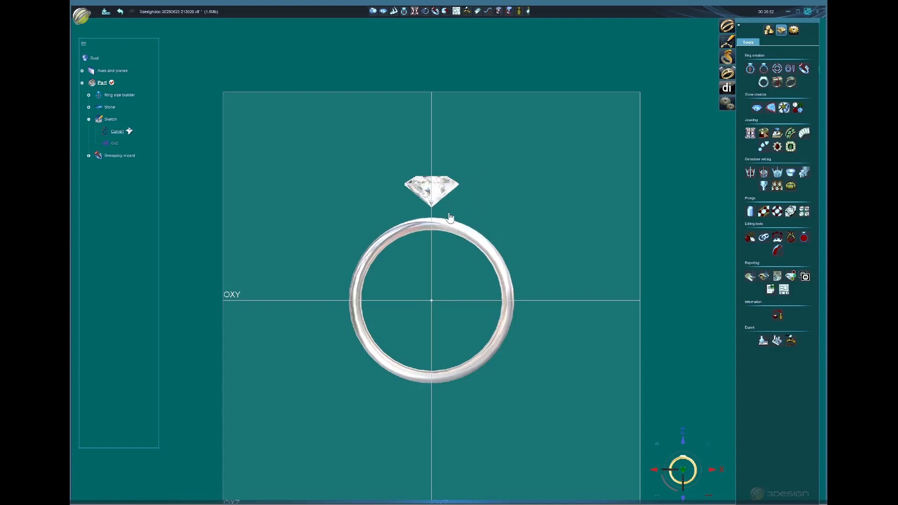
pyautogui.scroll(-1, 449, 217)
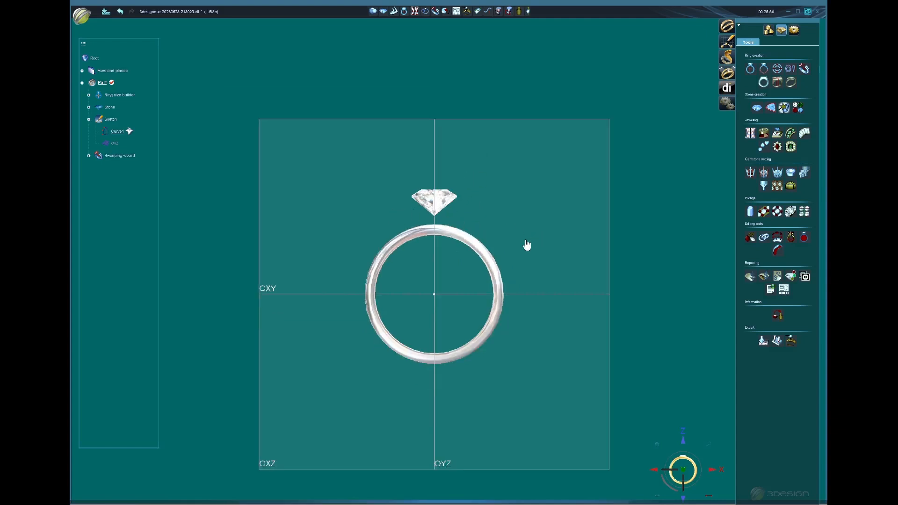
pyautogui.moveTo(526, 245); pyautogui.dragTo(470, 271, button='middle')
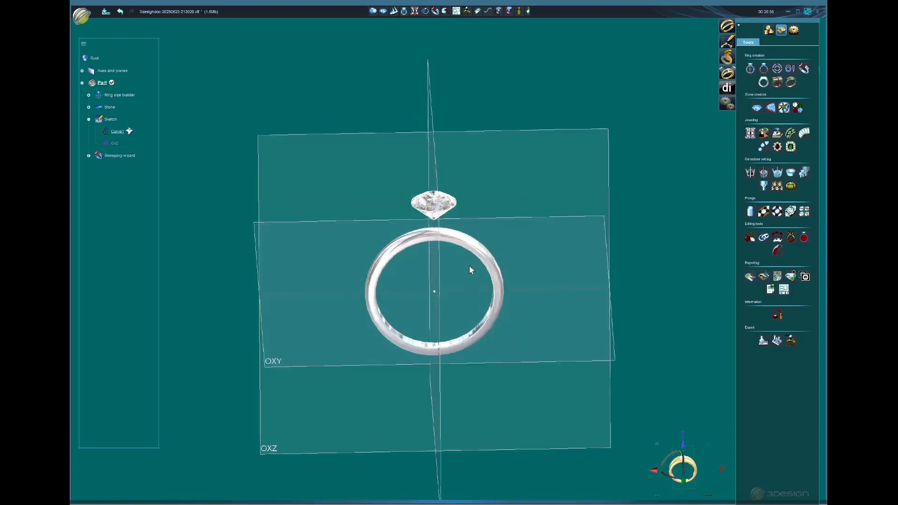
pyautogui.click(679, 482)
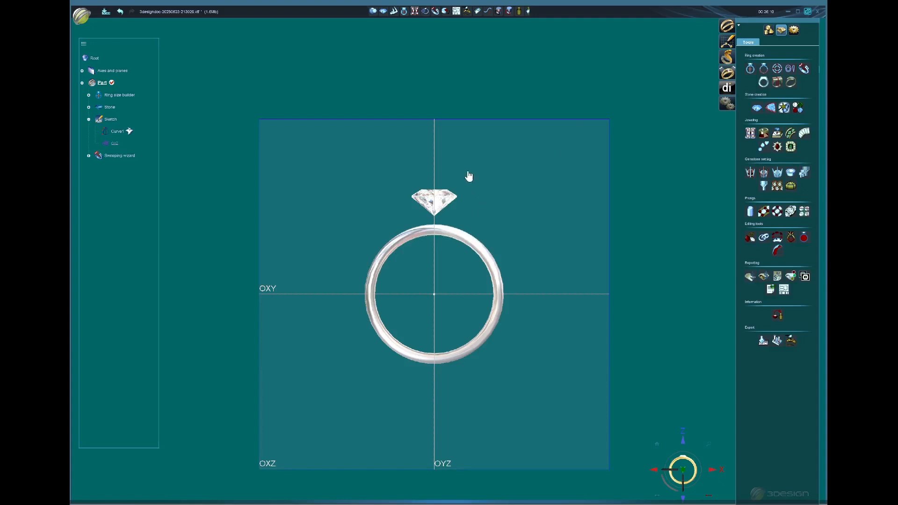
pyautogui.moveTo(467, 177); pyautogui.dragTo(453, 345, button='middle')
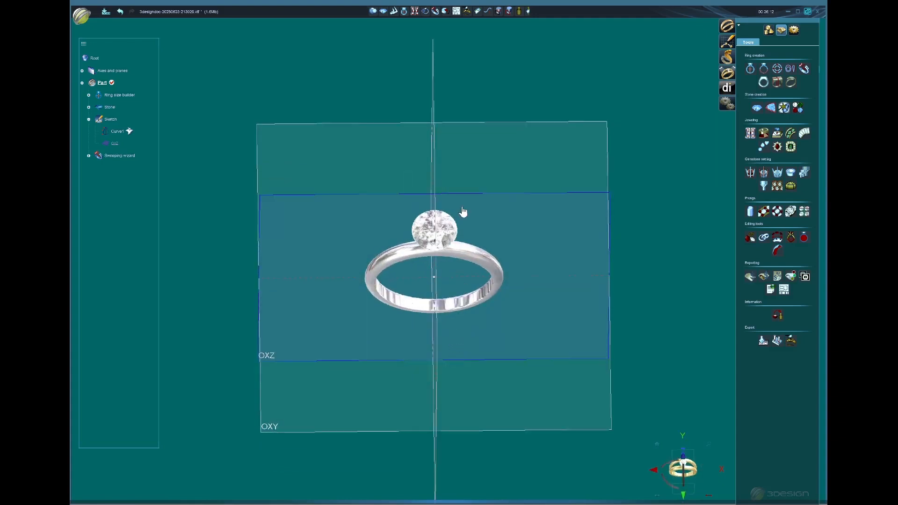
pyautogui.moveTo(465, 281); pyautogui.dragTo(485, 174, button='middle')
pyautogui.moveTo(499, 349); pyautogui.dragTo(505, 313, button='middle')
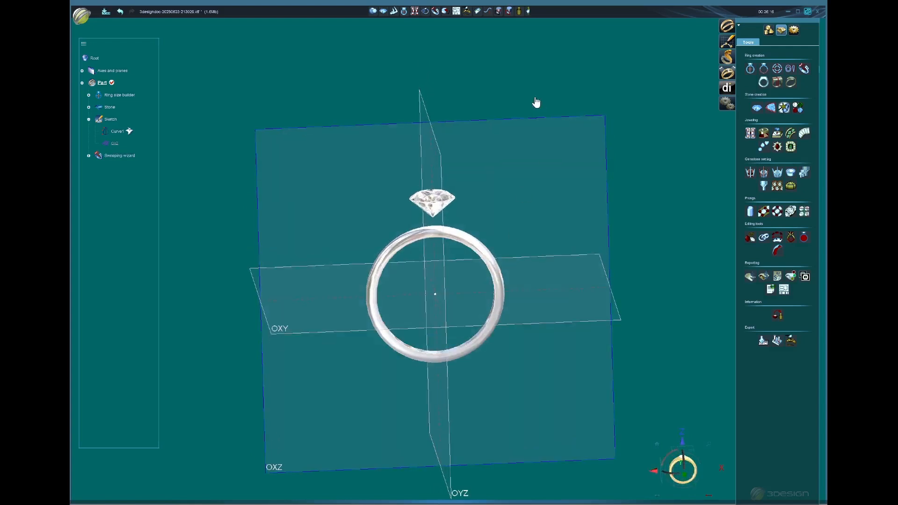
pyautogui.moveTo(426, 345)
pyautogui.mouseDown(button='middle')
pyautogui.moveTo(417, 310)
pyautogui.moveTo(423, 265)
pyautogui.mouseUp(button='middle')
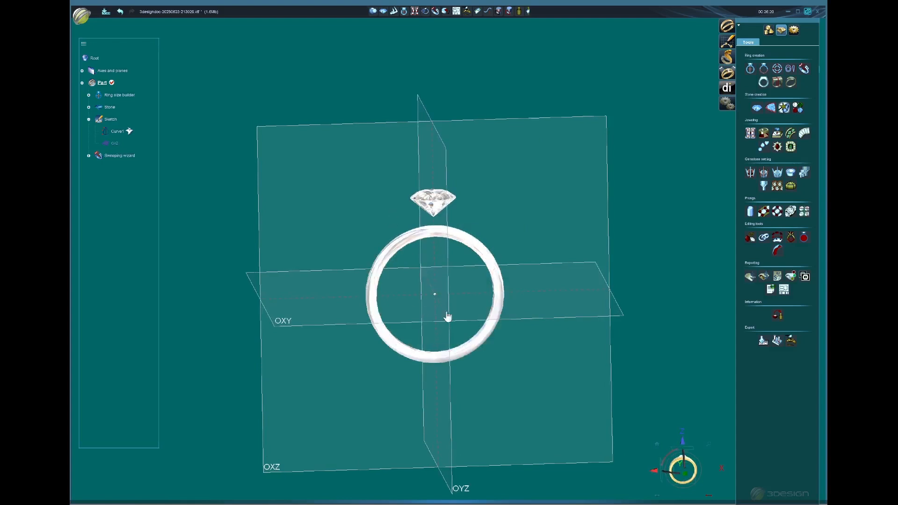
pyautogui.scroll(-2, 459, 347)
pyautogui.moveTo(457, 320); pyautogui.dragTo(459, 337, button='middle')
# Start a new construction plane based on OXY and set its inclination angle to 90°.
pyautogui.click(769, 30)
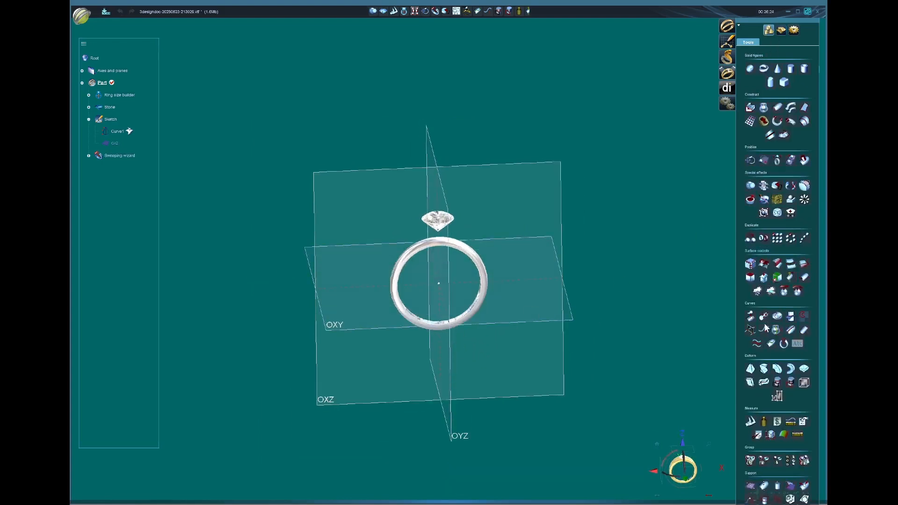
pyautogui.click(791, 488)
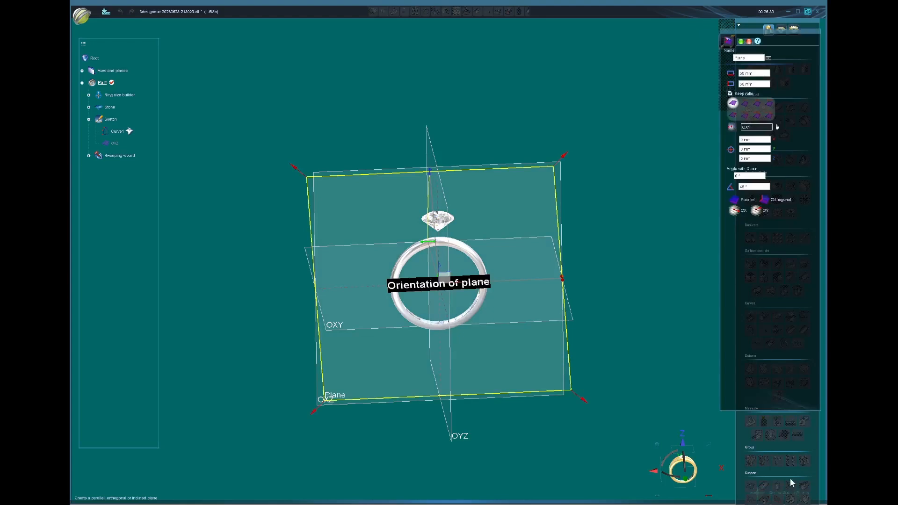
pyautogui.moveTo(505, 343); pyautogui.dragTo(526, 360, button='middle')
pyautogui.moveTo(443, 303); pyautogui.dragTo(478, 299, button='middle')
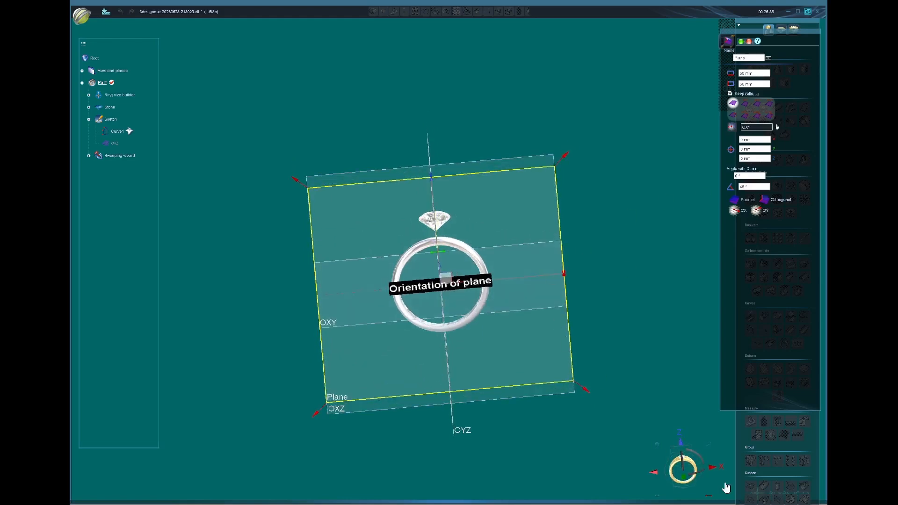
pyautogui.click(683, 450)
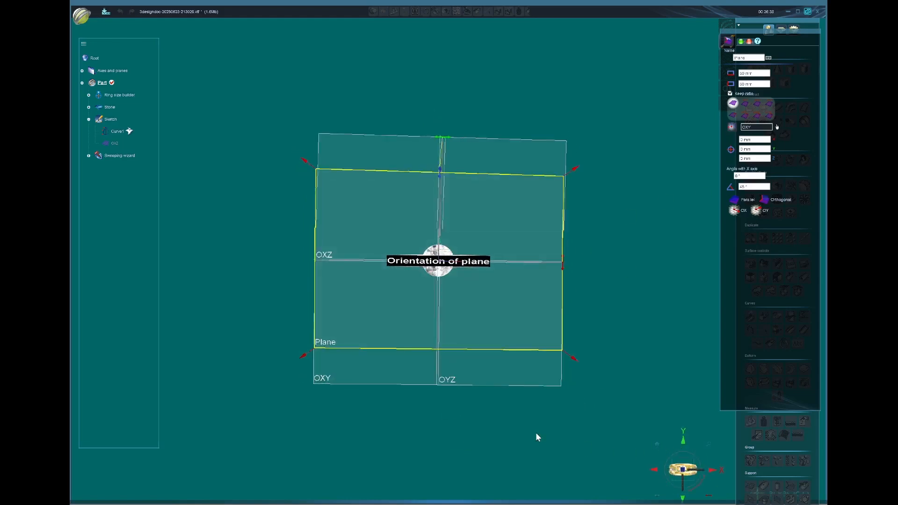
pyautogui.moveTo(535, 435); pyautogui.dragTo(423, 306, button='middle')
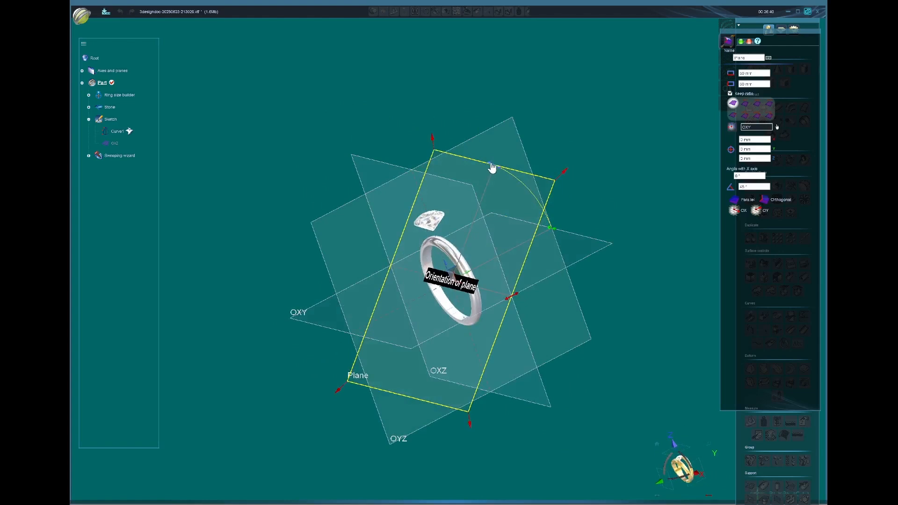
pyautogui.moveTo(489, 162); pyautogui.dragTo(421, 180)
pyautogui.doubleClick(759, 187)
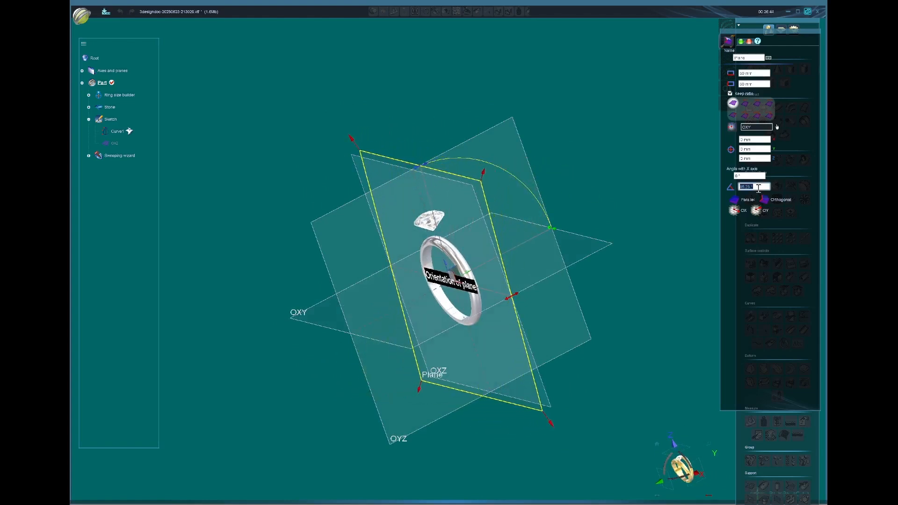
pyautogui.write('90')
# Rotate the upright plane about the ring's centre in top view and set its angle with the X axis to 45°.
pyautogui.doubleClick(754, 177)
pyautogui.moveTo(529, 312); pyautogui.dragTo(670, 319, button='middle')
pyautogui.moveTo(535, 309); pyautogui.dragTo(572, 382, button='middle')
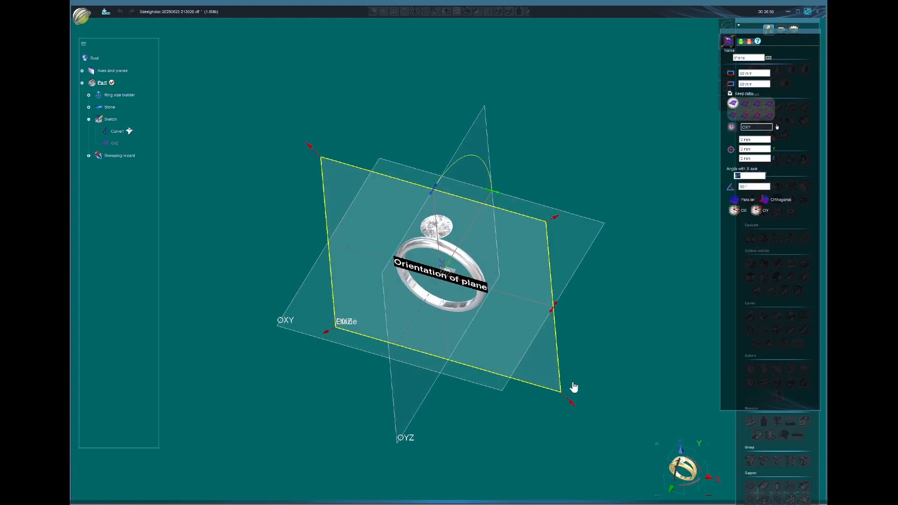
pyautogui.click(682, 449)
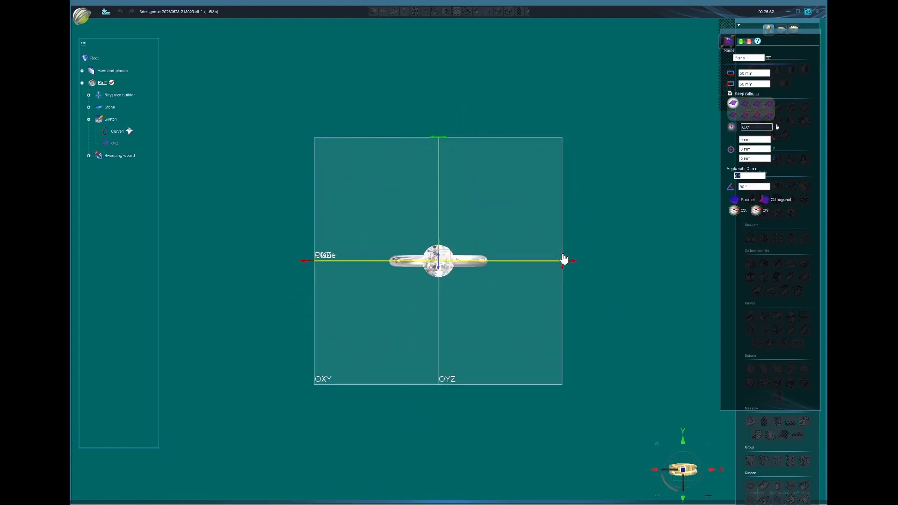
pyautogui.moveTo(563, 260); pyautogui.dragTo(533, 156)
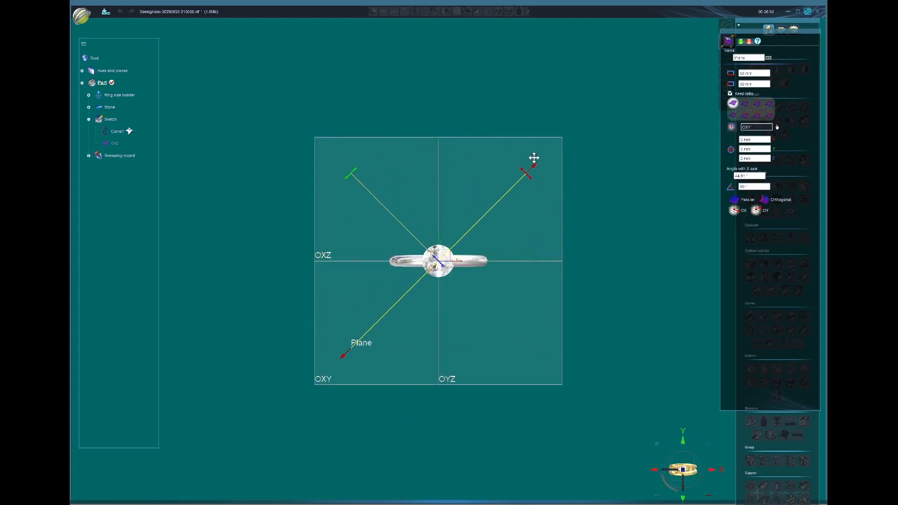
pyautogui.doubleClick(753, 177)
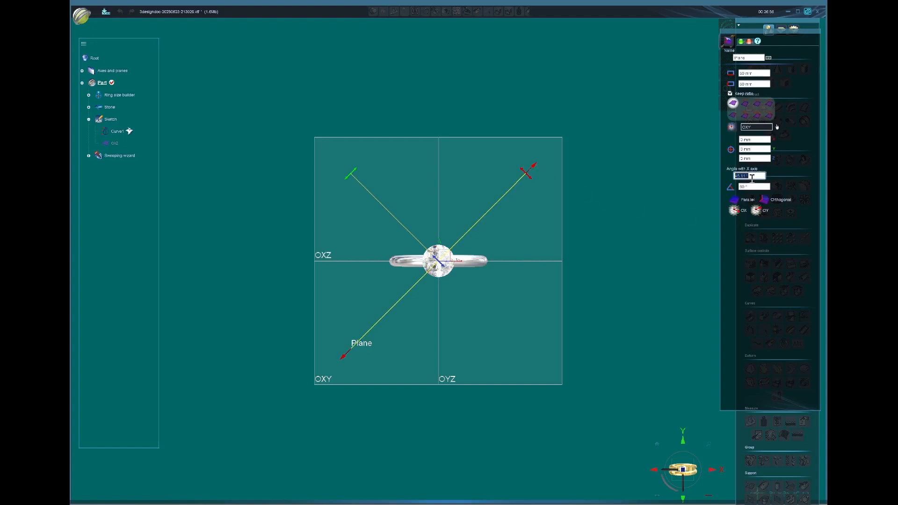
pyautogui.doubleClick(753, 187)
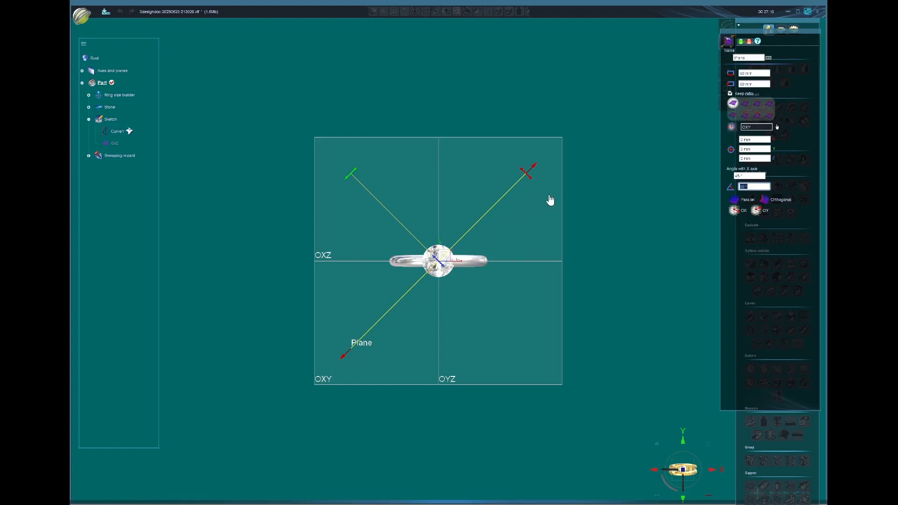
# Shrink the diagonal plane freehand to about 30 mm square and check its placement through the ring and diamond.
pyautogui.moveTo(487, 279); pyautogui.dragTo(493, 190, button='middle')
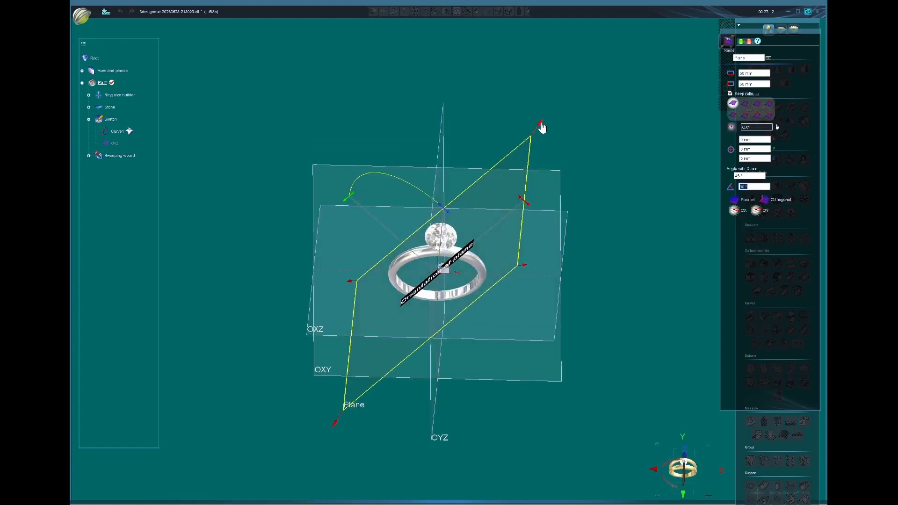
pyautogui.moveTo(540, 124); pyautogui.dragTo(504, 179)
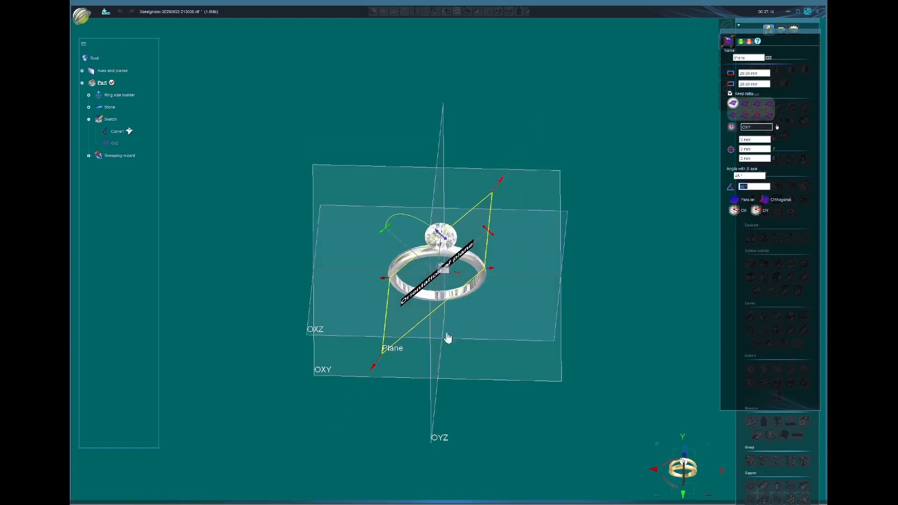
pyautogui.moveTo(447, 337); pyautogui.dragTo(422, 251, button='middle')
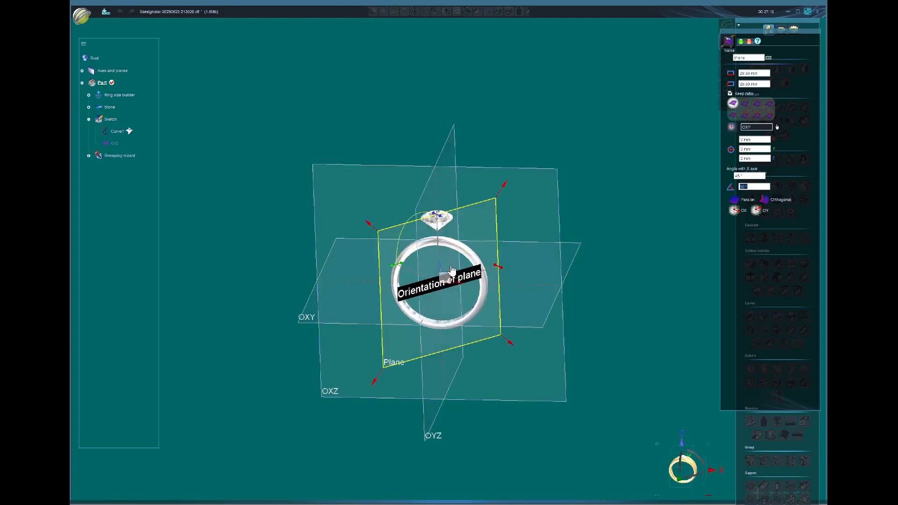
pyautogui.moveTo(371, 206); pyautogui.dragTo(383, 161, button='middle')
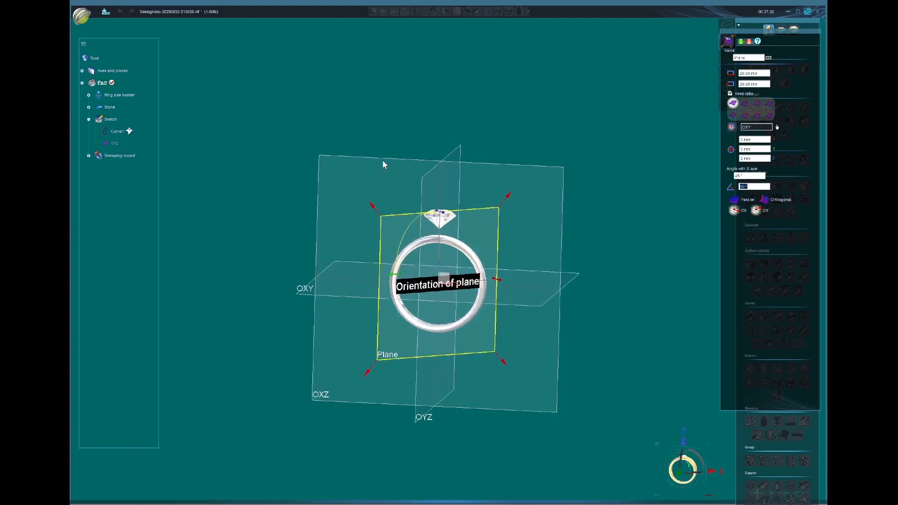
pyautogui.moveTo(418, 327)
pyautogui.mouseDown(button='middle')
pyautogui.moveTo(421, 353)
pyautogui.moveTo(419, 344)
pyautogui.mouseUp(button='middle')
pyautogui.moveTo(510, 192); pyautogui.dragTo(499, 169, button='middle')
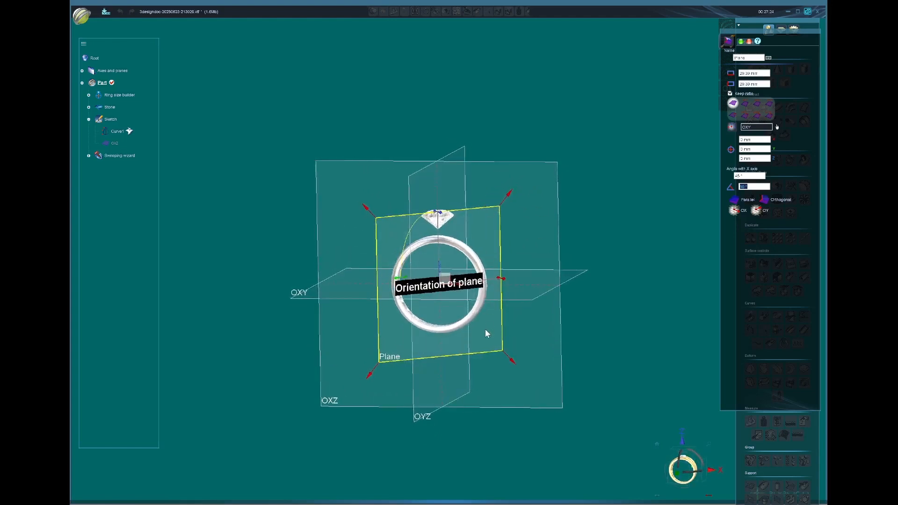
# Validate the 45° diagonal construction plane and check how it cuts through the ring and diamond.
pyautogui.moveTo(484, 329); pyautogui.dragTo(461, 330, button='middle')
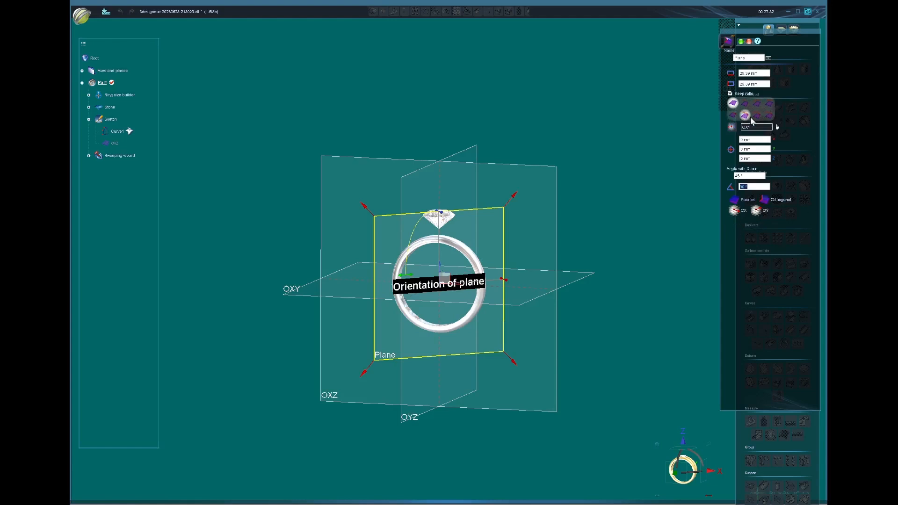
pyautogui.moveTo(564, 82); pyautogui.dragTo(575, 78, button='middle')
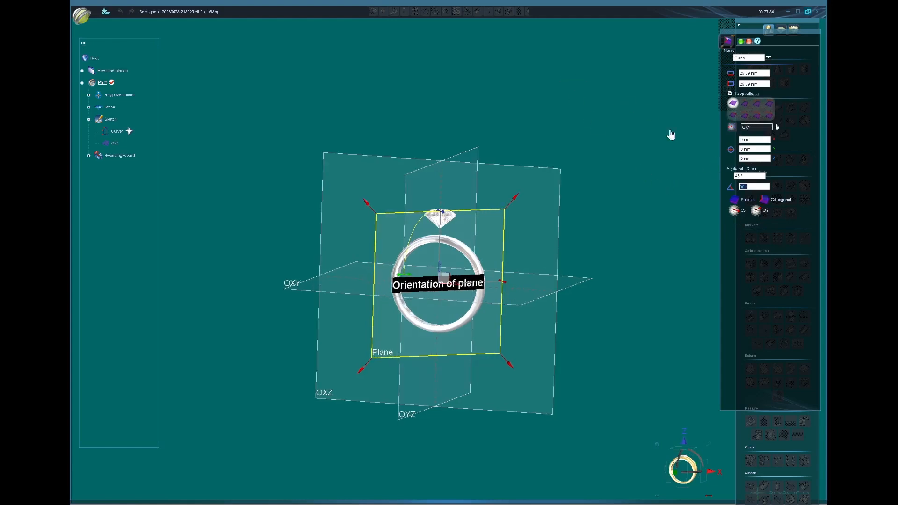
pyautogui.click(741, 43)
pyautogui.moveTo(577, 307); pyautogui.dragTo(518, 219, button='middle')
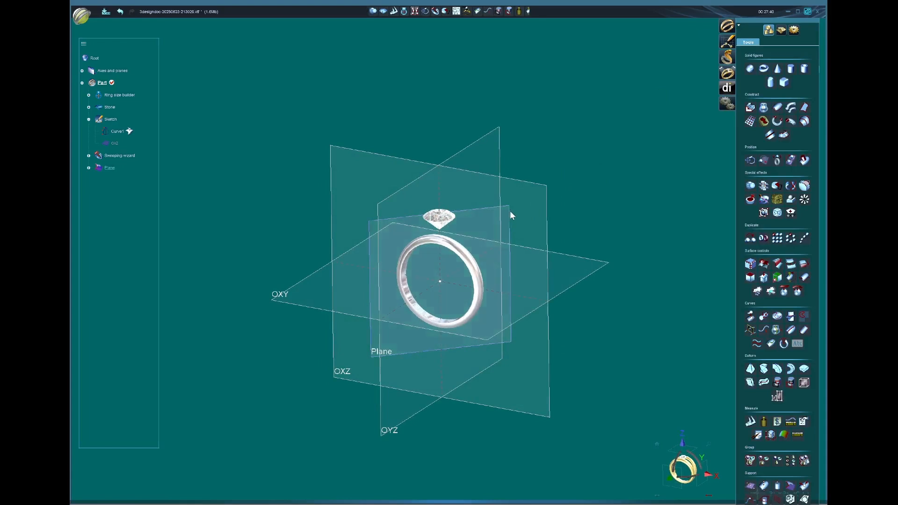
# Start a sketch on the diagonal plane and draw a five-point NURBS curve from the band's top past the diamond's edge to above it.
pyautogui.moveTo(479, 305); pyautogui.dragTo(492, 284, button='middle')
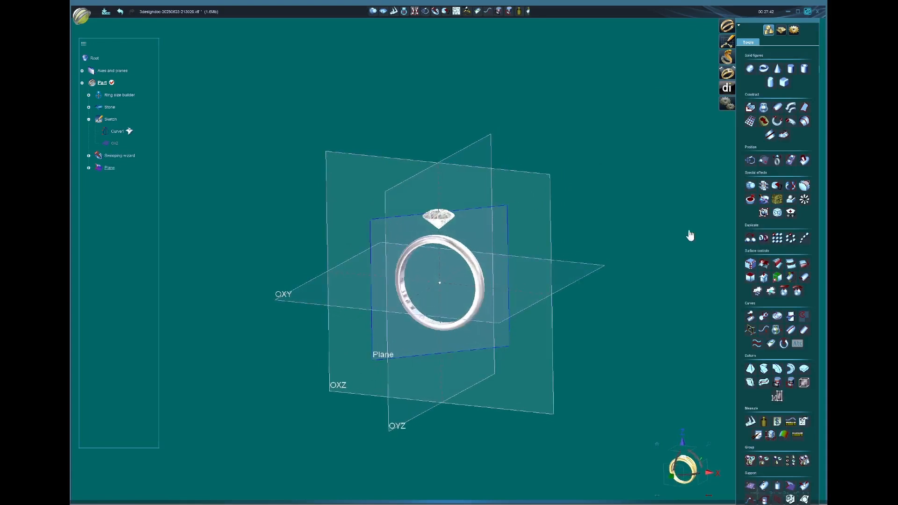
pyautogui.click(728, 43)
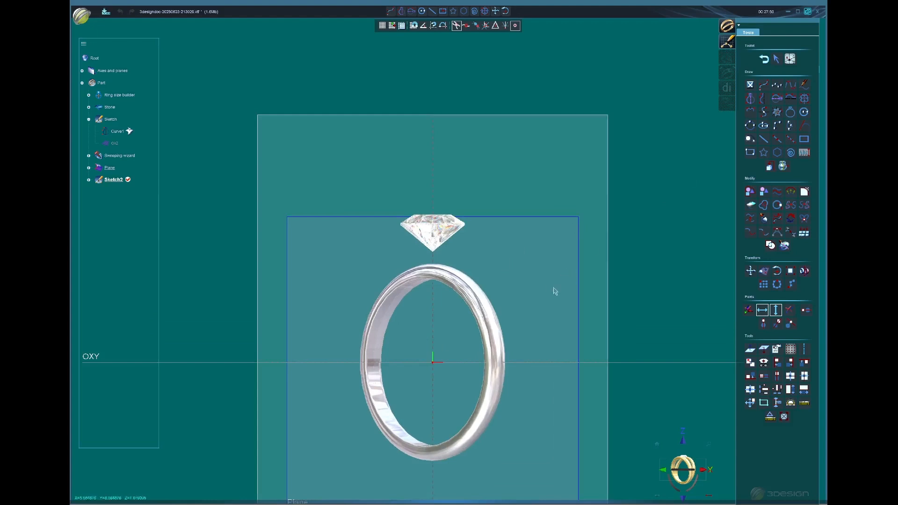
pyautogui.click(764, 86)
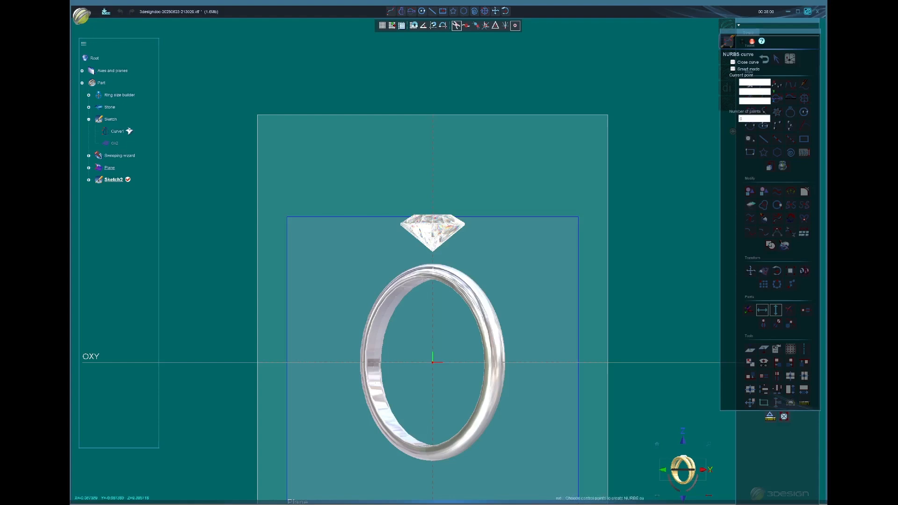
pyautogui.click(431, 266)
pyautogui.click(449, 254)
pyautogui.click(460, 235)
pyautogui.click(466, 225)
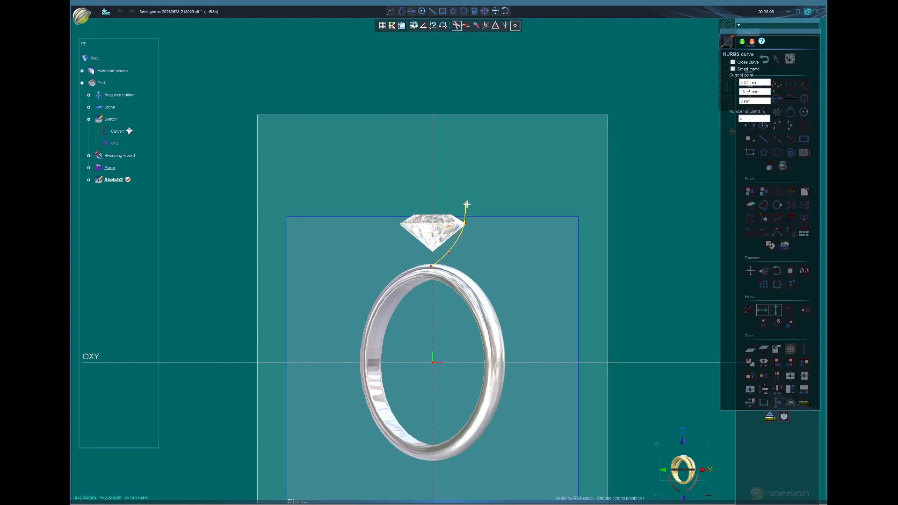
pyautogui.click(467, 206)
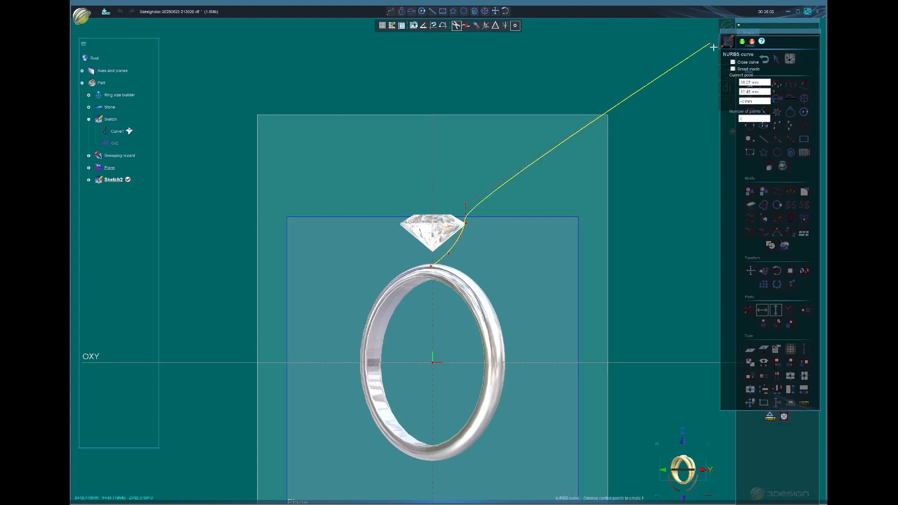
pyautogui.click(742, 41)
# Move the curve's start point onto the vertical centre axis and shift its lower control points slightly outward and down.
pyautogui.scroll(3, 453, 251)
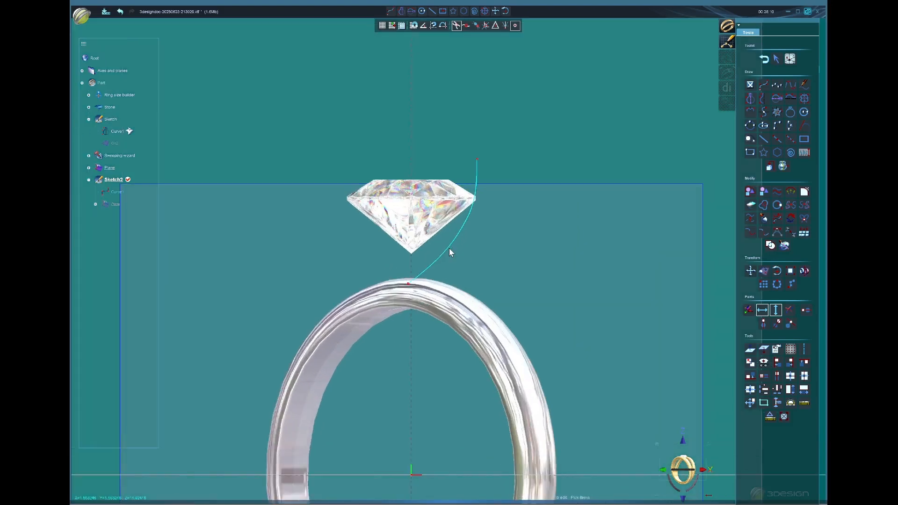
pyautogui.moveTo(409, 284); pyautogui.dragTo(411, 286)
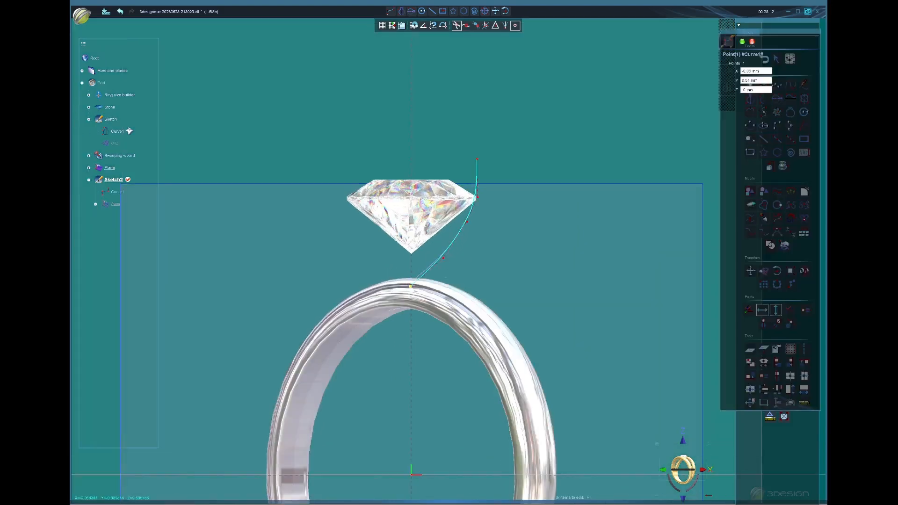
pyautogui.moveTo(443, 258); pyautogui.dragTo(445, 260)
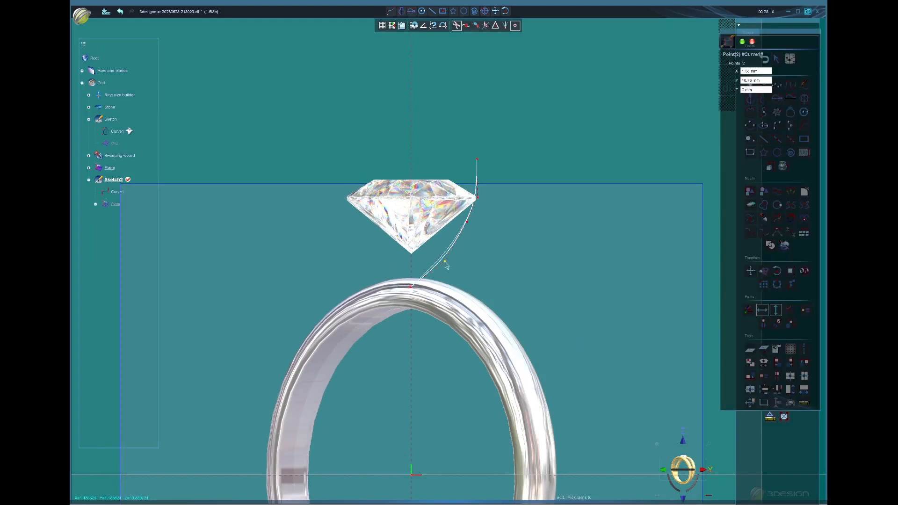
pyautogui.click(467, 223)
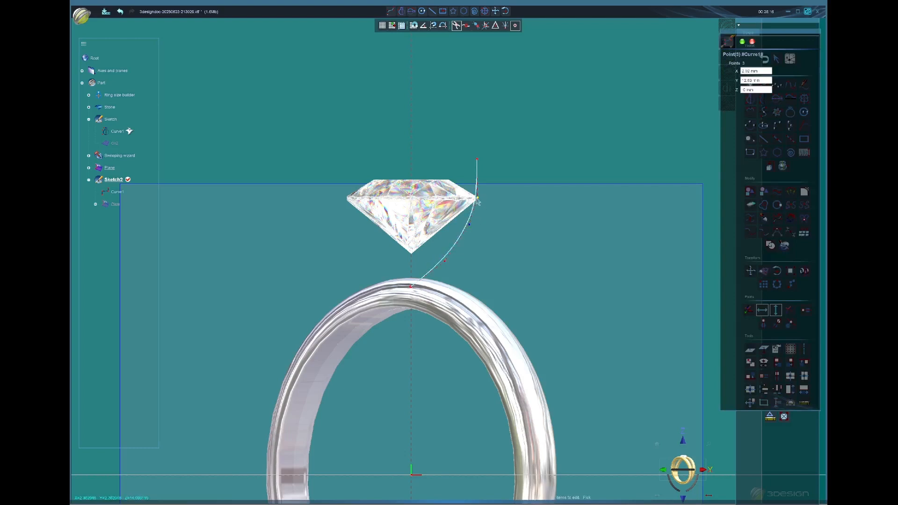
# Adjust the control point beside the diamond's edge and lower the curve's top end slightly above the stone.
pyautogui.moveTo(478, 199); pyautogui.dragTo(480, 197)
pyautogui.moveTo(479, 165); pyautogui.dragTo(482, 166)
pyautogui.moveTo(479, 172); pyautogui.dragTo(479, 172)
pyautogui.moveTo(481, 172); pyautogui.dragTo(479, 201)
# Fine-tune the curve's middle control points into a smooth arc touching the diamond's edge and validate the edited curve.
pyautogui.moveTo(444, 259); pyautogui.dragTo(446, 264)
pyautogui.click(479, 202)
pyautogui.click(481, 171)
pyautogui.moveTo(447, 259); pyautogui.dragTo(472, 228)
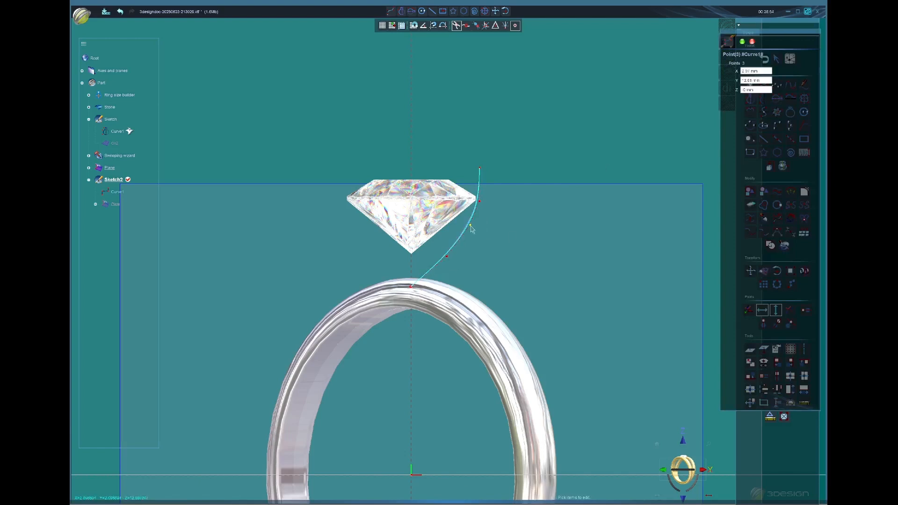
pyautogui.click(479, 203)
pyautogui.click(744, 42)
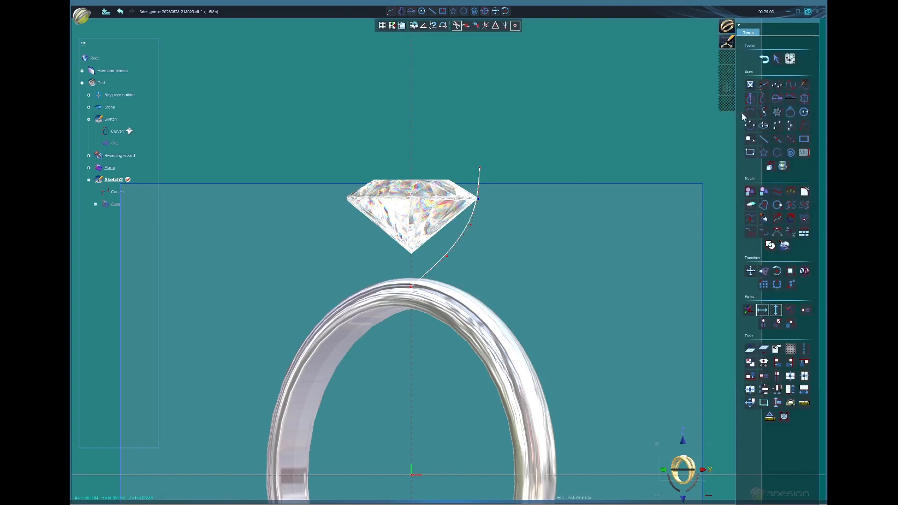
# Exit the sketch, hide the diagonal plane and the sketch's own plane, and check the curve beside the stone in 3D.
pyautogui.click(765, 60)
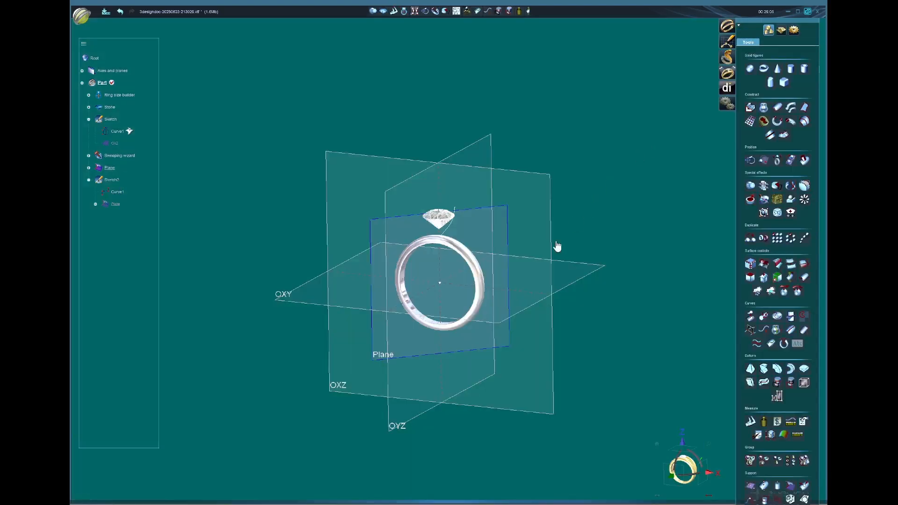
pyautogui.moveTo(547, 389); pyautogui.dragTo(491, 241, button='middle')
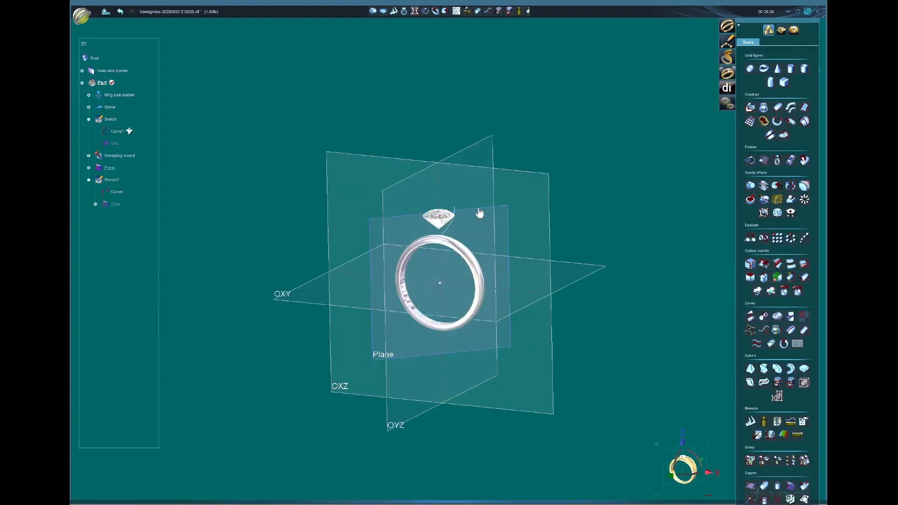
pyautogui.scroll(2, 479, 213)
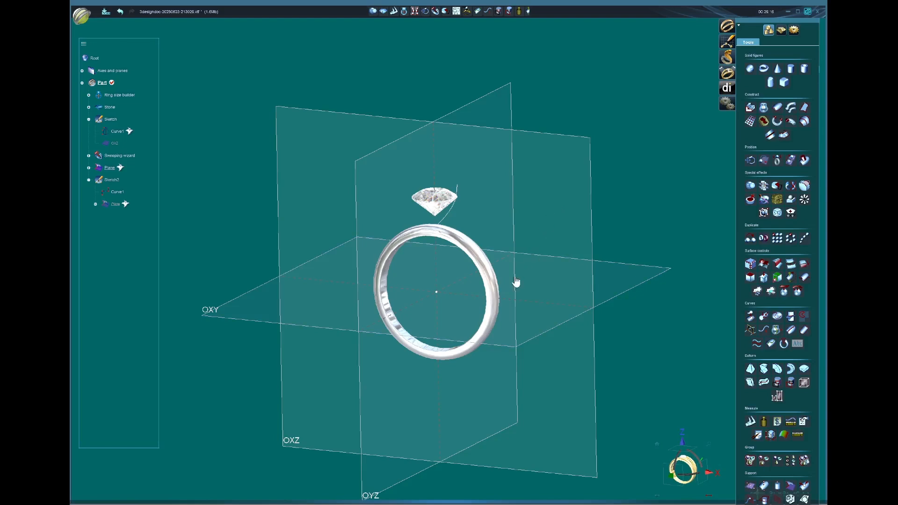
pyautogui.moveTo(516, 282); pyautogui.dragTo(515, 296, button='middle')
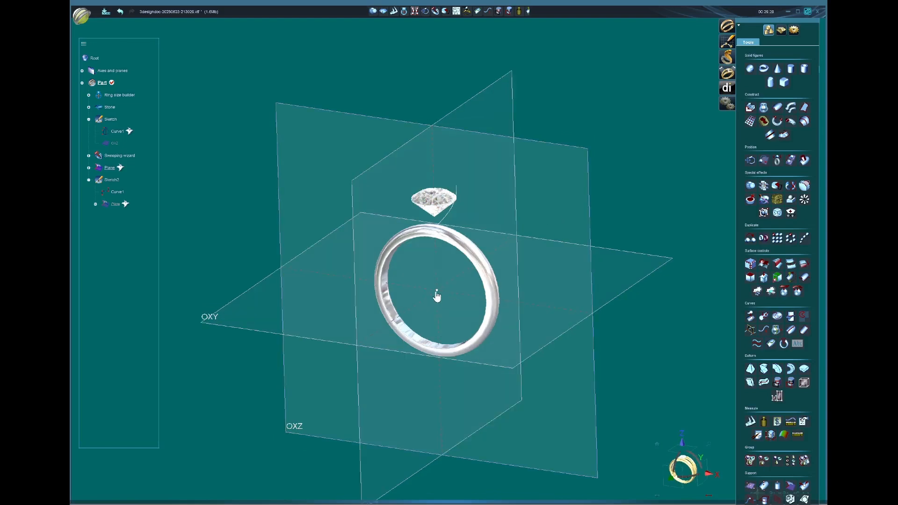
pyautogui.moveTo(437, 295); pyautogui.dragTo(402, 246, button='middle')
pyautogui.scroll(3, 452, 243)
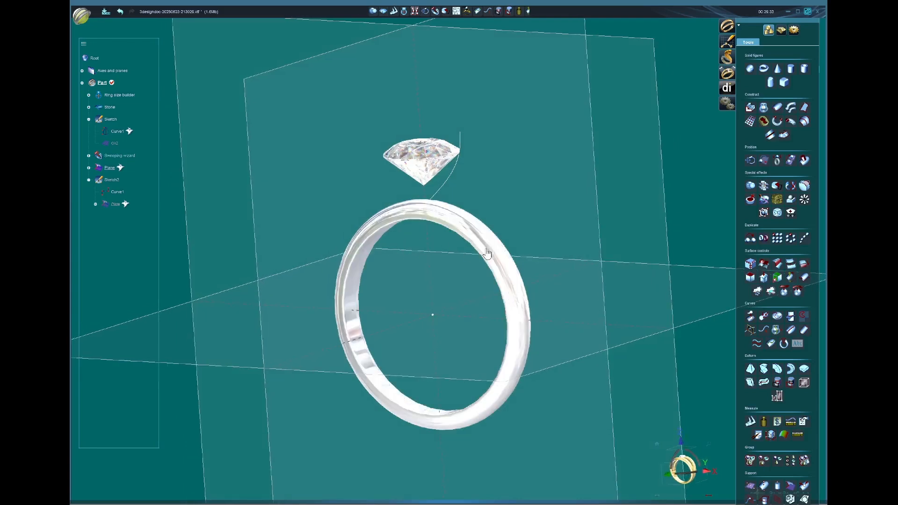
pyautogui.moveTo(393, 197); pyautogui.dragTo(445, 200, button='middle')
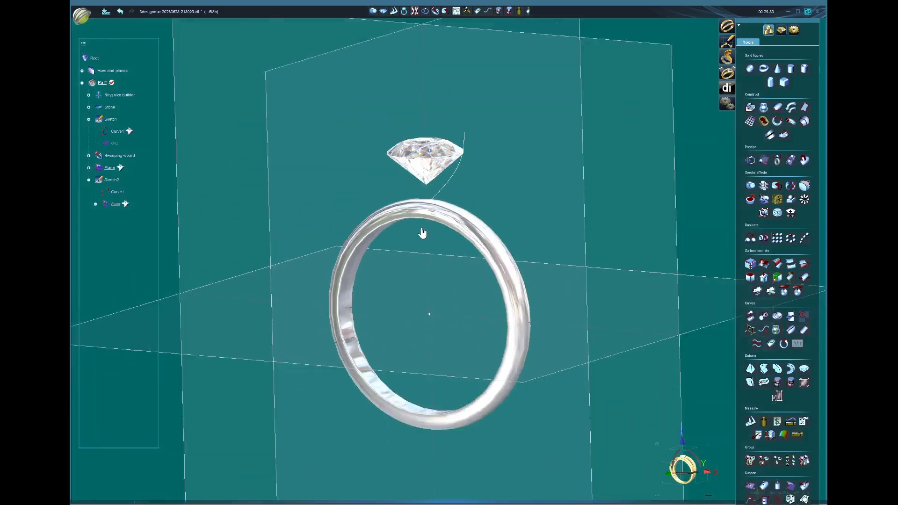
pyautogui.scroll(-5, 423, 233)
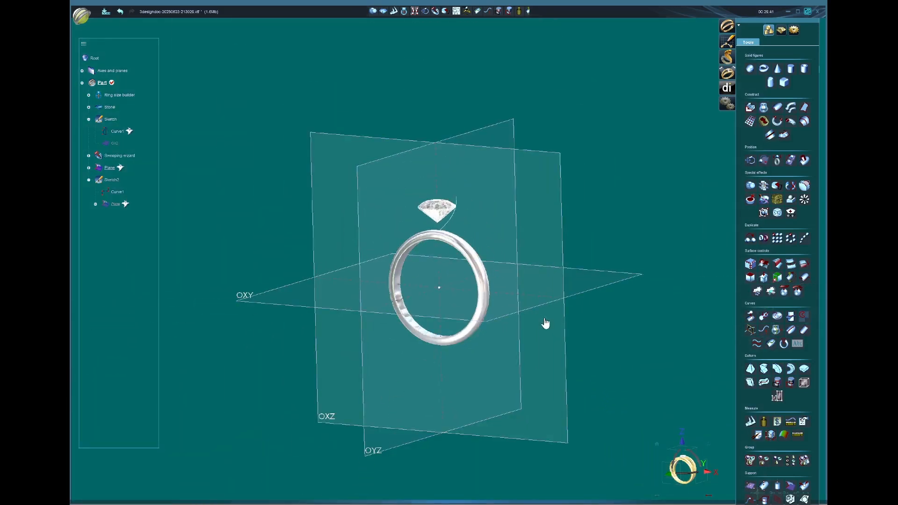
pyautogui.moveTo(459, 363); pyautogui.dragTo(571, 373, button='middle')
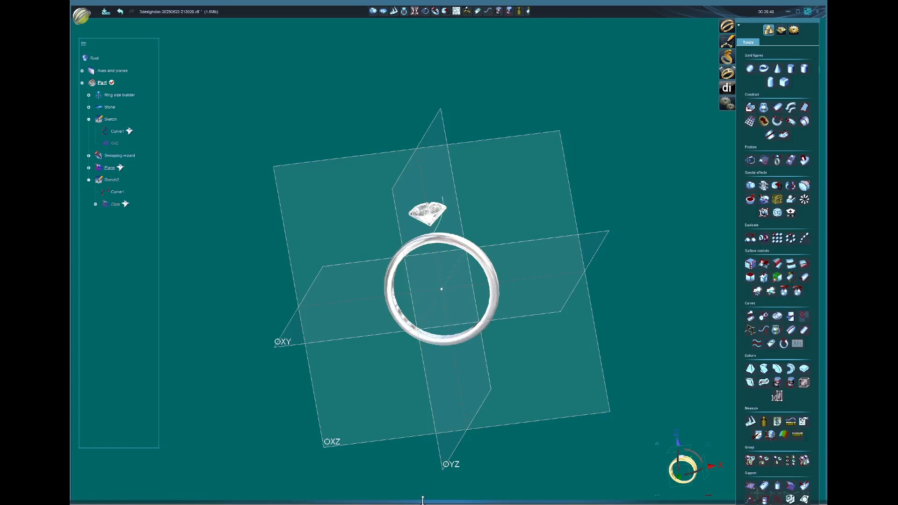
# Import the Round 01 profile from the 2D symbols library onto the reference plane, then close the library.
pyautogui.moveTo(423, 500); pyautogui.dragTo(408, 387)
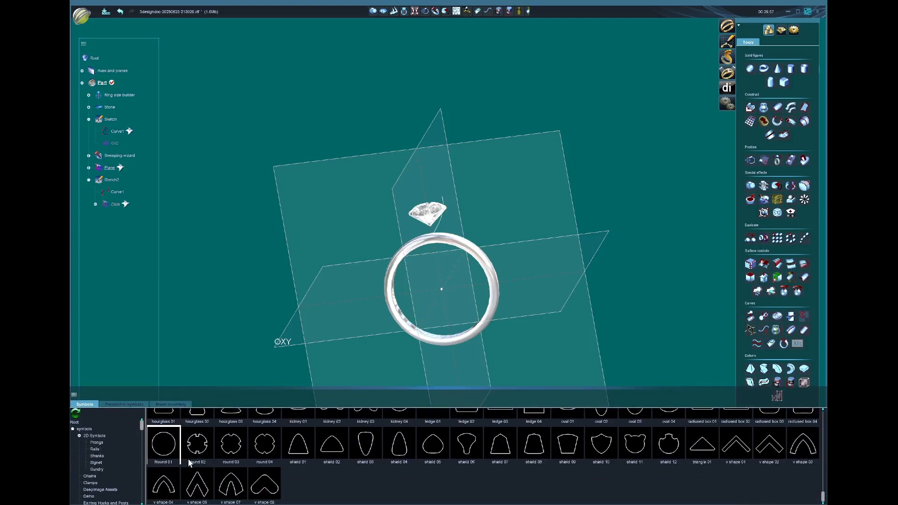
pyautogui.scroll(5, 271, 465)
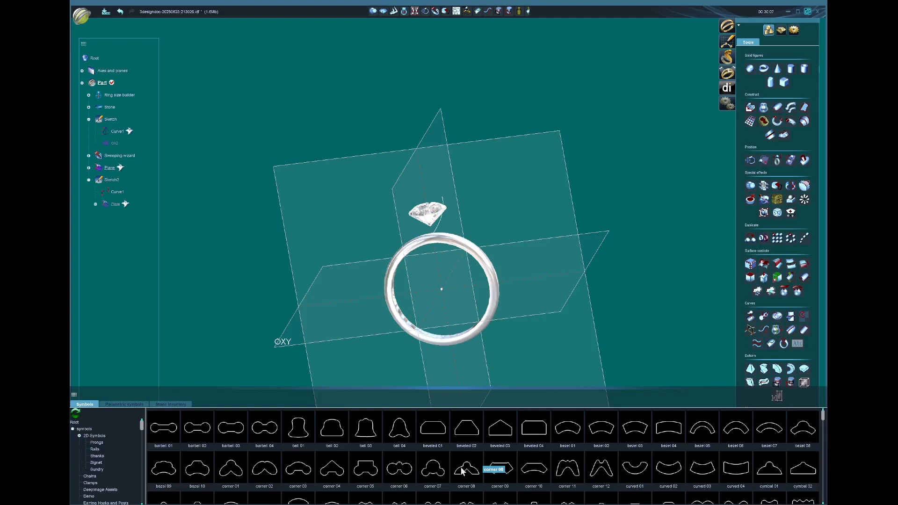
pyautogui.scroll(-2, 462, 471)
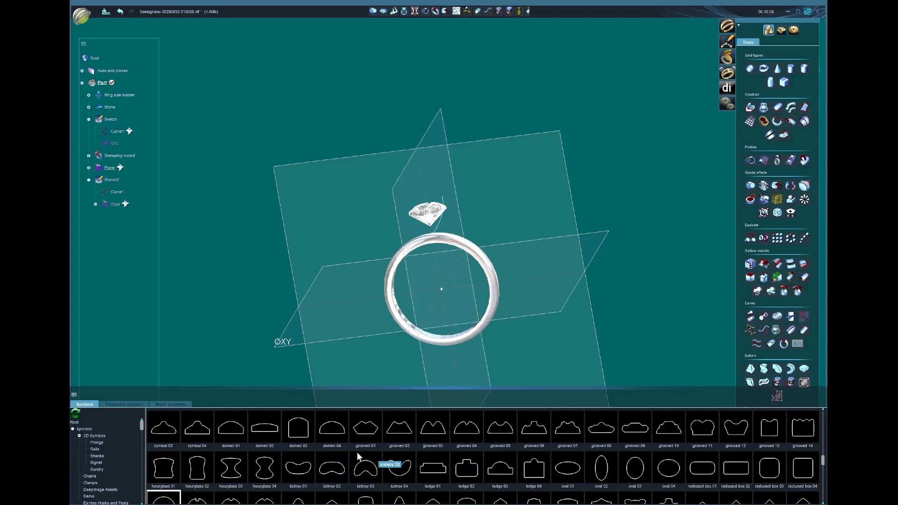
pyautogui.scroll(-2, 358, 452)
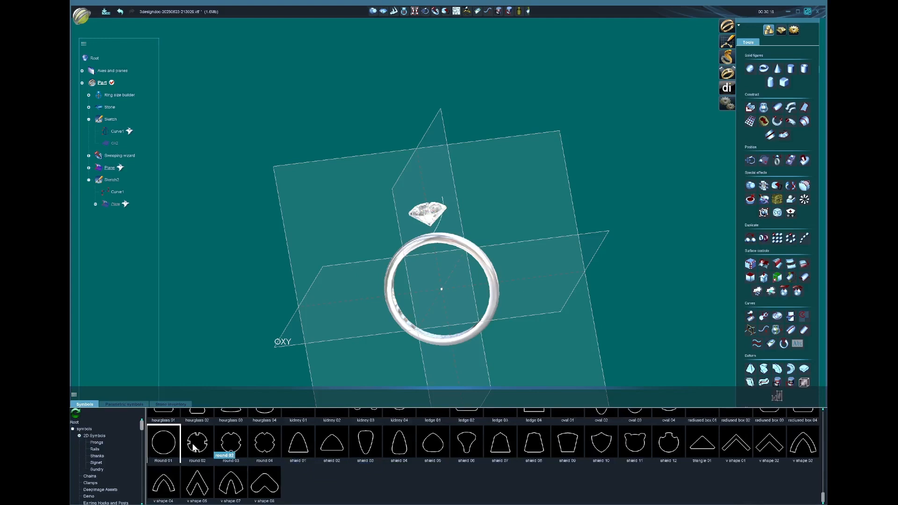
pyautogui.doubleClick(170, 454)
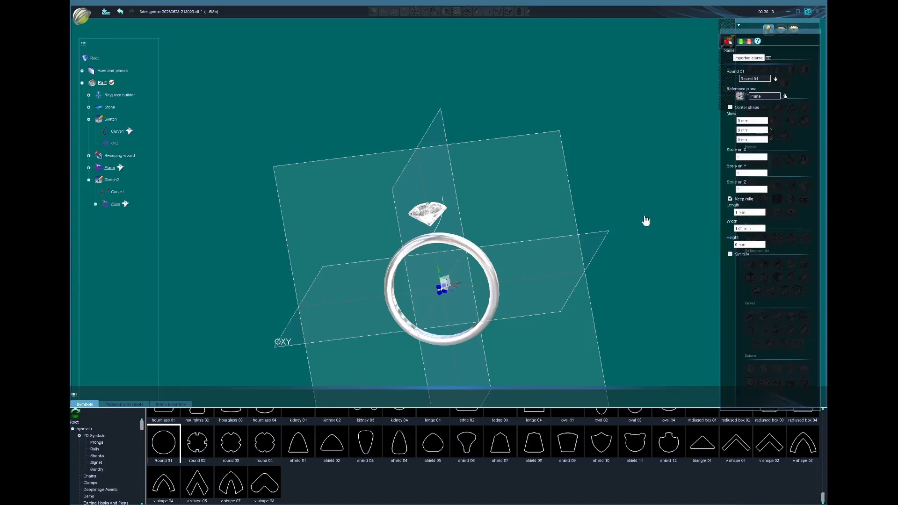
pyautogui.click(741, 42)
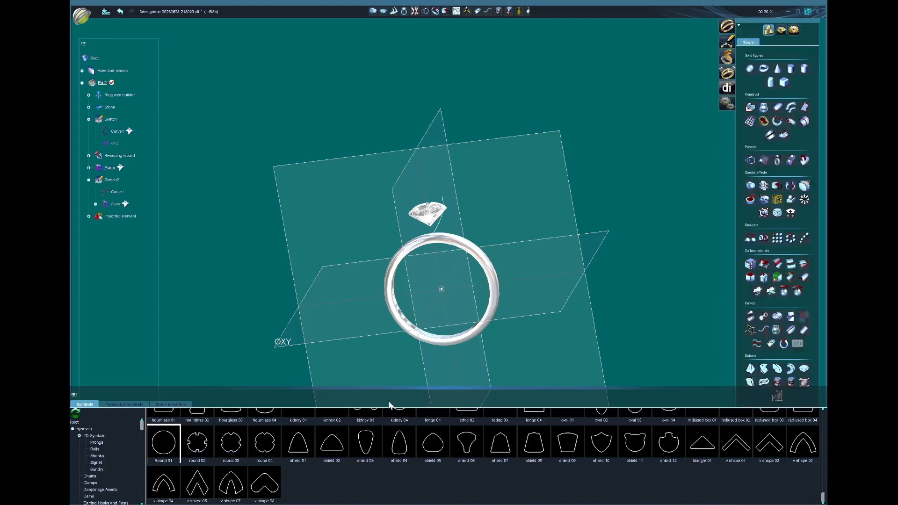
pyautogui.moveTo(387, 389); pyautogui.dragTo(387, 501)
# Start a Sweeping wizard that uses the curve running from the ring up past the diamond as its rail.
pyautogui.moveTo(538, 386); pyautogui.dragTo(501, 307, button='middle')
pyautogui.scroll(3, 449, 282)
pyautogui.moveTo(448, 282); pyautogui.dragTo(438, 308, button='middle')
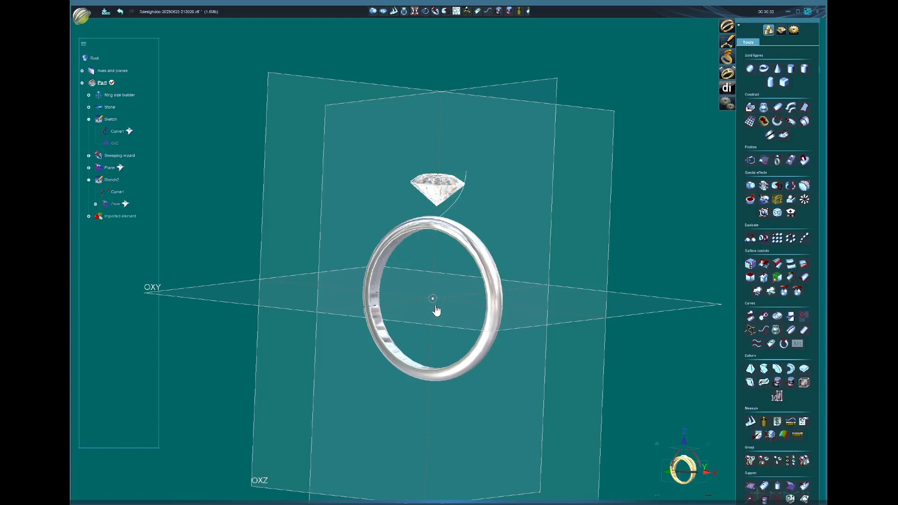
pyautogui.click(457, 201)
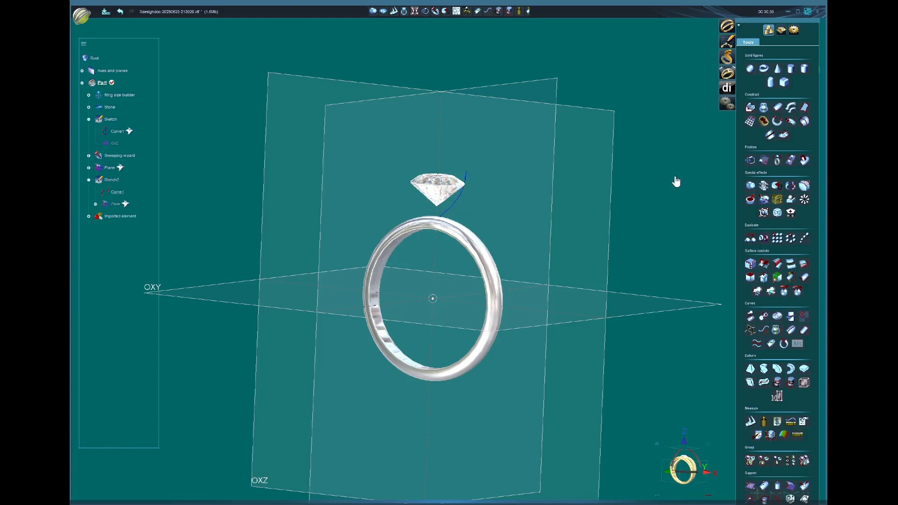
pyautogui.click(781, 30)
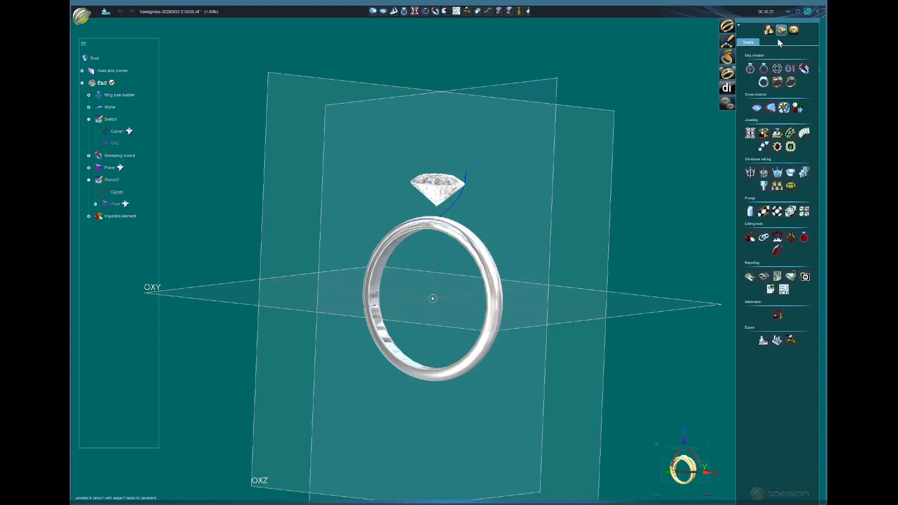
pyautogui.click(803, 70)
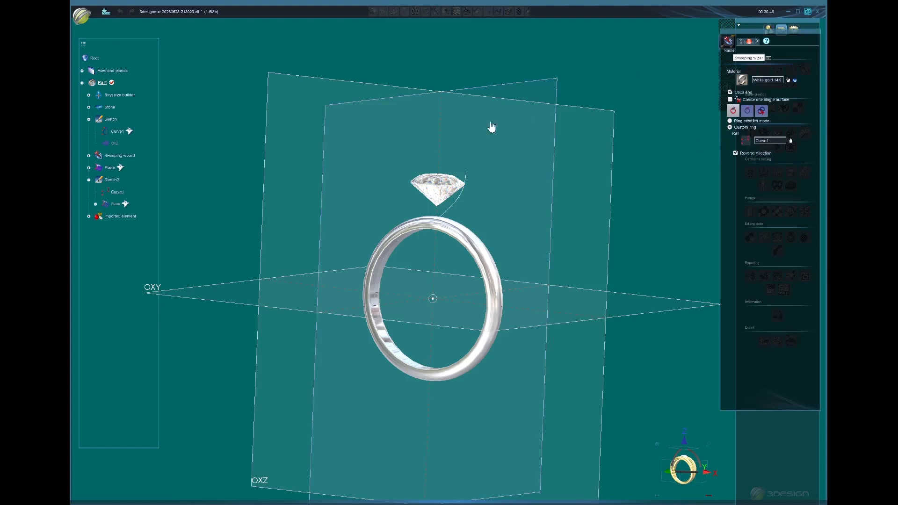
# Enable Create one single surface for the sweep.
pyautogui.moveTo(313, 139); pyautogui.dragTo(541, 276, button='middle')
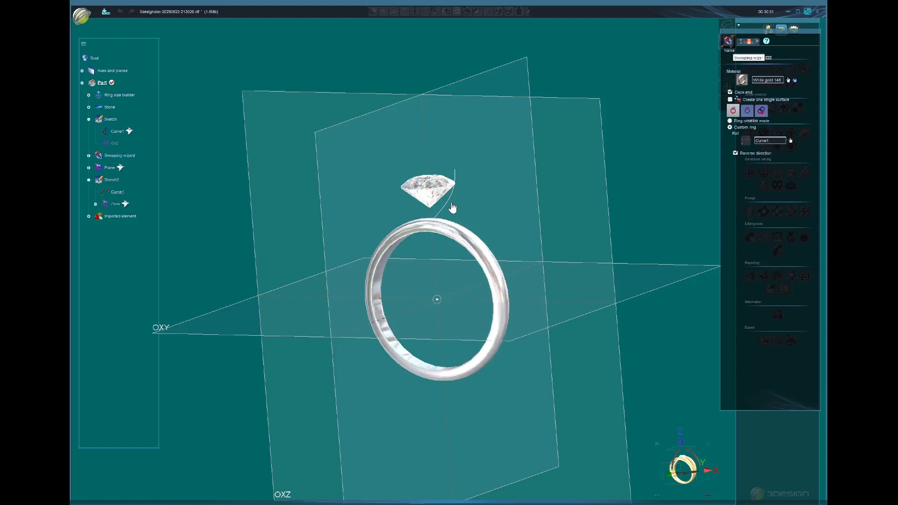
pyautogui.scroll(2, 452, 207)
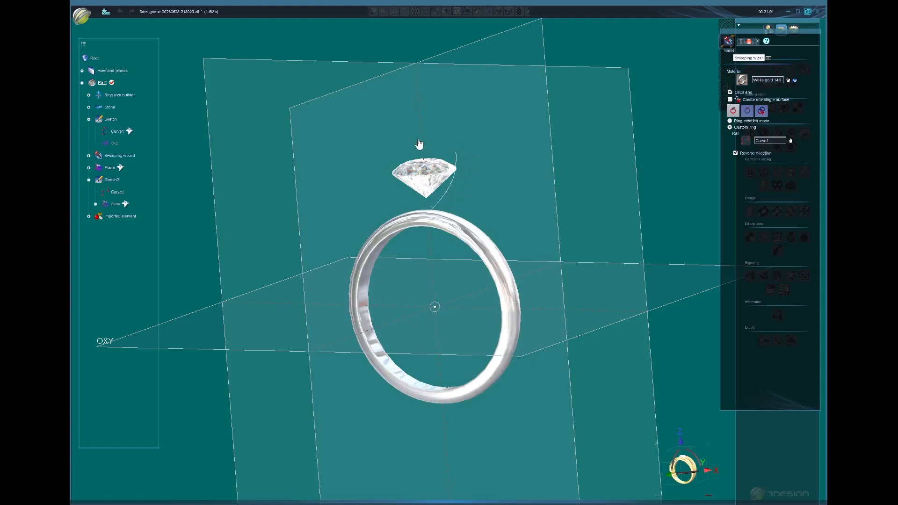
pyautogui.moveTo(419, 141); pyautogui.dragTo(432, 127, button='middle')
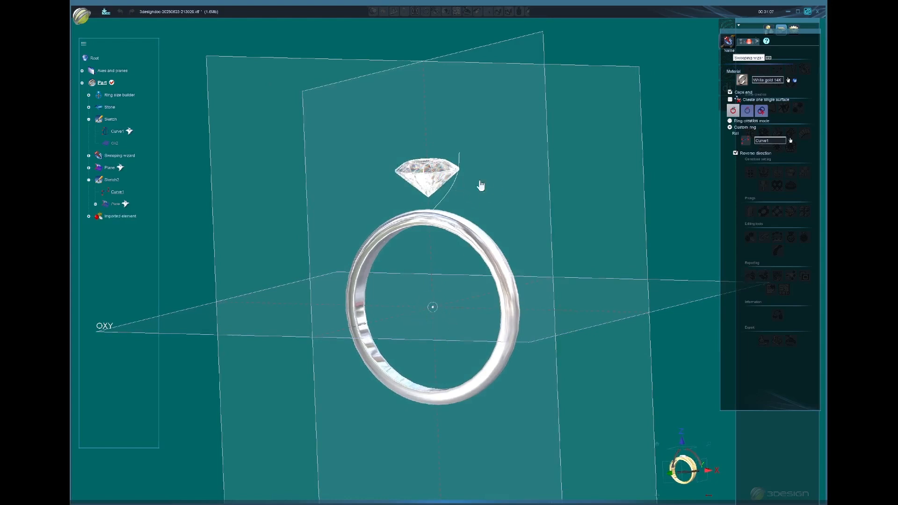
pyautogui.moveTo(339, 234)
pyautogui.mouseDown(button='middle')
pyautogui.moveTo(371, 261)
pyautogui.moveTo(370, 165)
pyautogui.moveTo(351, 166)
pyautogui.mouseUp(button='middle')
pyautogui.moveTo(527, 214)
pyautogui.mouseDown(button='middle')
pyautogui.moveTo(507, 212)
pyautogui.moveTo(507, 283)
pyautogui.moveTo(486, 298)
pyautogui.moveTo(490, 248)
pyautogui.mouseUp(button='middle')
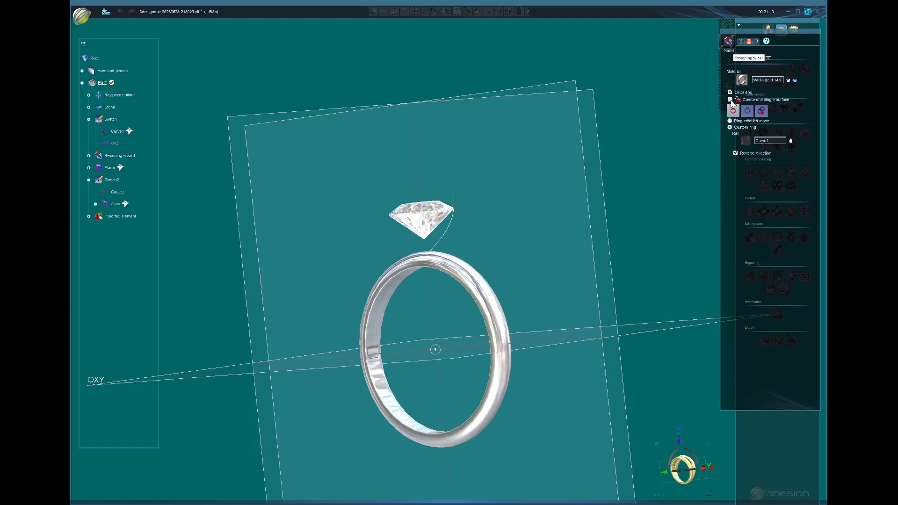
pyautogui.moveTo(467, 304); pyautogui.dragTo(479, 321, button='middle')
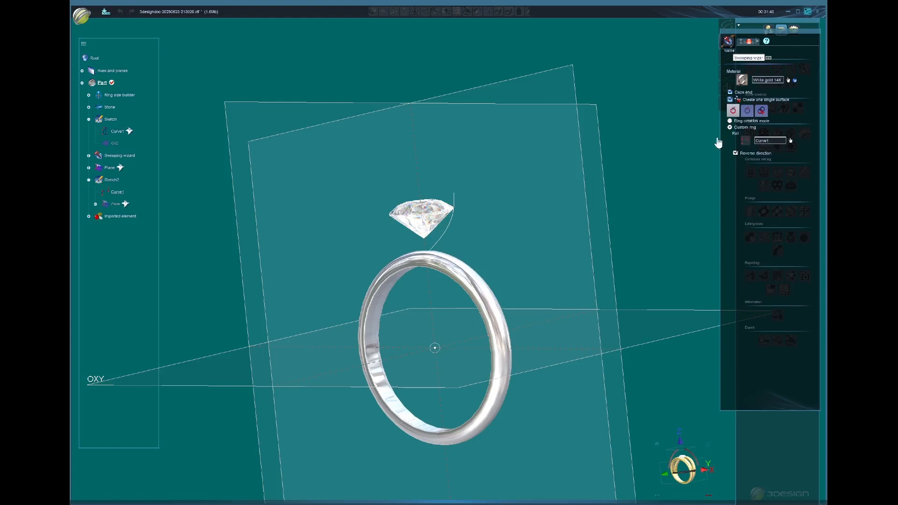
# Add a first section at the rail's start on the ring, using the imported round profile at the ring's center.
pyautogui.click(748, 112)
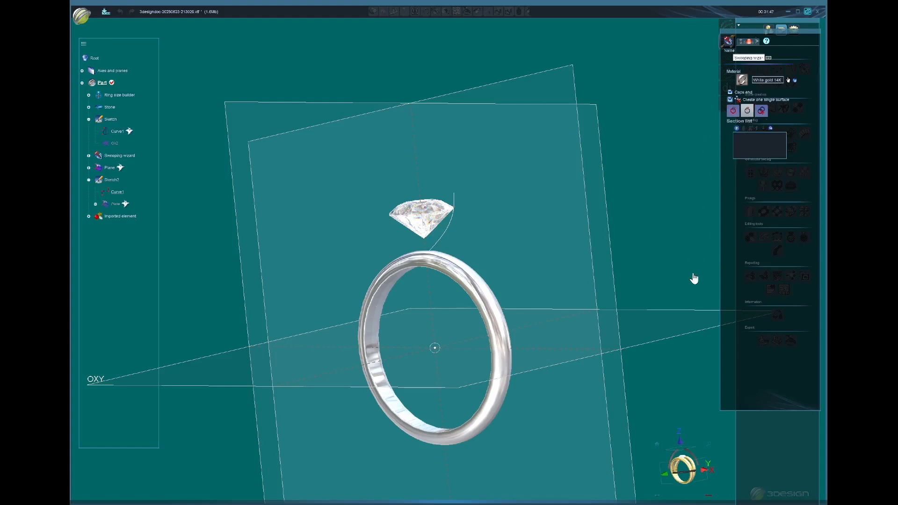
pyautogui.moveTo(630, 107); pyautogui.dragTo(613, 126, button='middle')
pyautogui.moveTo(446, 157); pyautogui.dragTo(437, 185, button='middle')
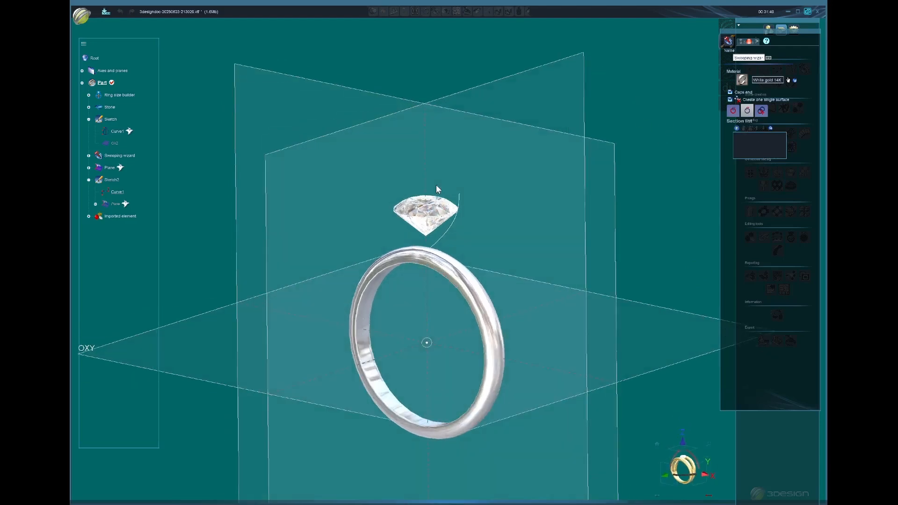
pyautogui.moveTo(617, 410)
pyautogui.mouseDown(button='middle')
pyautogui.moveTo(636, 413)
pyautogui.moveTo(626, 405)
pyautogui.mouseUp(button='middle')
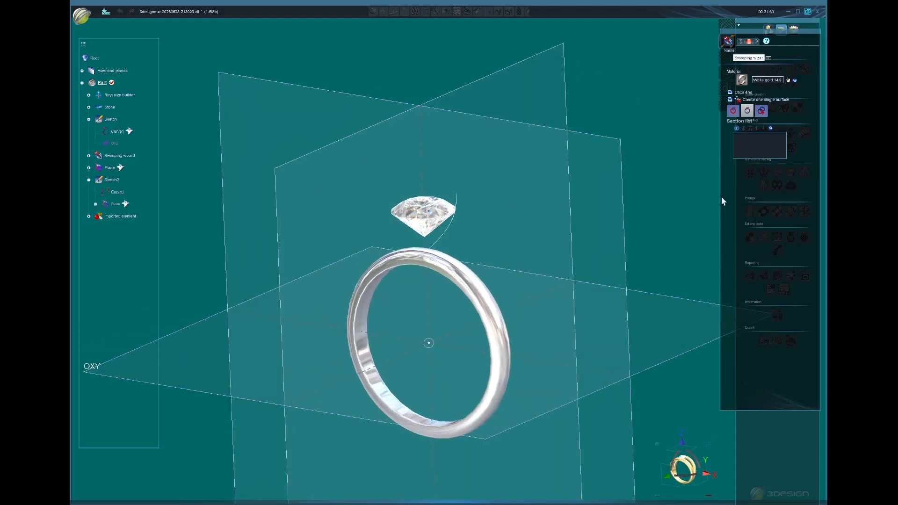
pyautogui.click(738, 128)
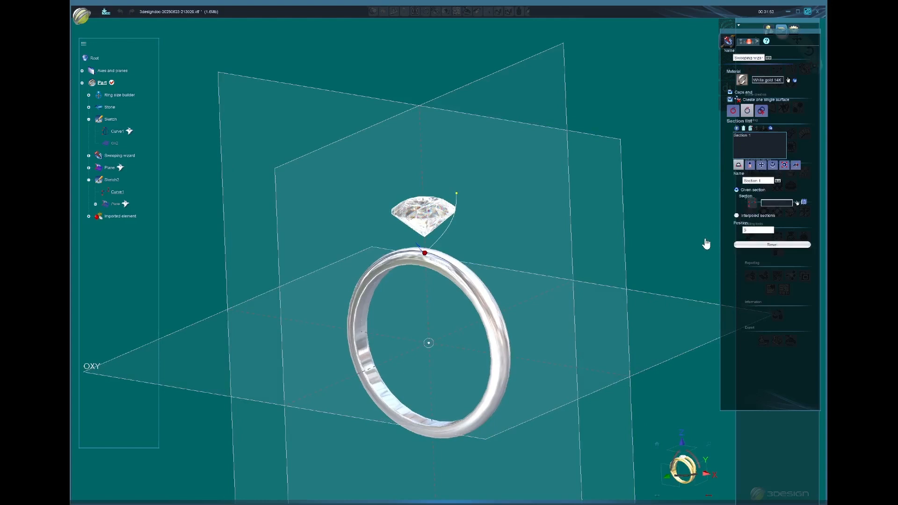
pyautogui.click(797, 203)
pyautogui.click(425, 350)
pyautogui.scroll(4, 429, 309)
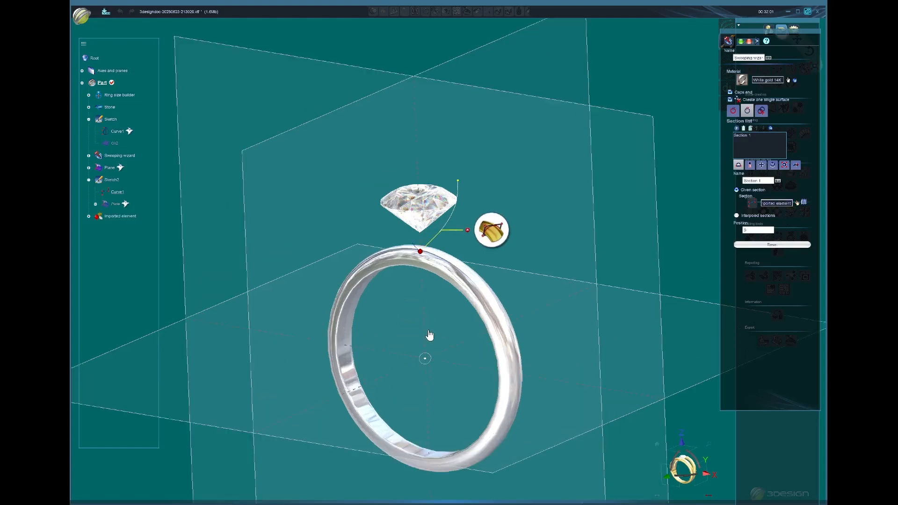
pyautogui.scroll(3, 418, 256)
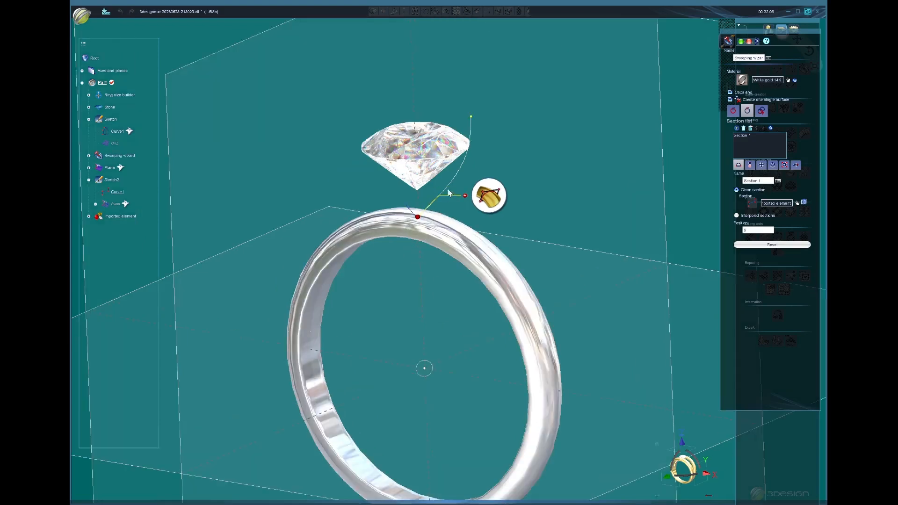
# Scale the first section to a width of 0.9 mm with the ratio kept.
pyautogui.click(785, 165)
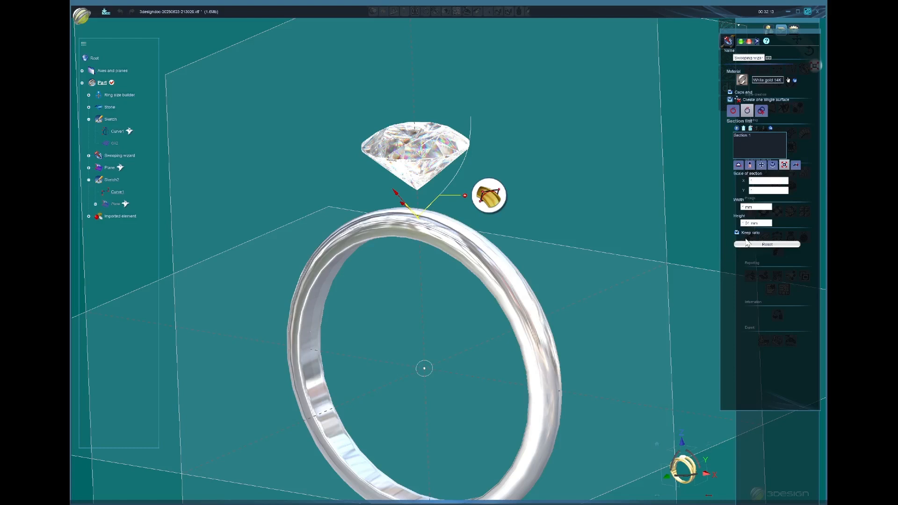
pyautogui.click(761, 208)
pyautogui.write('8')
pyautogui.click(767, 224)
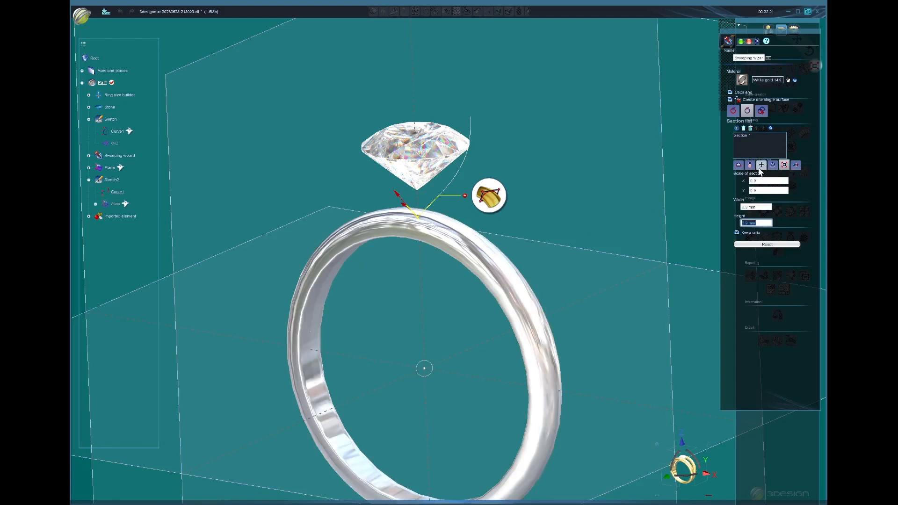
# Move the first section about -0.4 mm so that it sinks into the ring band.
pyautogui.click(762, 165)
pyautogui.scroll(3, 409, 235)
pyautogui.moveTo(408, 235); pyautogui.dragTo(322, 264, button='middle')
pyautogui.moveTo(415, 212); pyautogui.dragTo(423, 215)
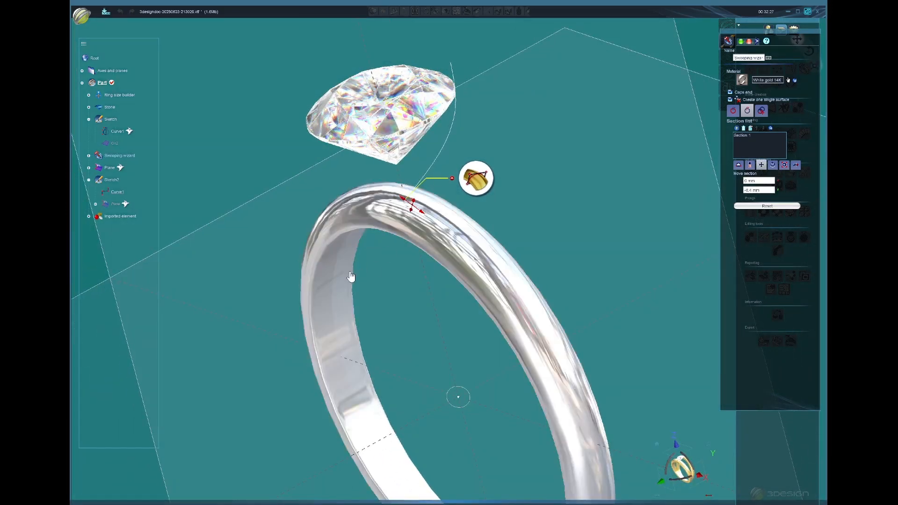
pyautogui.moveTo(350, 273); pyautogui.dragTo(465, 221, button='middle')
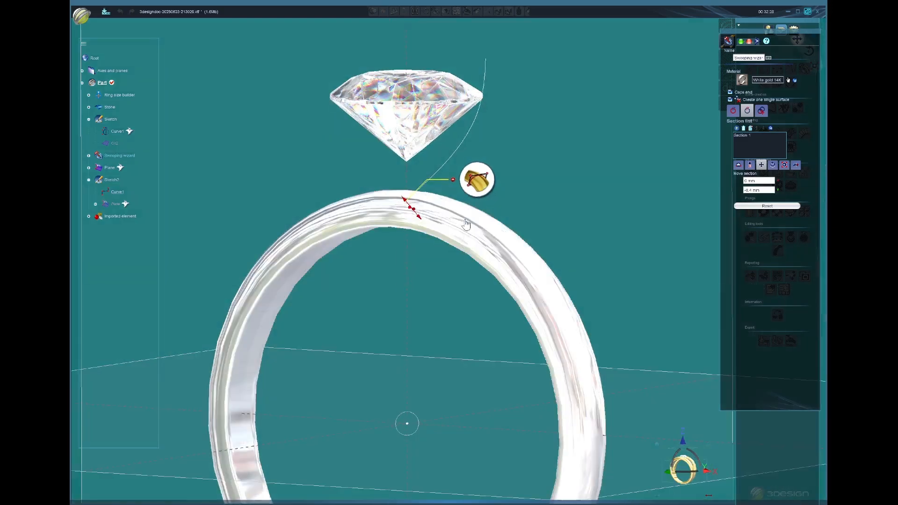
# Add a second section and place it at the rail's upper end above the diamond, at position 1.
pyautogui.click(737, 129)
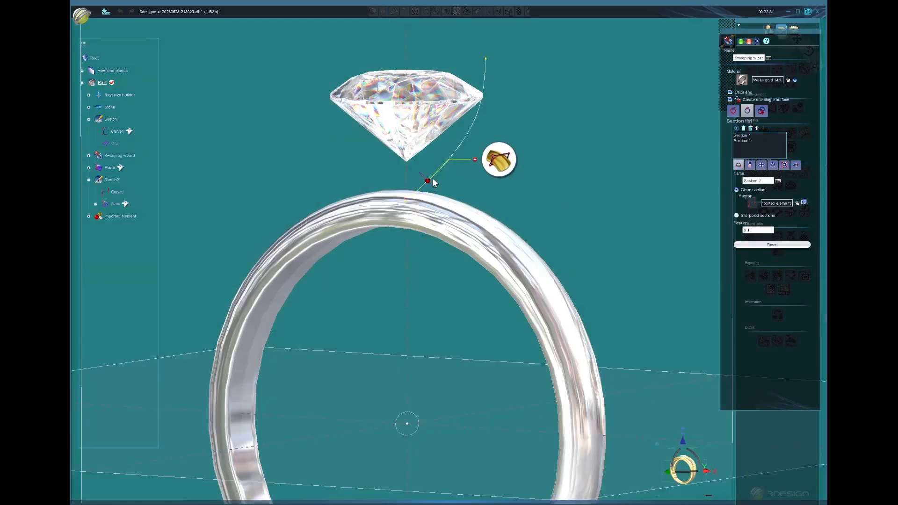
pyautogui.moveTo(428, 181)
pyautogui.mouseDown()
pyautogui.moveTo(458, 146)
pyautogui.moveTo(485, 60)
pyautogui.mouseUp()
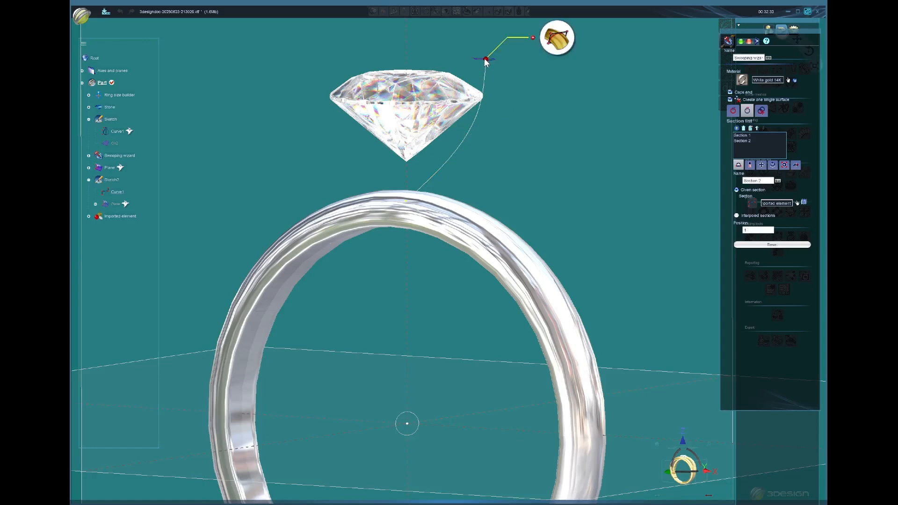
# Scale the second section above the diamond to a width of 1.2 mm with the ratio kept.
pyautogui.moveTo(437, 48); pyautogui.dragTo(443, 147, button='middle')
pyautogui.moveTo(441, 253); pyautogui.dragTo(429, 330, button='right')
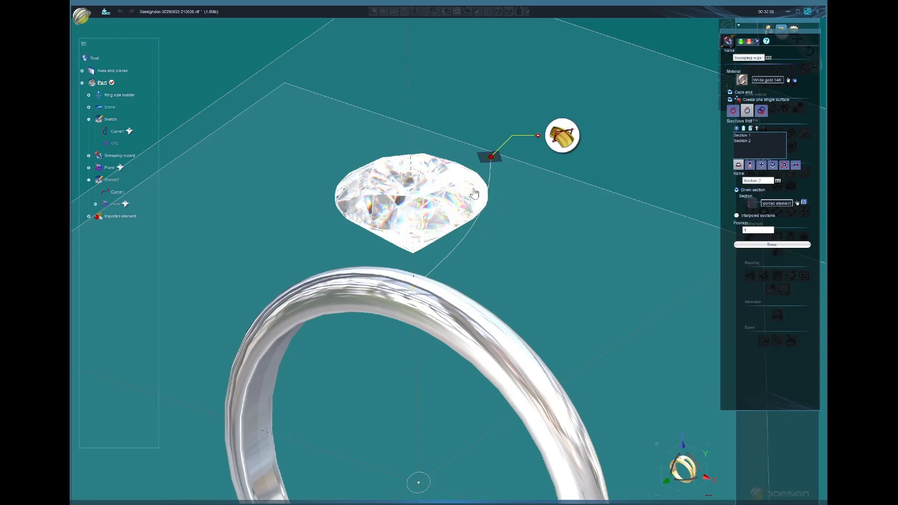
pyautogui.moveTo(526, 283)
pyautogui.mouseDown(button='middle')
pyautogui.moveTo(541, 261)
pyautogui.moveTo(549, 267)
pyautogui.moveTo(521, 279)
pyautogui.mouseUp(button='middle')
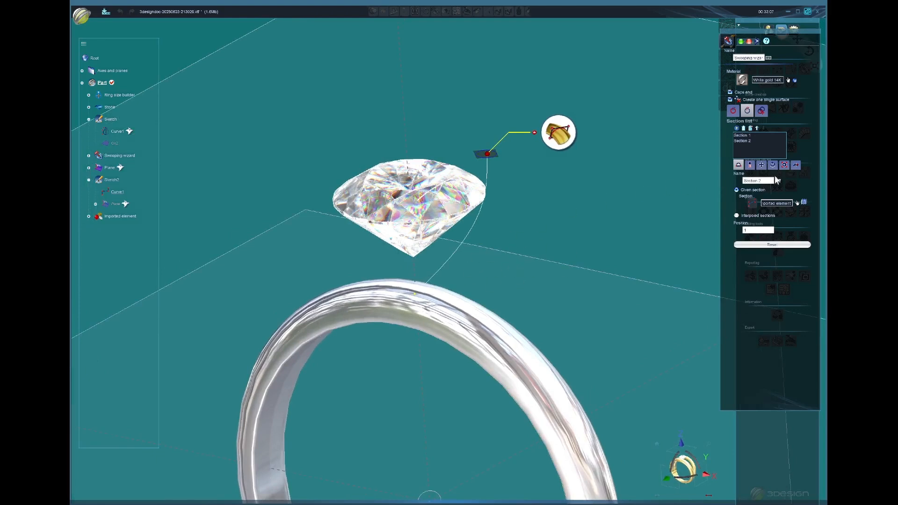
pyautogui.click(785, 165)
pyautogui.doubleClick(765, 206)
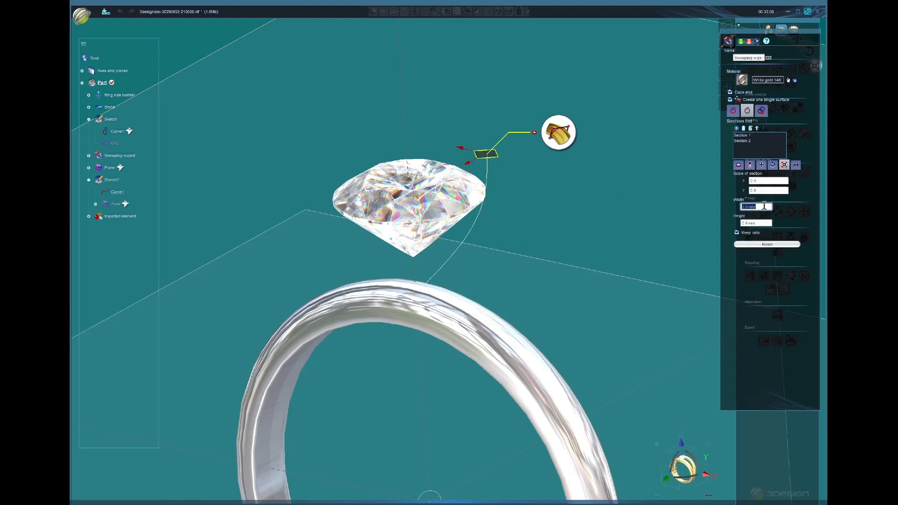
pyautogui.write('1.2')
pyautogui.press('Tab')
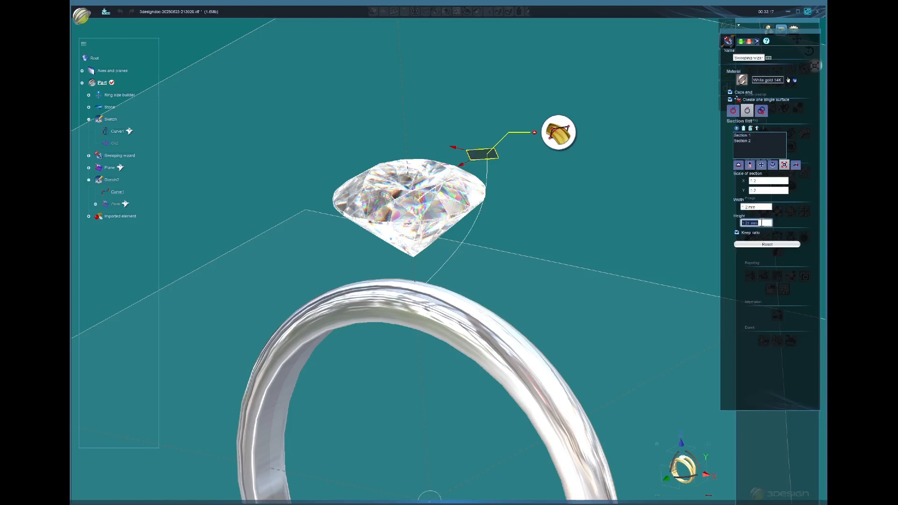
# Shift the second section slightly away from the stone and display the ring band as transparent.
pyautogui.click(762, 165)
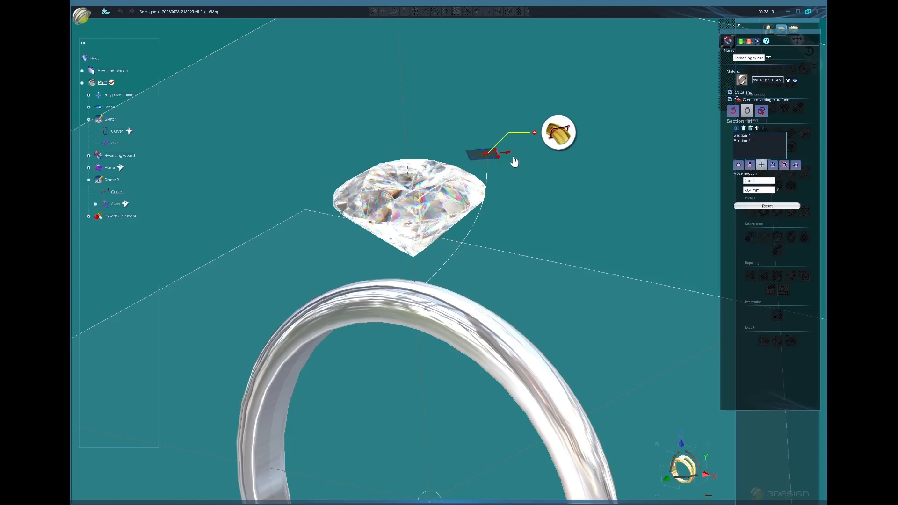
pyautogui.moveTo(511, 153); pyautogui.dragTo(515, 156)
pyautogui.middleClick(468, 321)
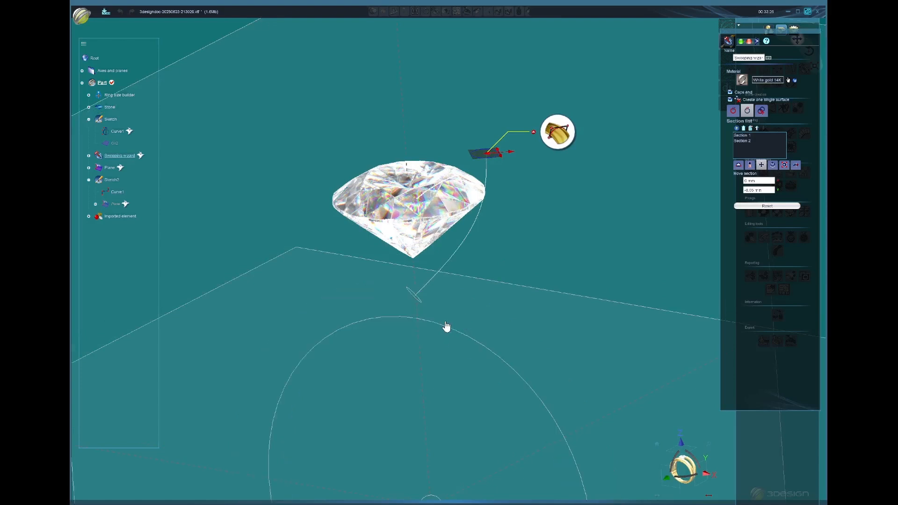
pyautogui.middleClick(447, 326)
pyautogui.moveTo(436, 359); pyautogui.dragTo(431, 344, button='middle')
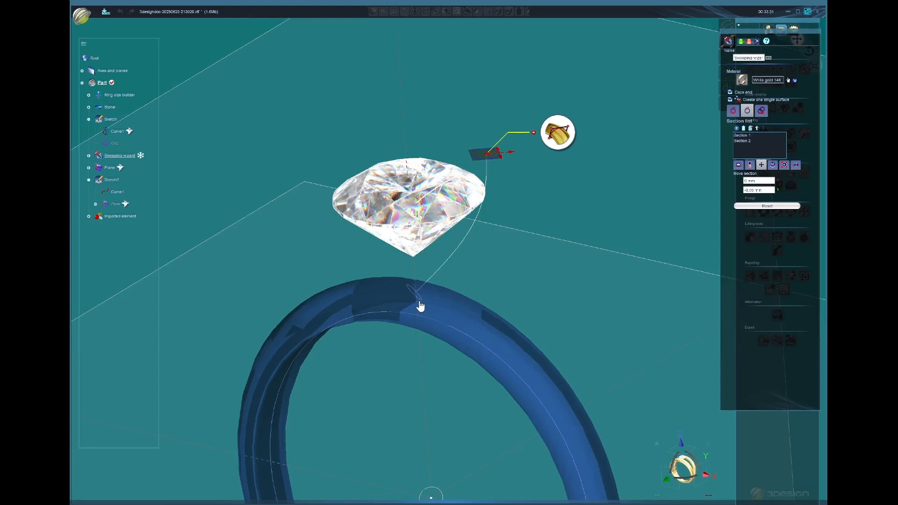
# Move the second section outward to about -1.02 mm and complete the prong sweep.
pyautogui.moveTo(495, 223)
pyautogui.mouseDown(button='middle')
pyautogui.moveTo(499, 198)
pyautogui.moveTo(498, 205)
pyautogui.mouseUp(button='middle')
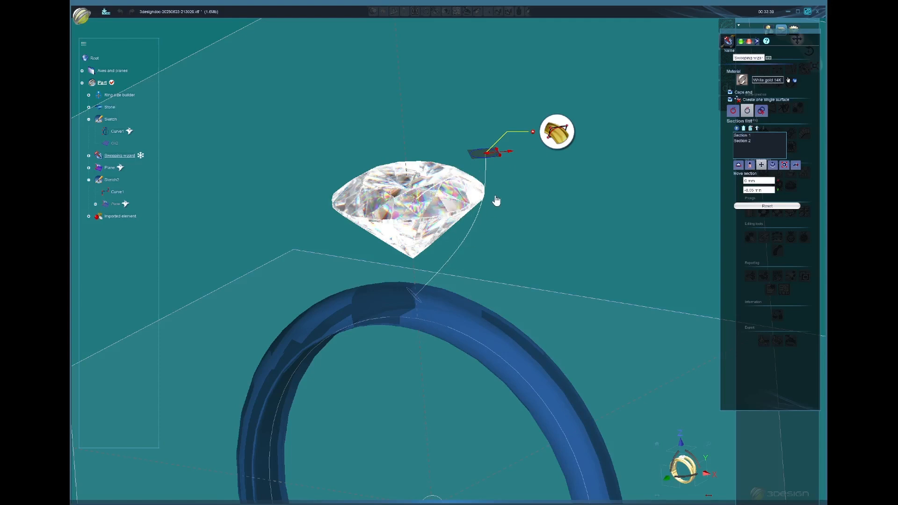
pyautogui.moveTo(475, 287); pyautogui.dragTo(307, 194, button='middle')
pyautogui.moveTo(485, 262); pyautogui.dragTo(544, 262, button='middle')
pyautogui.moveTo(524, 159); pyautogui.dragTo(532, 159)
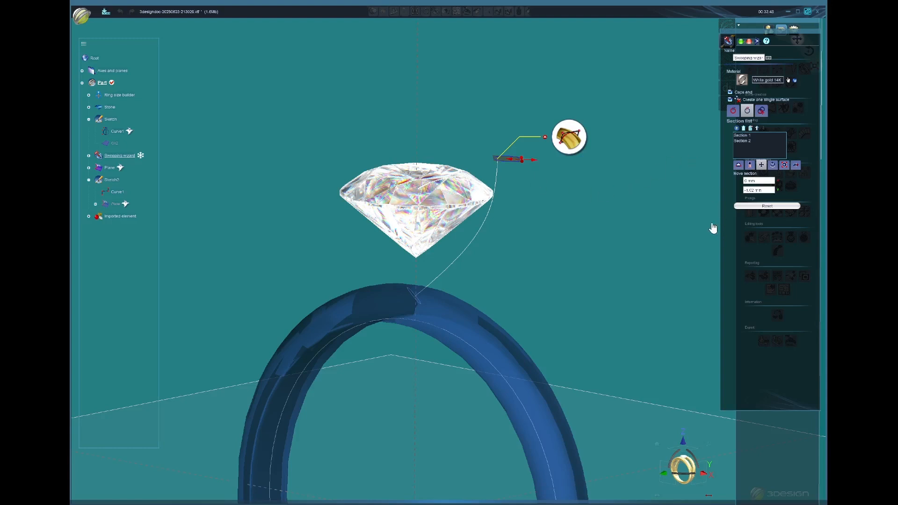
pyautogui.click(741, 41)
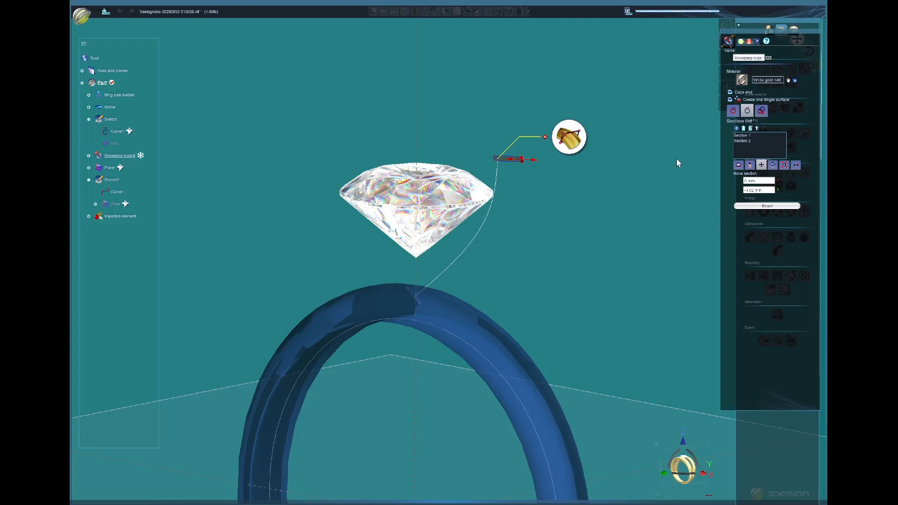
pyautogui.moveTo(521, 194); pyautogui.dragTo(401, 223, button='middle')
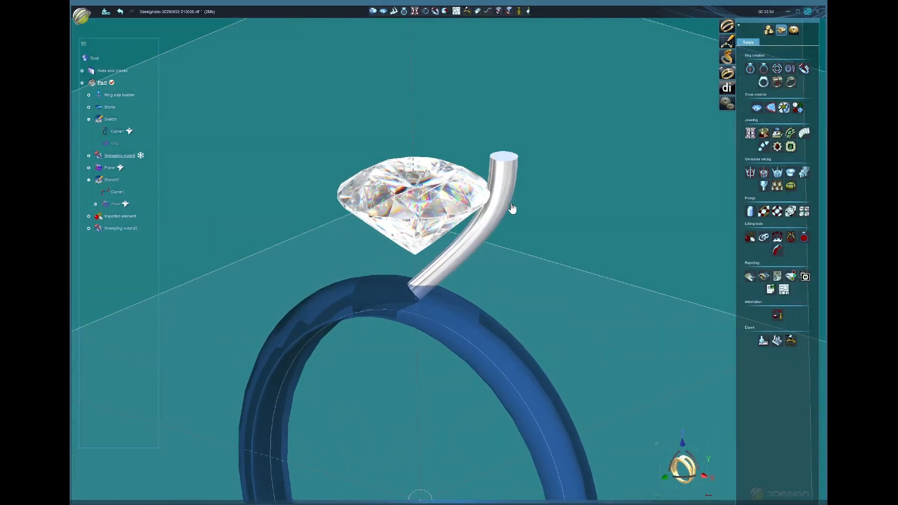
# Reopen the prong sweep, fine-tune the second section's offset from the stone and apply the change.
pyautogui.moveTo(514, 206); pyautogui.dragTo(505, 182, button='middle')
pyautogui.doubleClick(502, 186)
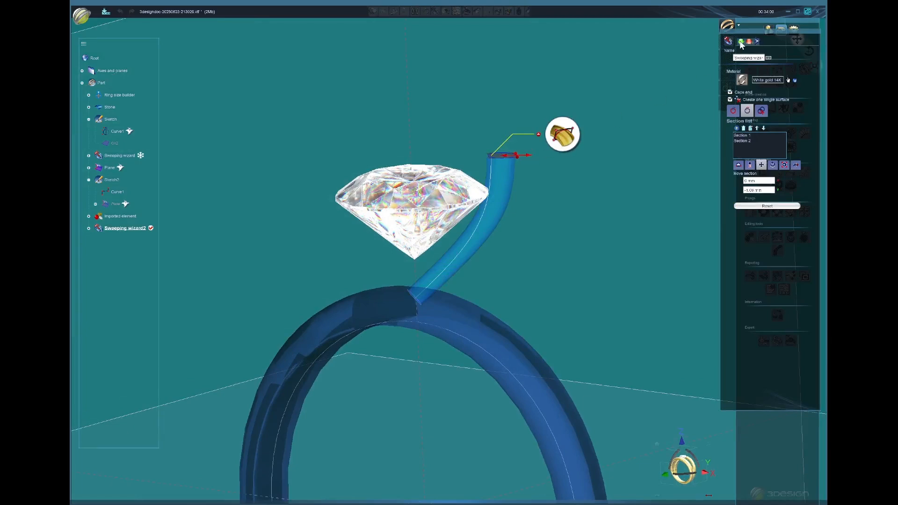
pyautogui.moveTo(392, 188); pyautogui.dragTo(538, 284, button='middle')
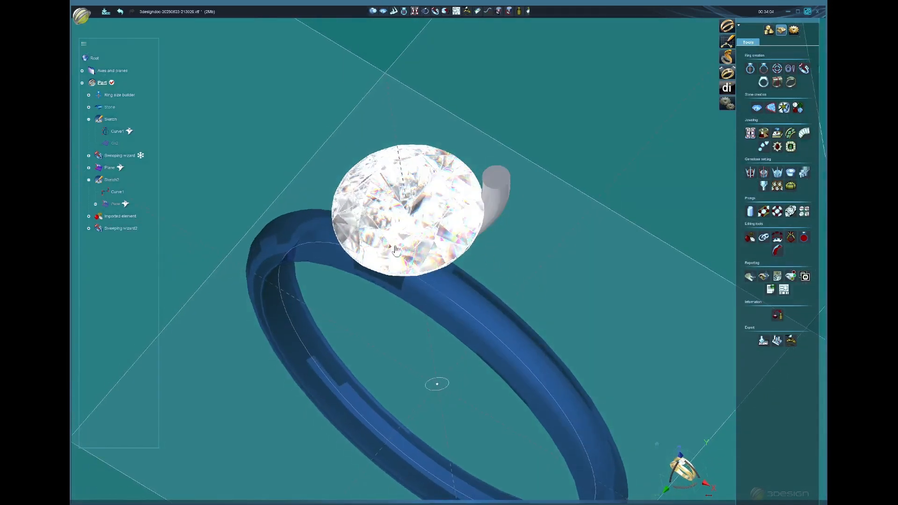
# Examine from several angles how the prong meets the edge of the stone and the ring band.
pyautogui.moveTo(484, 265); pyautogui.dragTo(495, 232, button='middle')
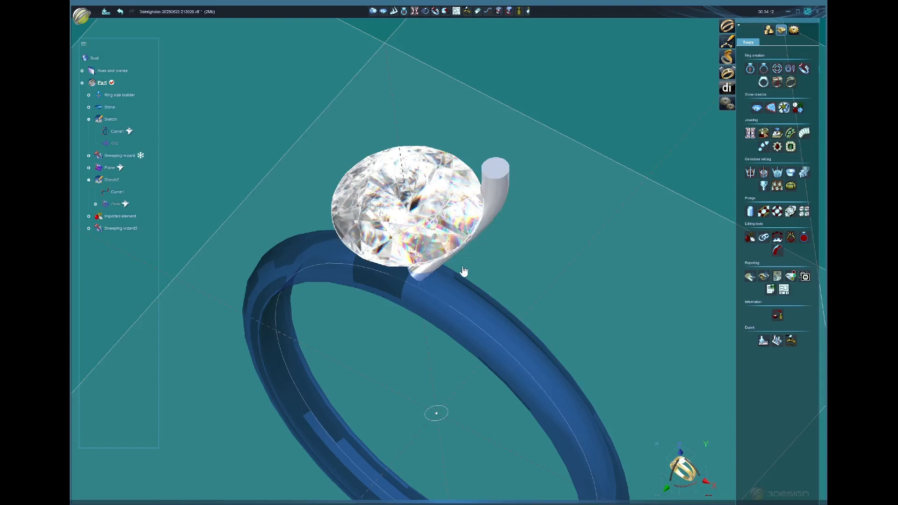
pyautogui.moveTo(511, 261); pyautogui.dragTo(520, 251, button='middle')
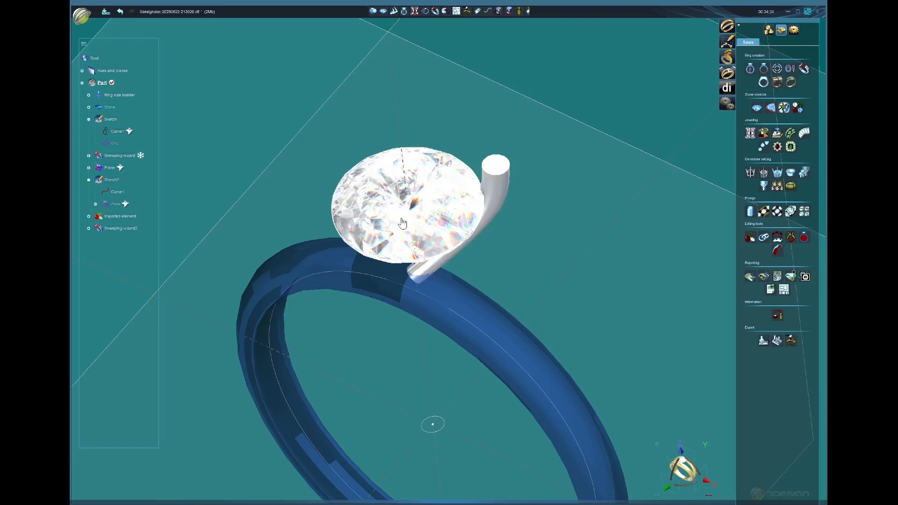
pyautogui.moveTo(403, 261); pyautogui.dragTo(420, 201, button='middle')
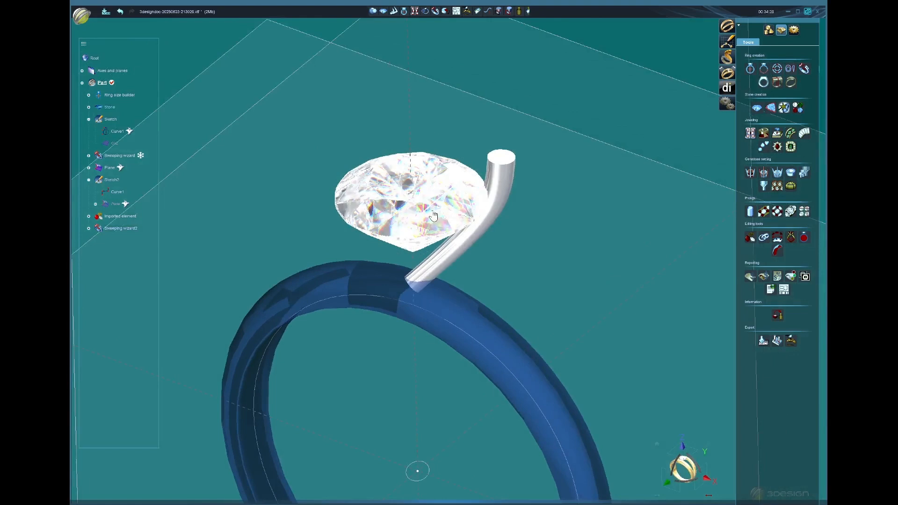
pyautogui.moveTo(431, 233); pyautogui.dragTo(421, 112, button='middle')
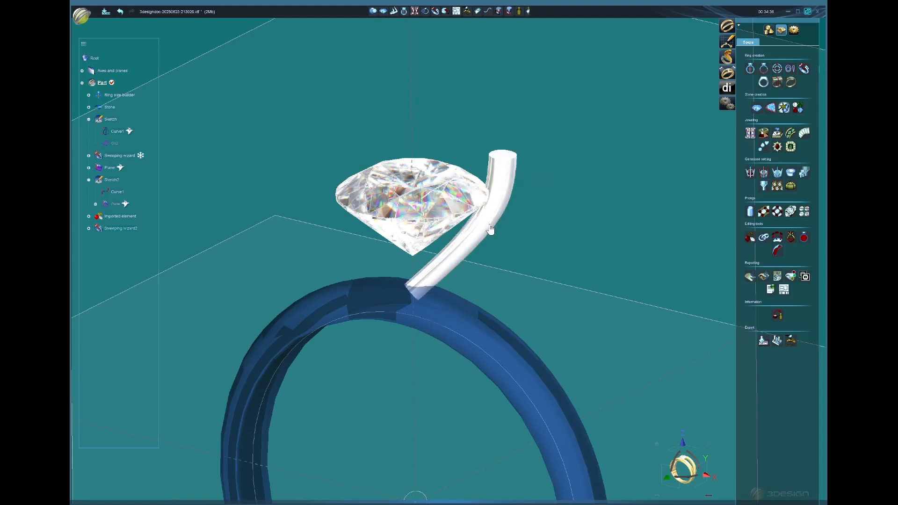
pyautogui.moveTo(532, 283); pyautogui.dragTo(466, 249, button='middle')
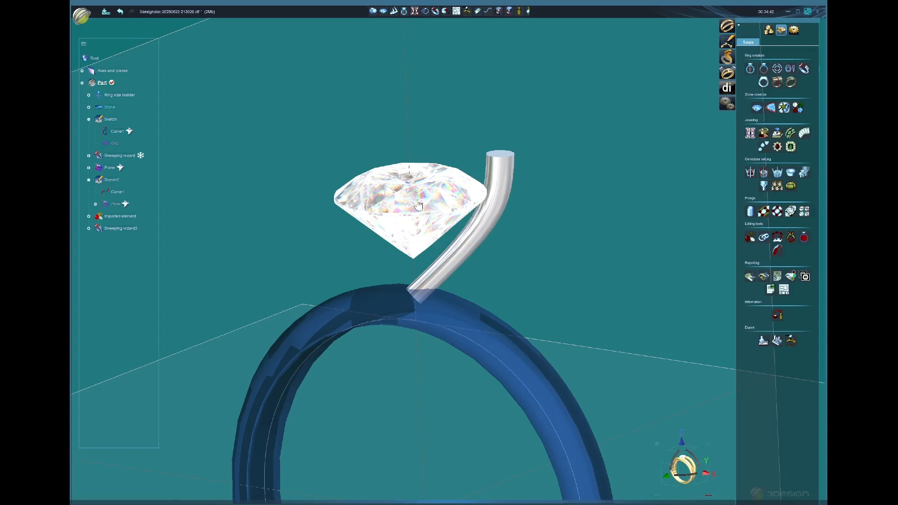
pyautogui.moveTo(508, 215); pyautogui.dragTo(508, 261, button='middle')
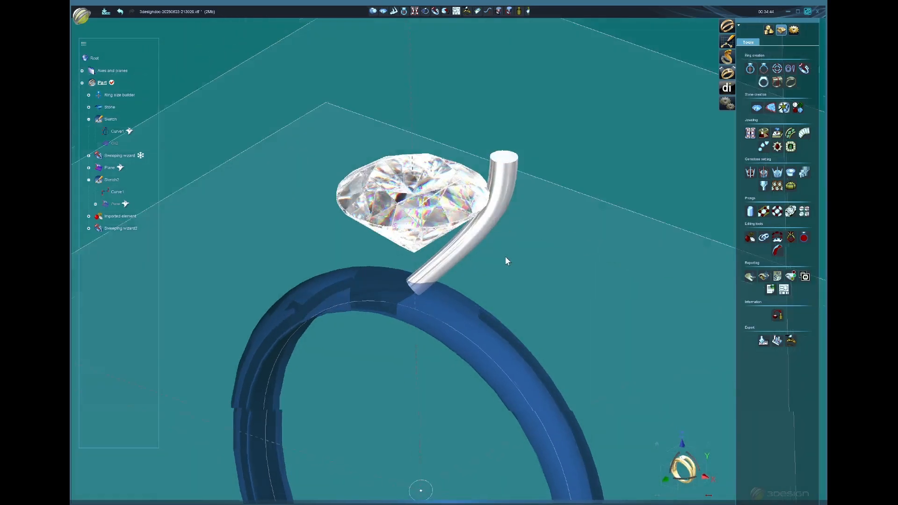
pyautogui.moveTo(361, 104); pyautogui.dragTo(361, 136, button='middle')
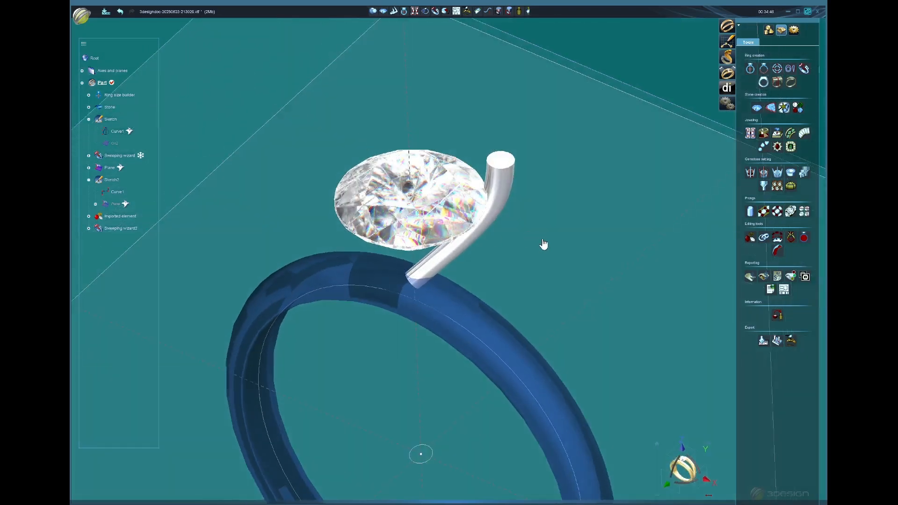
pyautogui.moveTo(543, 242); pyautogui.dragTo(536, 230, button='middle')
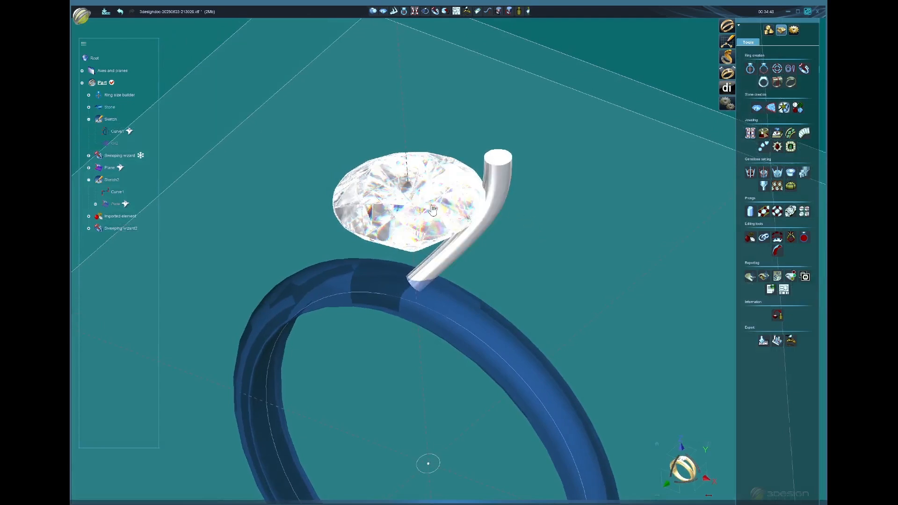
pyautogui.moveTo(511, 282); pyautogui.dragTo(512, 251, button='middle')
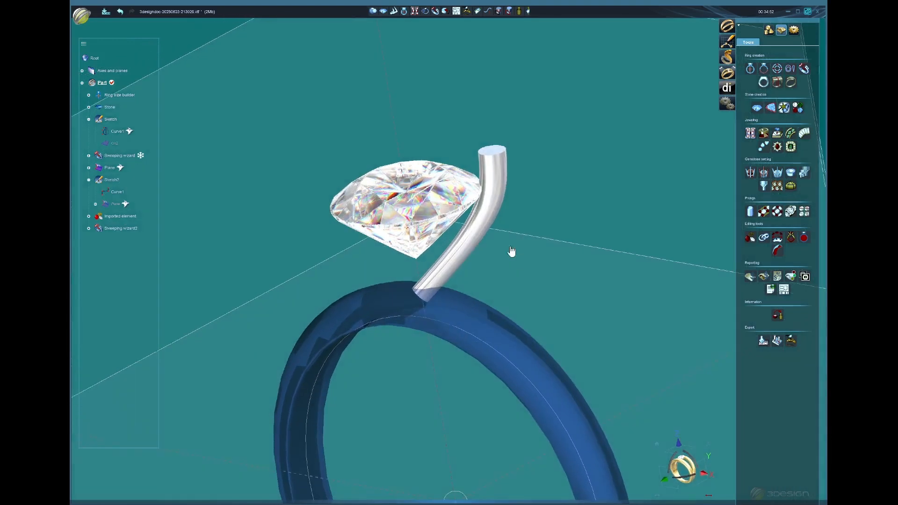
pyautogui.moveTo(316, 257); pyautogui.dragTo(402, 248, button='middle')
pyautogui.moveTo(530, 271); pyautogui.dragTo(535, 307, button='middle')
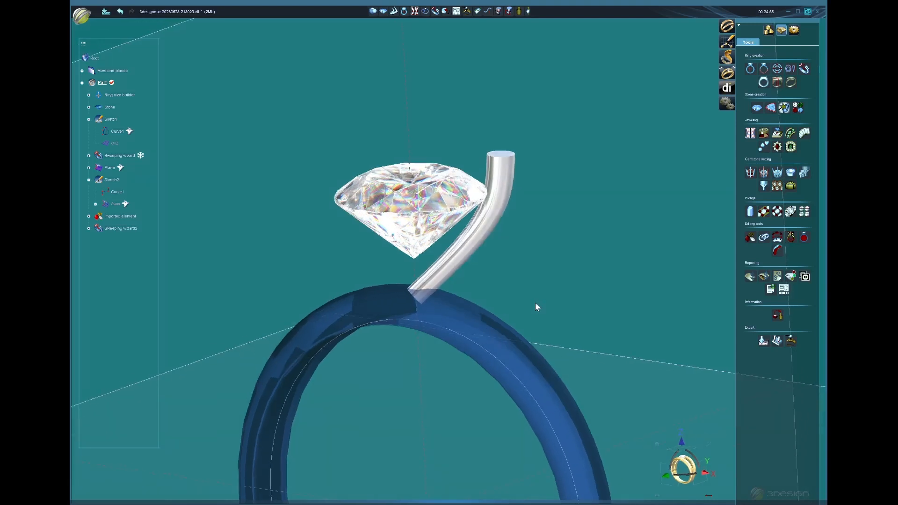
pyautogui.moveTo(317, 215); pyautogui.dragTo(326, 247, button='middle')
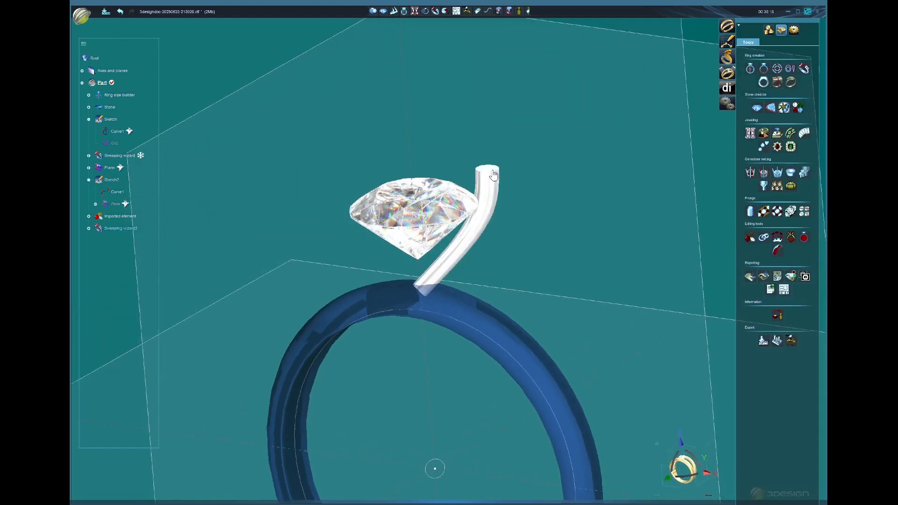
# Round off the prong's top end face with a Multi bulge offset about 0.4 mm along its axis.
pyautogui.moveTo(486, 229)
pyautogui.mouseDown(button='middle')
pyautogui.moveTo(488, 204)
pyautogui.moveTo(500, 236)
pyautogui.mouseUp(button='middle')
pyautogui.click(481, 236)
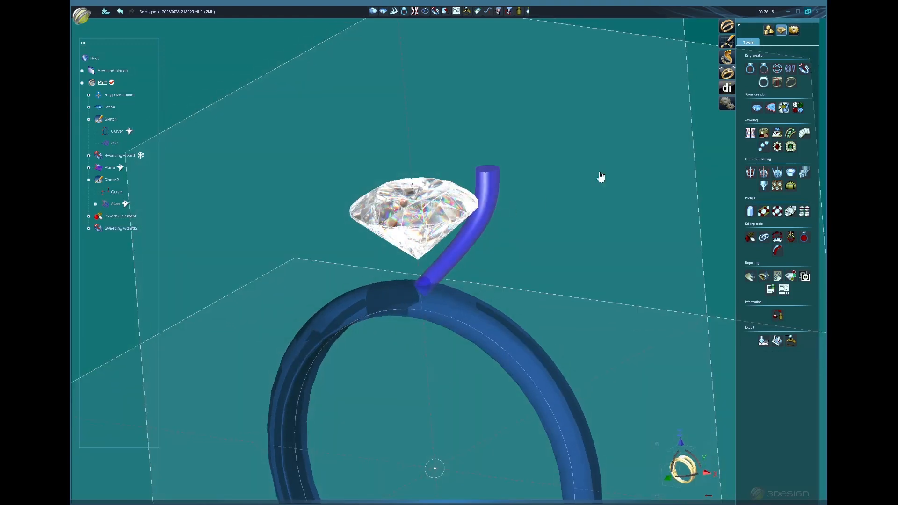
pyautogui.click(770, 31)
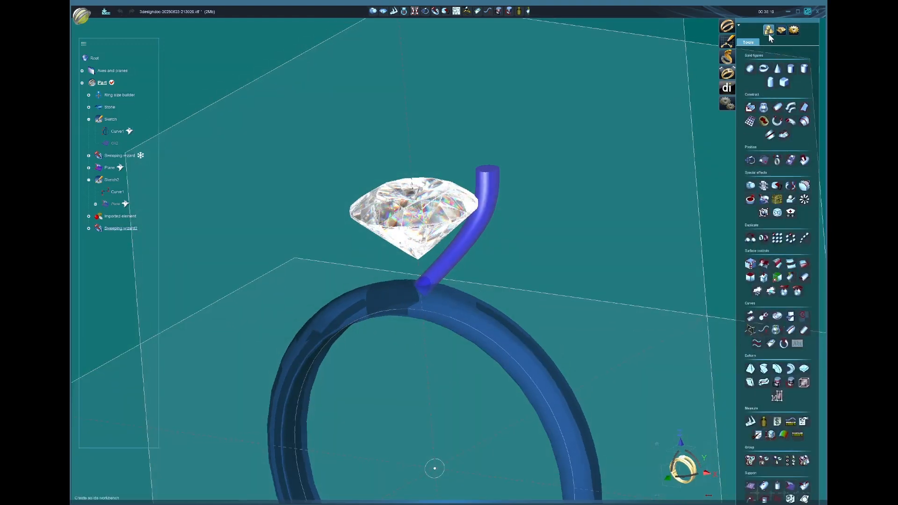
pyautogui.click(778, 122)
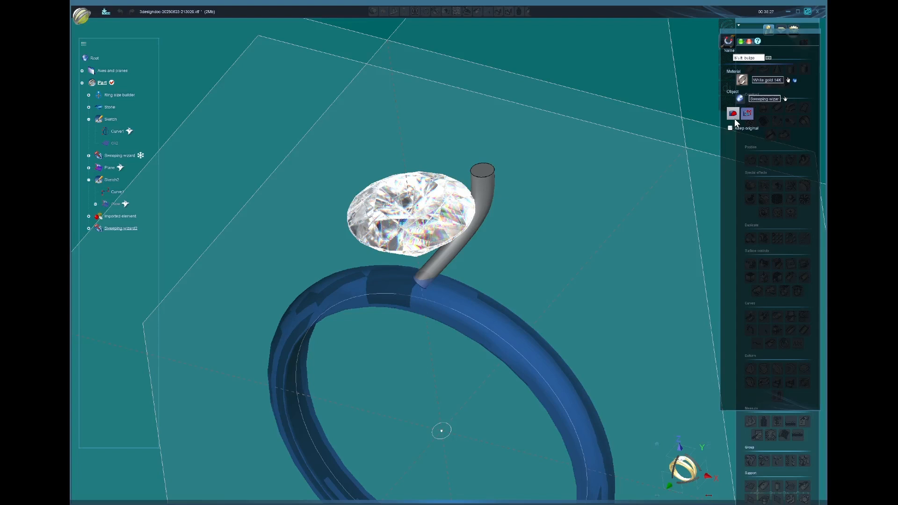
pyautogui.click(484, 172)
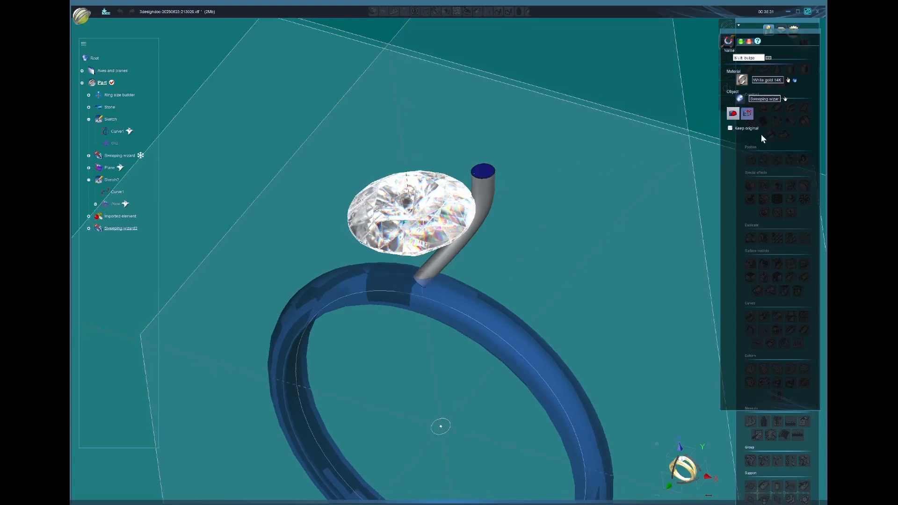
pyautogui.click(747, 115)
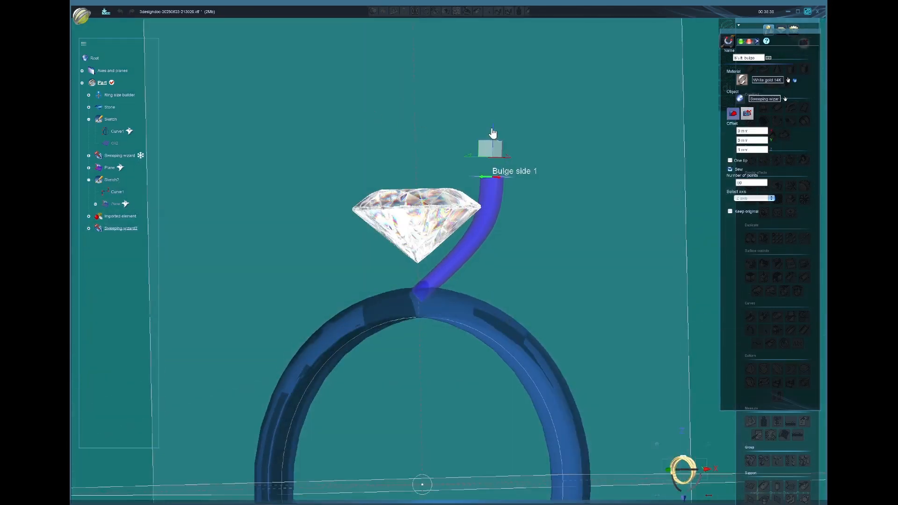
pyautogui.moveTo(494, 133); pyautogui.dragTo(492, 139)
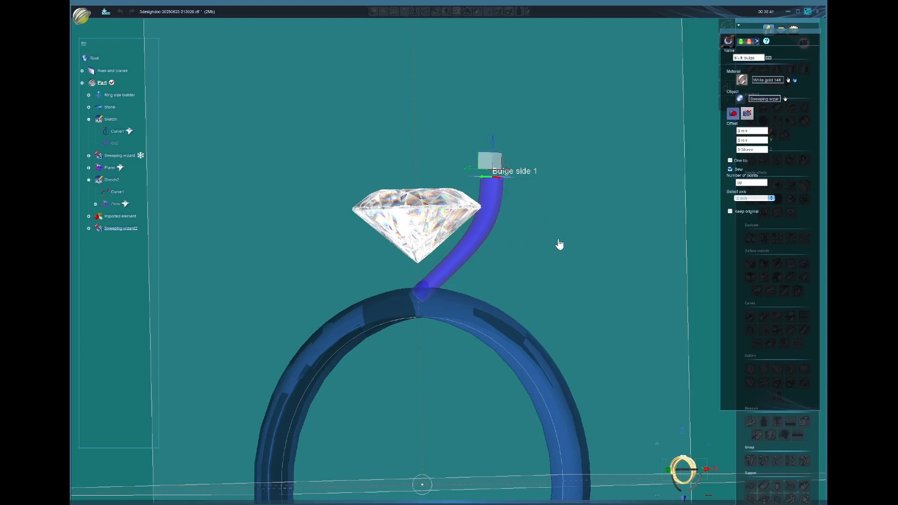
pyautogui.click(742, 42)
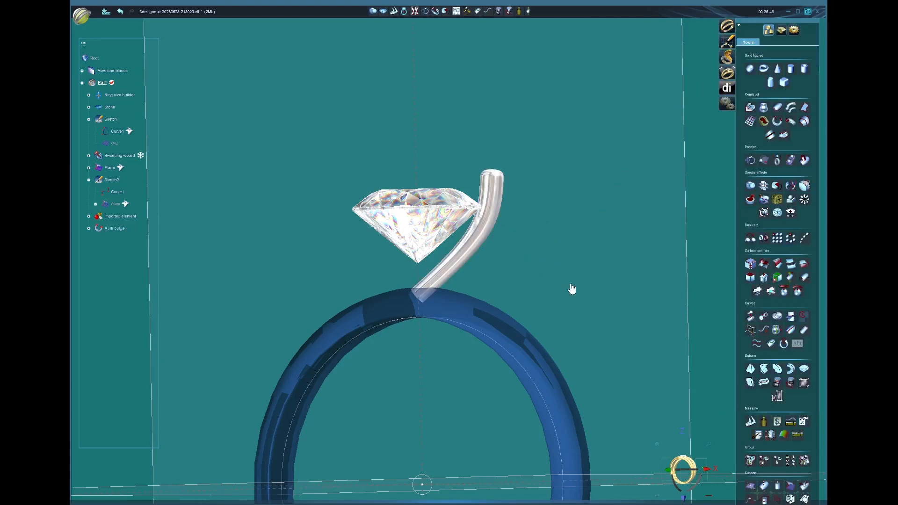
# Mirror the rounded prong across the OYZ plane to the opposite side of the stone.
pyautogui.moveTo(351, 125); pyautogui.dragTo(374, 180, button='right')
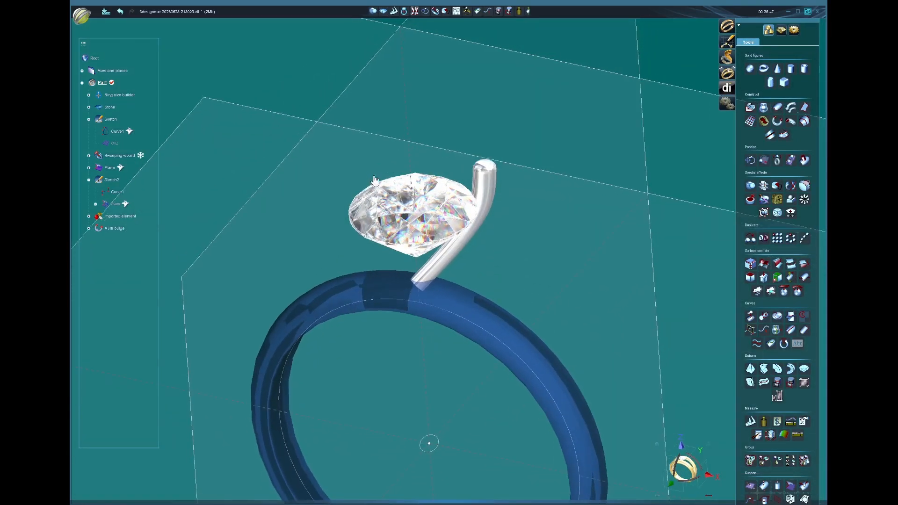
pyautogui.click(680, 457)
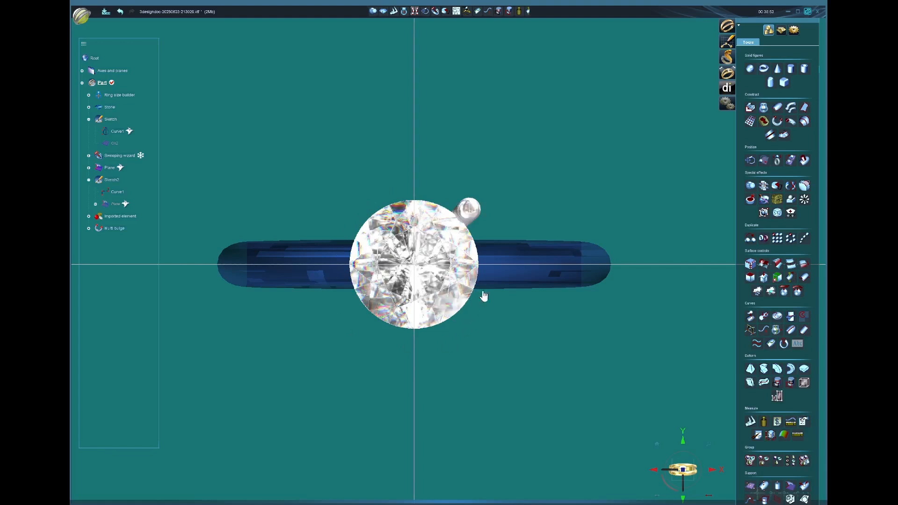
pyautogui.click(473, 217)
pyautogui.click(763, 239)
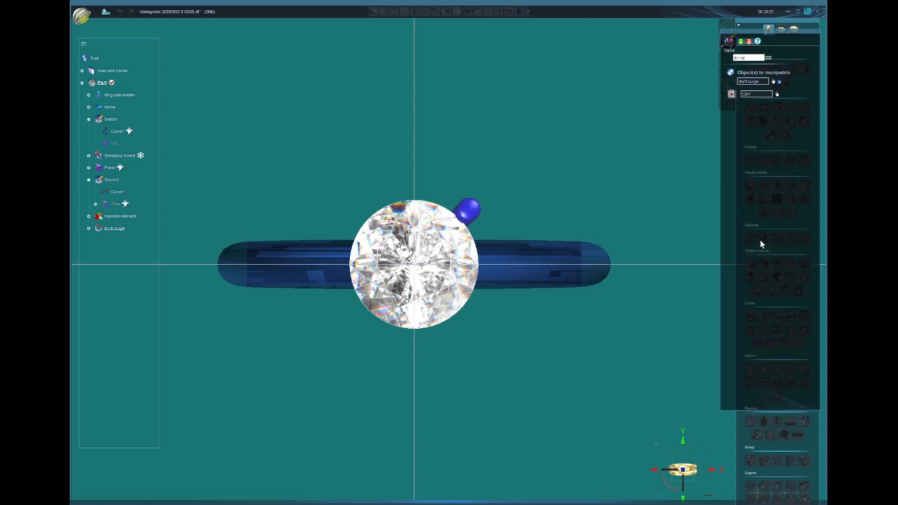
pyautogui.click(415, 147)
pyautogui.moveTo(546, 177); pyautogui.dragTo(538, 133, button='middle')
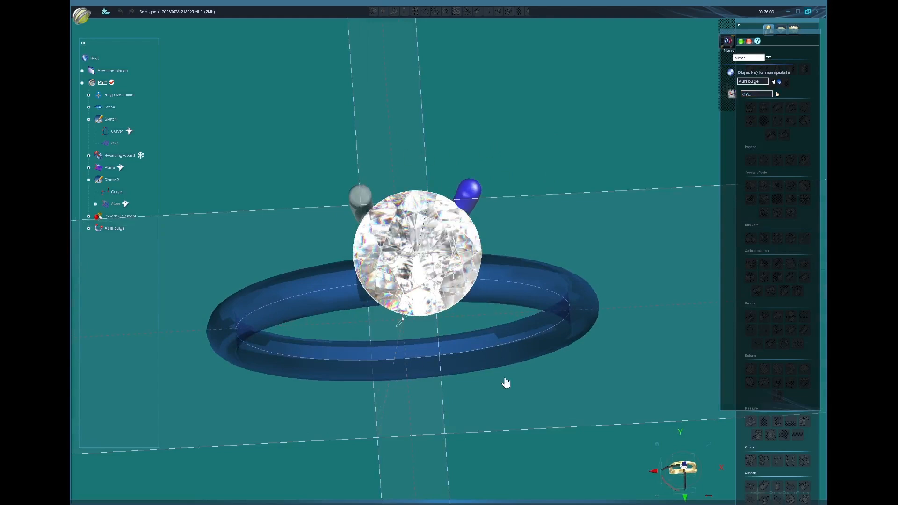
pyautogui.moveTo(510, 426); pyautogui.dragTo(494, 357, button='middle')
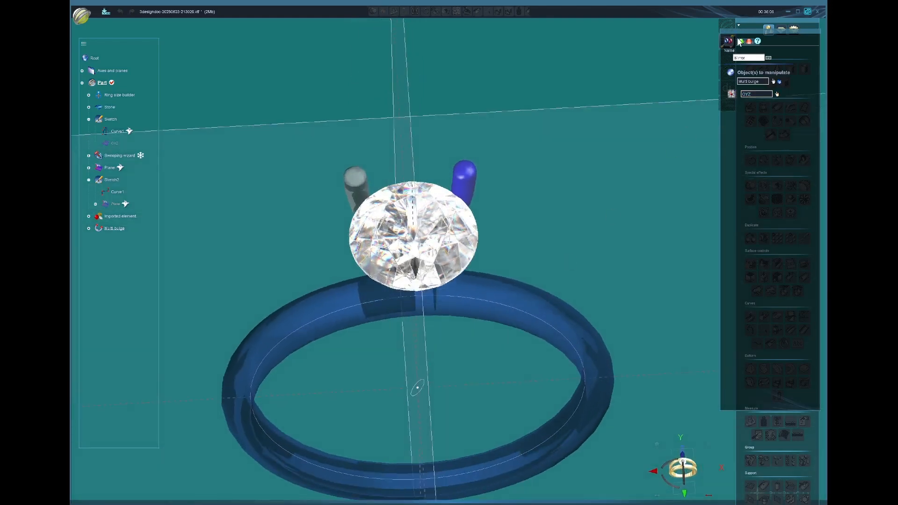
pyautogui.click(741, 42)
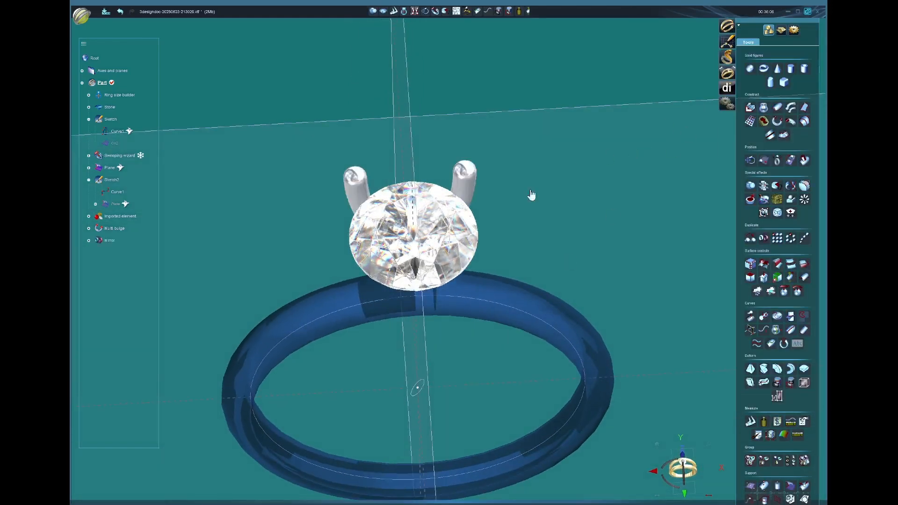
# Mirror both prongs across the OXZ plane so that four prongs surround the stone.
pyautogui.click(470, 183)
pyautogui.keyDown('ctrl'); pyautogui.click(359, 188); pyautogui.keyUp('ctrl')
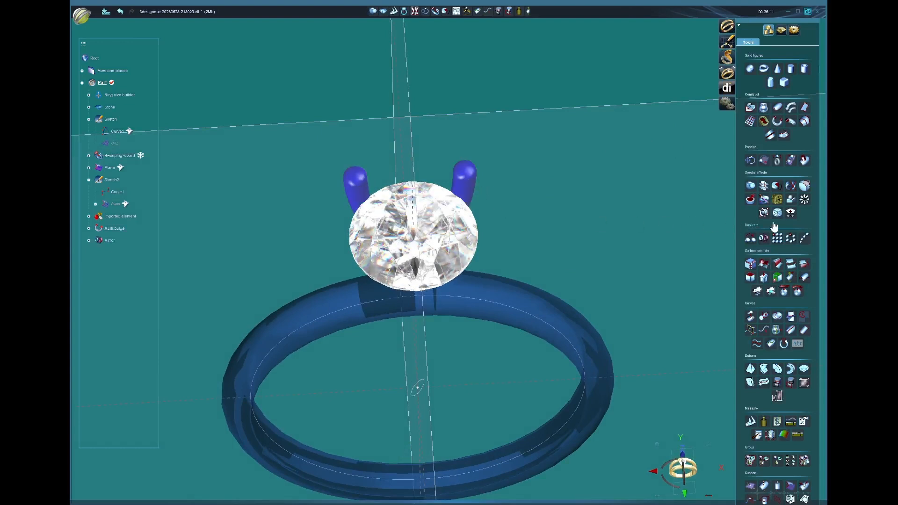
pyautogui.click(764, 239)
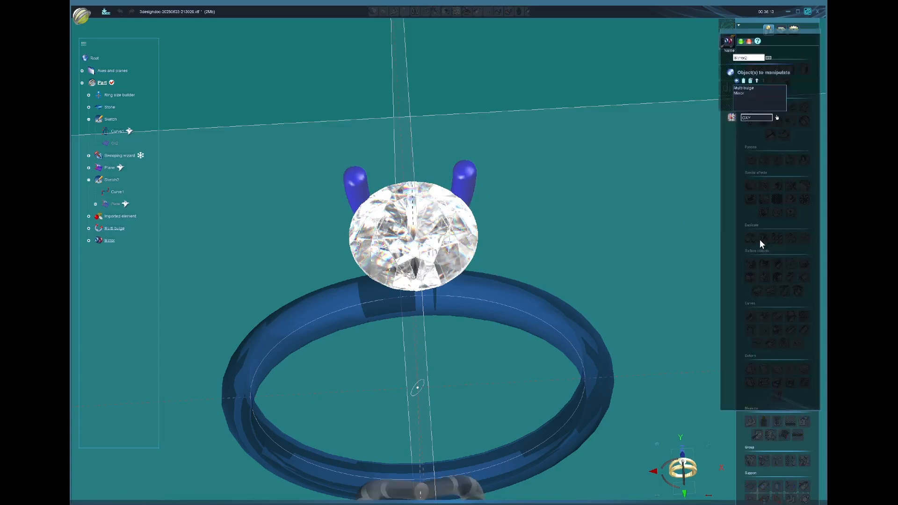
pyautogui.click(777, 119)
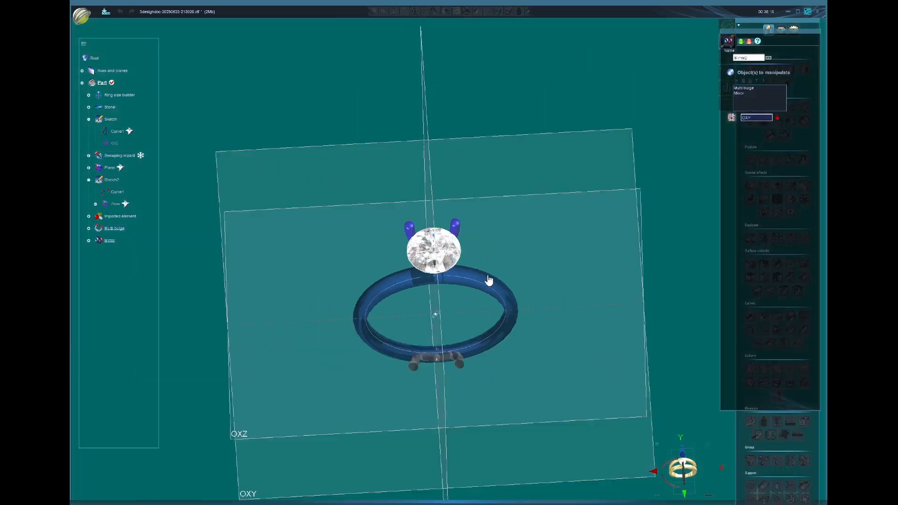
pyautogui.moveTo(531, 295); pyautogui.dragTo(380, 365, button='middle')
pyautogui.moveTo(407, 225); pyautogui.dragTo(404, 237, button='middle')
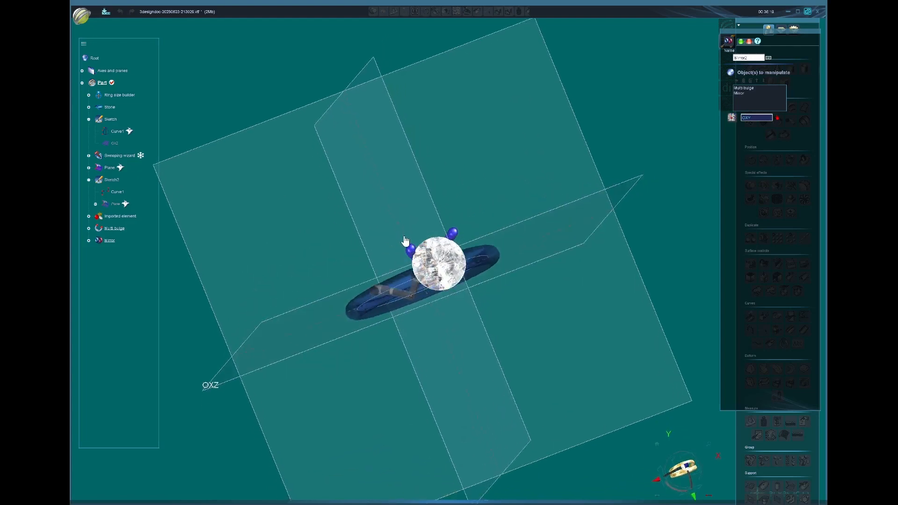
pyautogui.moveTo(461, 341); pyautogui.dragTo(530, 315, button='middle')
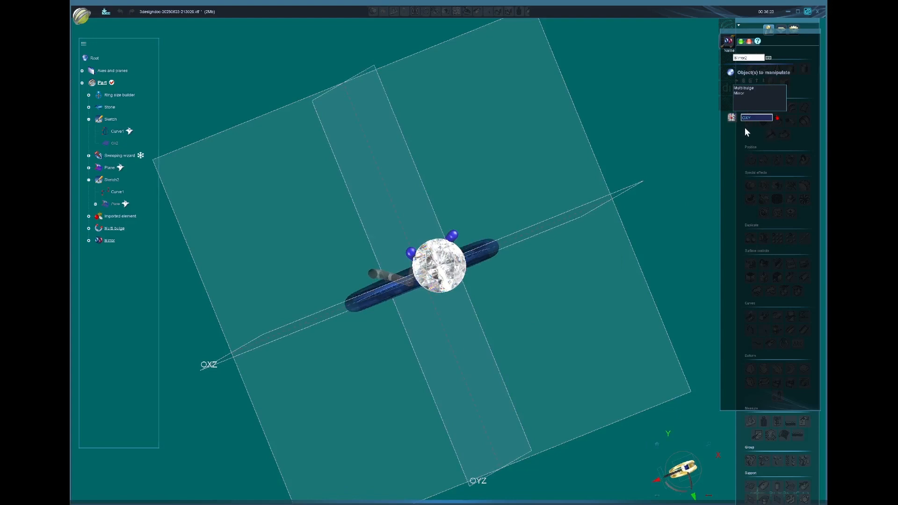
pyautogui.click(543, 228)
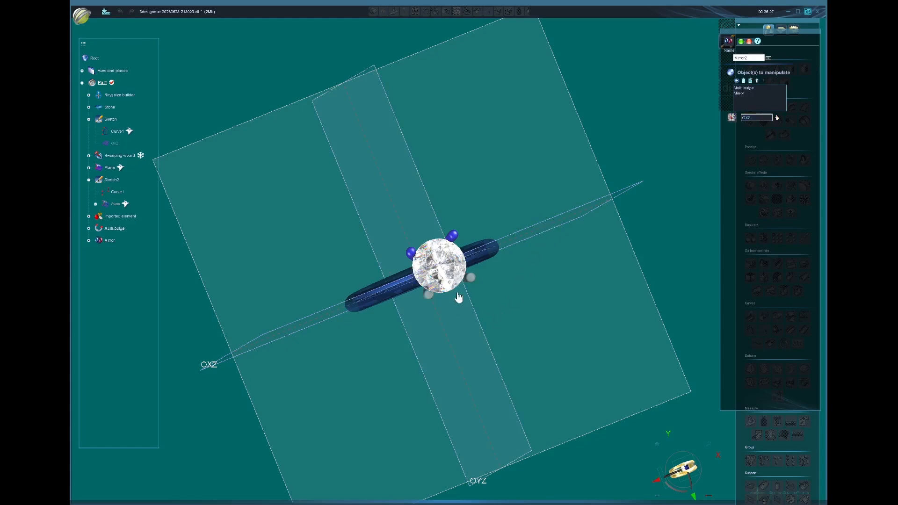
pyautogui.moveTo(459, 299); pyautogui.dragTo(683, 123, button='middle')
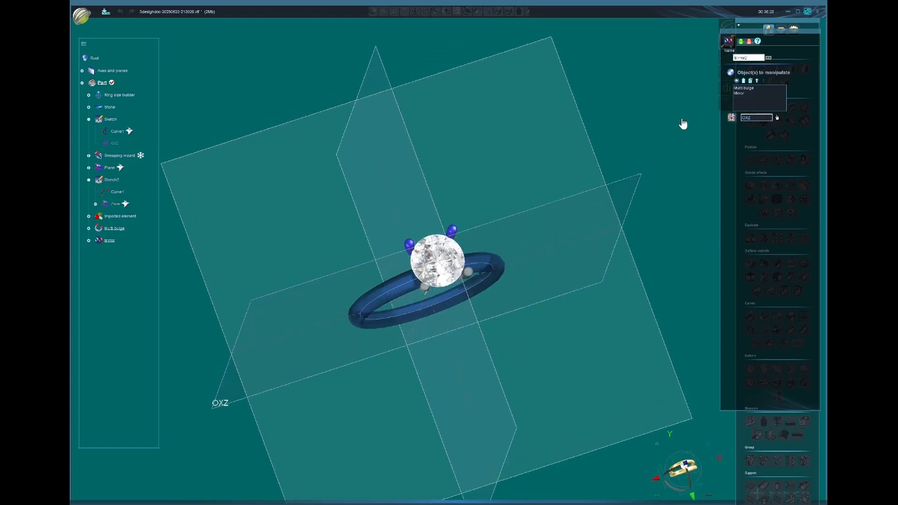
pyautogui.click(741, 41)
pyautogui.moveTo(483, 399); pyautogui.dragTo(251, 278, button='middle')
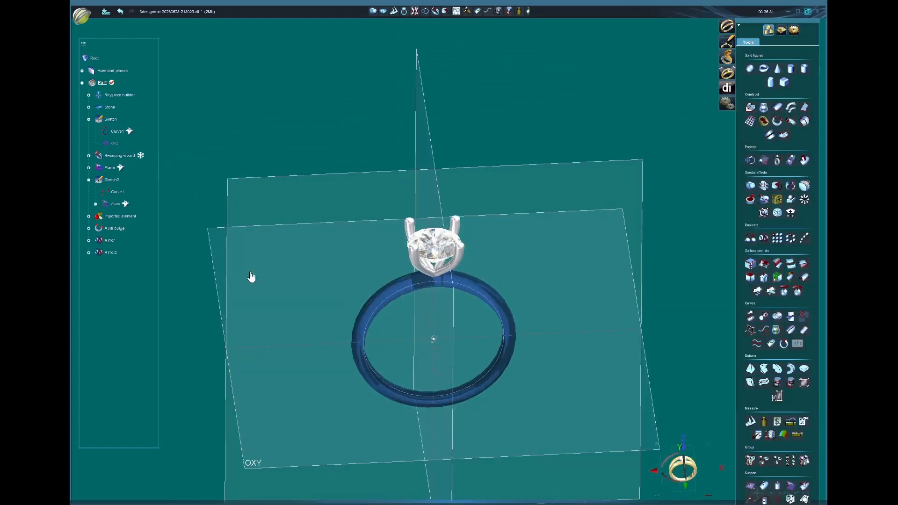
pyautogui.moveTo(442, 372); pyautogui.dragTo(465, 393, button='middle')
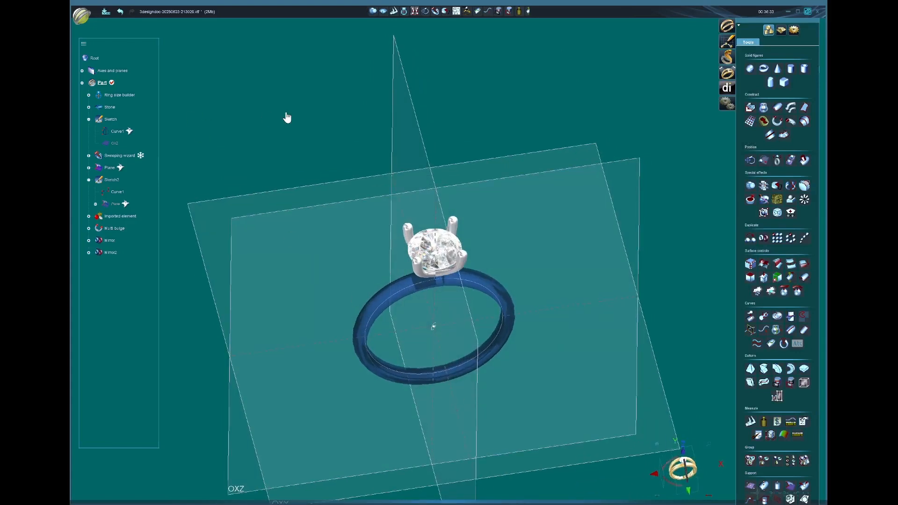
# Undo both mirror operations, leaving only the original prong.
pyautogui.click(121, 12)
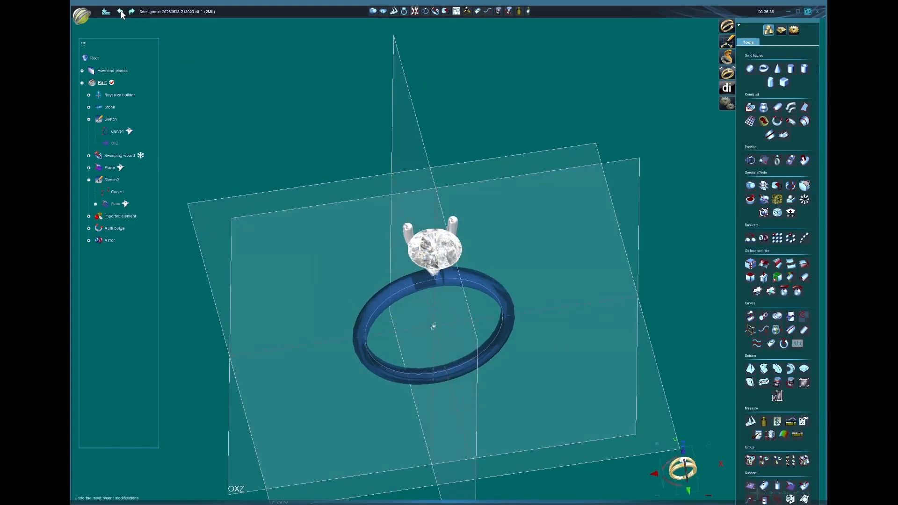
pyautogui.click(121, 13)
pyautogui.moveTo(356, 303); pyautogui.dragTo(353, 275, button='middle')
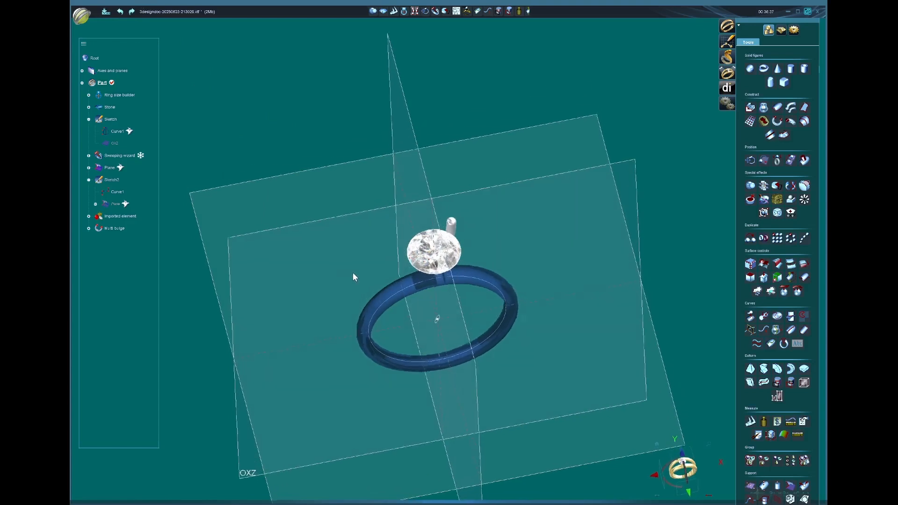
pyautogui.moveTo(500, 286); pyautogui.dragTo(502, 321, button='middle')
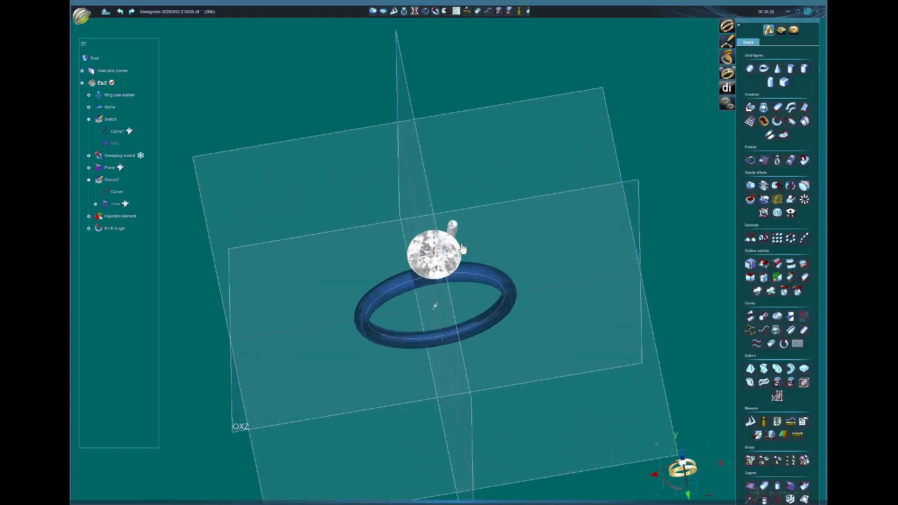
# Set up a circular duplication of the prong around the stone about the OZ axis.
pyautogui.click(454, 229)
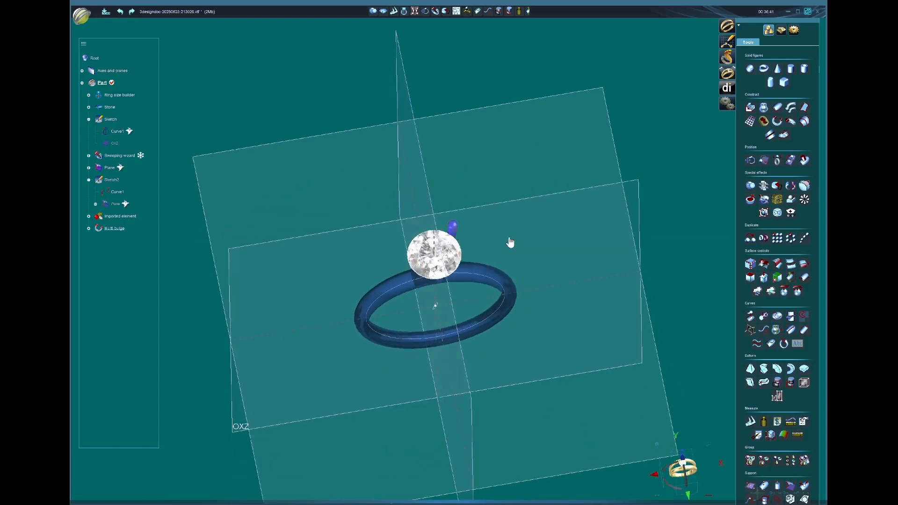
pyautogui.click(791, 240)
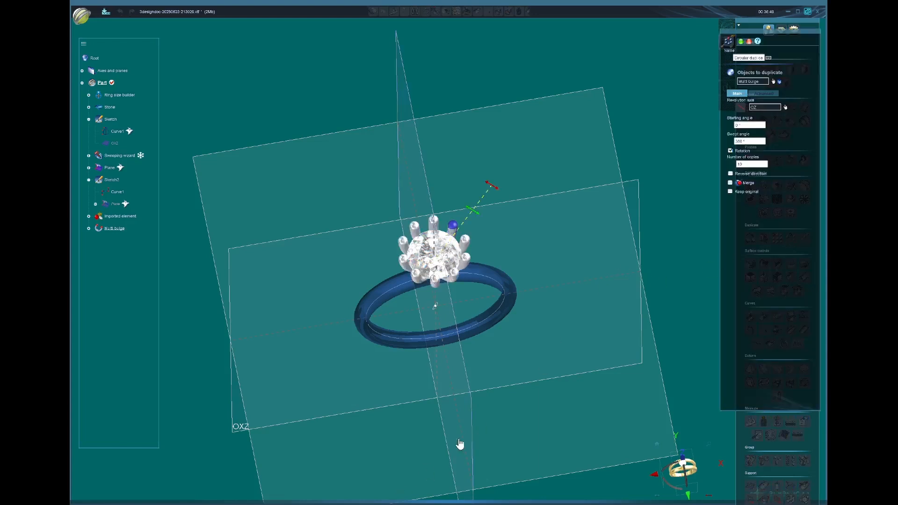
pyautogui.moveTo(461, 445); pyautogui.dragTo(464, 382, button='right')
pyautogui.moveTo(487, 141); pyautogui.dragTo(473, 191, button='middle')
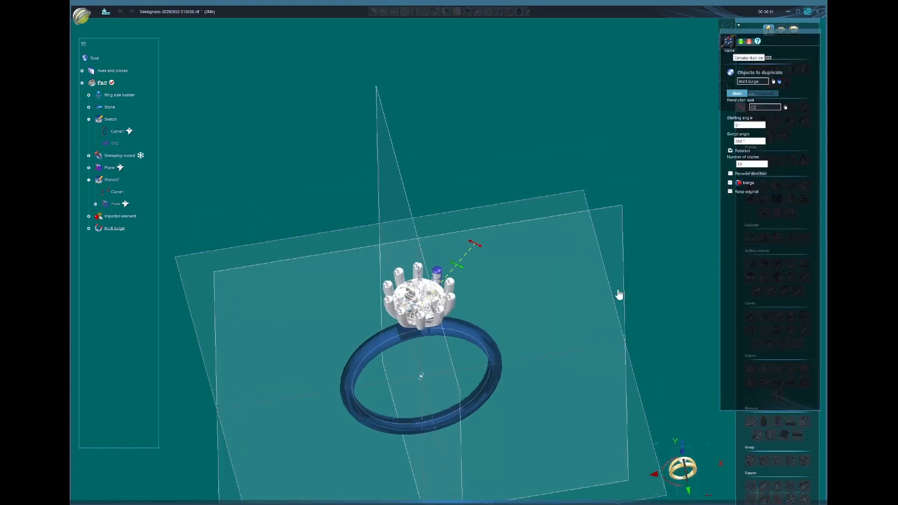
pyautogui.moveTo(619, 291); pyautogui.dragTo(614, 322, button='right')
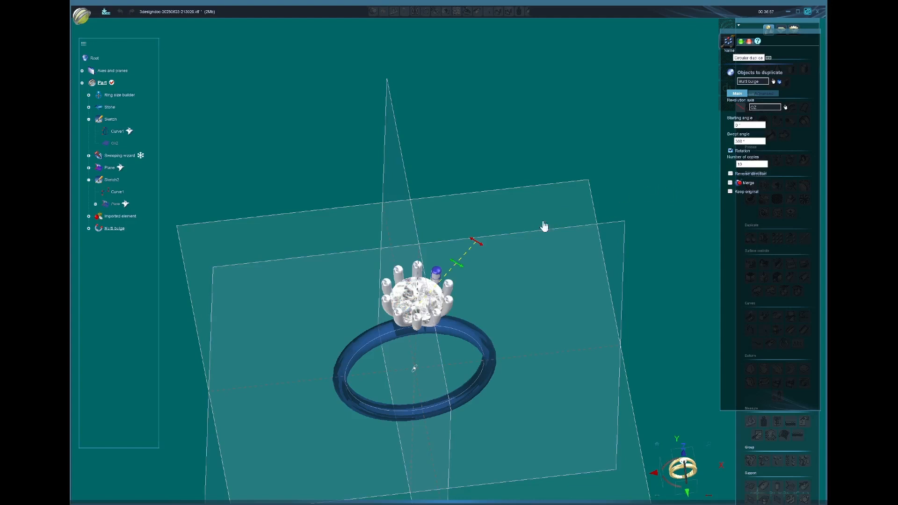
pyautogui.moveTo(392, 322); pyautogui.dragTo(386, 329, button='right')
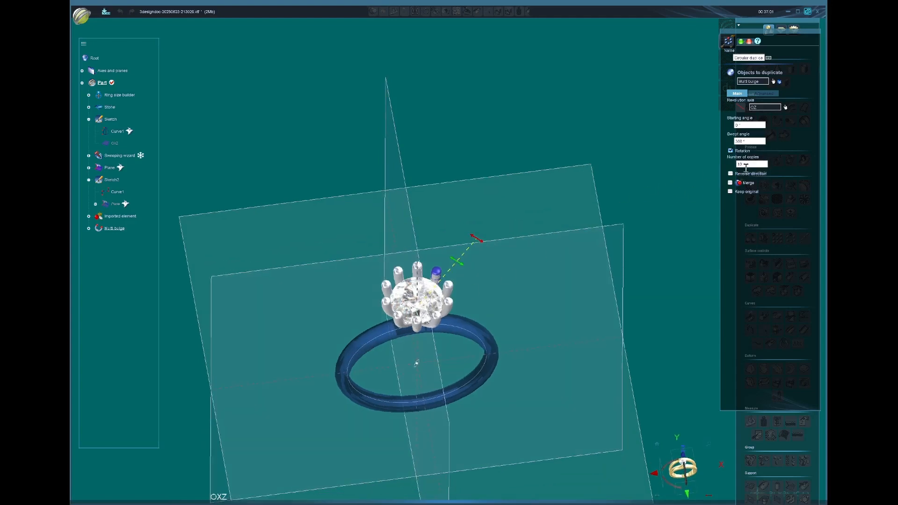
# Try 7 and 4 copies for the circular duplication and check the prong layout around the stone.
pyautogui.doubleClick(748, 165)
pyautogui.write('7')
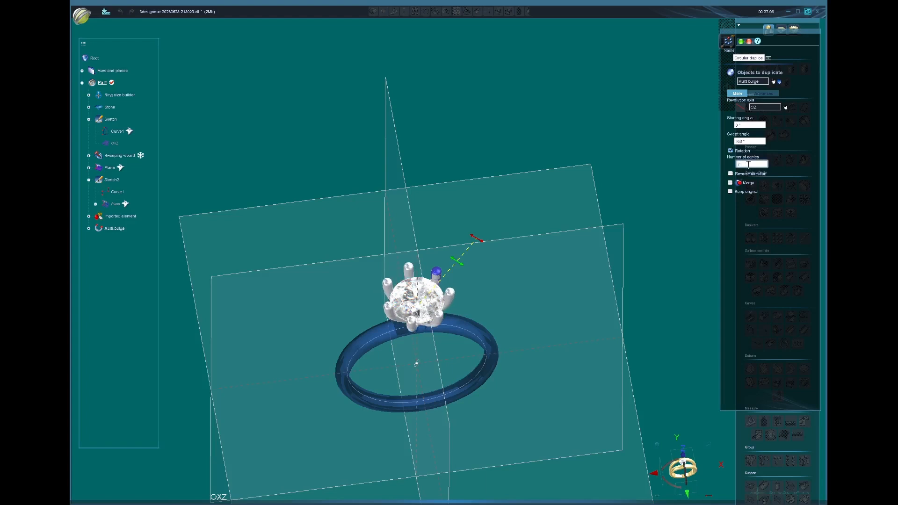
pyautogui.press('BackSpace')
pyautogui.write('4')
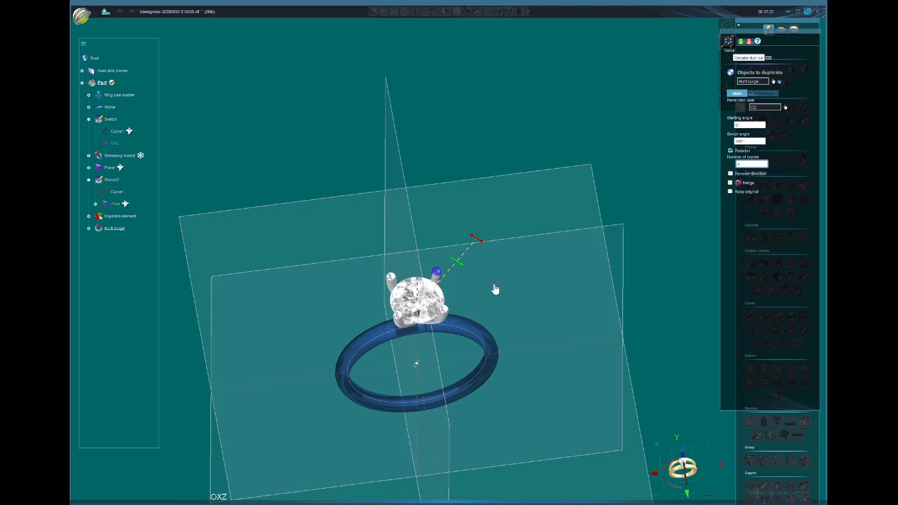
pyautogui.moveTo(457, 336); pyautogui.dragTo(449, 385, button='middle')
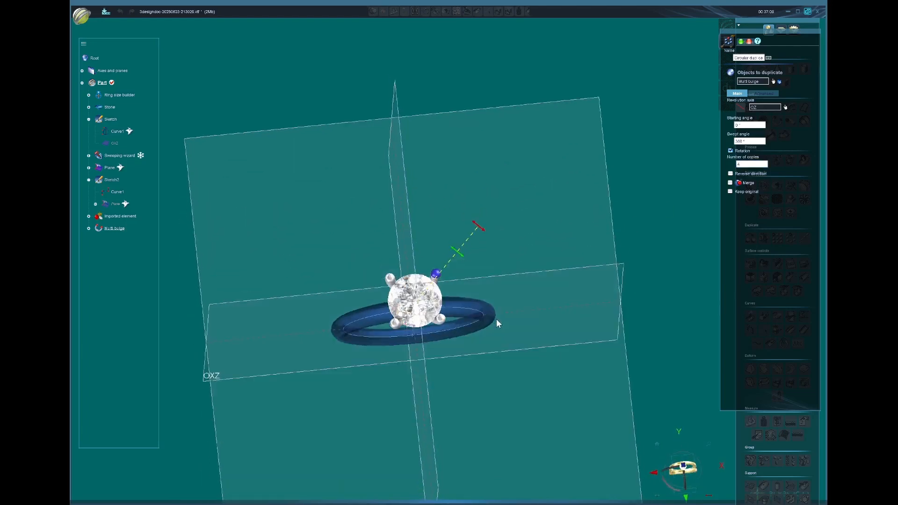
pyautogui.moveTo(497, 323); pyautogui.dragTo(489, 348, button='middle')
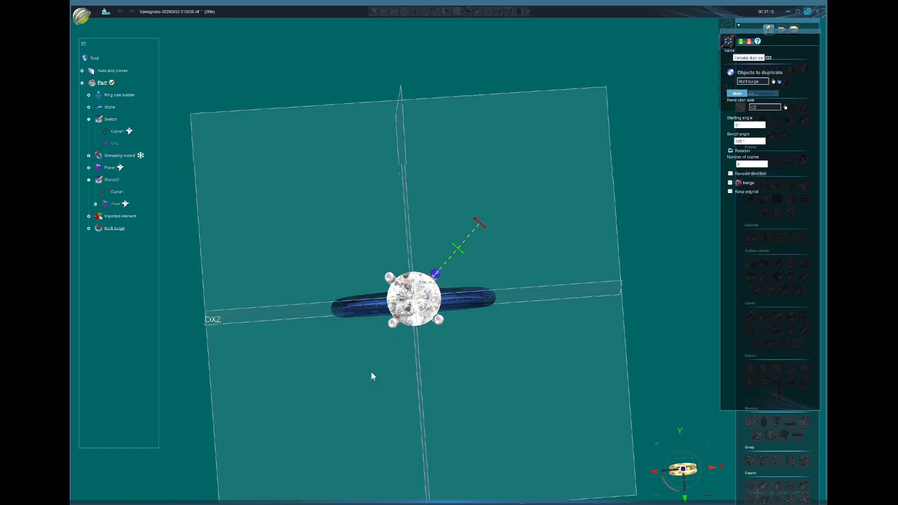
pyautogui.moveTo(371, 373); pyautogui.dragTo(291, 250, button='middle')
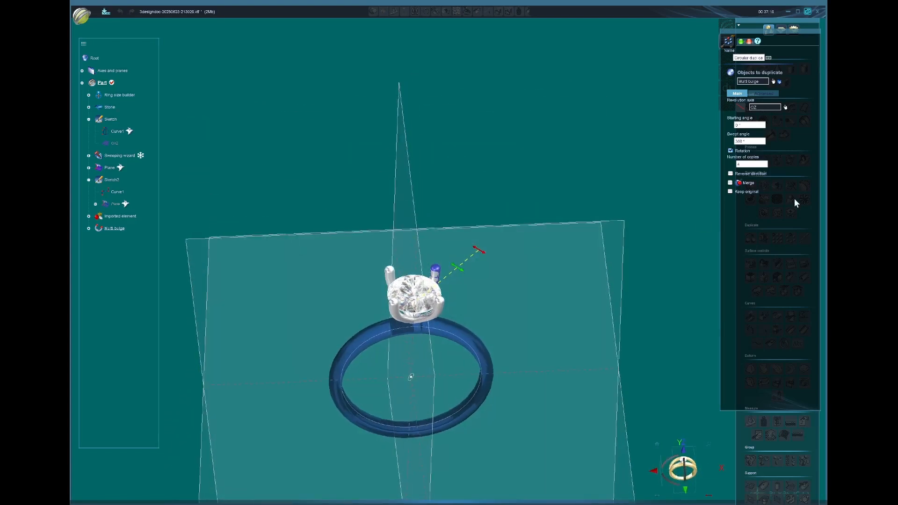
# Set the number of copies to 6 and apply the circular duplication of the prong.
pyautogui.doubleClick(744, 165)
pyautogui.write('6')
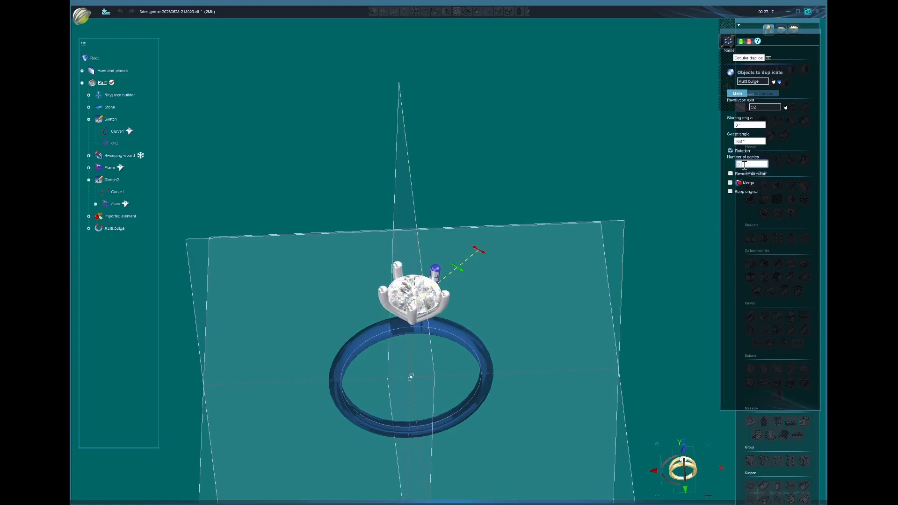
pyautogui.moveTo(473, 198); pyautogui.dragTo(436, 288, button='middle')
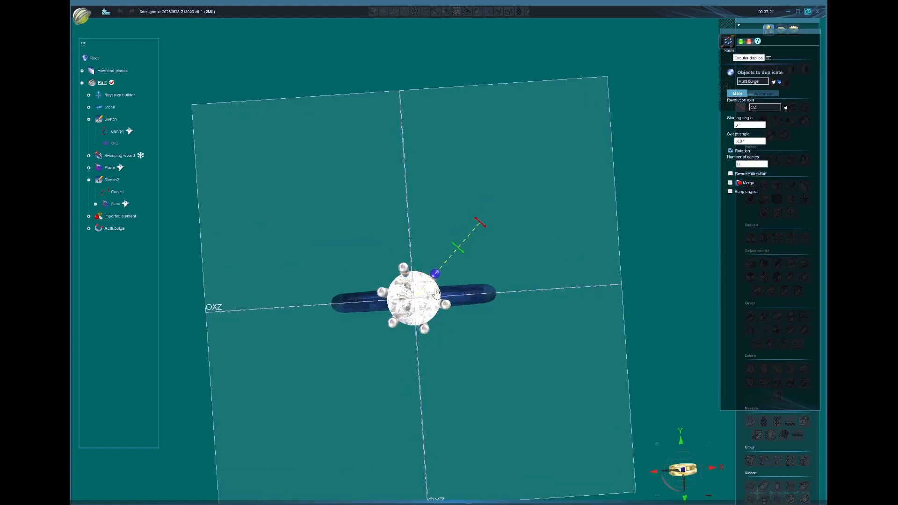
pyautogui.click(681, 468)
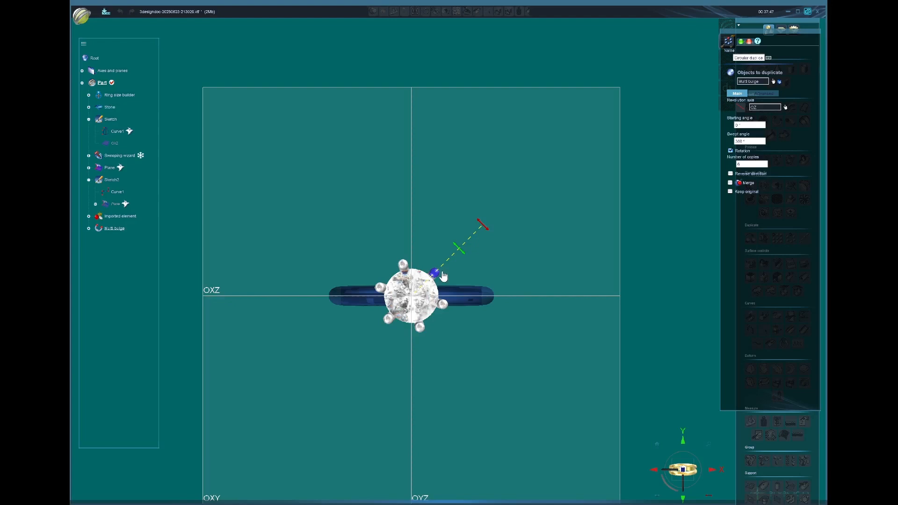
pyautogui.click(741, 41)
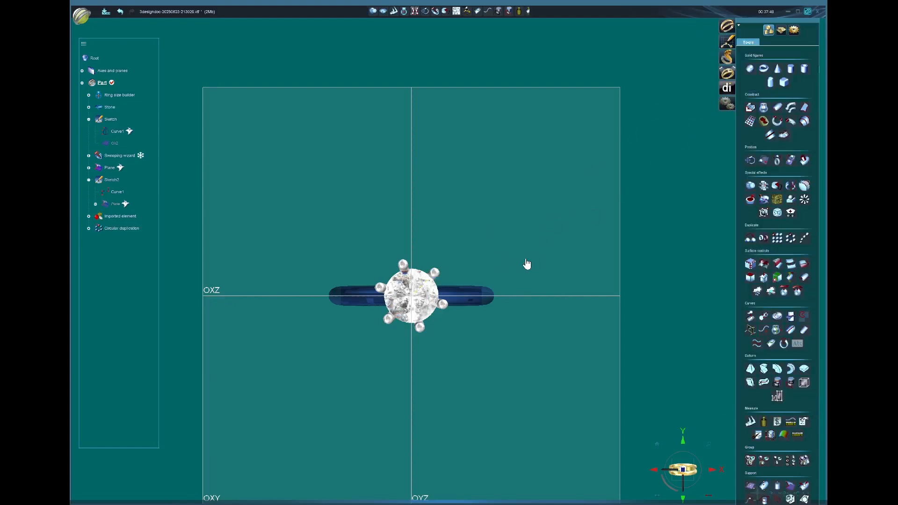
# Rotate the six-prong circular duplication freely in the OXY plane to arrange the prongs symmetrically with the band.
pyautogui.click(438, 277)
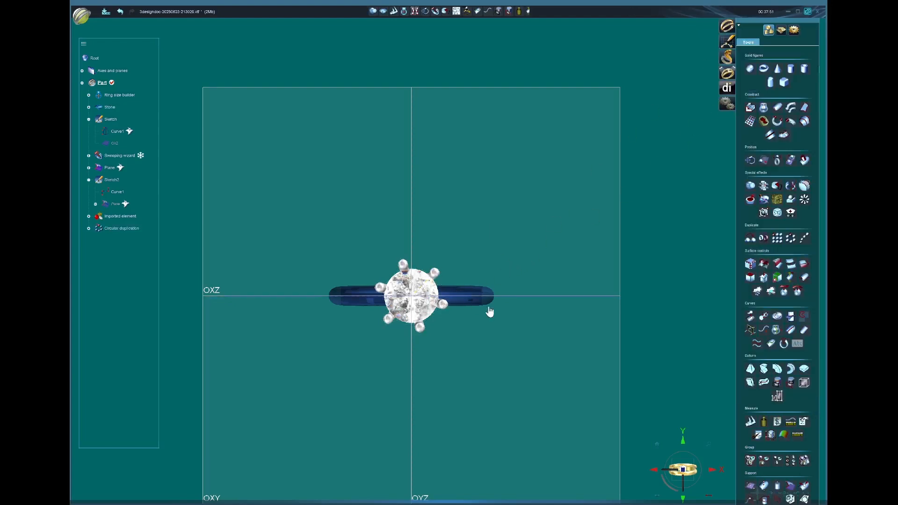
pyautogui.click(751, 161)
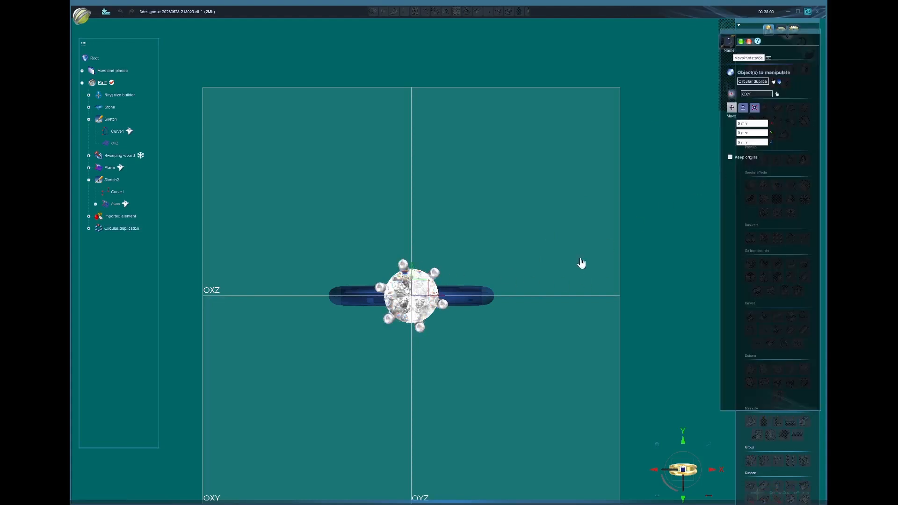
pyautogui.click(744, 110)
pyautogui.moveTo(441, 254); pyautogui.dragTo(456, 257)
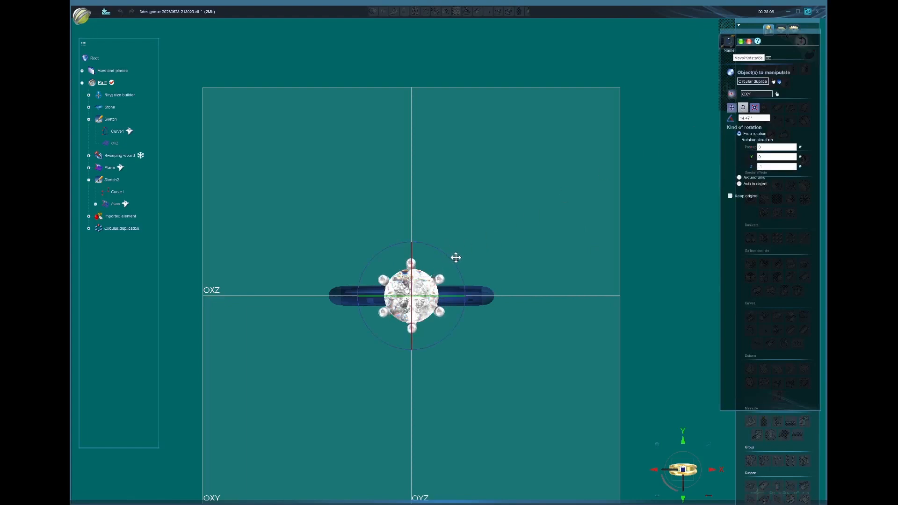
pyautogui.click(741, 42)
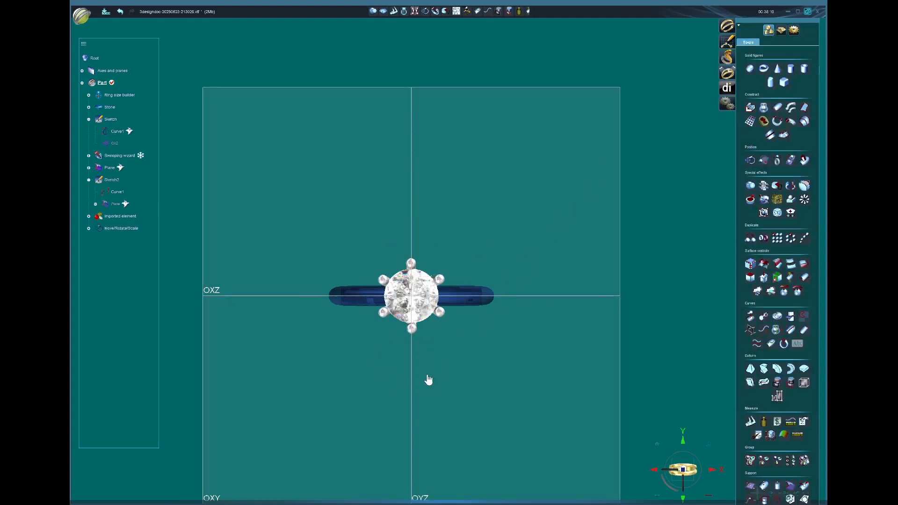
# Inspect the rotated prongs in perspective and undo their rotation.
pyautogui.moveTo(427, 343); pyautogui.dragTo(510, 381, button='right')
pyautogui.moveTo(549, 315); pyautogui.dragTo(496, 325, button='right')
pyautogui.moveTo(398, 178); pyautogui.dragTo(384, 181, button='right')
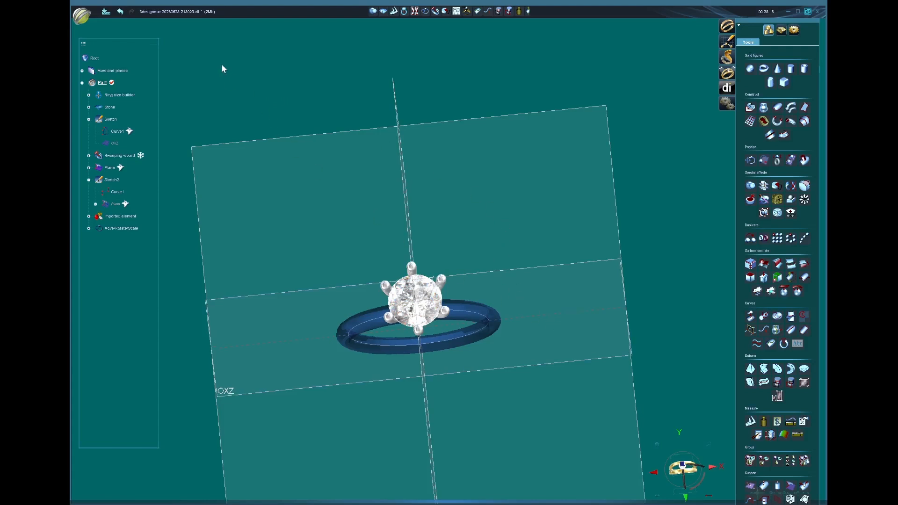
pyautogui.moveTo(220, 63); pyautogui.dragTo(209, 55, button='right')
pyautogui.click(120, 12)
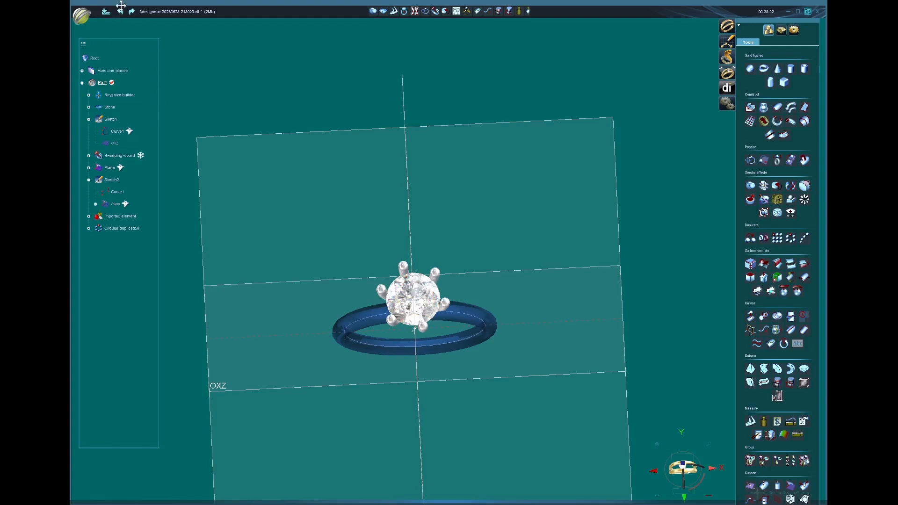
# Edit the prongs' circular duplication, setting the number of copies to 4, and apply it.
pyautogui.doubleClick(124, 228)
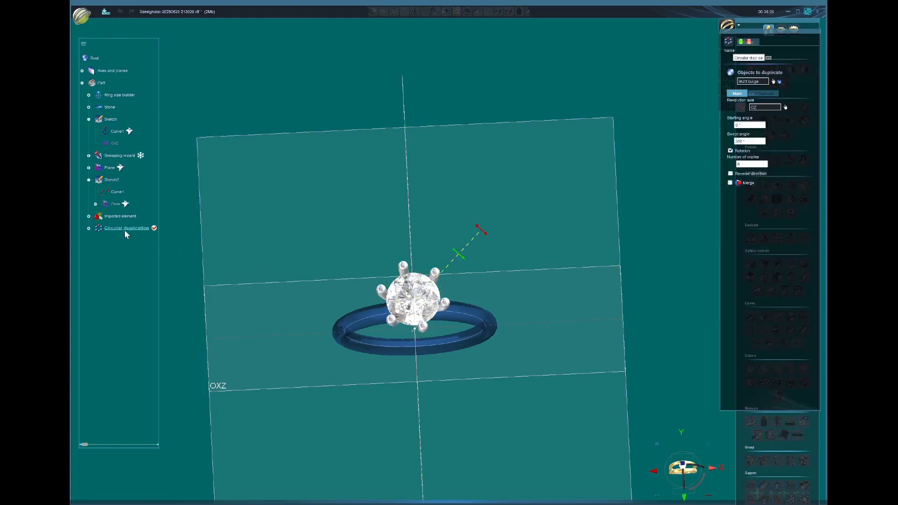
pyautogui.click(749, 164)
pyautogui.write('4')
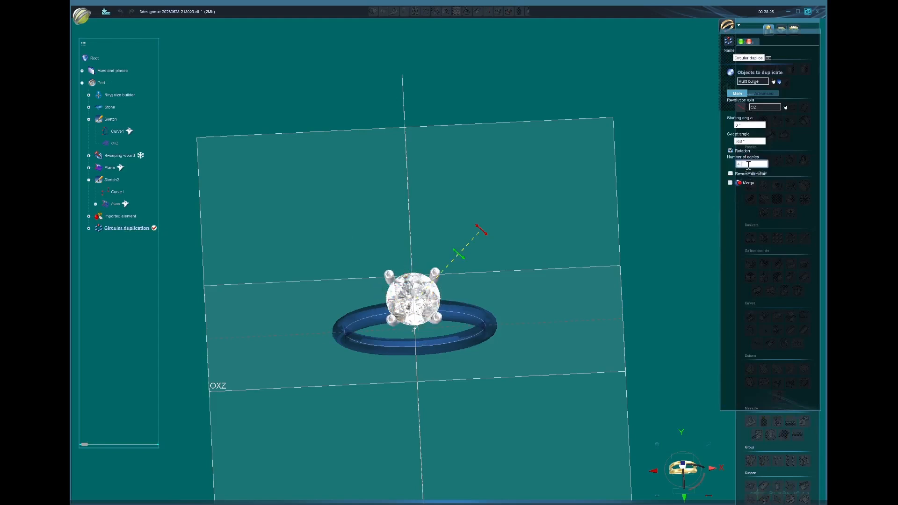
pyautogui.click(744, 43)
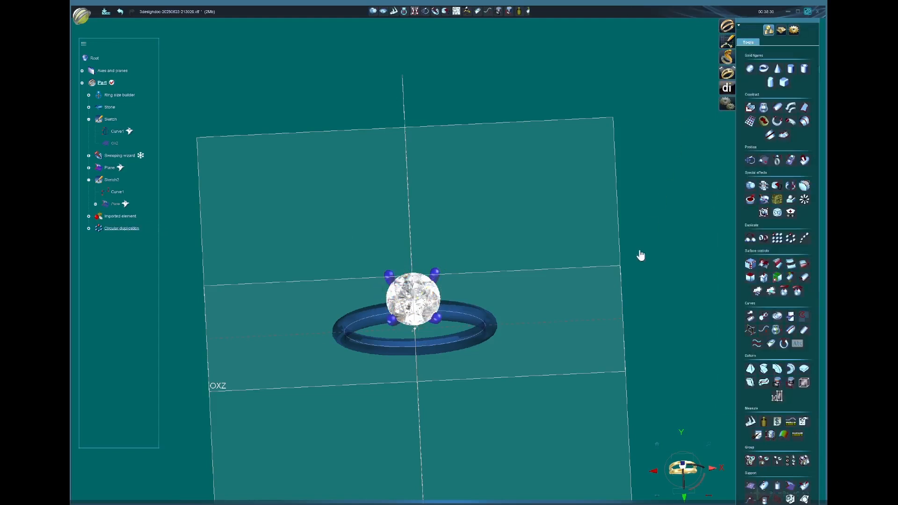
# Show the swept ring band so it is displayed as solid metal.
pyautogui.moveTo(642, 255); pyautogui.dragTo(340, 279, button='right')
pyautogui.rightClick(130, 155)
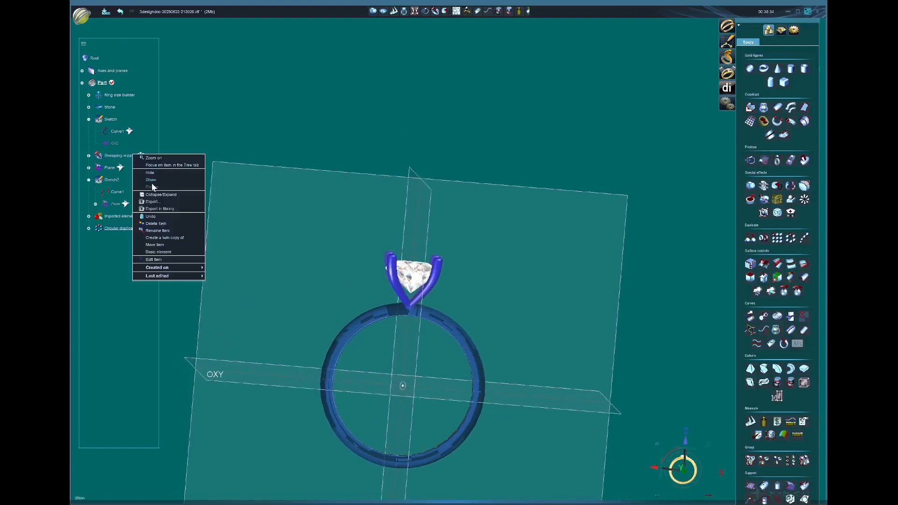
pyautogui.click(150, 180)
# Examine the four-prong ring from several angles, checking how the prongs meet the stone and band.
pyautogui.moveTo(283, 261); pyautogui.dragTo(349, 309, button='right')
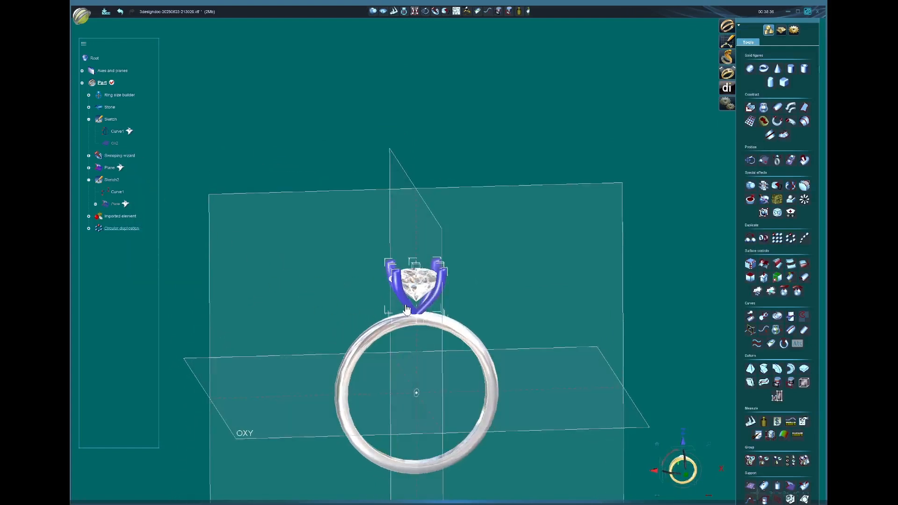
pyautogui.scroll(-3, 377, 368)
pyautogui.moveTo(379, 363); pyautogui.dragTo(455, 346, button='right')
pyautogui.scroll(3, 456, 339)
pyautogui.moveTo(426, 465); pyautogui.dragTo(433, 401, button='middle')
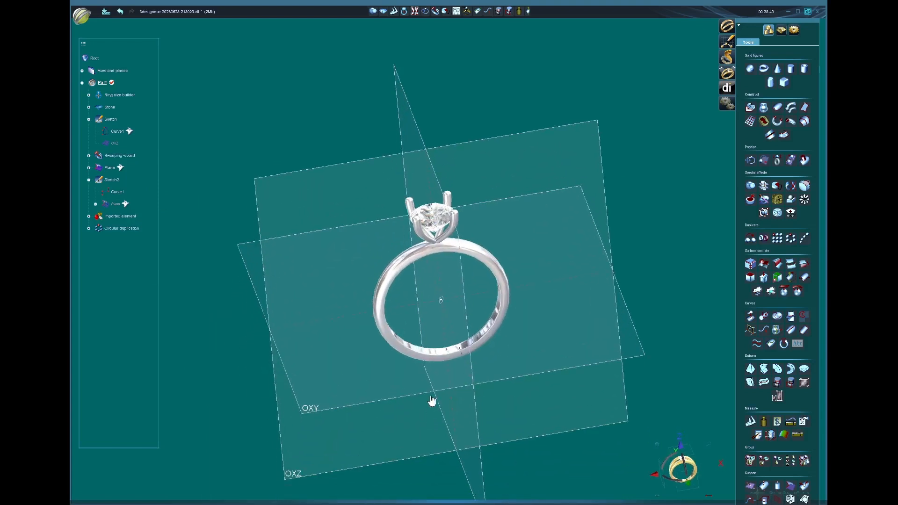
pyautogui.moveTo(432, 402); pyautogui.dragTo(427, 287, button='right')
pyautogui.scroll(2, 448, 310)
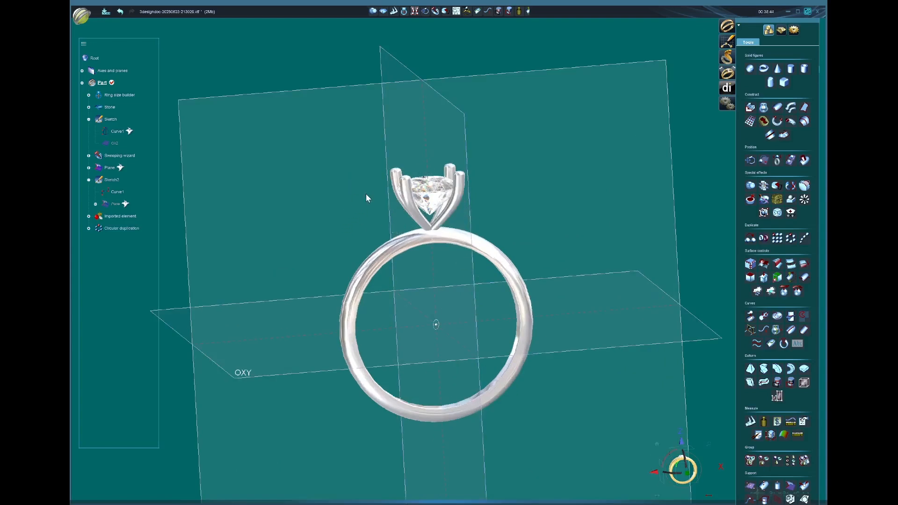
pyautogui.moveTo(366, 194); pyautogui.dragTo(370, 287, button='right')
pyautogui.moveTo(498, 198); pyautogui.dragTo(504, 228, button='right')
pyautogui.moveTo(403, 280); pyautogui.dragTo(394, 237, button='right')
pyautogui.moveTo(463, 317); pyautogui.dragTo(469, 275, button='right')
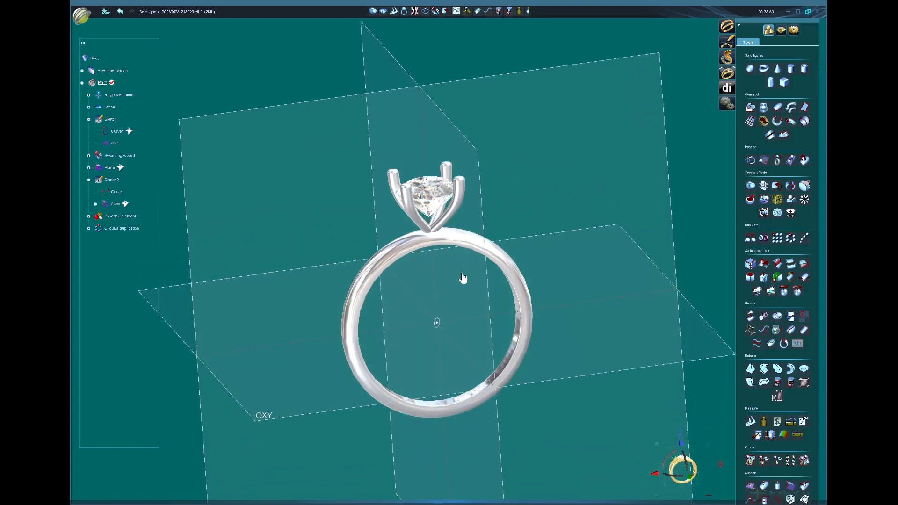
pyautogui.moveTo(462, 280)
pyautogui.mouseDown(button='right')
pyautogui.moveTo(458, 291)
pyautogui.moveTo(459, 275)
pyautogui.mouseUp(button='right')
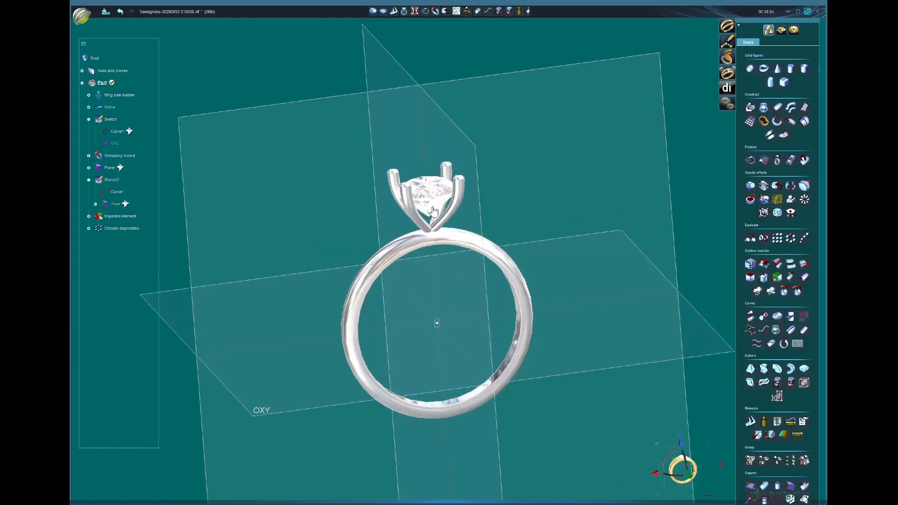
# Select the diamond and start a Belts gemstone setting based on it.
pyautogui.click(417, 211)
pyautogui.click(436, 190)
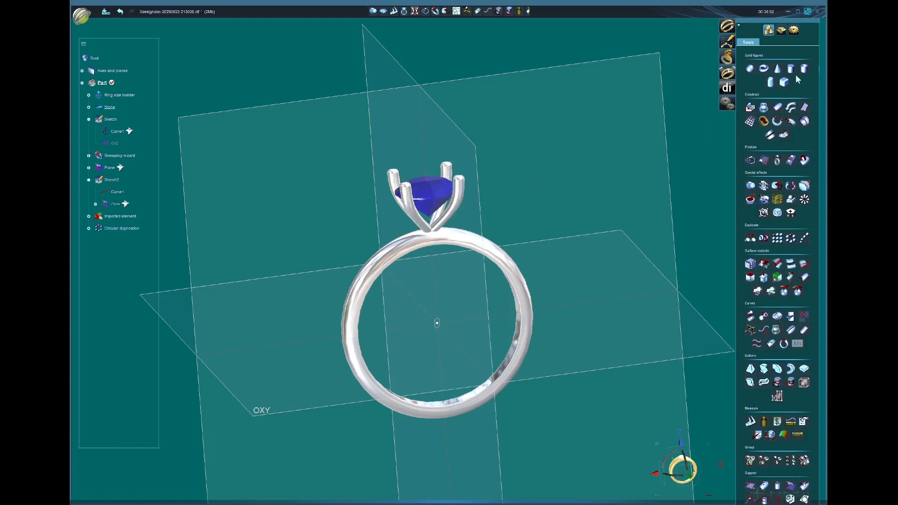
pyautogui.click(782, 31)
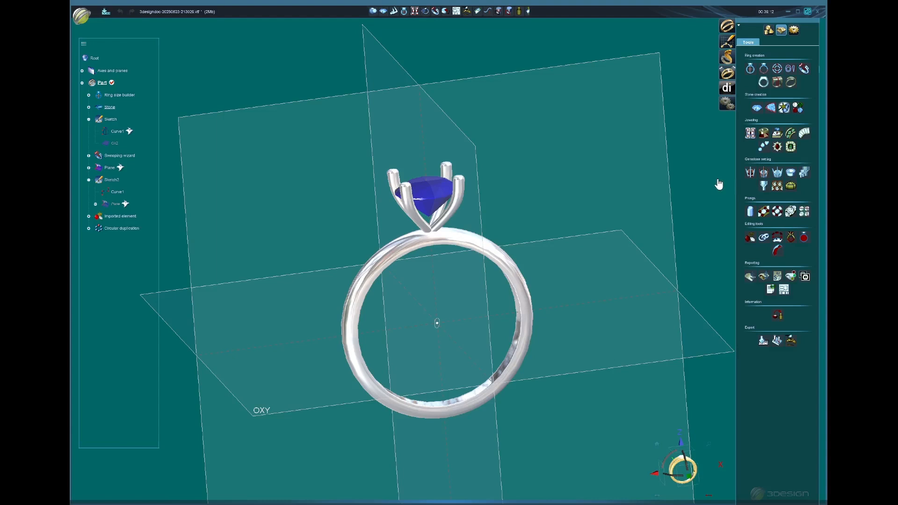
pyautogui.click(751, 176)
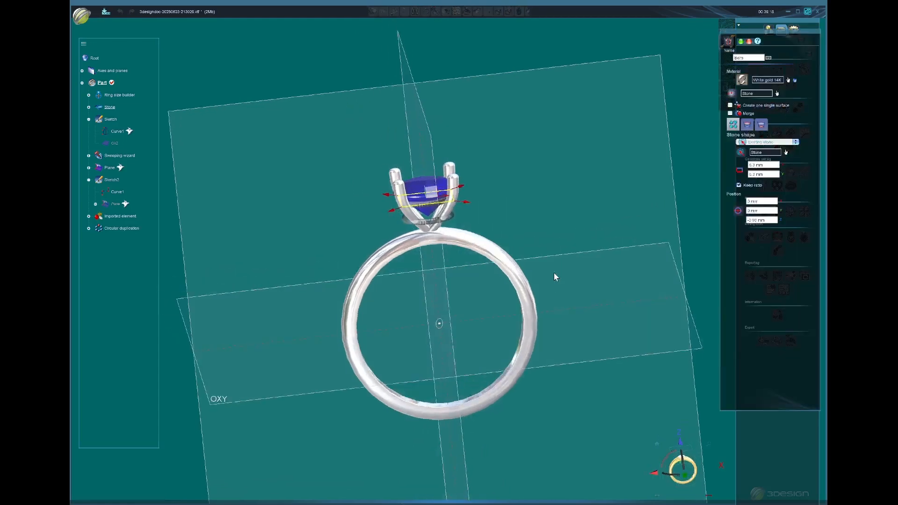
# Disable creation of the bottom belt so that only the upper belt around the stone remains.
pyautogui.scroll(2, 461, 168)
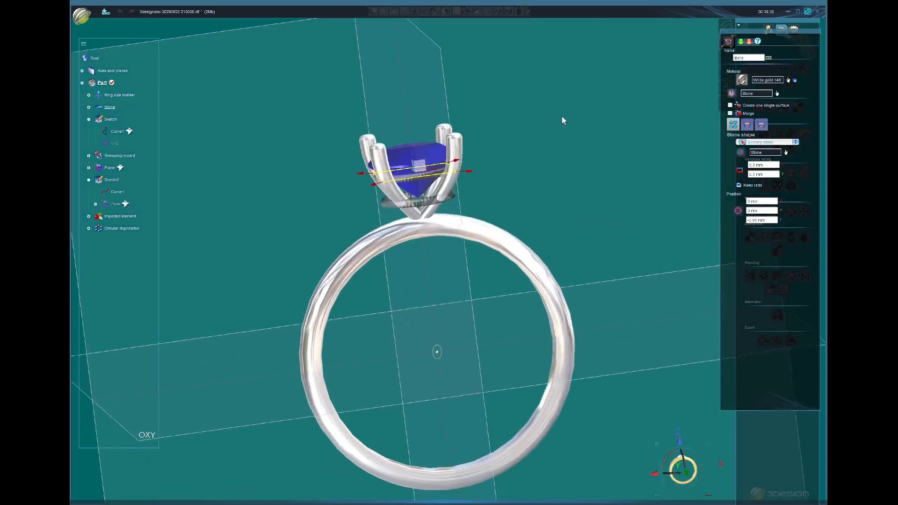
pyautogui.moveTo(562, 117)
pyautogui.mouseDown(button='middle')
pyautogui.moveTo(573, 106)
pyautogui.moveTo(564, 124)
pyautogui.mouseUp(button='middle')
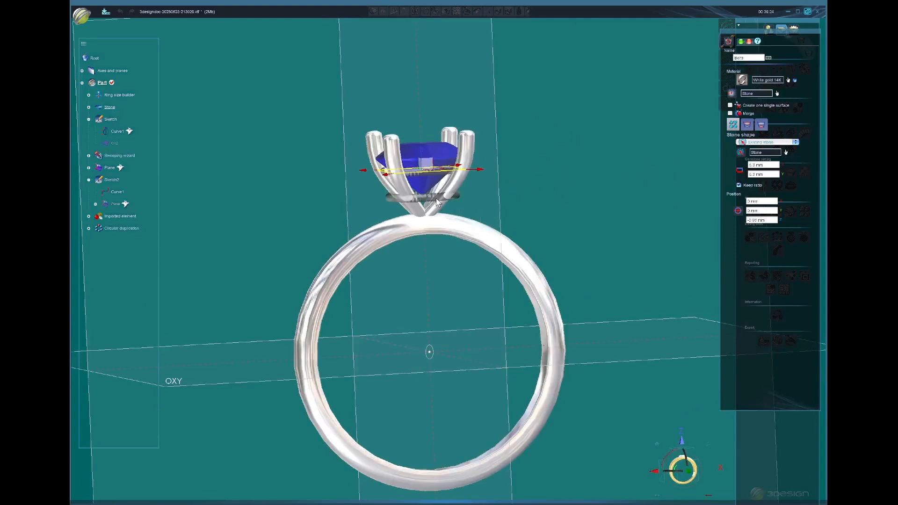
pyautogui.click(761, 125)
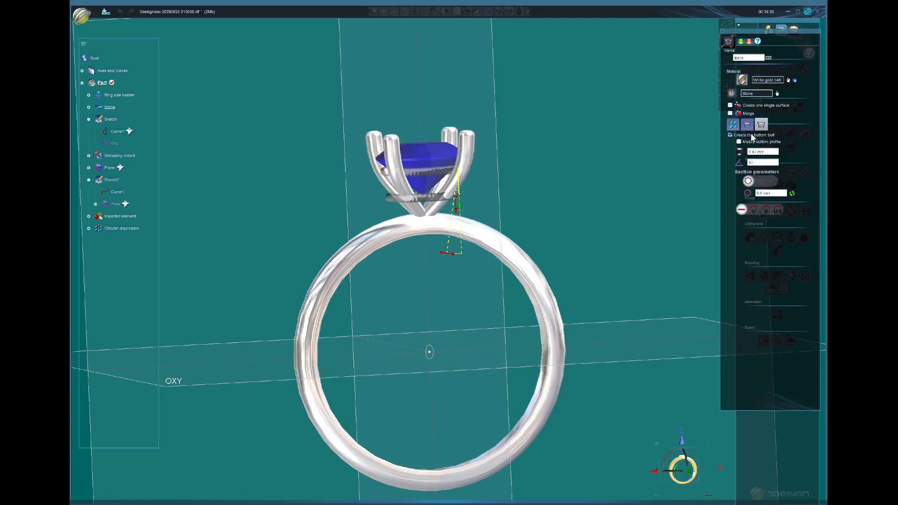
pyautogui.click(731, 135)
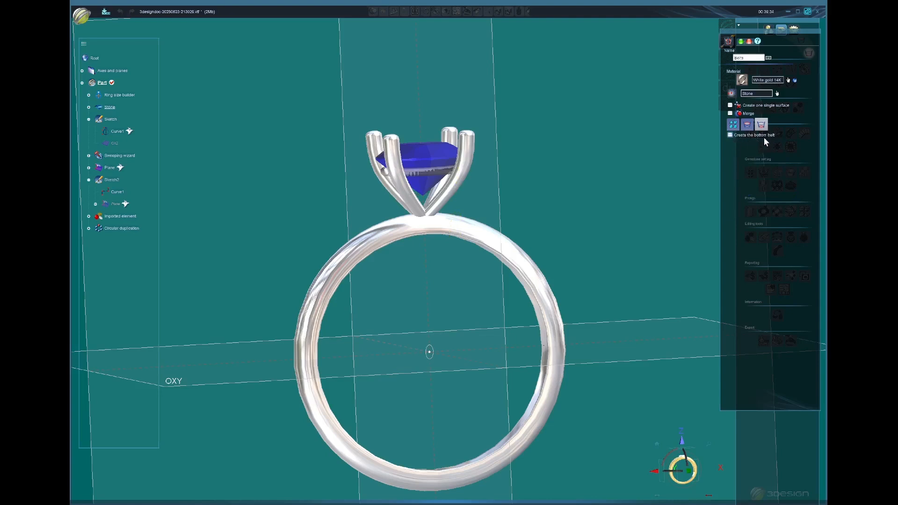
pyautogui.moveTo(554, 215); pyautogui.dragTo(500, 258, button='middle')
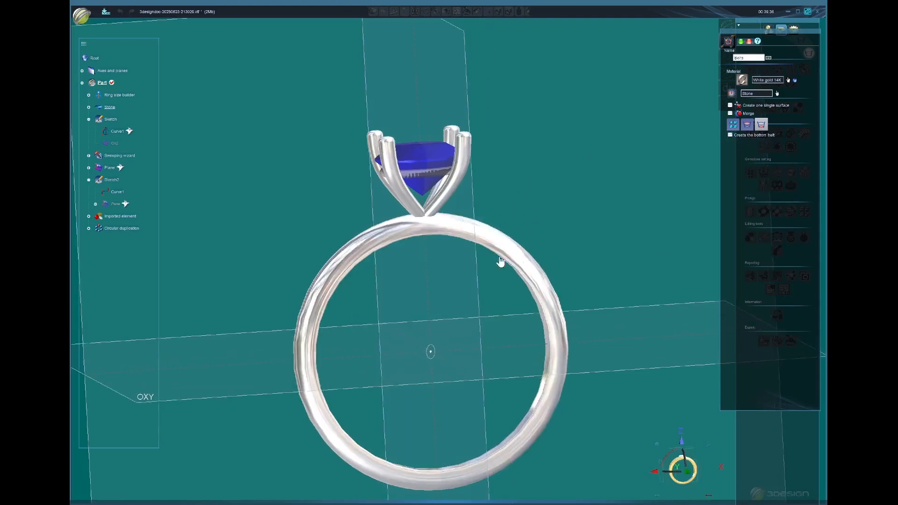
# Open the top belt settings and switch the belt off and on again to check it under the stone.
pyautogui.click(748, 126)
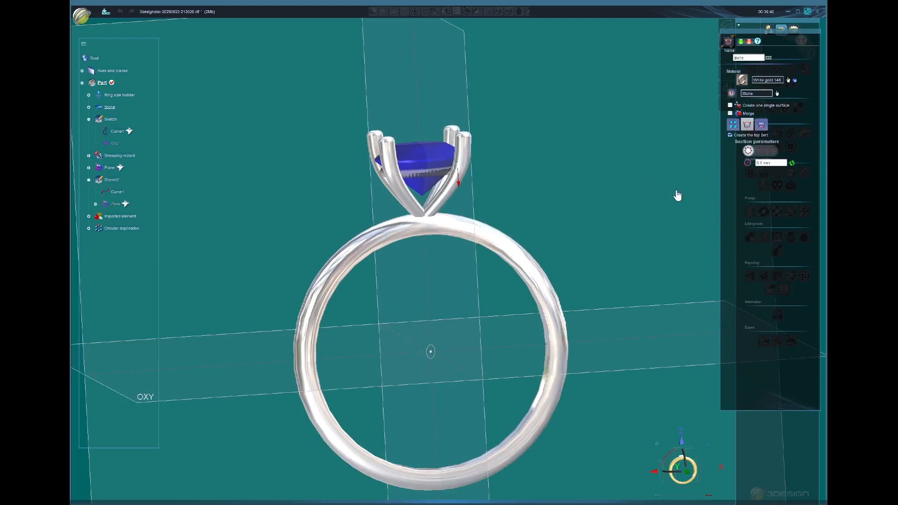
pyautogui.moveTo(349, 34); pyautogui.dragTo(378, 100, button='middle')
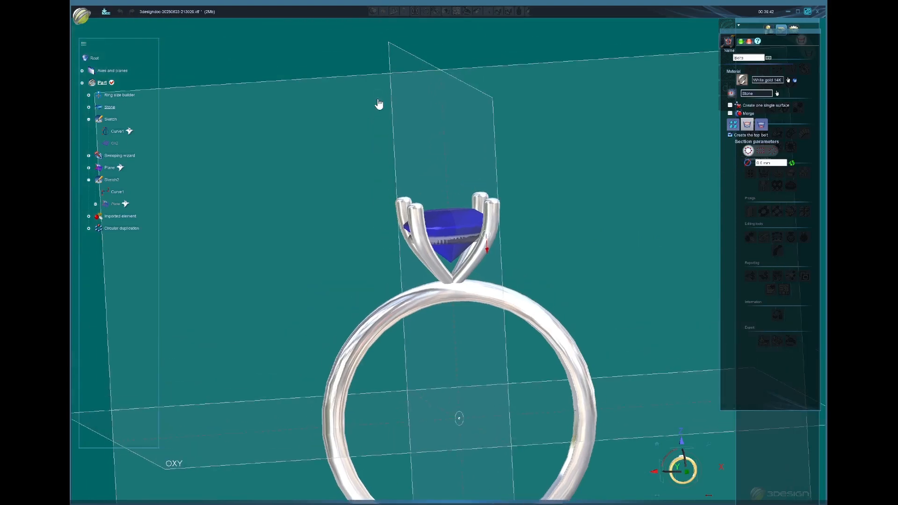
pyautogui.click(730, 135)
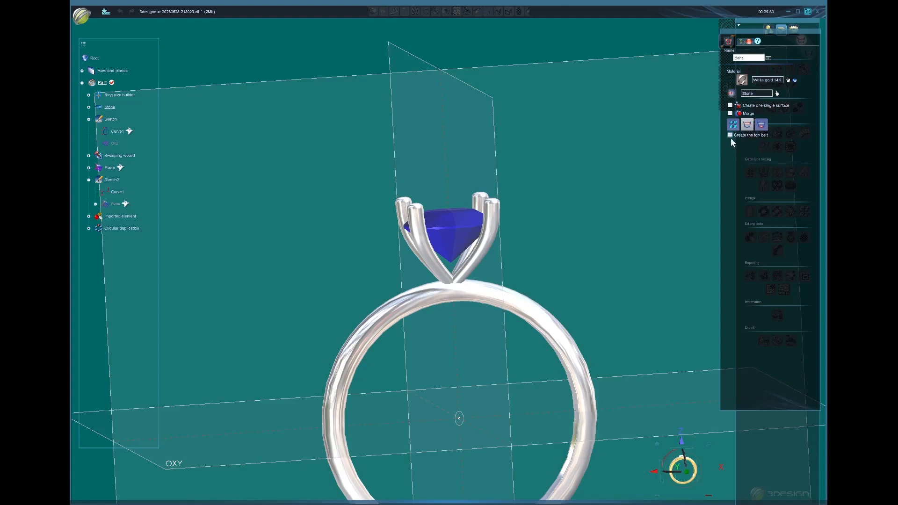
pyautogui.click(731, 136)
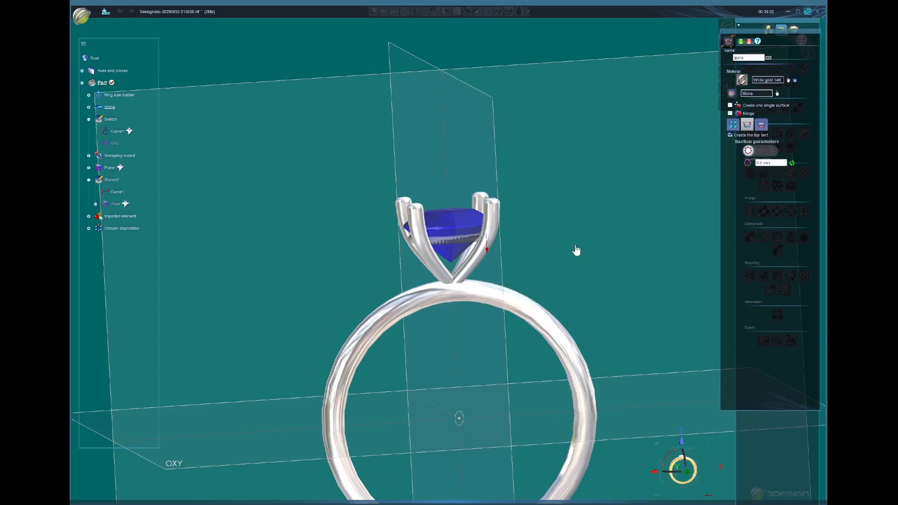
pyautogui.moveTo(576, 250); pyautogui.dragTo(706, 204, button='middle')
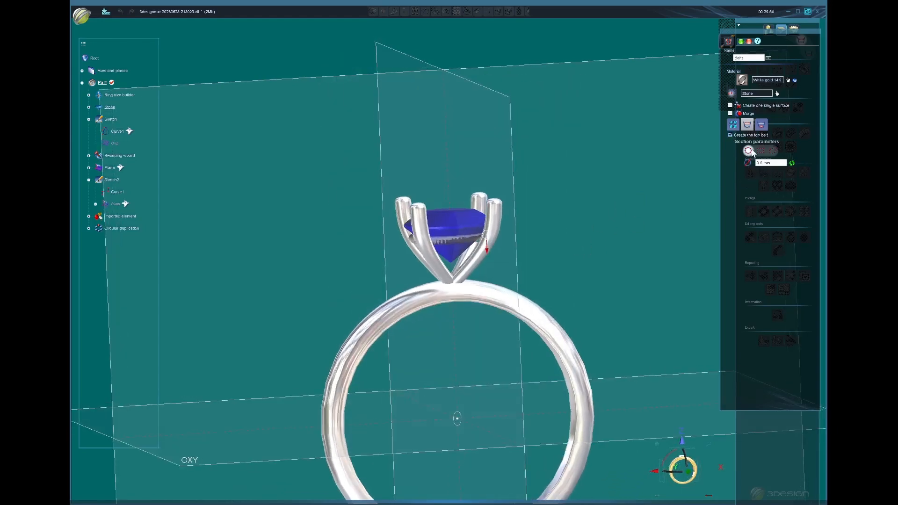
pyautogui.moveTo(657, 241); pyautogui.dragTo(737, 199, button='middle')
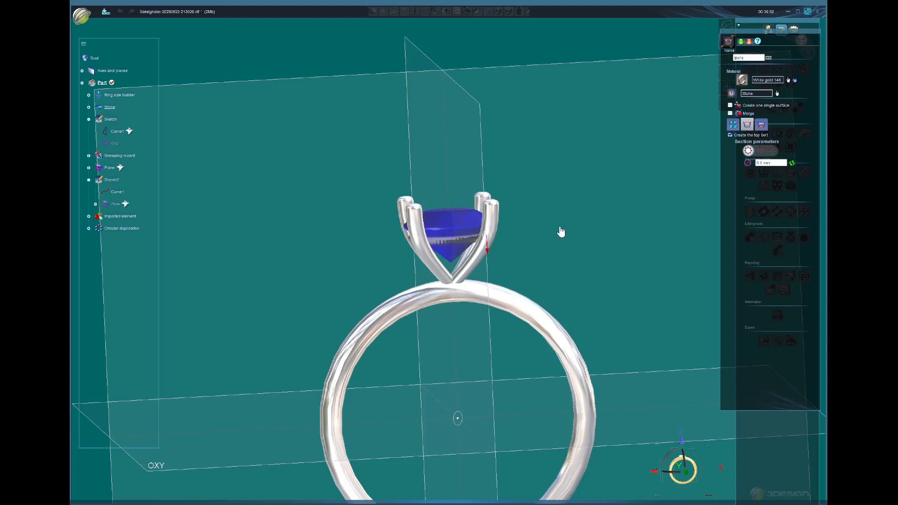
# Set the top belt's section diameter to 0.85 mm, keeping the round section.
pyautogui.click(778, 163)
pyautogui.press('BackSpace')
pyautogui.click(749, 151)
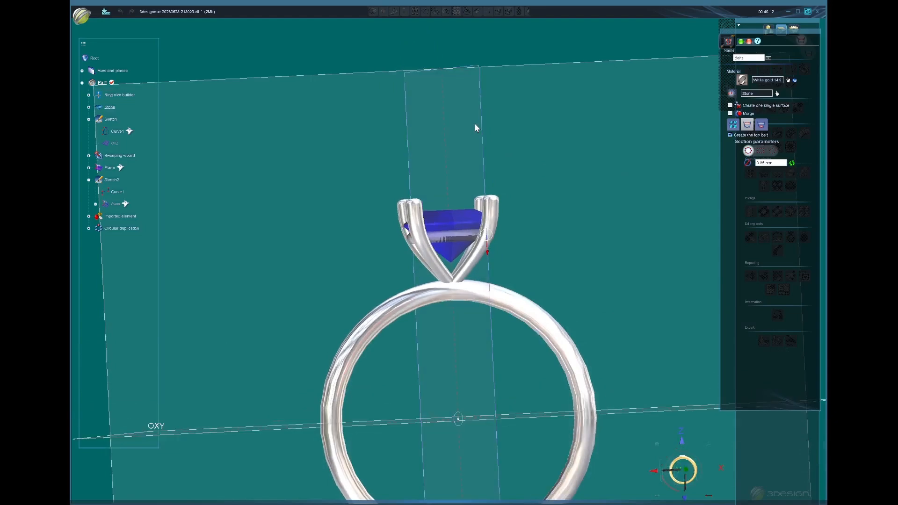
# Hide the four prongs and view the ring from the front to inspect the belt against the stone and prong curve.
pyautogui.moveTo(474, 123); pyautogui.dragTo(453, 319, button='middle')
pyautogui.moveTo(630, 465); pyautogui.dragTo(532, 379, button='middle')
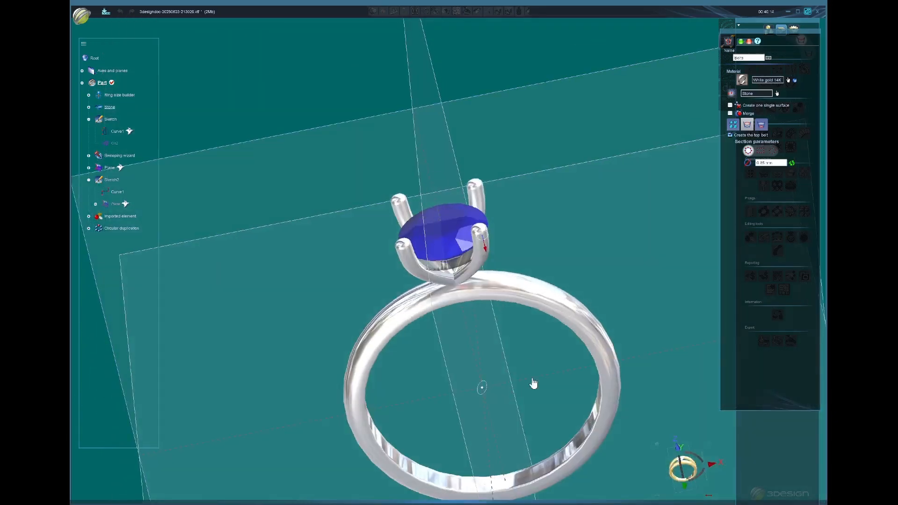
pyautogui.click(684, 487)
pyautogui.scroll(3, 484, 304)
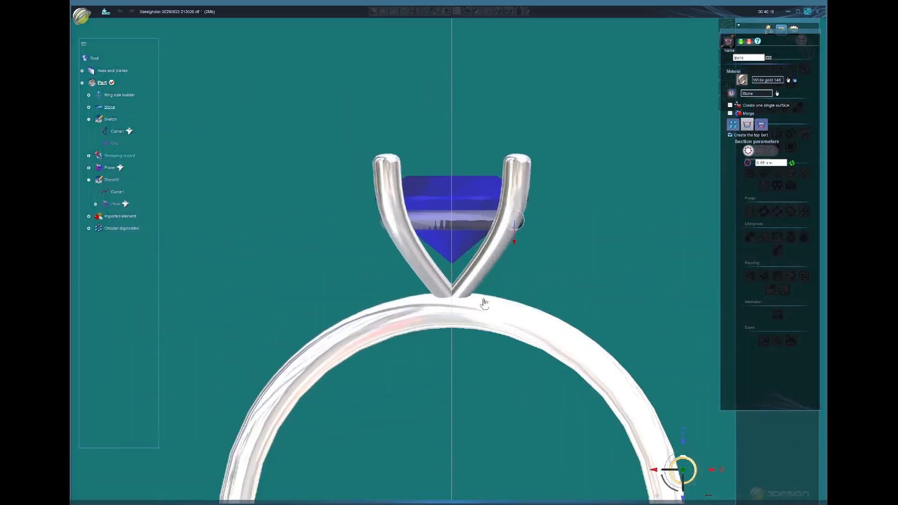
pyautogui.click(523, 175)
pyautogui.press('h')
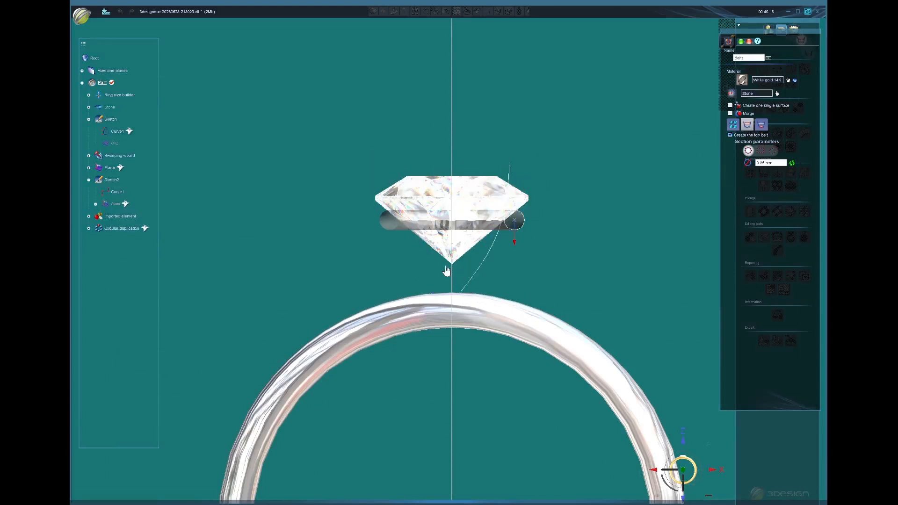
pyautogui.scroll(1, 437, 275)
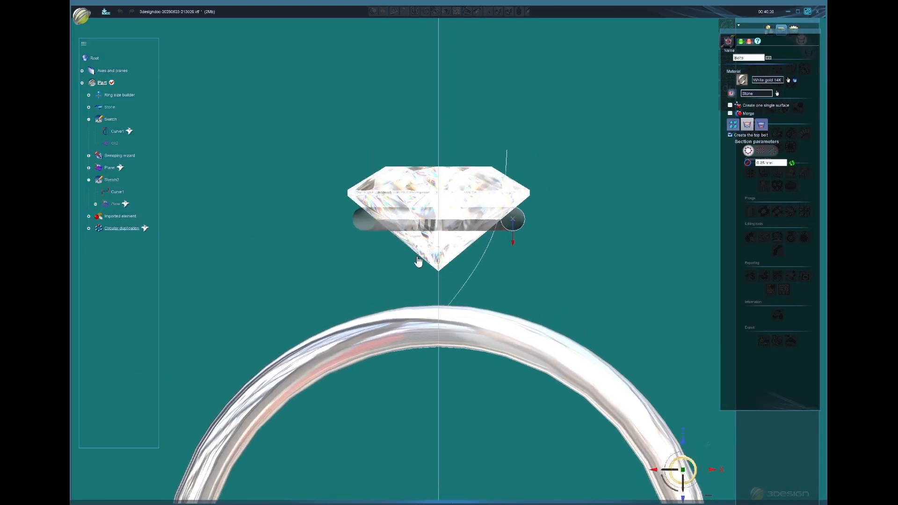
pyautogui.scroll(1, 519, 233)
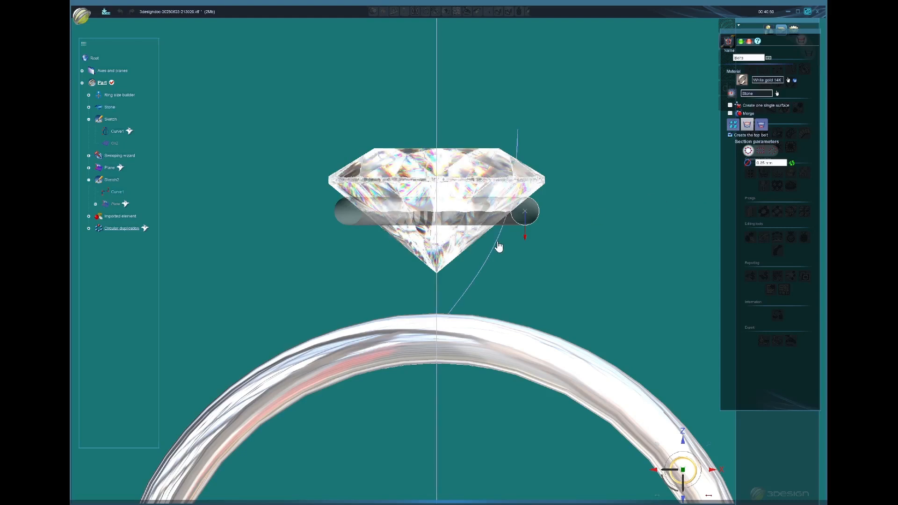
# Resize the belt's outline from above to about 5.67 mm in both directions, keeping the ratio, so it stays hidden beneath the stone.
pyautogui.scroll(-2, 497, 241)
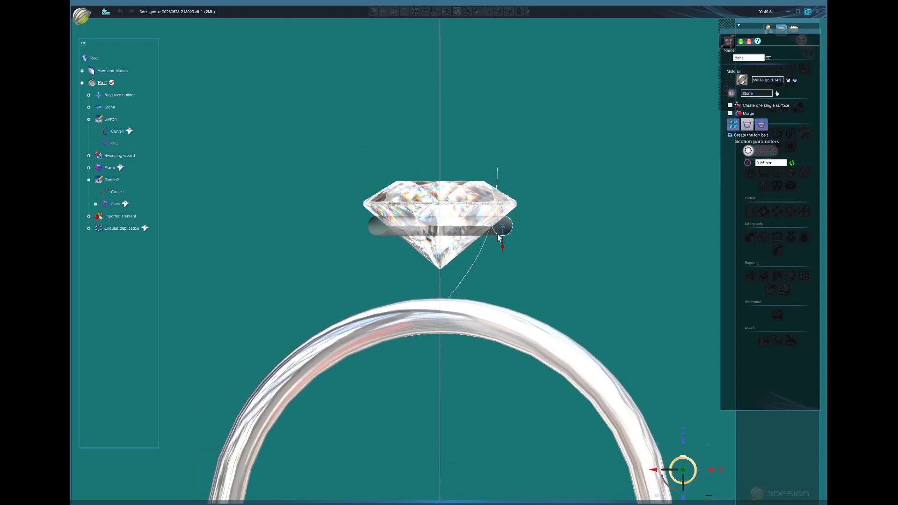
pyautogui.click(682, 444)
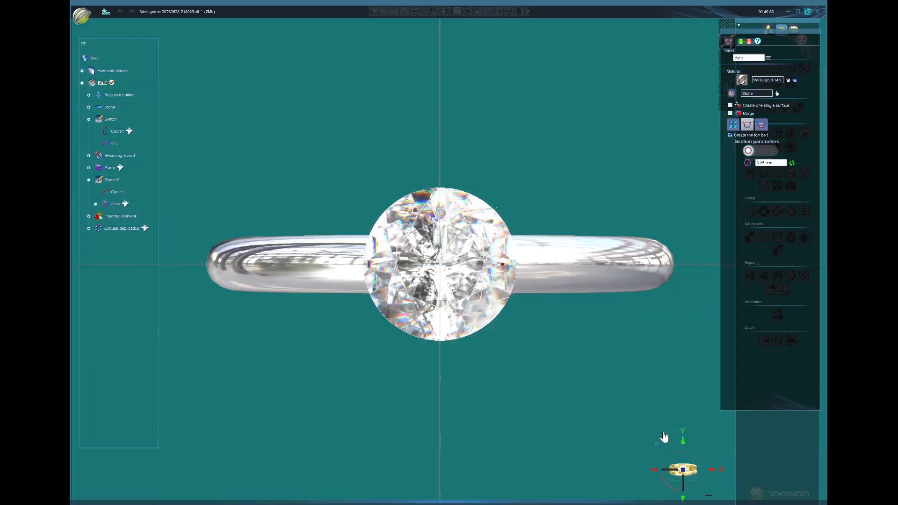
pyautogui.click(733, 124)
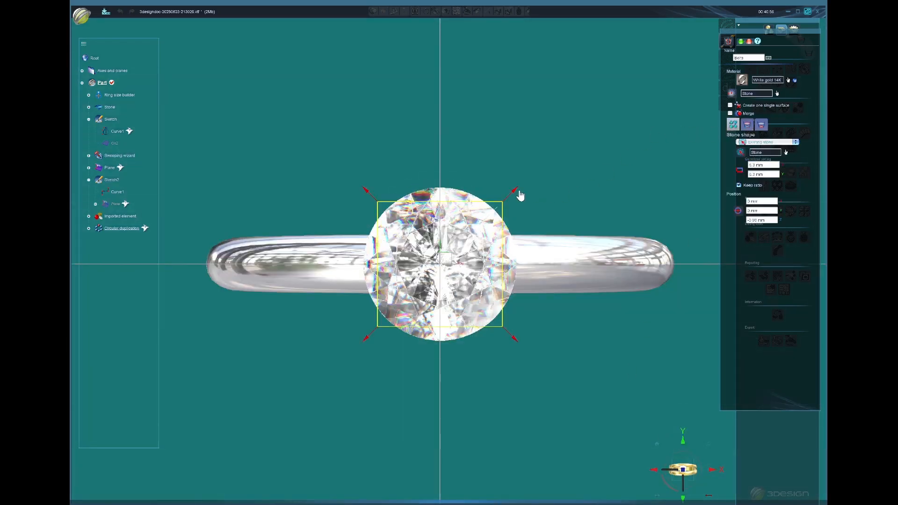
pyautogui.moveTo(517, 193); pyautogui.dragTo(528, 185)
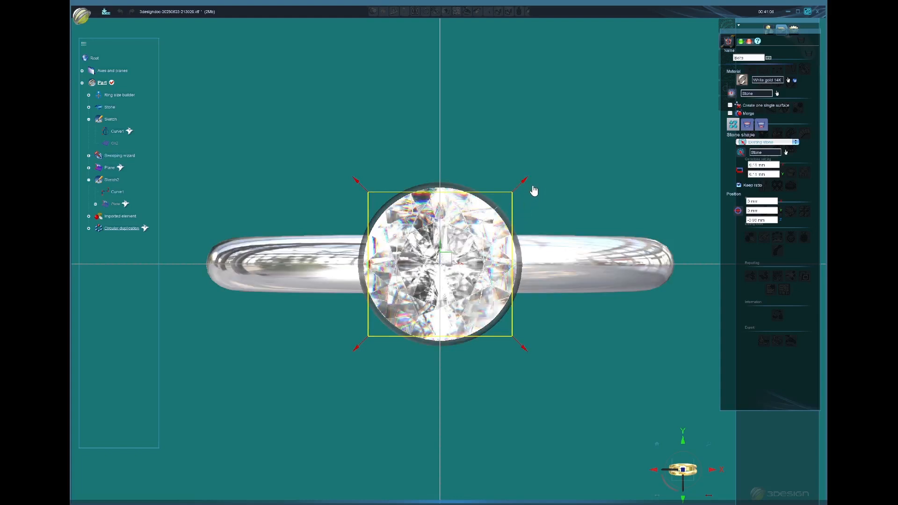
pyautogui.moveTo(525, 181); pyautogui.dragTo(524, 192)
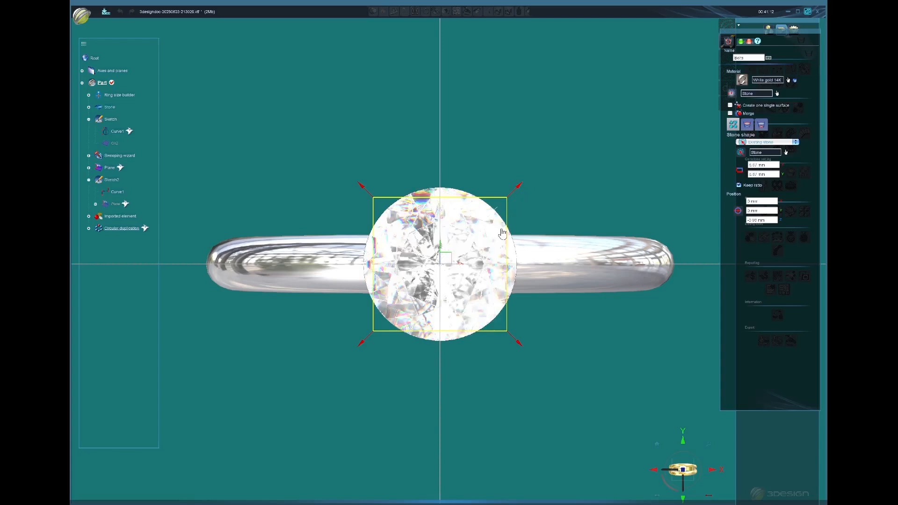
# Lower the belt under the diamond to a vertical position of about -1.08 mm and create it.
pyautogui.moveTo(440, 408); pyautogui.dragTo(434, 335, button='middle')
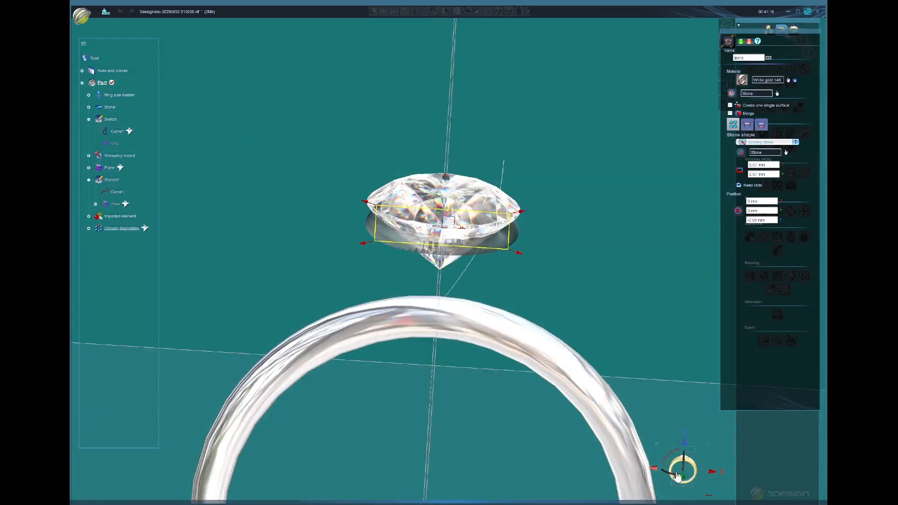
pyautogui.click(681, 471)
pyautogui.scroll(5, 402, 261)
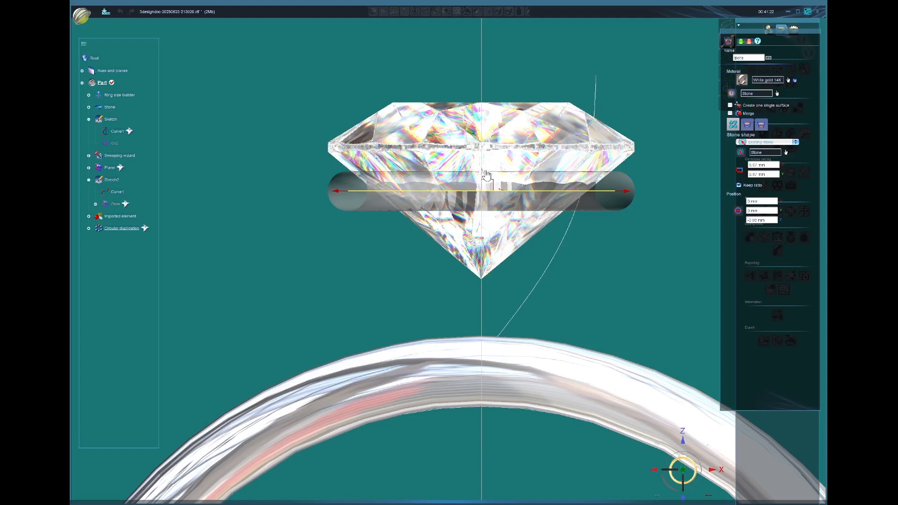
pyautogui.moveTo(481, 177); pyautogui.dragTo(484, 182)
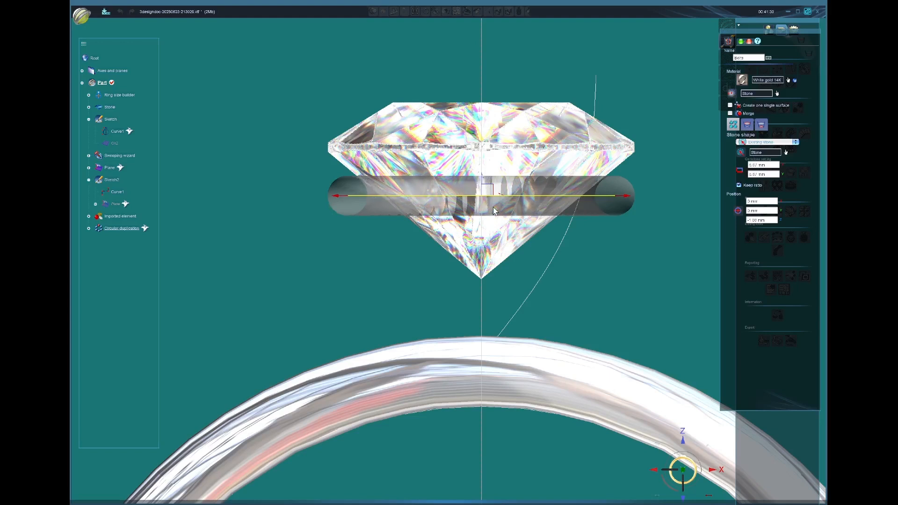
pyautogui.click(742, 43)
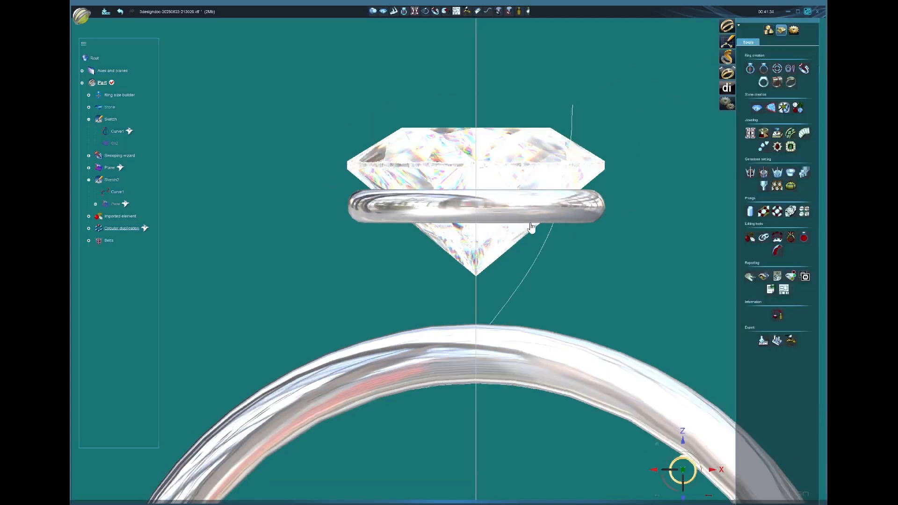
# Show the four circularly duplicated prongs again around the stone and belt.
pyautogui.rightClick(130, 230)
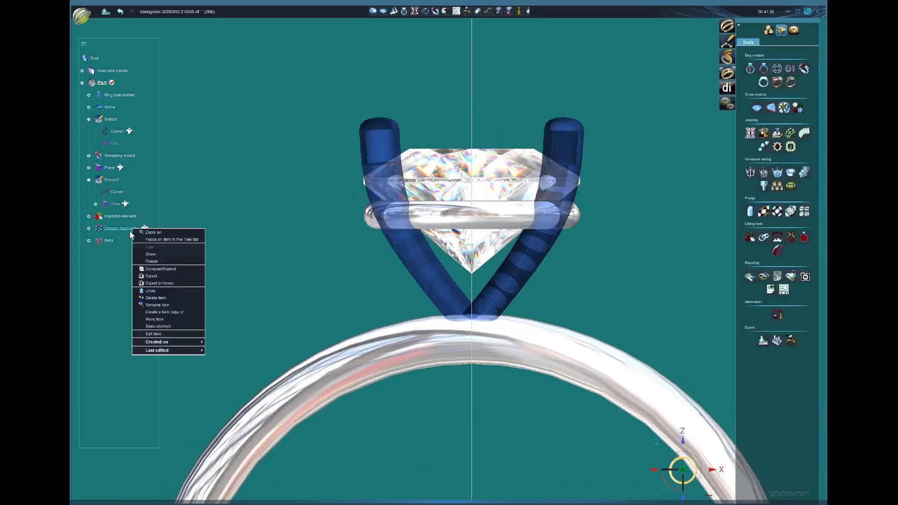
pyautogui.click(151, 254)
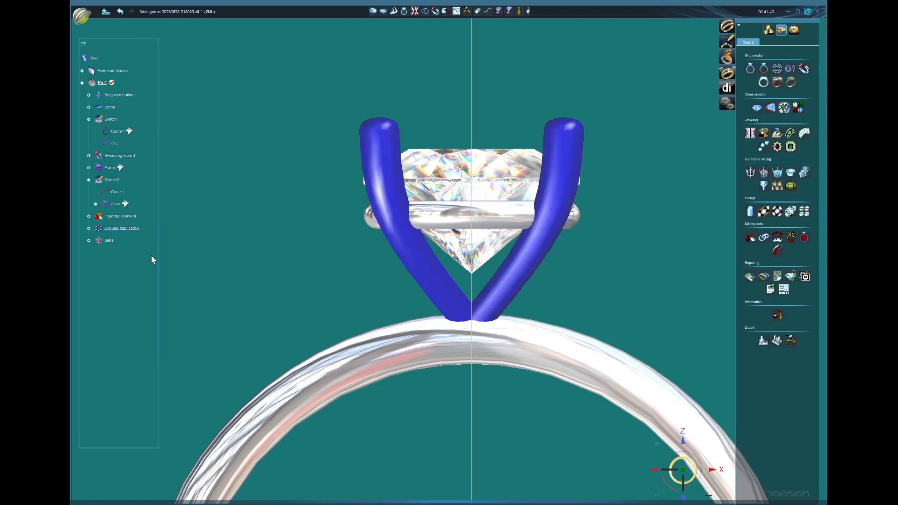
pyautogui.scroll(-5, 503, 272)
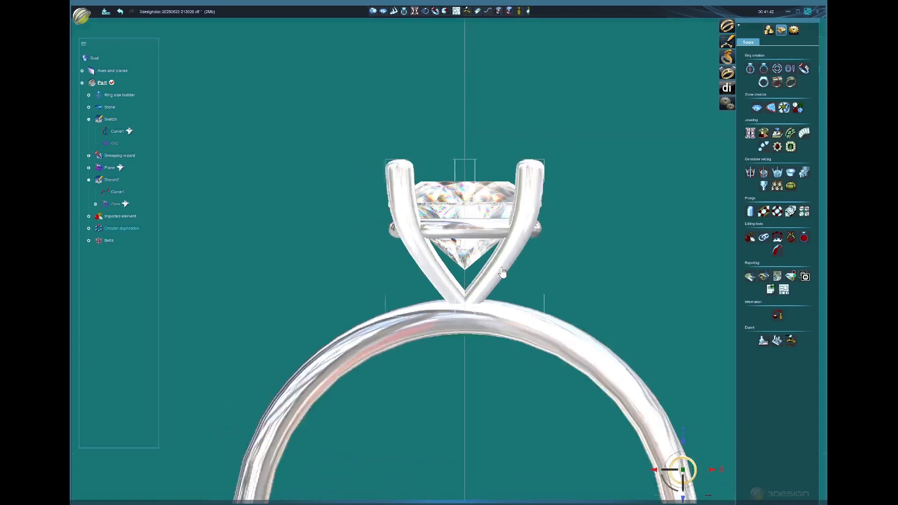
# Examine the complete ring in perspective and from several angles, checking how the prongs, belt and band meet.
pyautogui.moveTo(502, 274); pyautogui.dragTo(450, 336, button='middle')
pyautogui.scroll(-3, 453, 371)
pyautogui.click(654, 449)
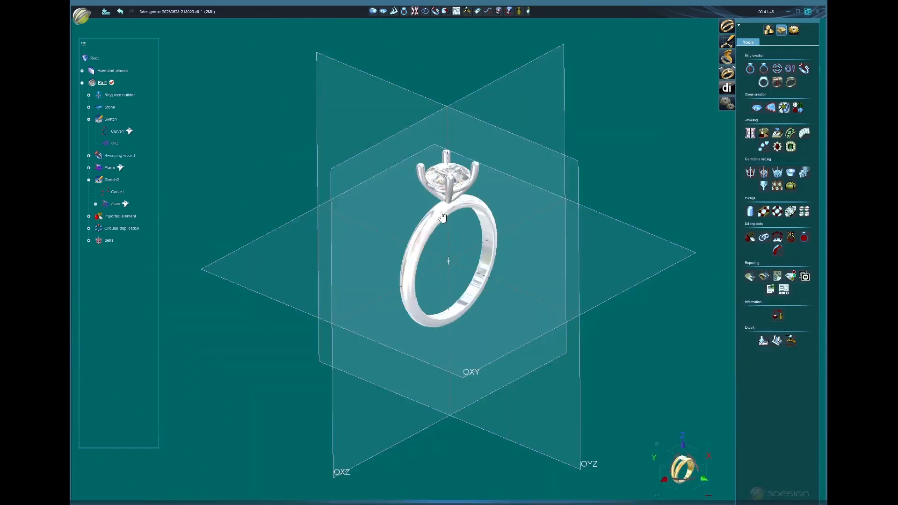
pyautogui.moveTo(457, 375); pyautogui.dragTo(475, 281, button='middle')
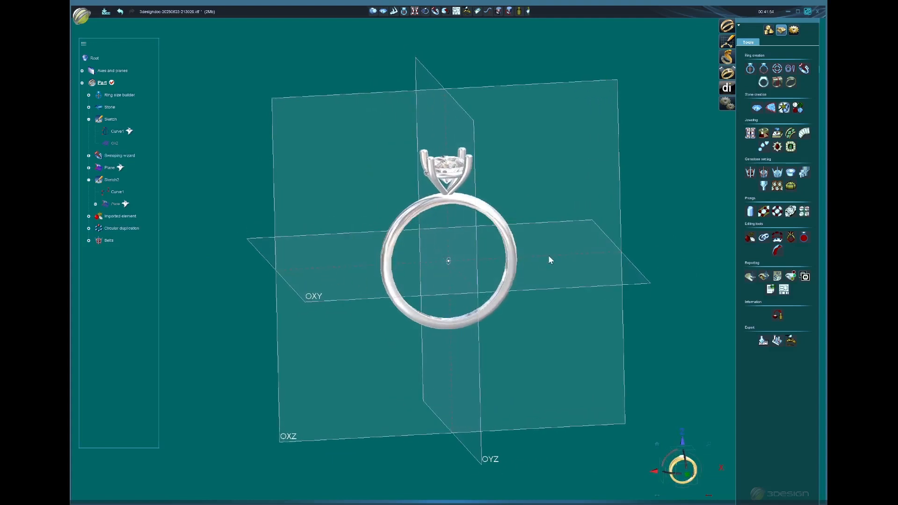
pyautogui.moveTo(549, 256); pyautogui.dragTo(554, 251, button='middle')
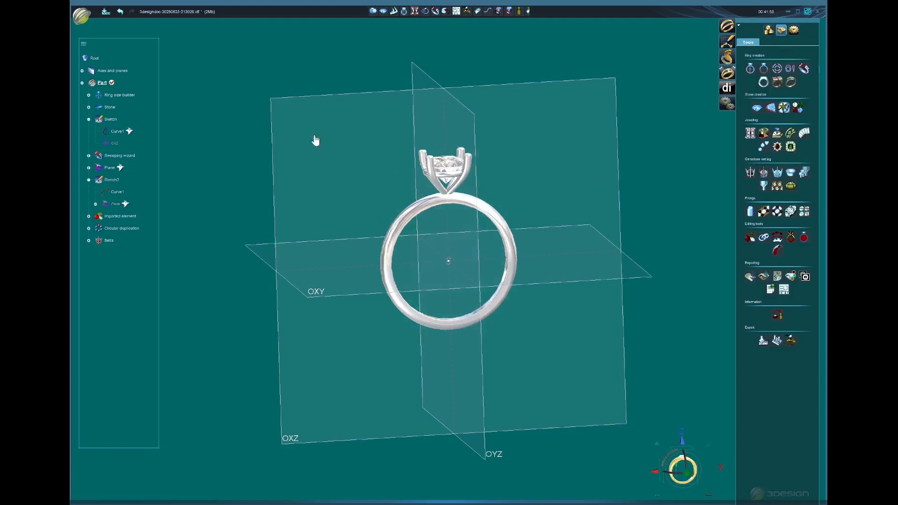
pyautogui.moveTo(599, 301); pyautogui.dragTo(607, 267, button='middle')
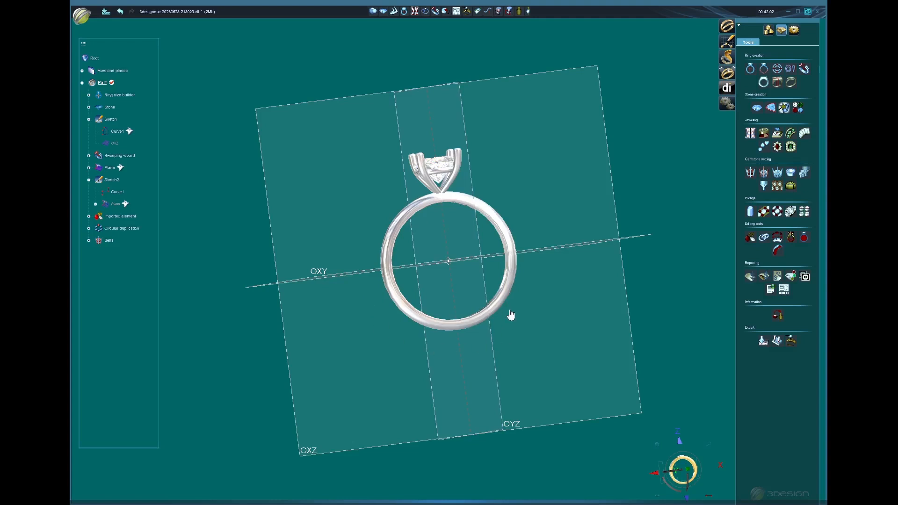
pyautogui.moveTo(425, 255); pyautogui.dragTo(437, 283, button='middle')
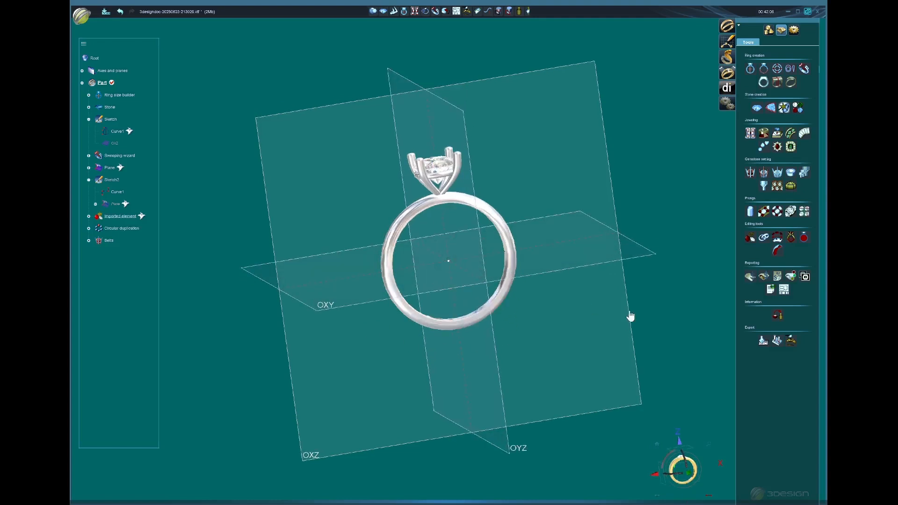
pyautogui.moveTo(627, 315); pyautogui.dragTo(430, 286, button='middle')
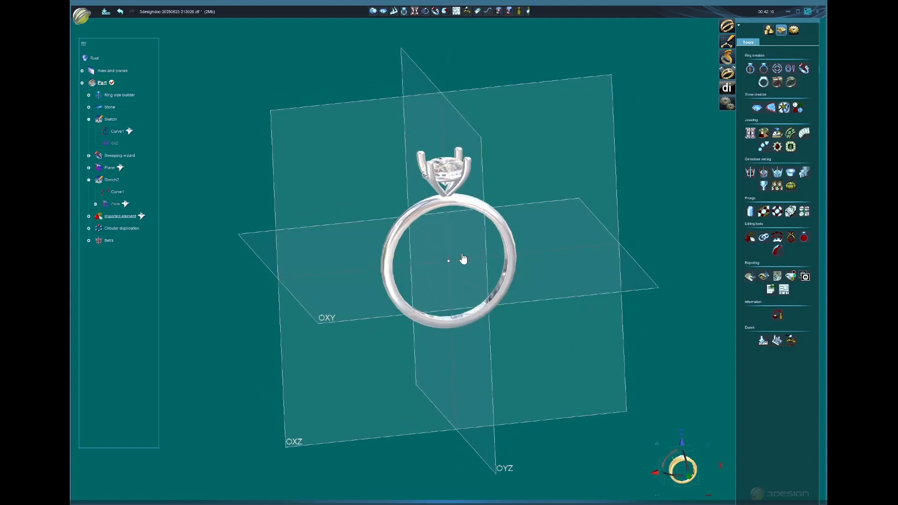
pyautogui.moveTo(464, 258); pyautogui.dragTo(482, 298, button='middle')
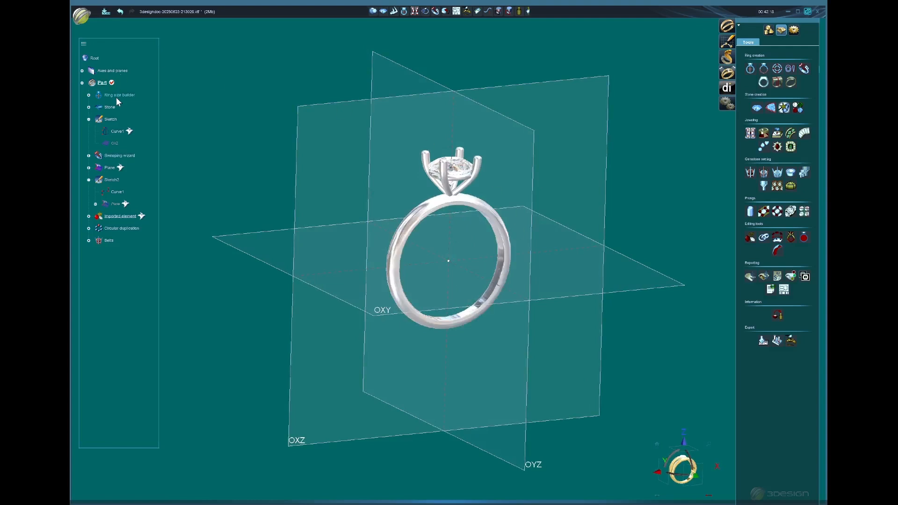
# Hide the axes and planes and view the ring in perspective without the reference geometry.
pyautogui.rightClick(113, 74)
pyautogui.click(135, 90)
pyautogui.click(660, 449)
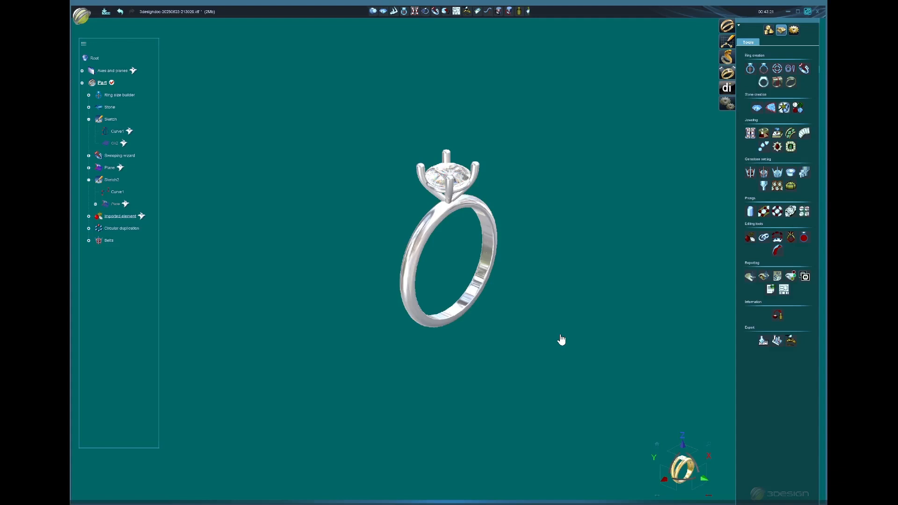
pyautogui.click(679, 463)
pyautogui.click(654, 470)
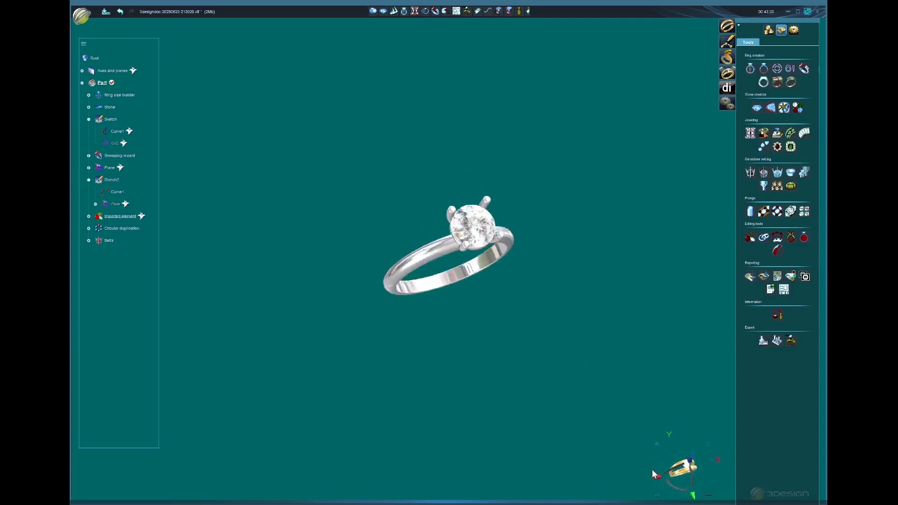
pyautogui.click(657, 446)
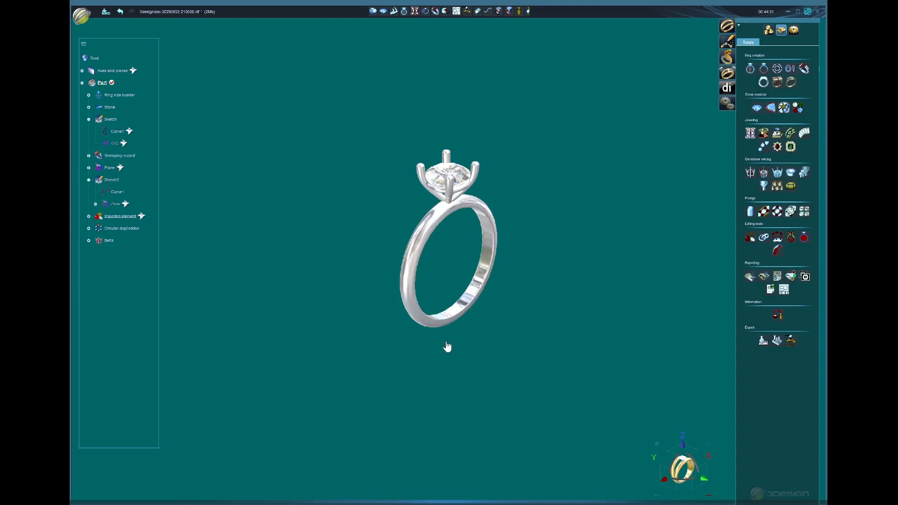
# Unite the swept band, the four duplicated prongs and the belt into one white gold 14K body with a Boolean operation, without keeping the originals.
pyautogui.moveTo(442, 369); pyautogui.dragTo(447, 285, button='middle')
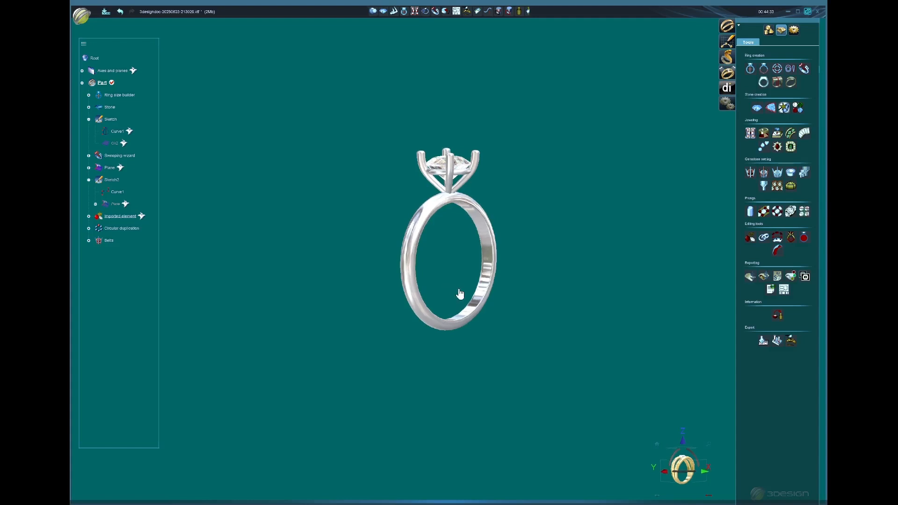
pyautogui.moveTo(406, 239); pyautogui.dragTo(353, 229, button='middle')
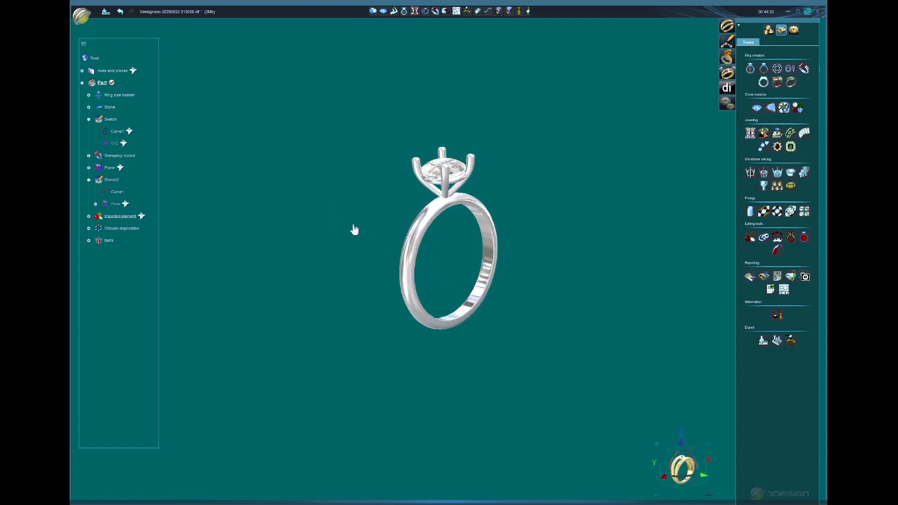
pyautogui.click(418, 239)
pyautogui.scroll(2, 448, 262)
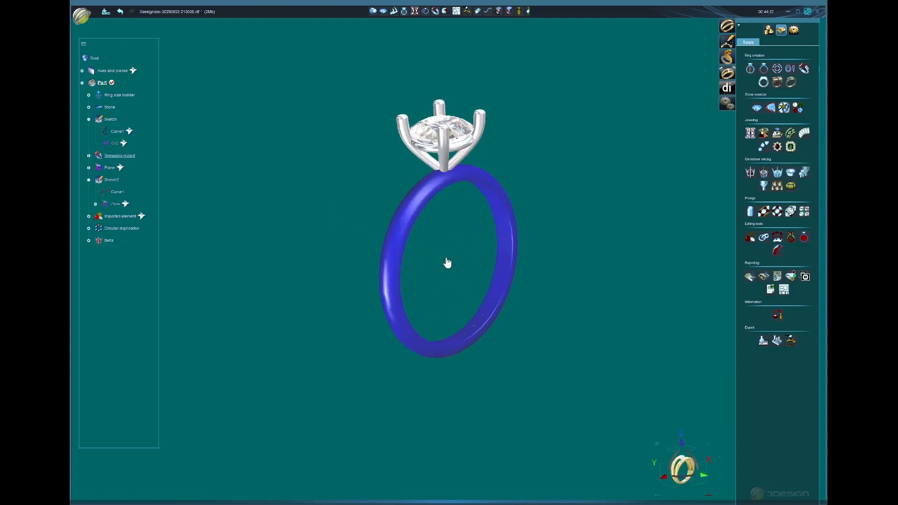
pyautogui.keyDown('ctrl'); pyautogui.click(445, 169); pyautogui.keyUp('ctrl')
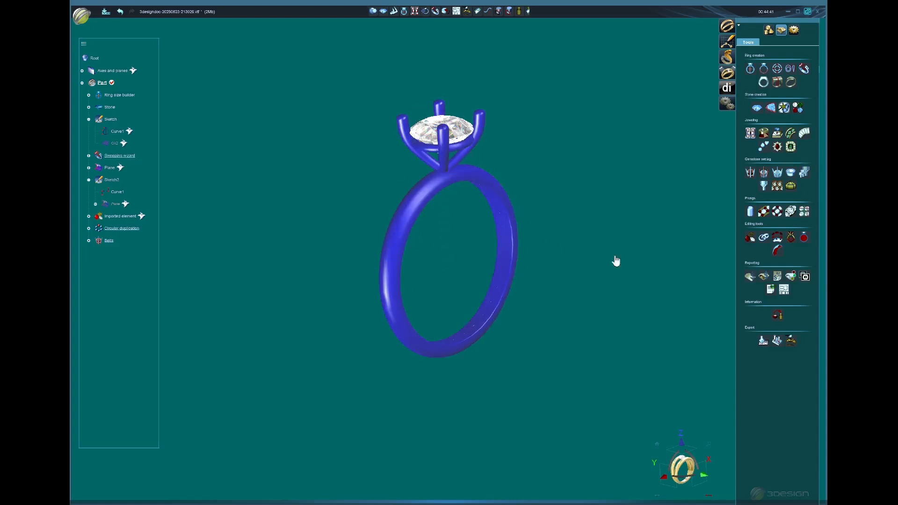
pyautogui.click(769, 30)
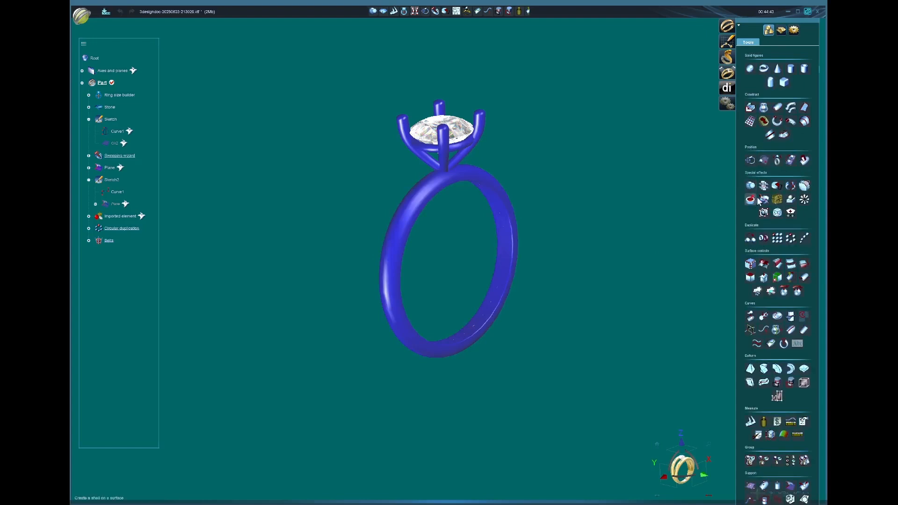
pyautogui.click(751, 186)
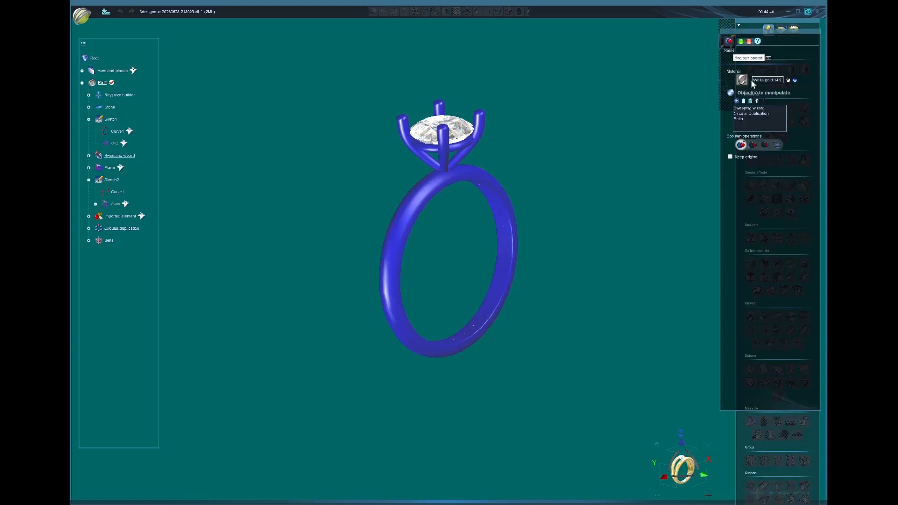
pyautogui.click(741, 41)
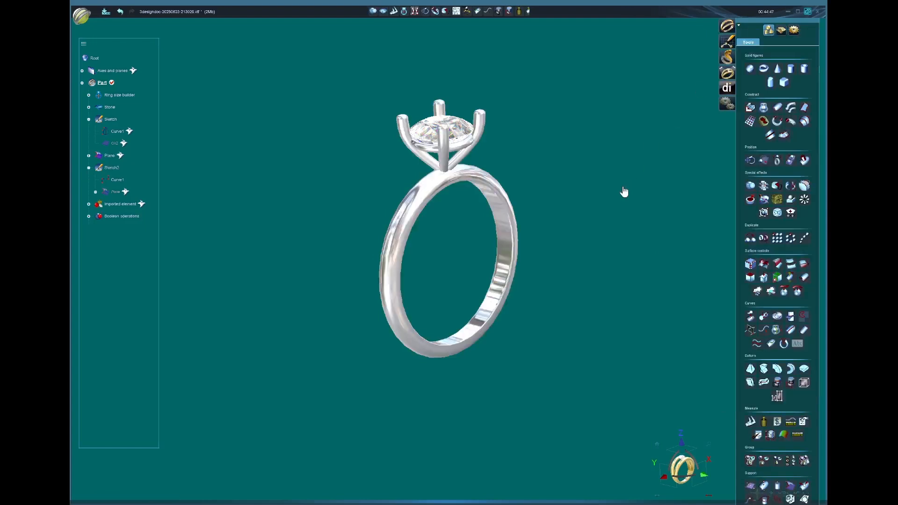
# Add a weight measurement for the united metal body and zoom out to read its label.
pyautogui.click(511, 277)
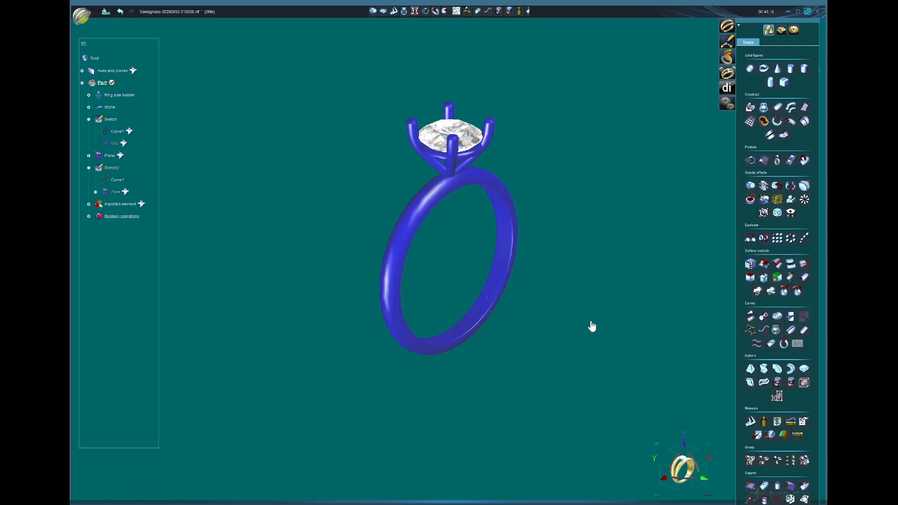
pyautogui.click(507, 294)
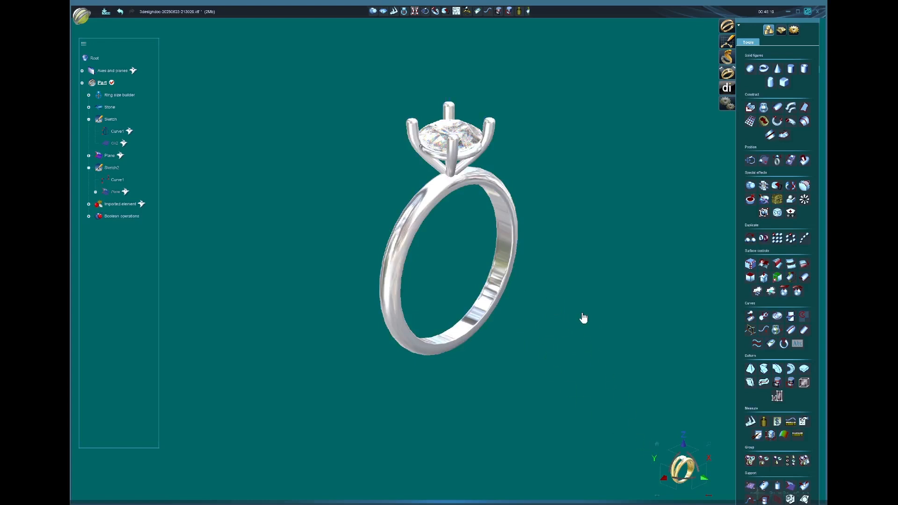
pyautogui.click(508, 250)
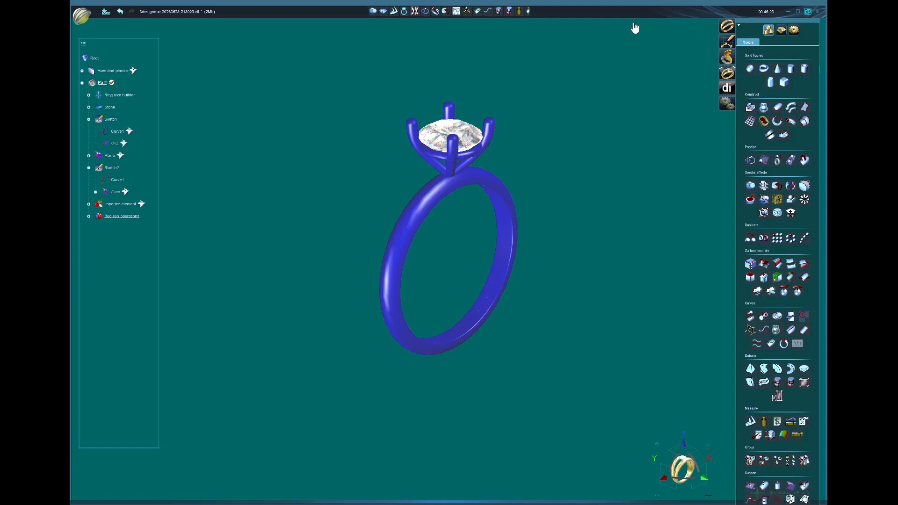
pyautogui.click(519, 12)
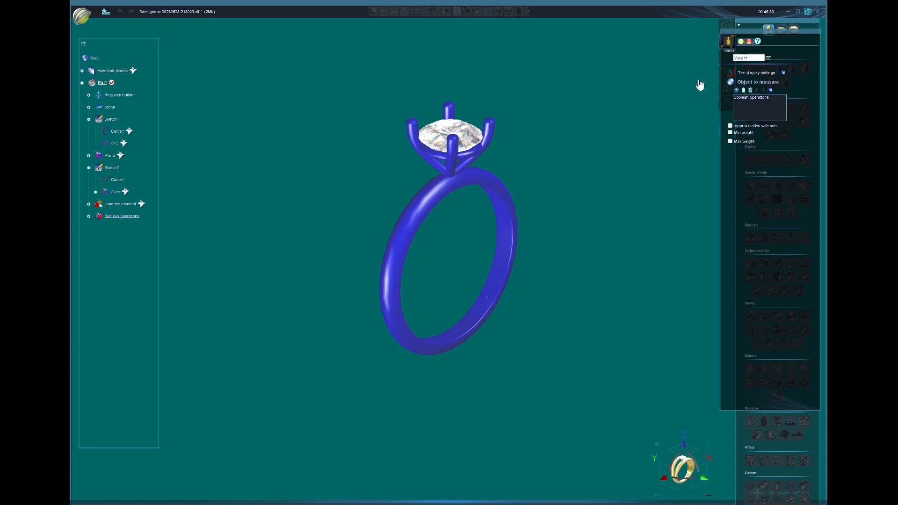
pyautogui.scroll(-2, 618, 246)
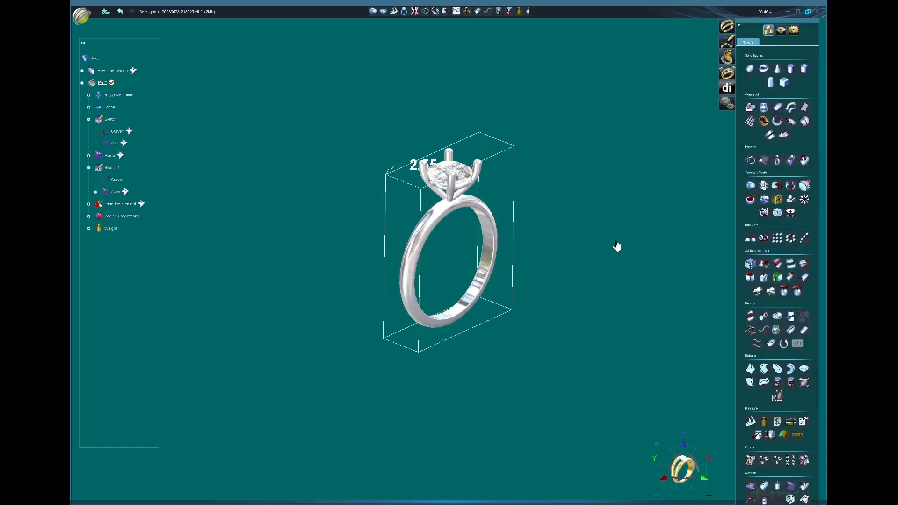
pyautogui.scroll(-4, 613, 253)
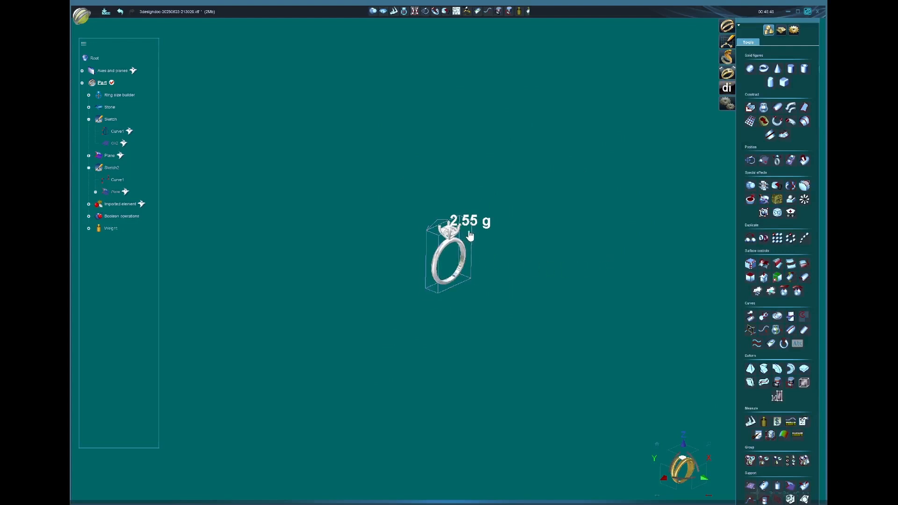
# Undo the weight measurement on the united white gold ring body.
pyautogui.scroll(5, 498, 244)
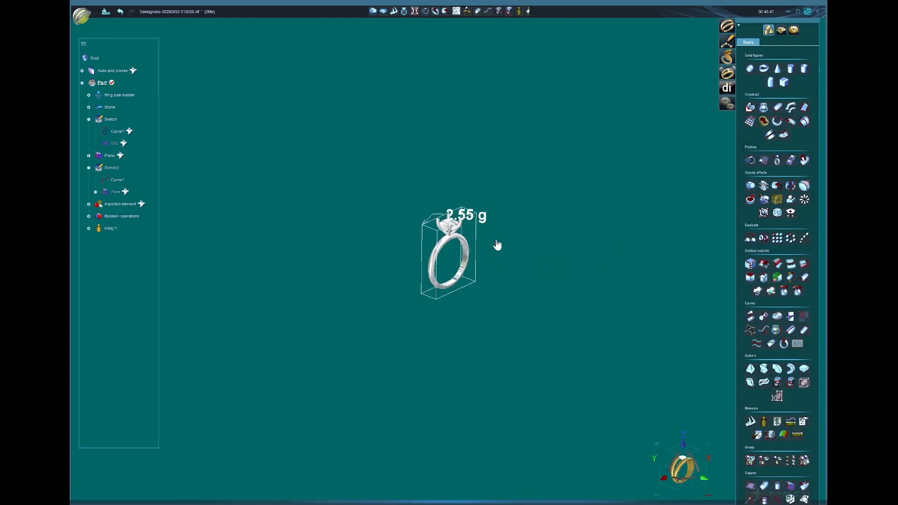
pyautogui.scroll(1, 497, 244)
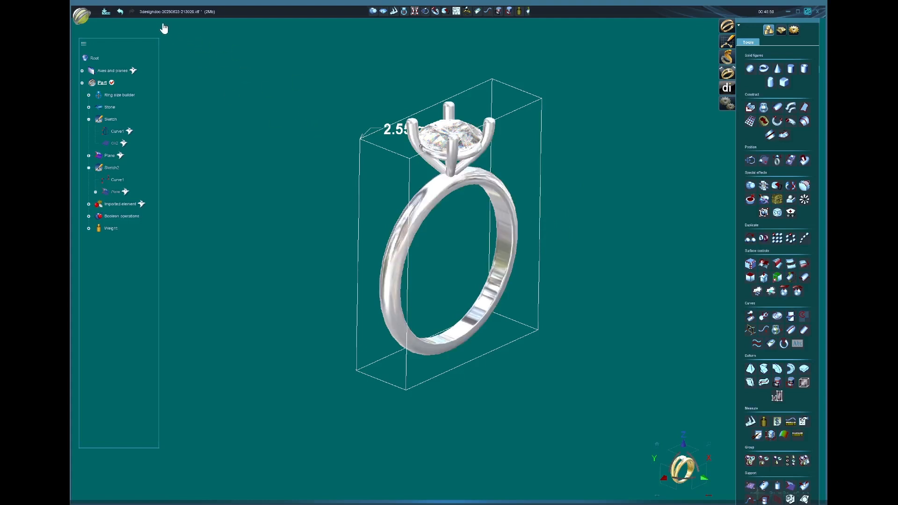
pyautogui.click(122, 12)
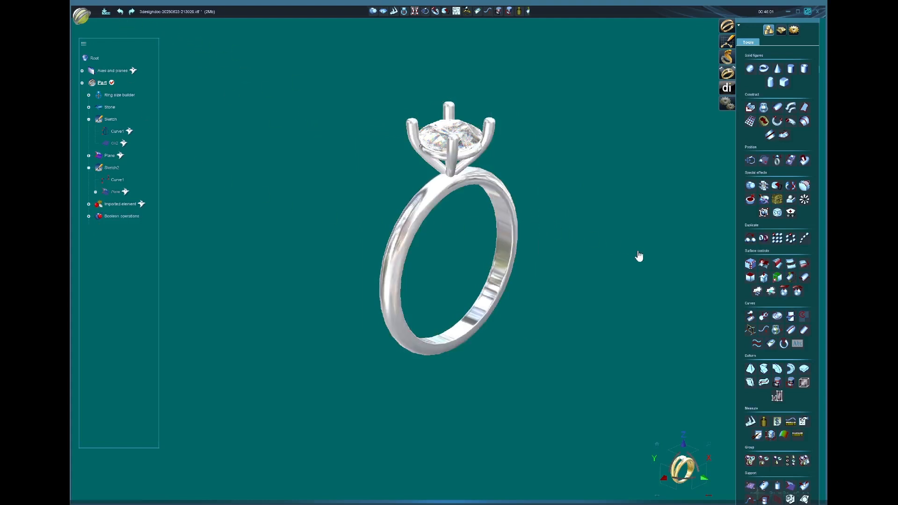
# Set the material of the united ring body to yellow gold 14K.
pyautogui.click(425, 202)
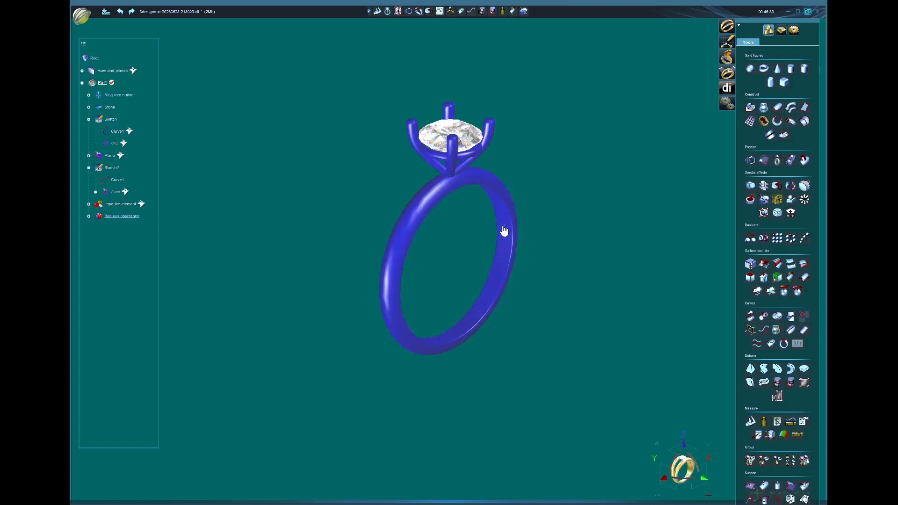
pyautogui.click(524, 12)
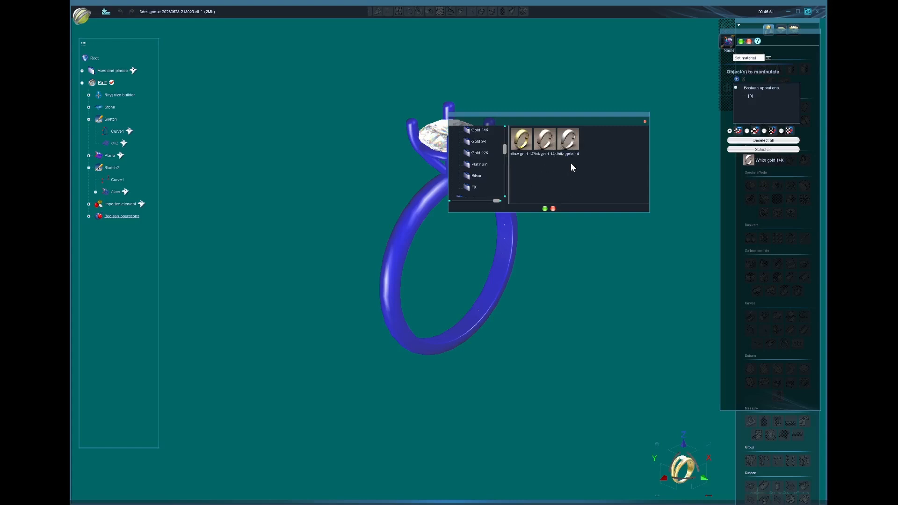
pyautogui.click(523, 142)
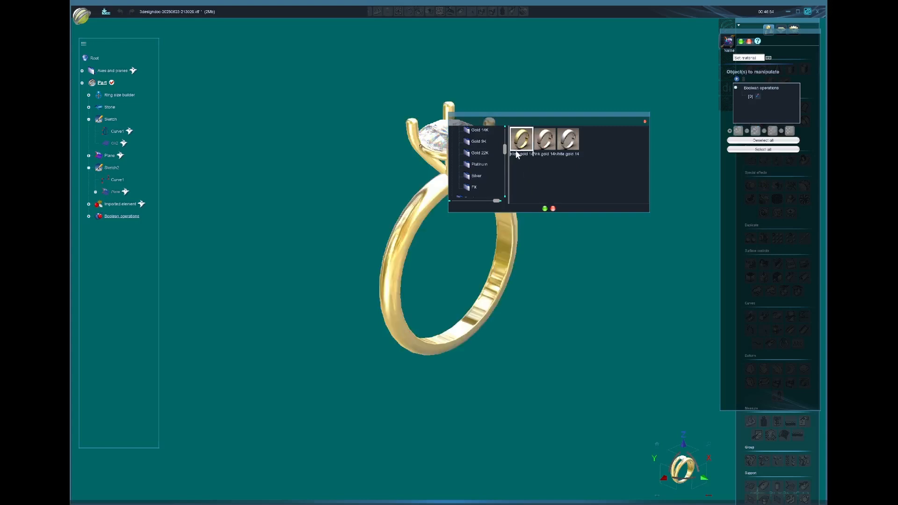
pyautogui.click(546, 208)
# Add a weight measurement for the yellow gold ring body and read its label.
pyautogui.moveTo(573, 349); pyautogui.dragTo(505, 215, button='middle')
pyautogui.click(504, 214)
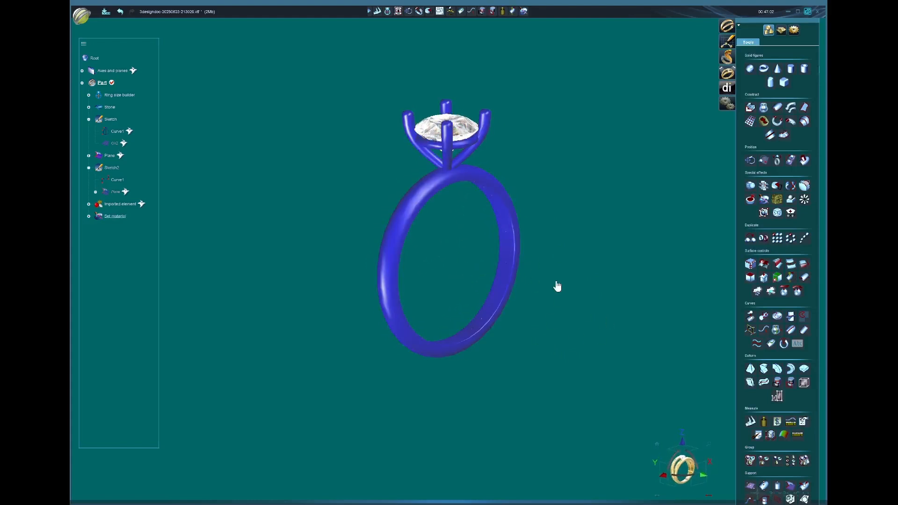
pyautogui.click(503, 17)
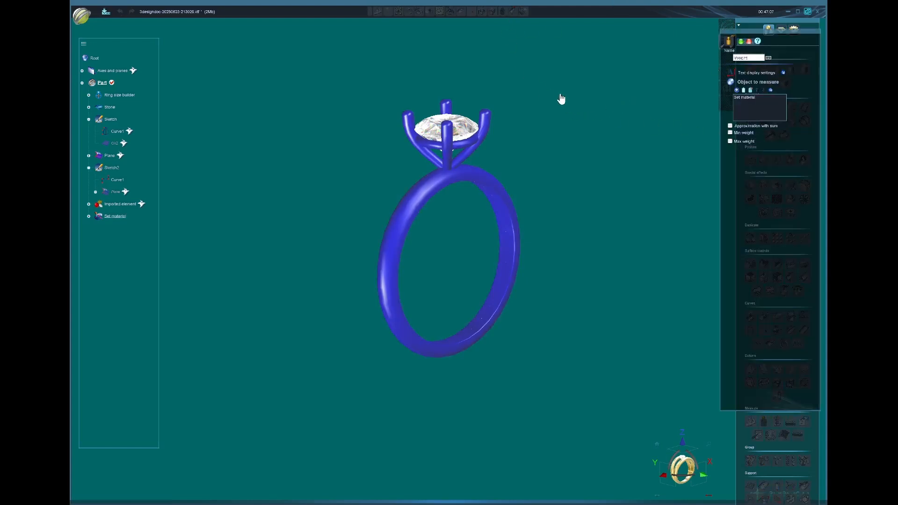
pyautogui.moveTo(315, 92); pyautogui.dragTo(335, 110, button='middle')
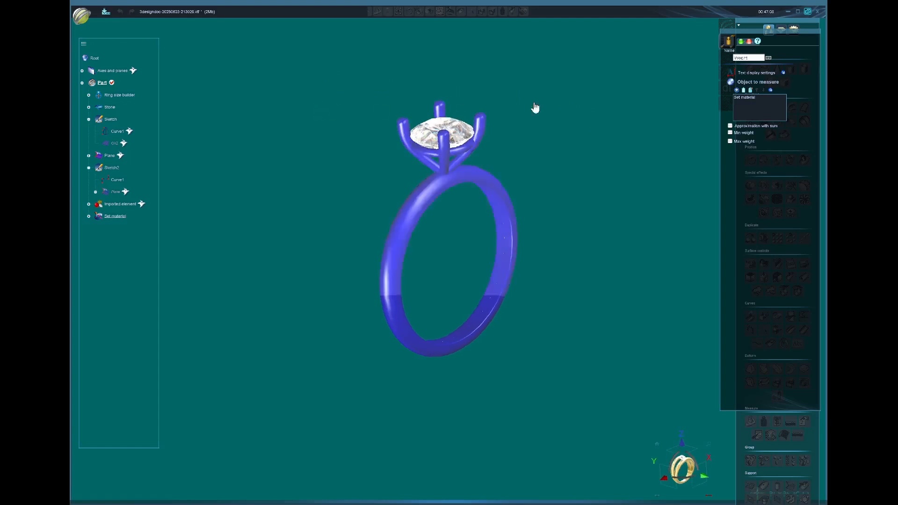
pyautogui.click(742, 41)
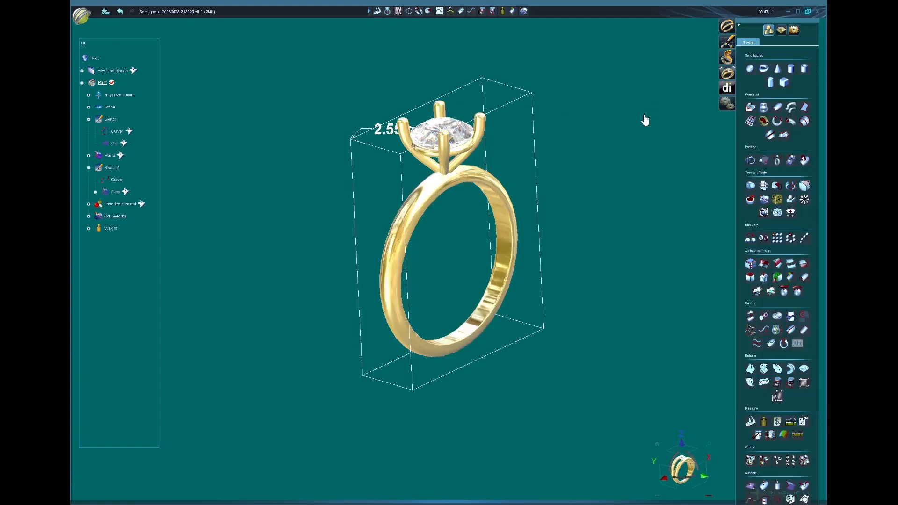
pyautogui.scroll(-5, 617, 271)
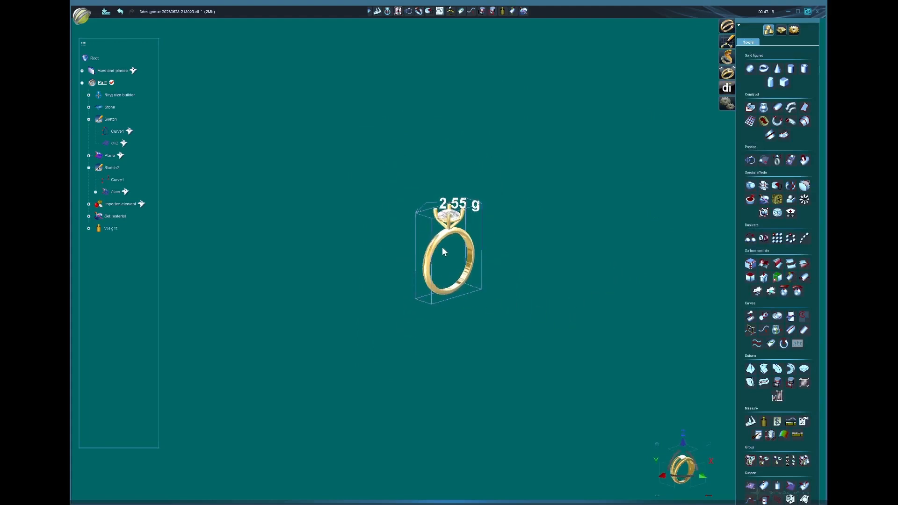
pyautogui.scroll(5, 449, 262)
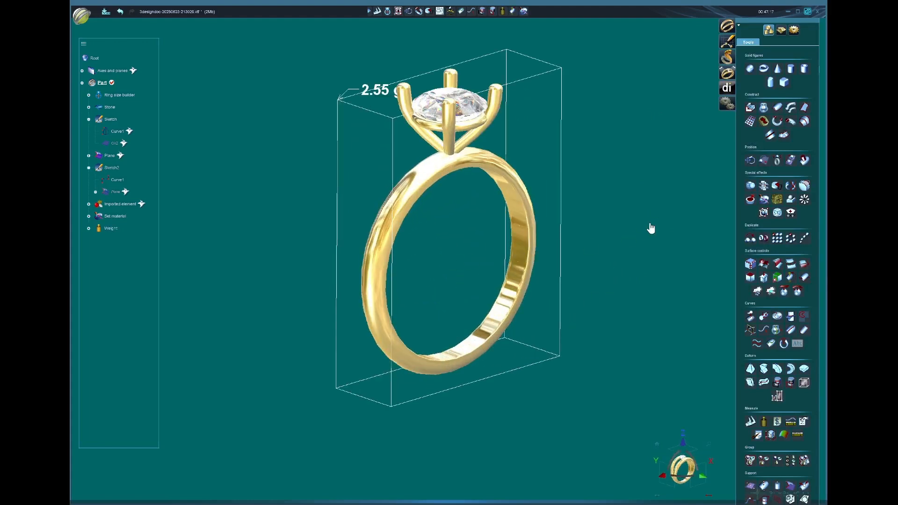
# Undo the yellow gold weight measurement and the material change to return the ring body to white gold.
pyautogui.click(120, 11)
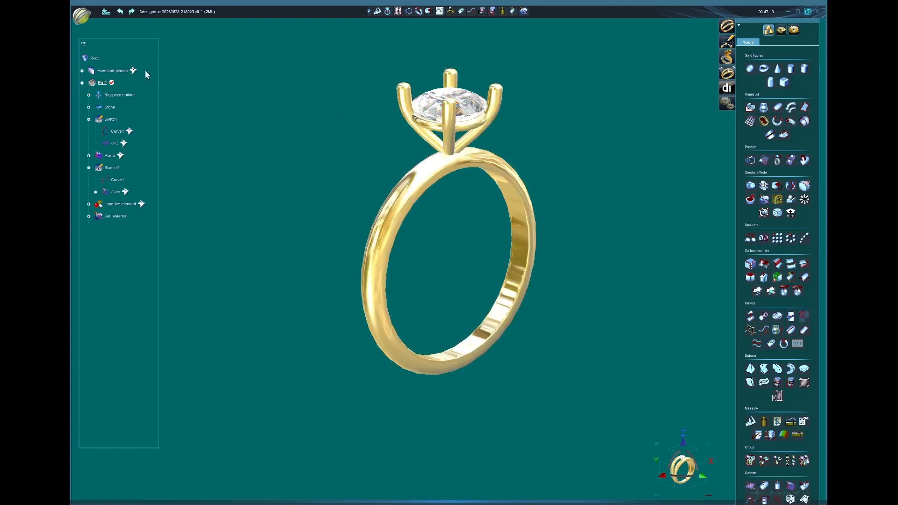
pyautogui.click(120, 11)
pyautogui.scroll(-3, 472, 265)
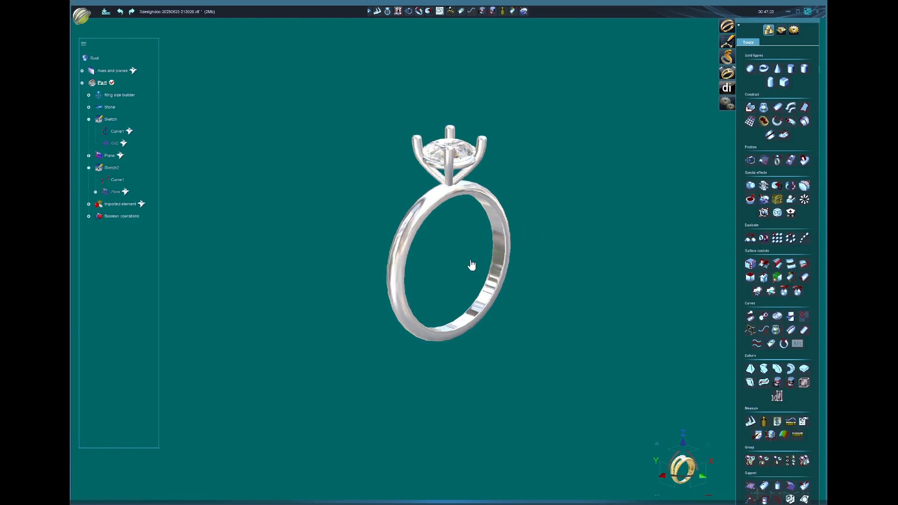
# Examine the united white gold ring in perspective and from both sides of the band, ending in the perspective view.
pyautogui.click(656, 444)
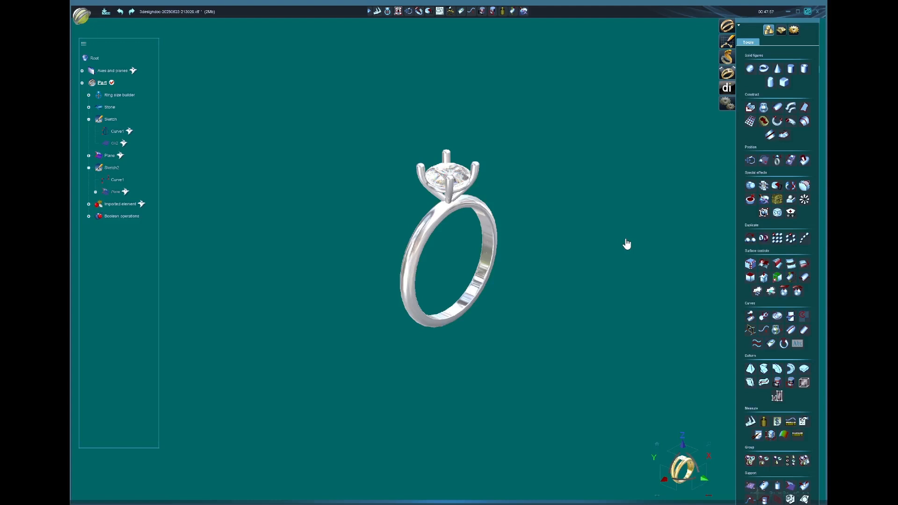
pyautogui.moveTo(538, 341); pyautogui.dragTo(525, 302, button='middle')
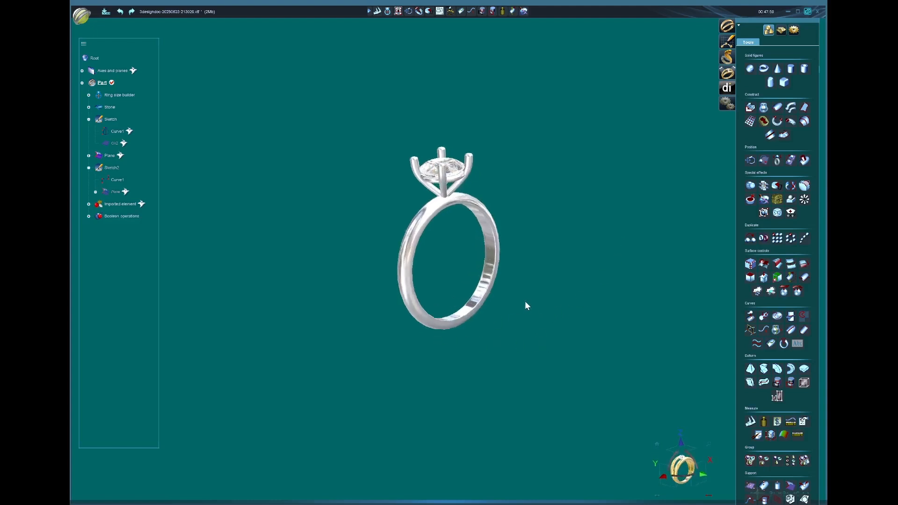
pyautogui.moveTo(383, 318); pyautogui.dragTo(531, 299, button='middle')
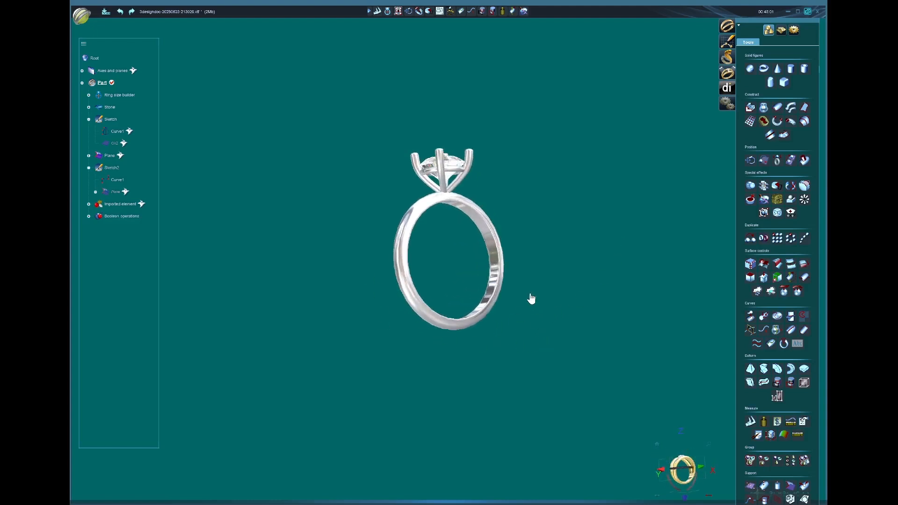
pyautogui.moveTo(520, 340); pyautogui.dragTo(393, 365, button='middle')
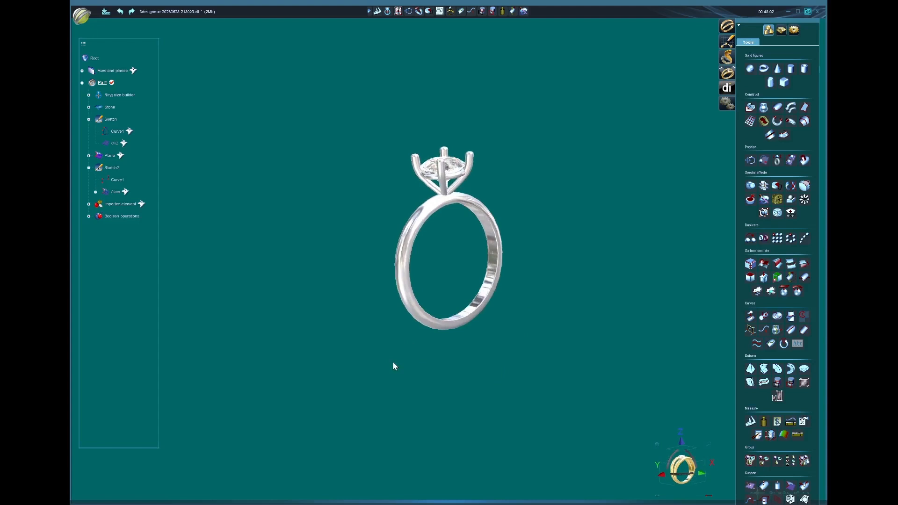
pyautogui.click(656, 447)
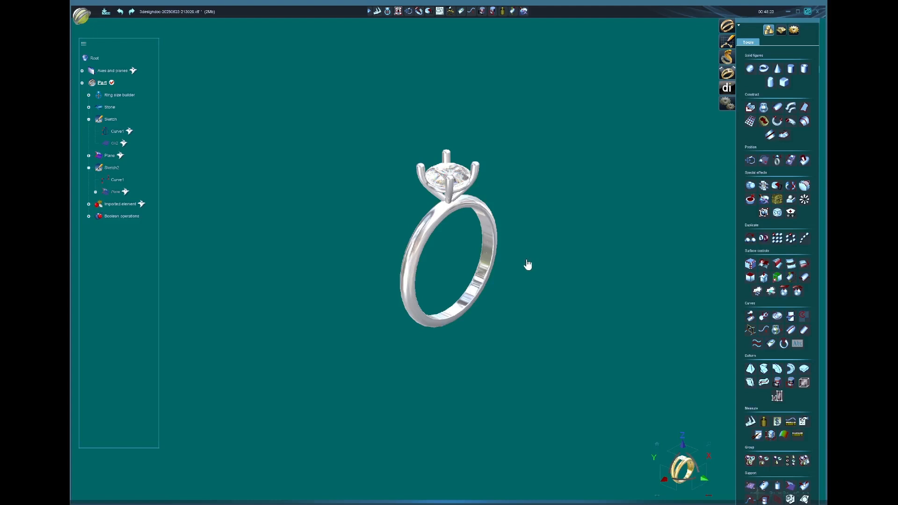
pyautogui.scroll(2, 524, 289)
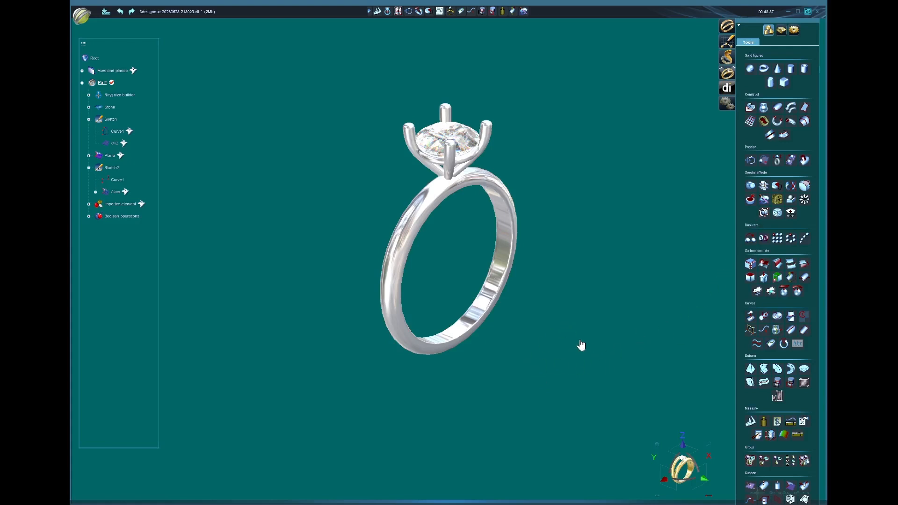
pyautogui.moveTo(572, 321); pyautogui.dragTo(560, 340, button='middle')
pyautogui.moveTo(397, 394); pyautogui.dragTo(635, 351, button='middle')
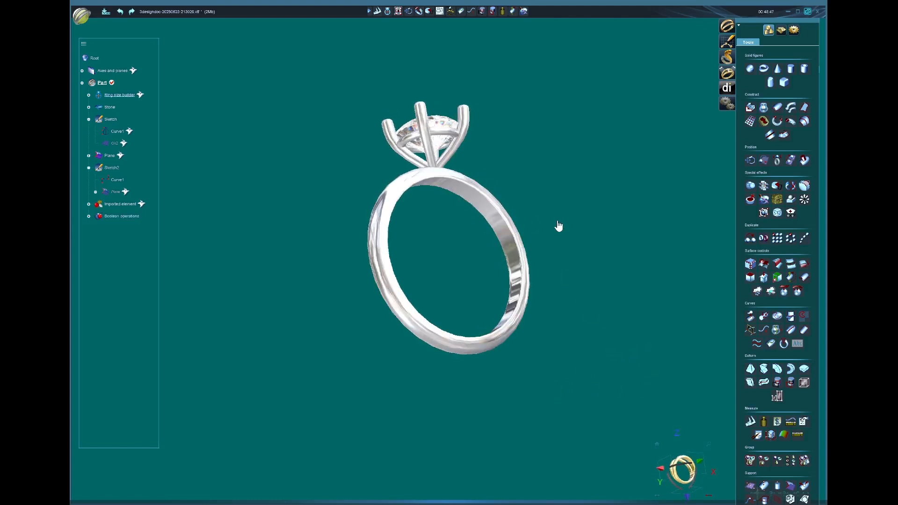
pyautogui.moveTo(576, 224); pyautogui.dragTo(529, 292, button='middle')
pyautogui.moveTo(437, 278); pyautogui.dragTo(428, 297, button='middle')
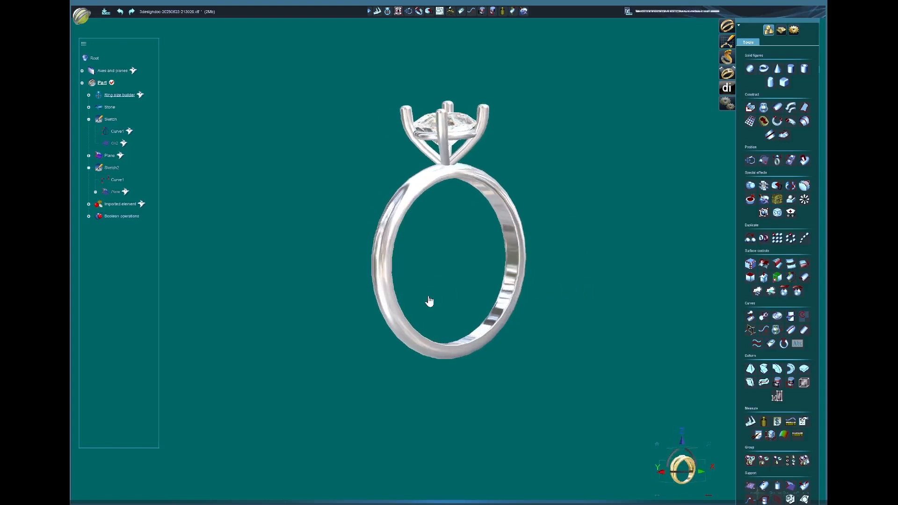
pyautogui.moveTo(455, 307); pyautogui.dragTo(526, 328, button='middle')
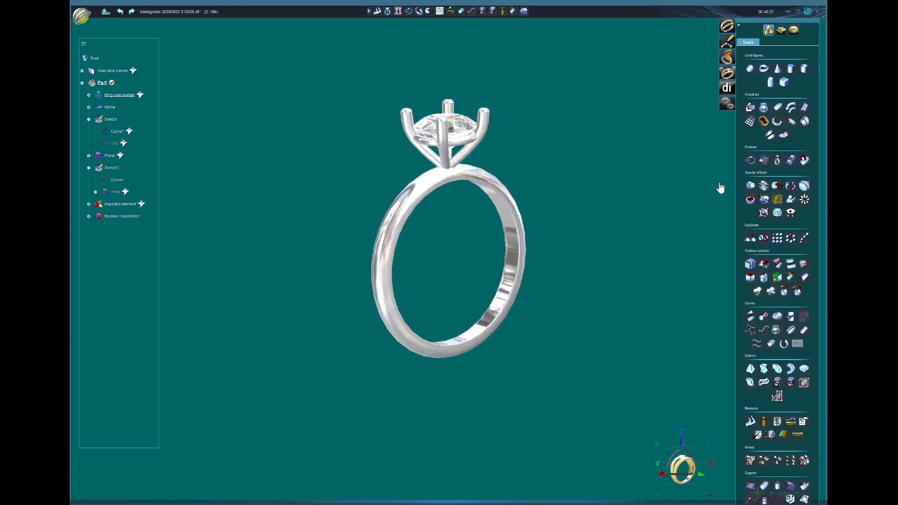
pyautogui.click(657, 444)
pyautogui.scroll(2, 515, 296)
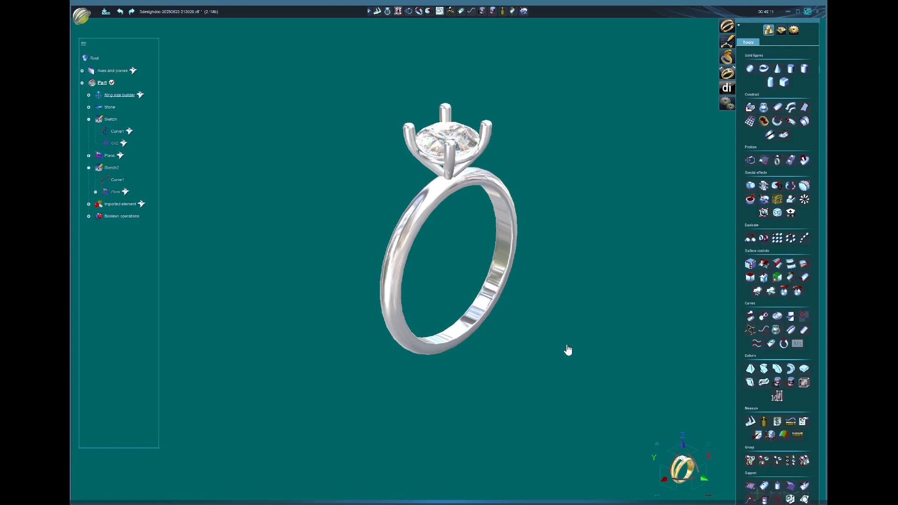
# Inspect the finished ring's stone, prongs and band profile from narrow side angles and from above, ending in the perspective view.
pyautogui.moveTo(494, 395); pyautogui.dragTo(403, 371, button='middle')
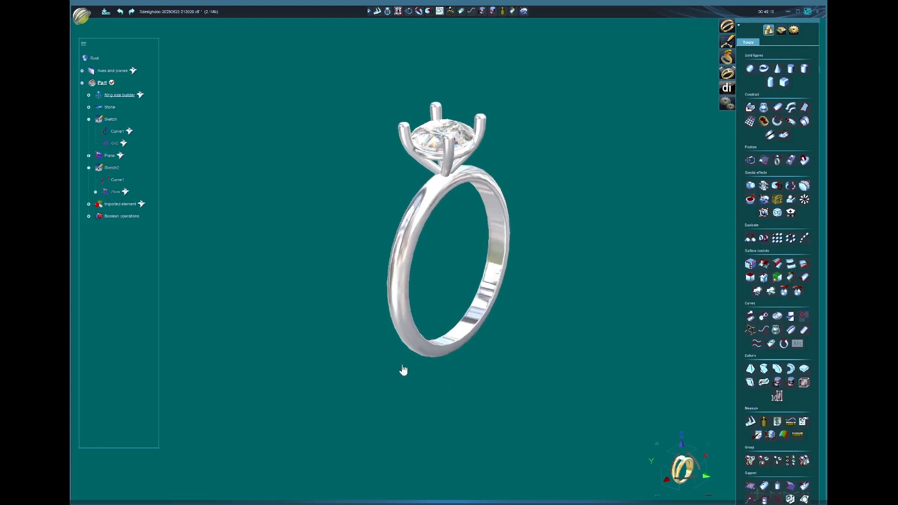
pyautogui.moveTo(327, 321); pyautogui.dragTo(363, 283, button='middle')
pyautogui.moveTo(572, 313); pyautogui.dragTo(473, 334, button='middle')
pyautogui.moveTo(361, 341); pyautogui.dragTo(399, 336, button='middle')
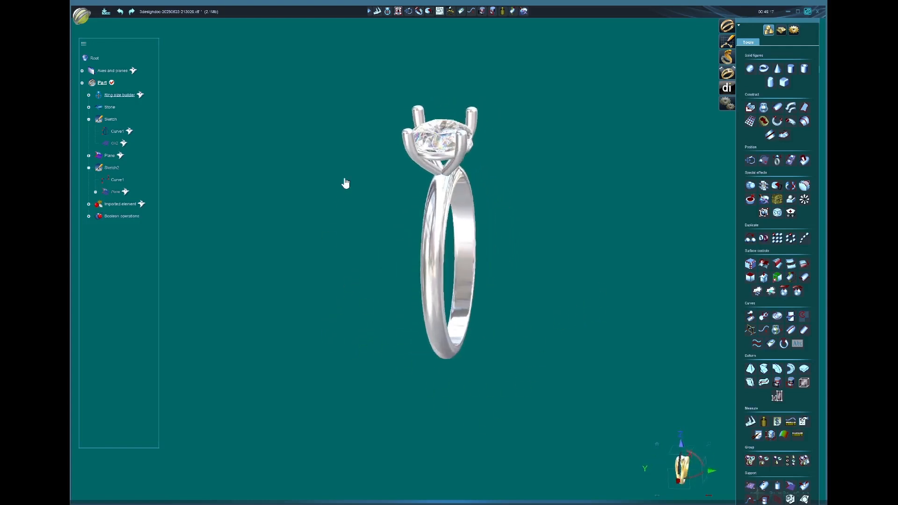
pyautogui.moveTo(346, 183); pyautogui.dragTo(381, 176, button='middle')
pyautogui.moveTo(542, 335); pyautogui.dragTo(535, 373, button='middle')
pyautogui.moveTo(583, 293); pyautogui.dragTo(408, 293, button='middle')
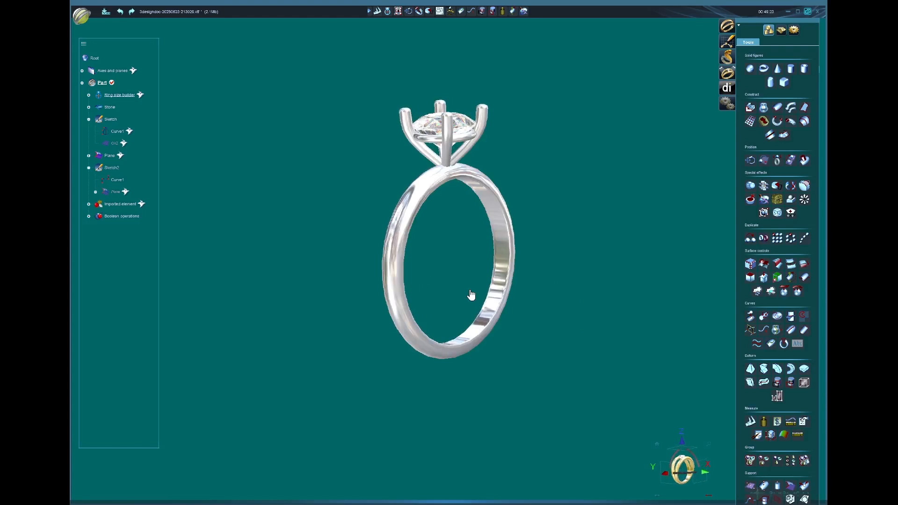
pyautogui.moveTo(463, 269); pyautogui.dragTo(445, 311, button='middle')
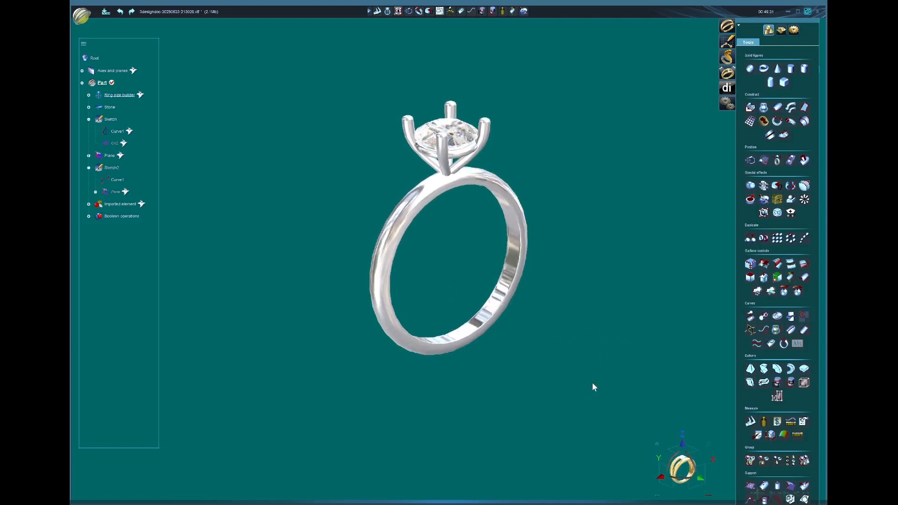
pyautogui.moveTo(594, 387); pyautogui.dragTo(616, 372, button='middle')
pyautogui.moveTo(597, 259); pyautogui.dragTo(627, 284, button='middle')
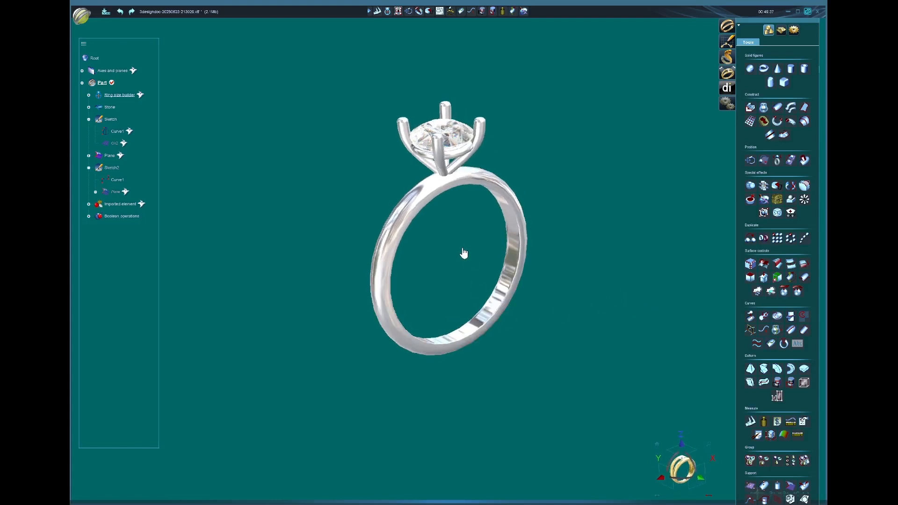
pyautogui.moveTo(464, 253); pyautogui.dragTo(465, 269, button='middle')
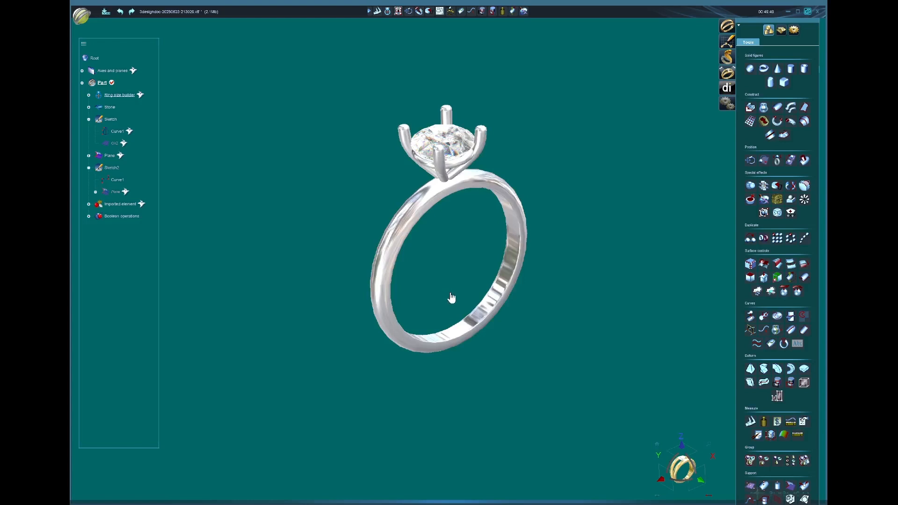
pyautogui.moveTo(451, 299); pyautogui.dragTo(492, 299, button='middle')
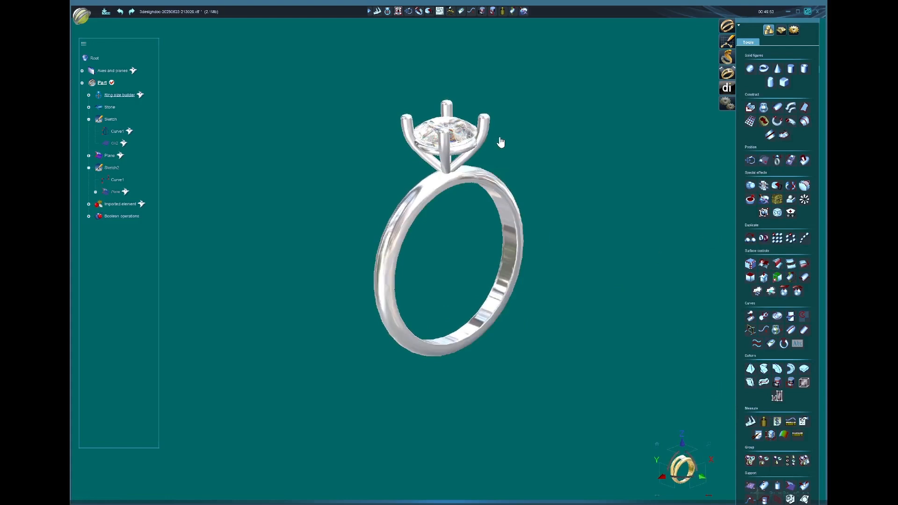
pyautogui.moveTo(527, 135); pyautogui.dragTo(534, 146, button='middle')
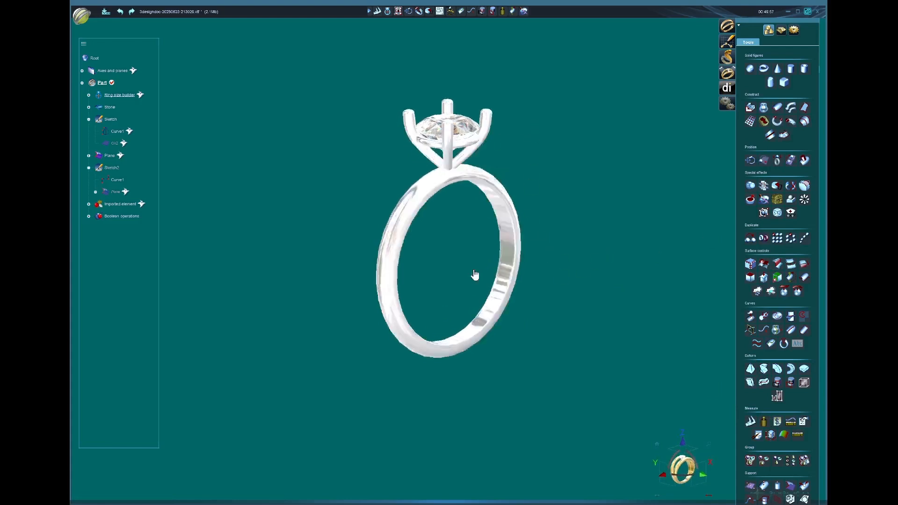
pyautogui.moveTo(457, 289); pyautogui.dragTo(450, 295, button='middle')
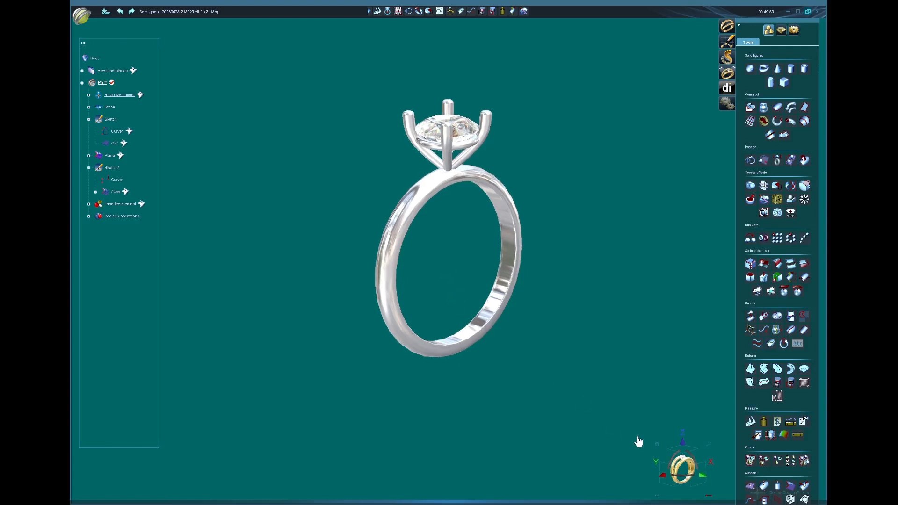
pyautogui.click(657, 448)
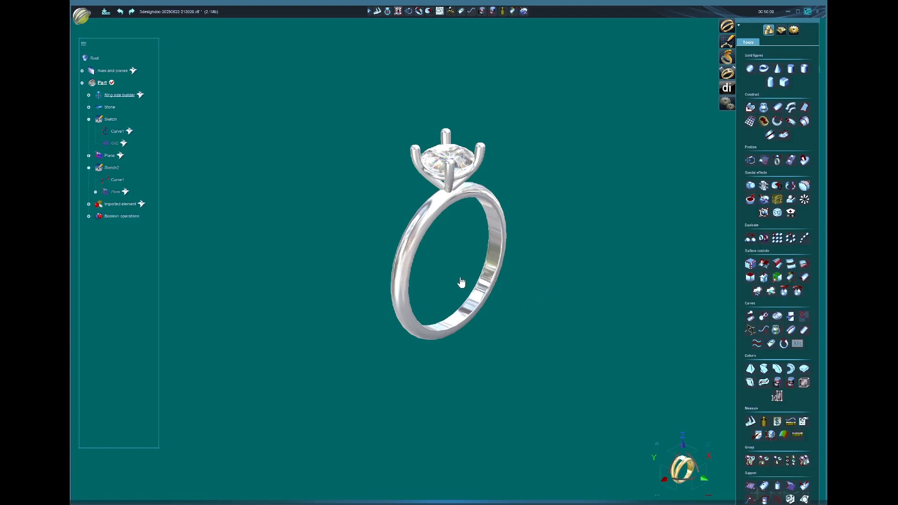
pyautogui.scroll(1, 461, 282)
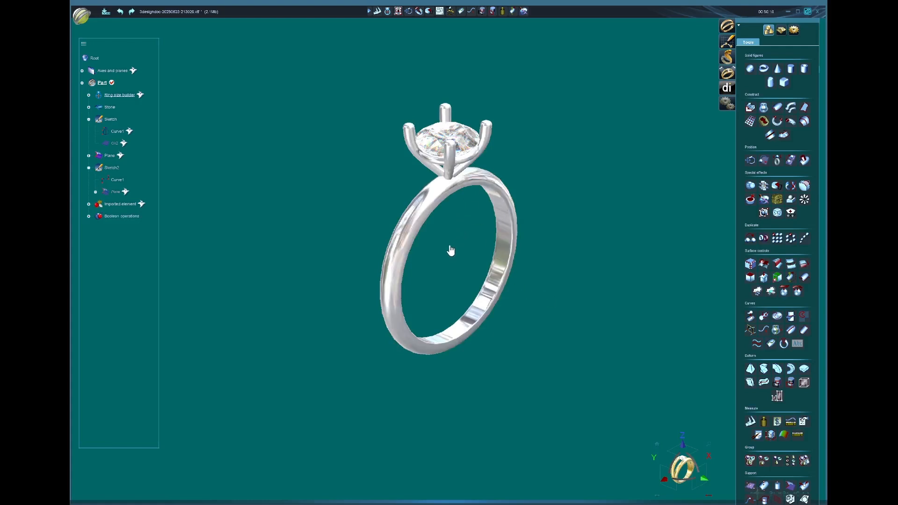
# Examine the finished ring's prongs, stone and band from oblique angles and straight through the finger hole, ending in the perspective view.
pyautogui.moveTo(448, 241); pyautogui.dragTo(614, 224, button='middle')
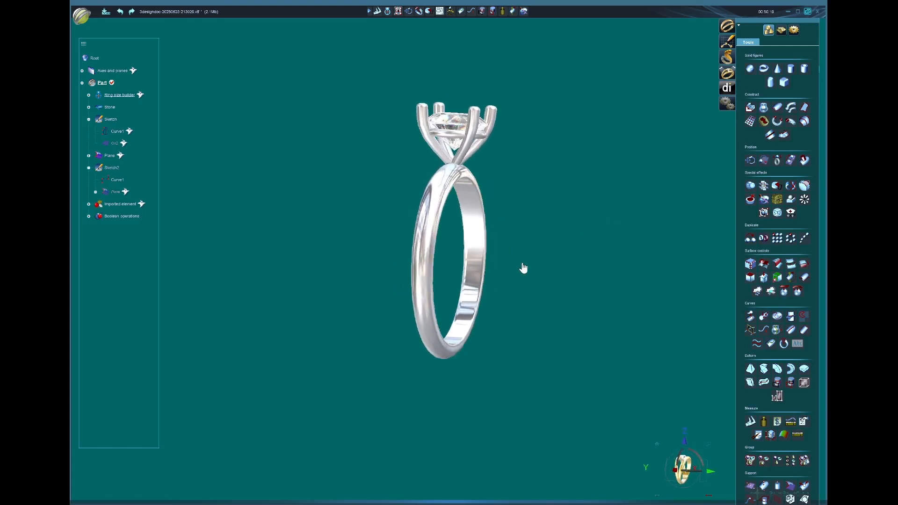
pyautogui.moveTo(521, 260); pyautogui.dragTo(511, 276, button='middle')
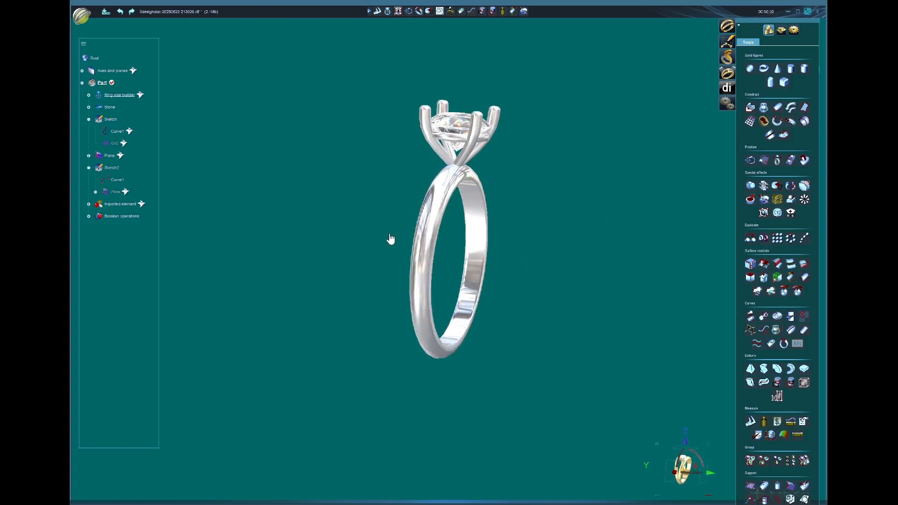
pyautogui.click(657, 444)
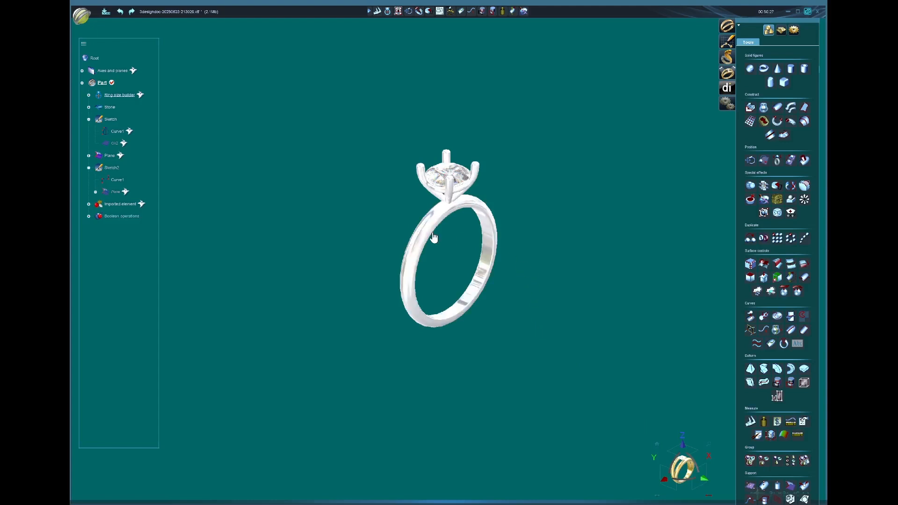
pyautogui.scroll(3, 457, 248)
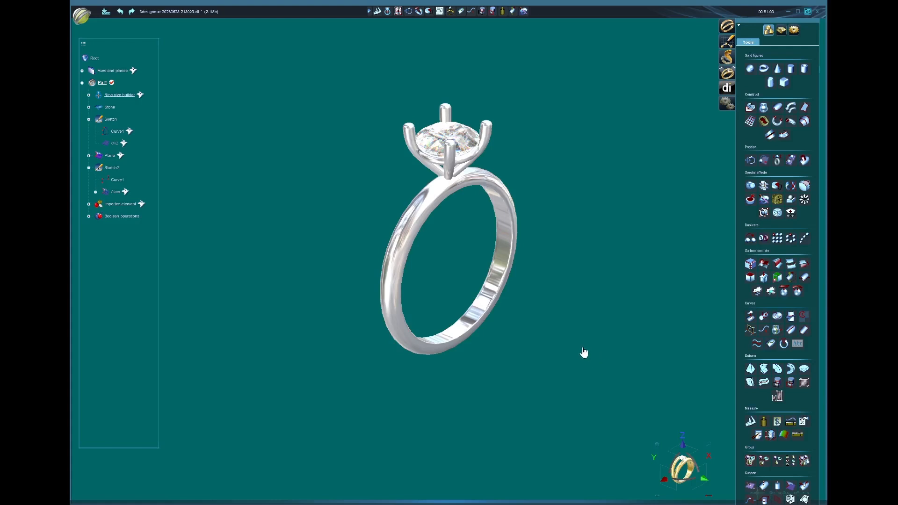
pyautogui.scroll(-1, 557, 373)
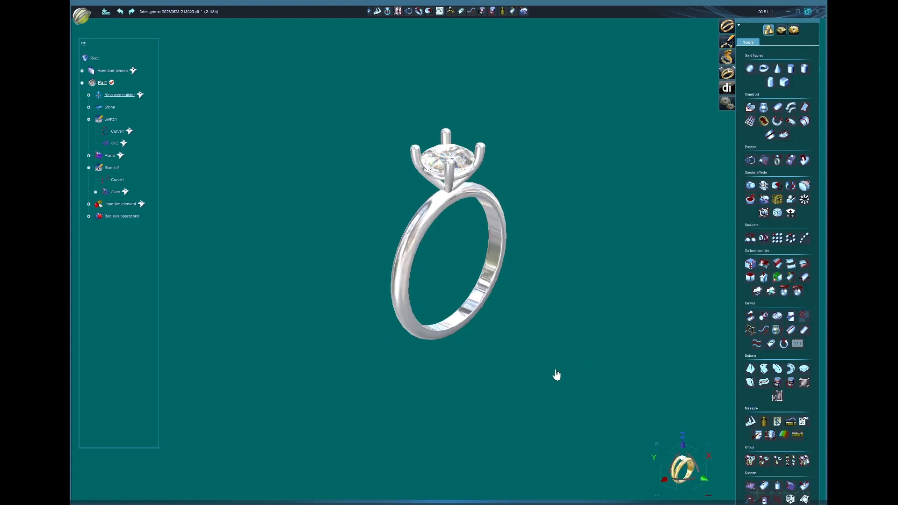
pyautogui.moveTo(428, 385); pyautogui.dragTo(578, 272, button='middle')
pyautogui.click(693, 474)
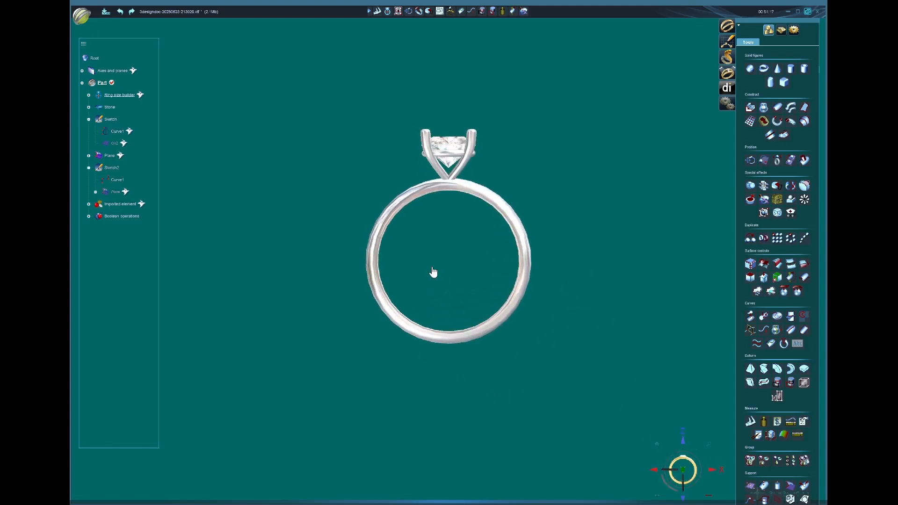
pyautogui.moveTo(433, 271); pyautogui.dragTo(610, 294, button='middle')
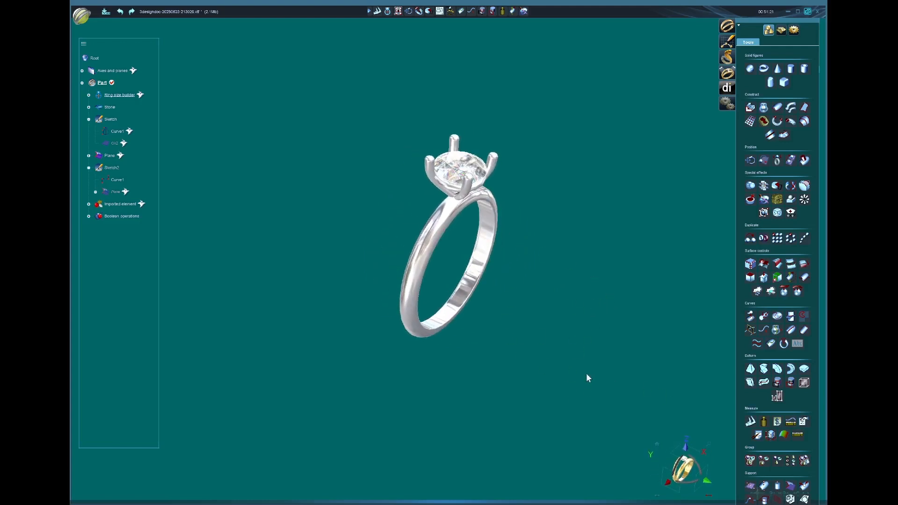
pyautogui.moveTo(588, 377); pyautogui.dragTo(598, 363, button='middle')
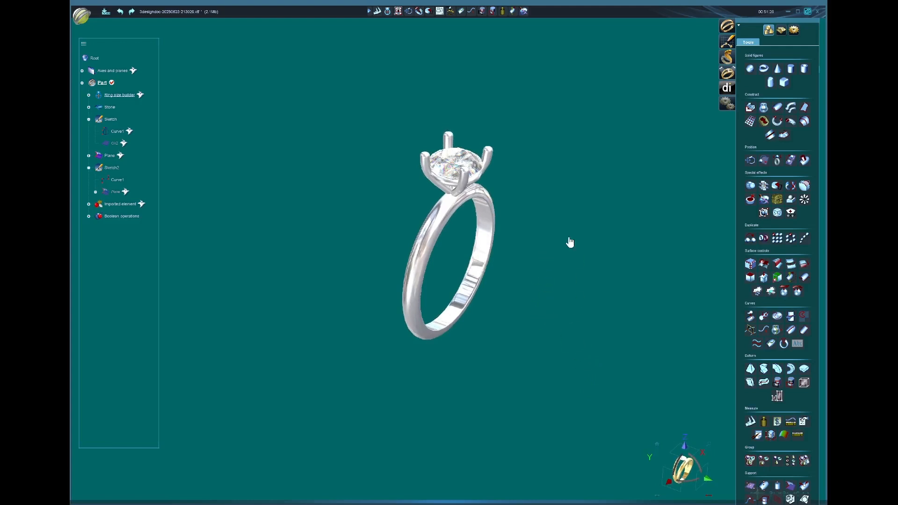
pyautogui.moveTo(560, 366); pyautogui.dragTo(588, 359, button='middle')
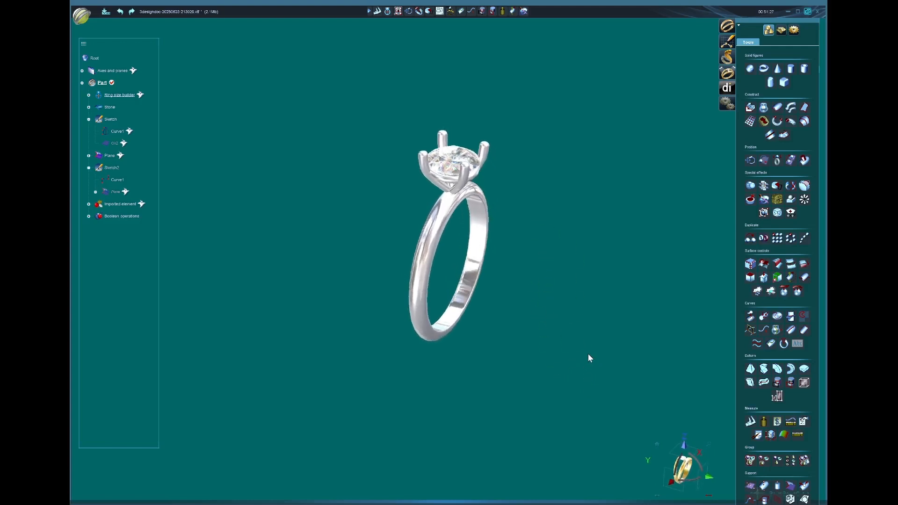
pyautogui.moveTo(382, 378)
pyautogui.mouseDown(button='middle')
pyautogui.moveTo(524, 407)
pyautogui.moveTo(417, 401)
pyautogui.moveTo(379, 360)
pyautogui.mouseUp(button='middle')
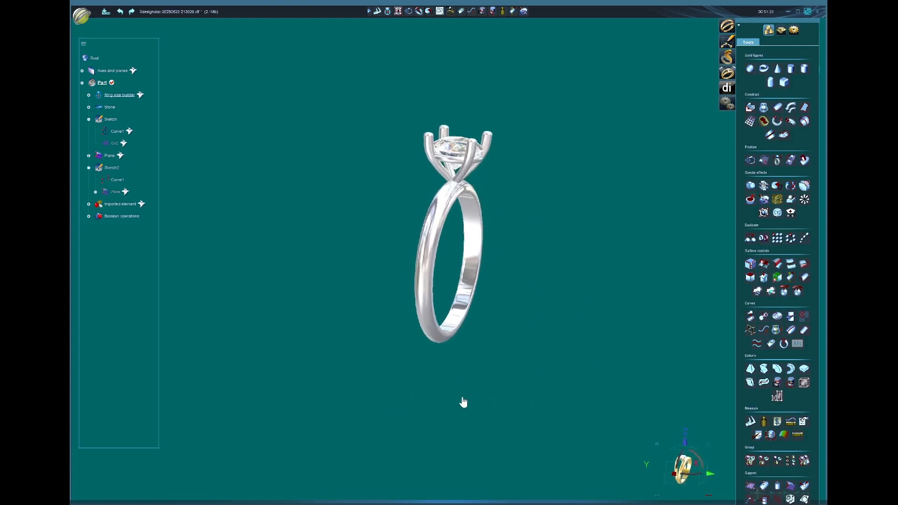
pyautogui.moveTo(318, 341); pyautogui.dragTo(312, 351, button='middle')
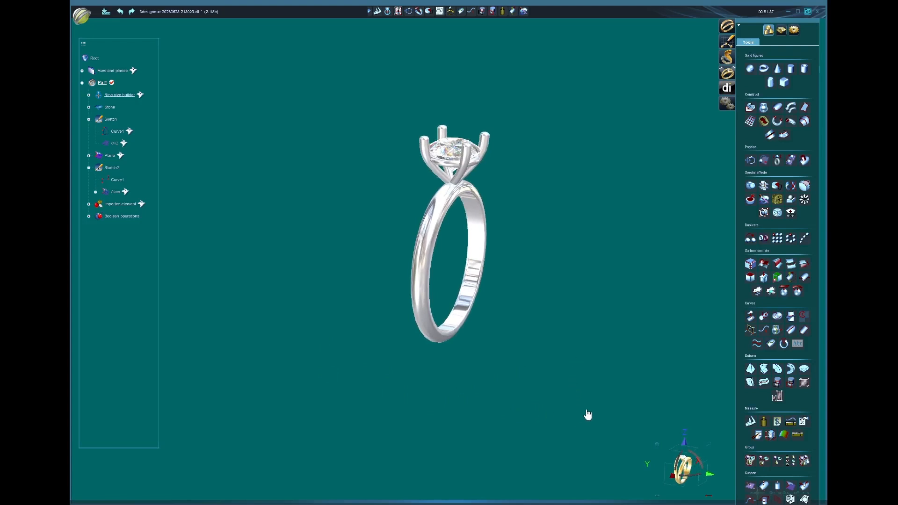
pyautogui.moveTo(604, 415); pyautogui.dragTo(607, 404, button='middle')
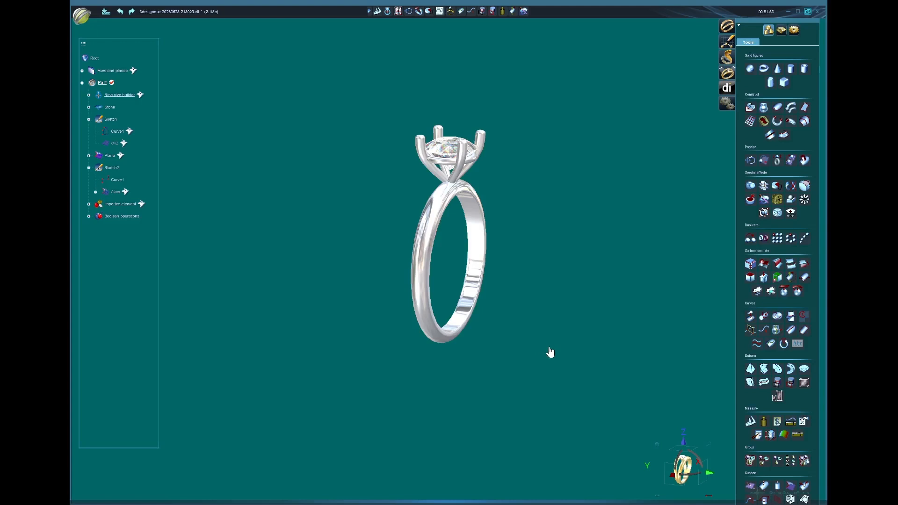
pyautogui.click(657, 444)
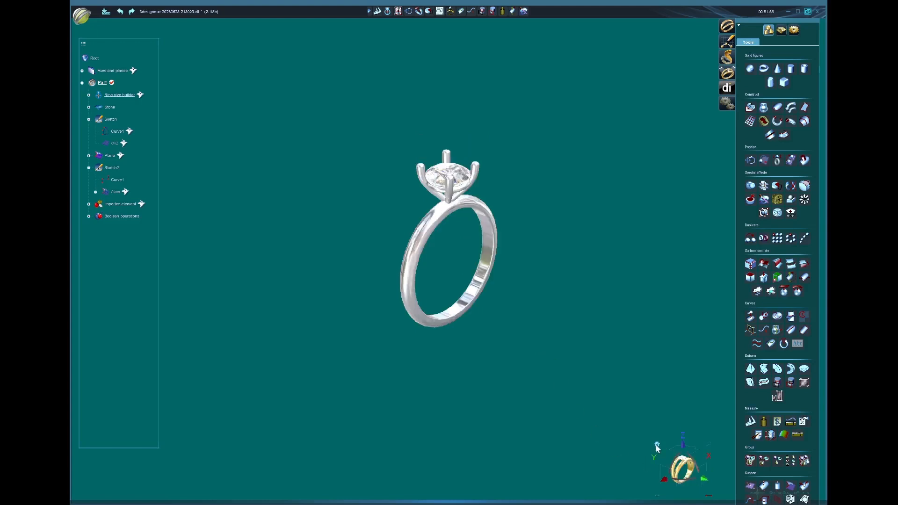